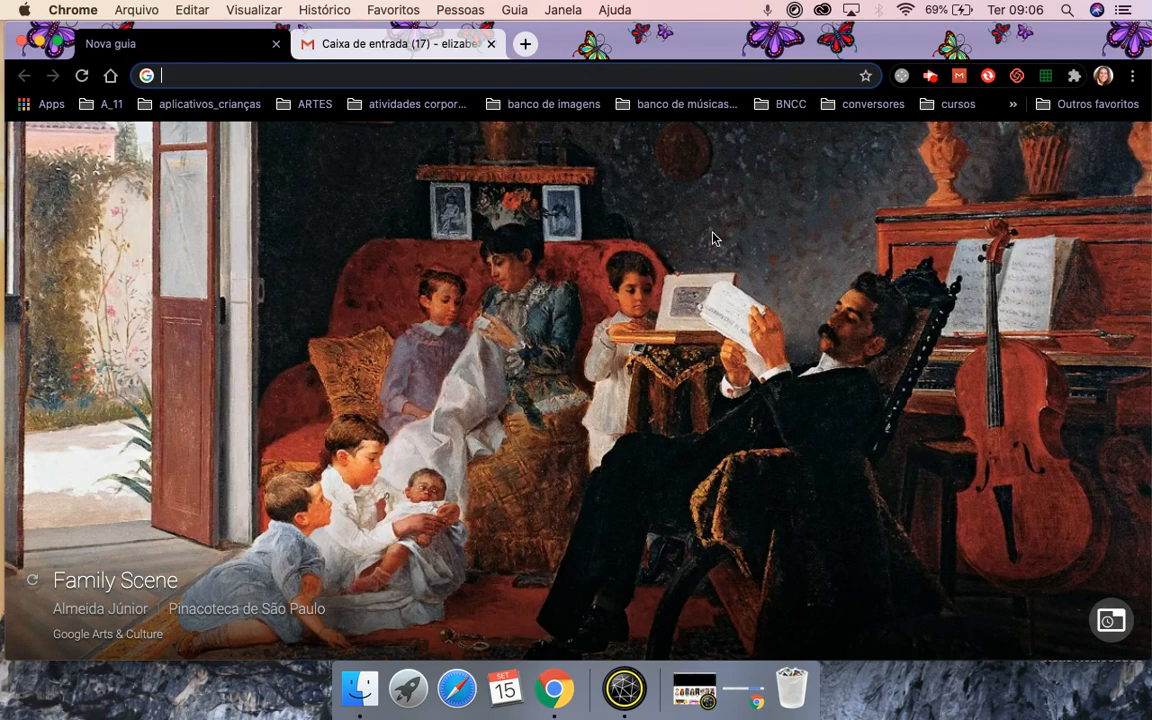
From the Gmail inbox, launch Drive through the Google apps grid.
click(390, 43)
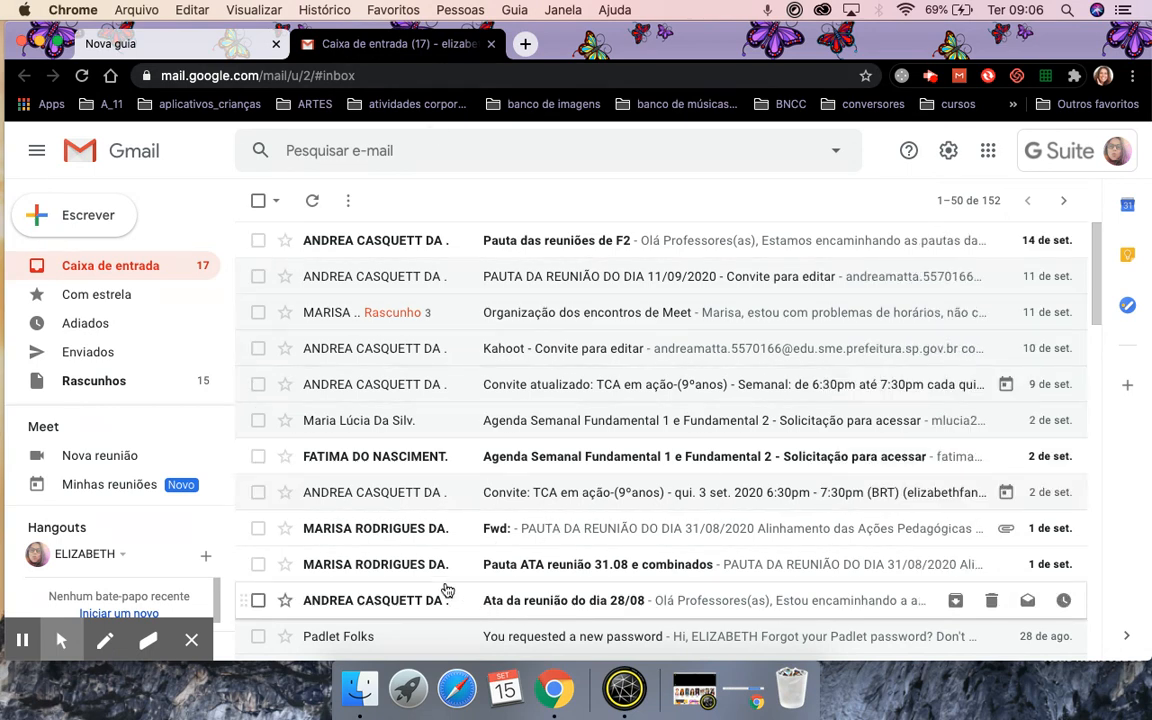
click(989, 152)
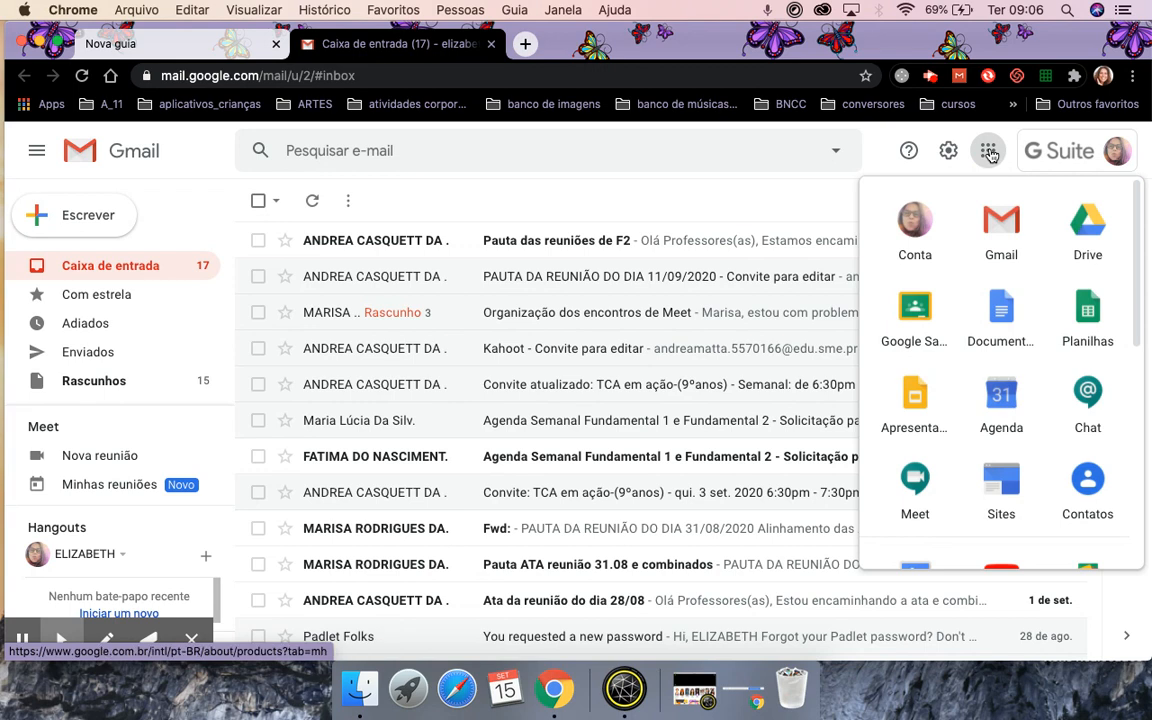
click(1088, 225)
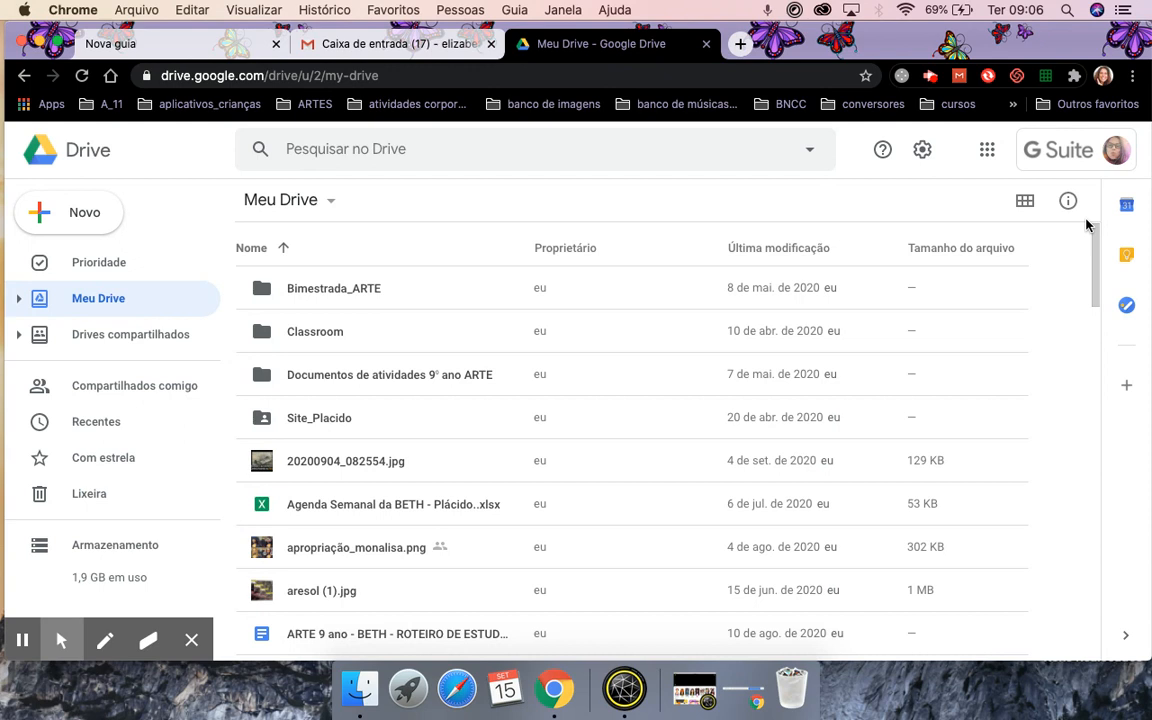
scroll(826, 455, down, 4)
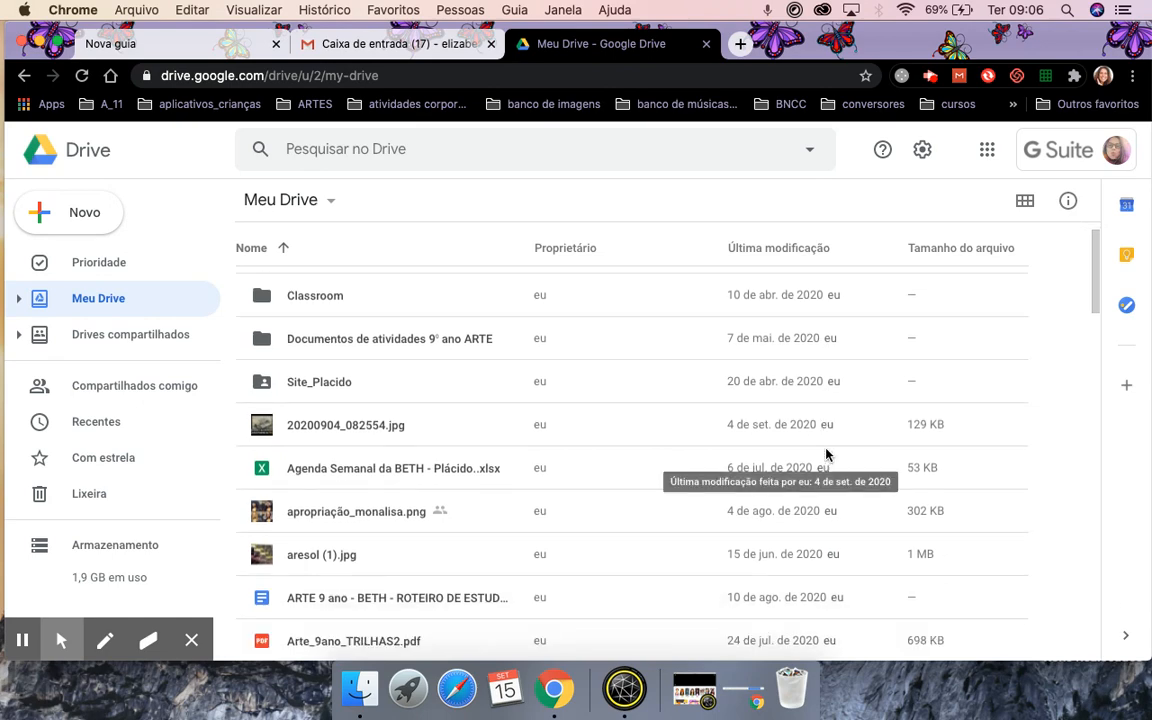
scroll(826, 455, down, 5)
scroll(826, 455, up, 9)
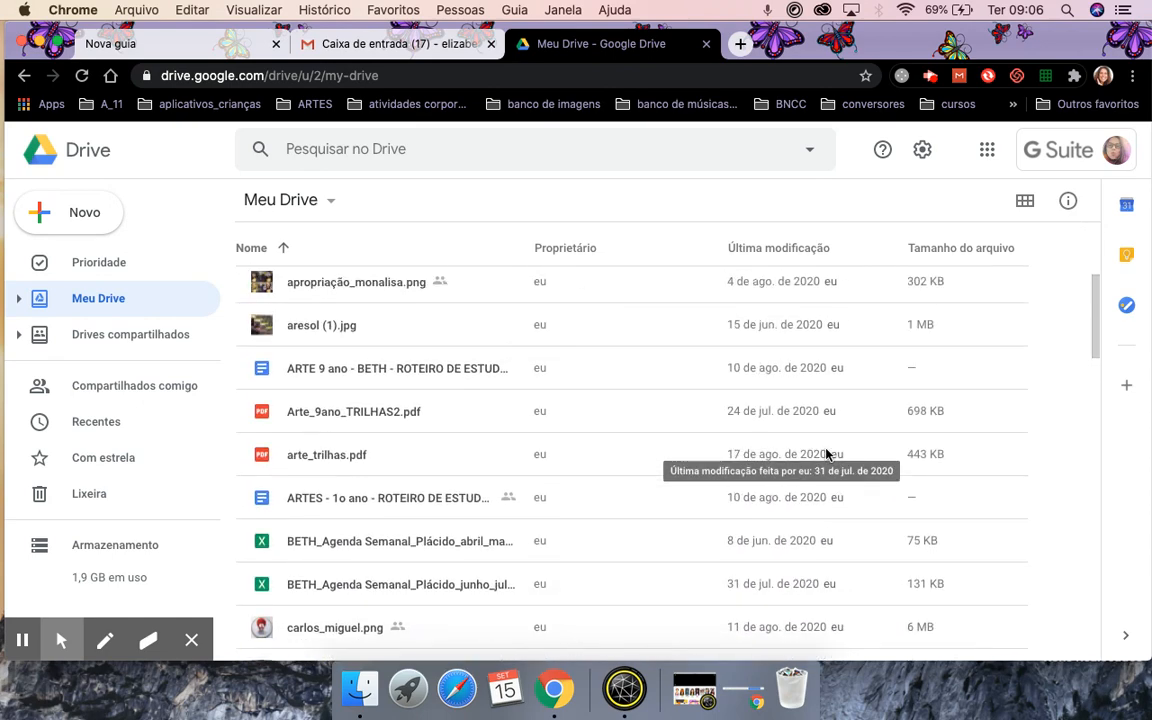
scroll(826, 455, up, 2)
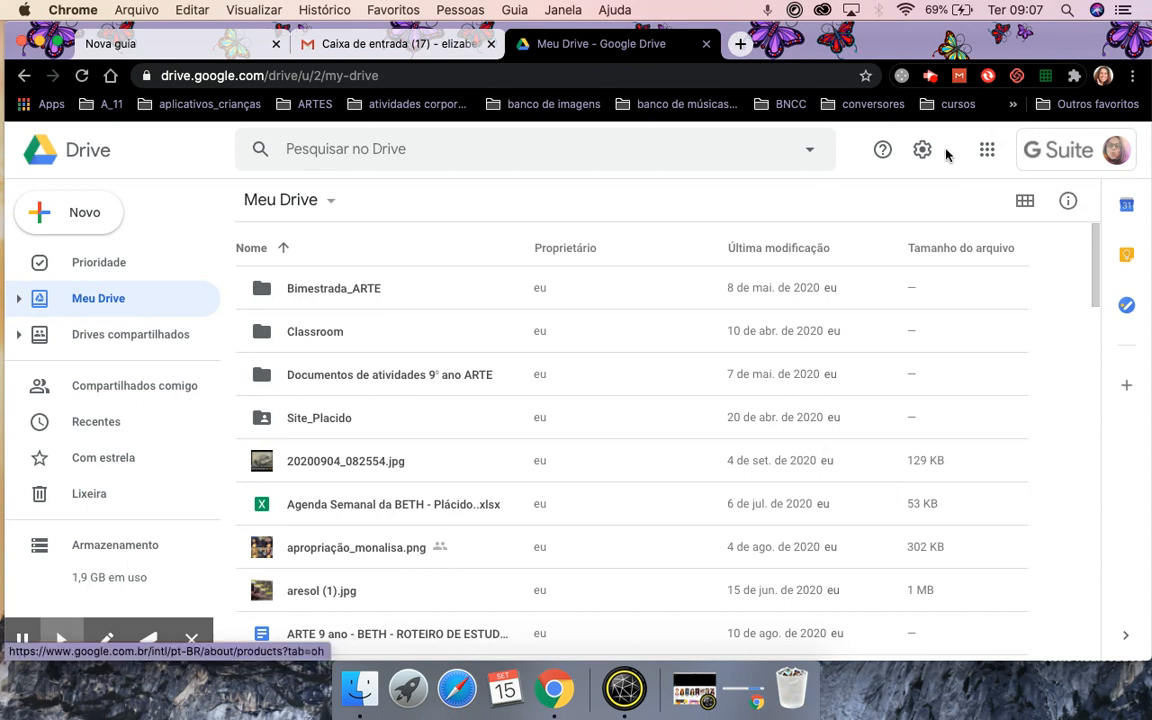
click(987, 154)
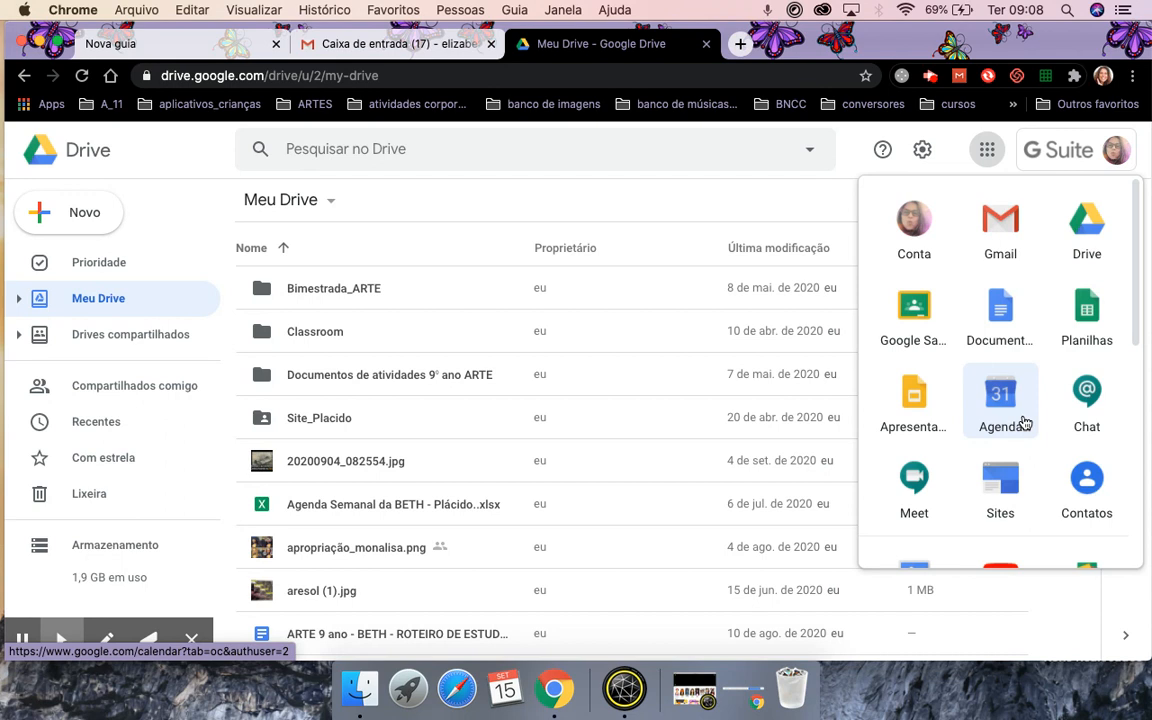
click(1065, 156)
scroll(931, 450, down, 5)
scroll(930, 450, down, 3)
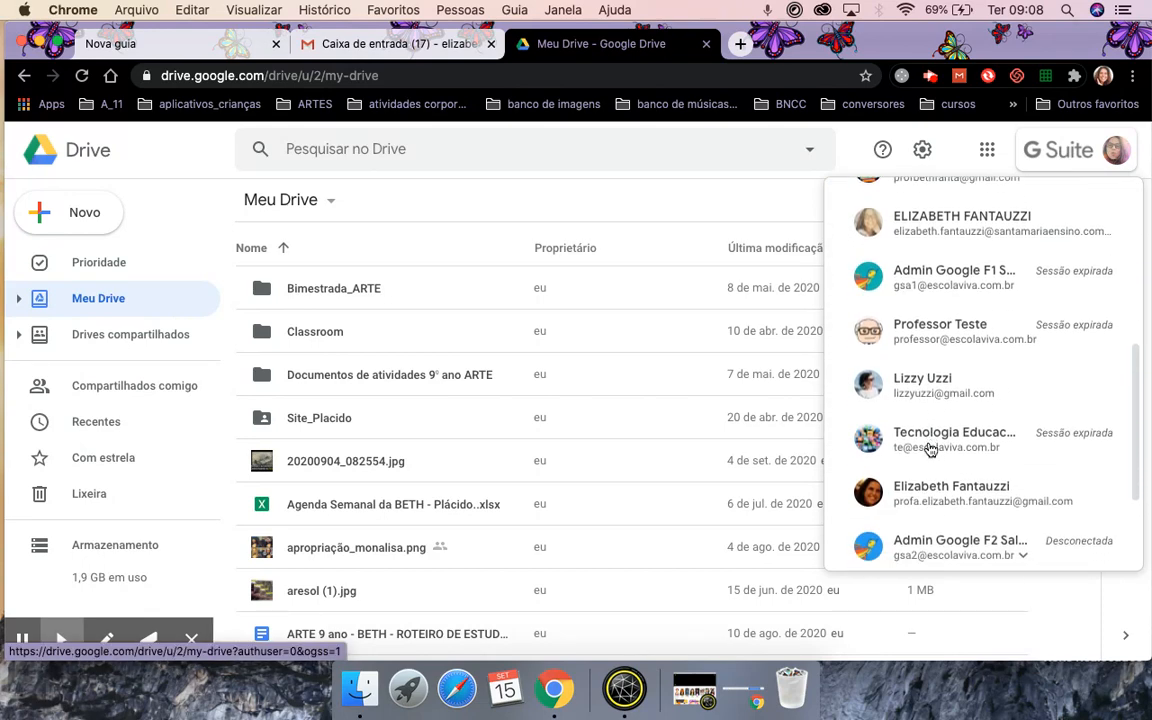
scroll(925, 390, up, 8)
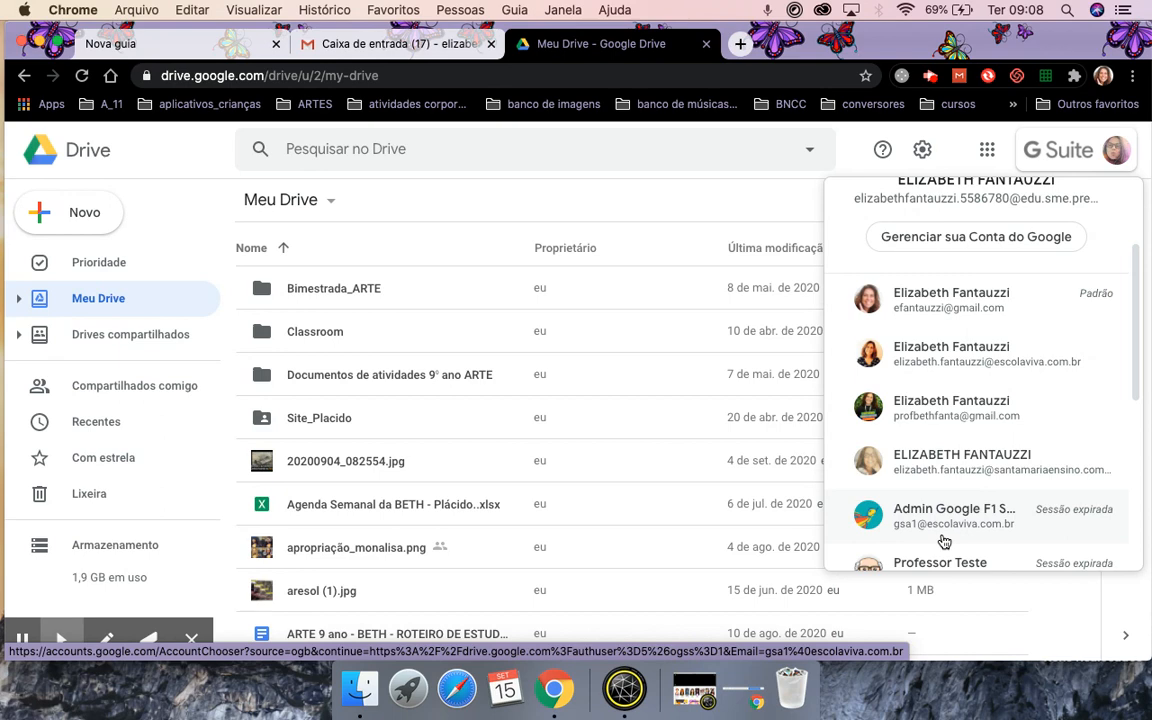
scroll(944, 541, down, 5)
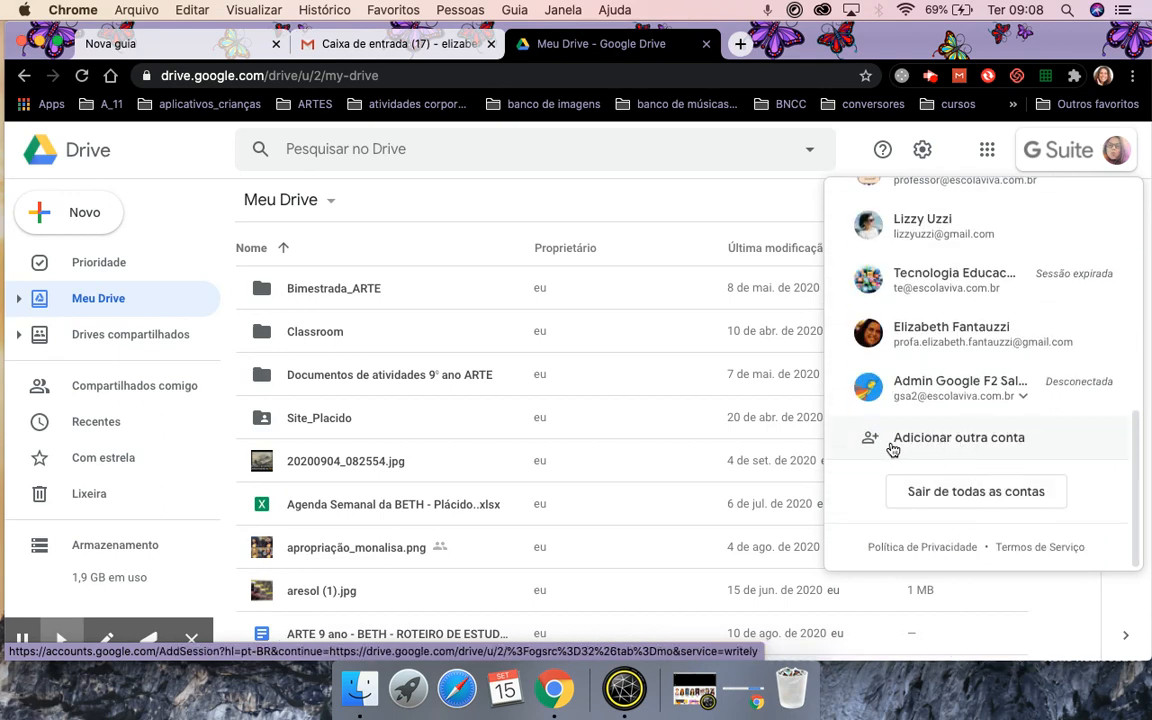
click(925, 445)
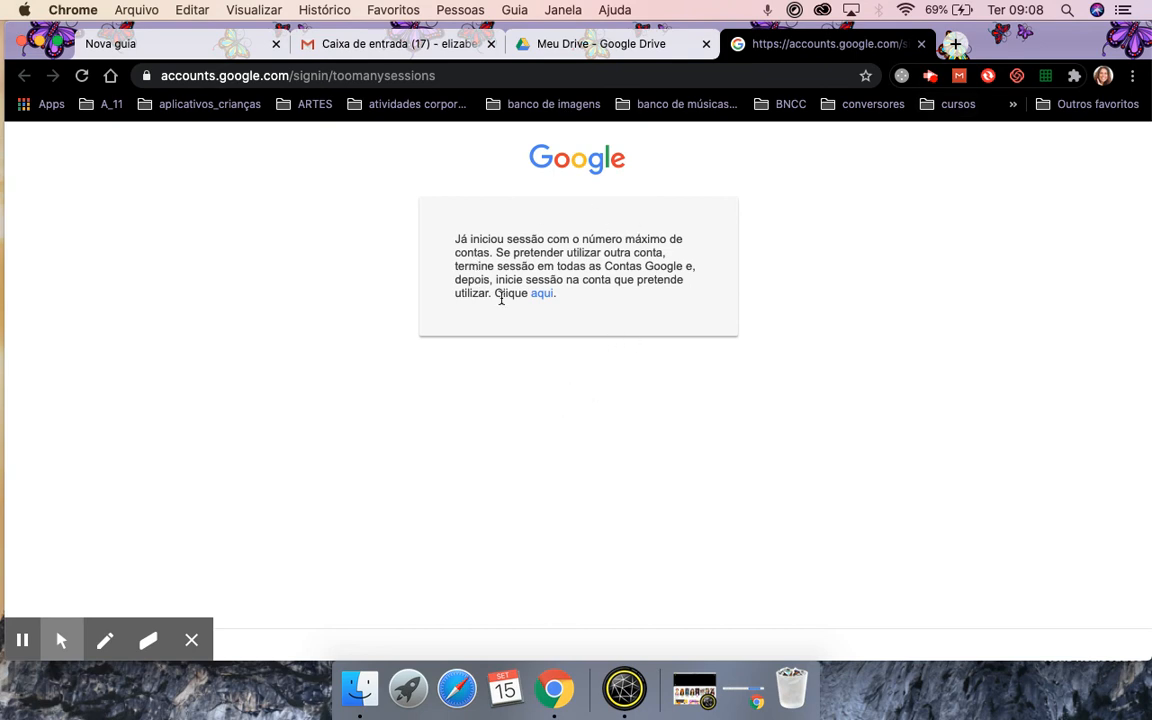
Close the accounts.google.com tab showing the maximum-sessions message.
click(922, 44)
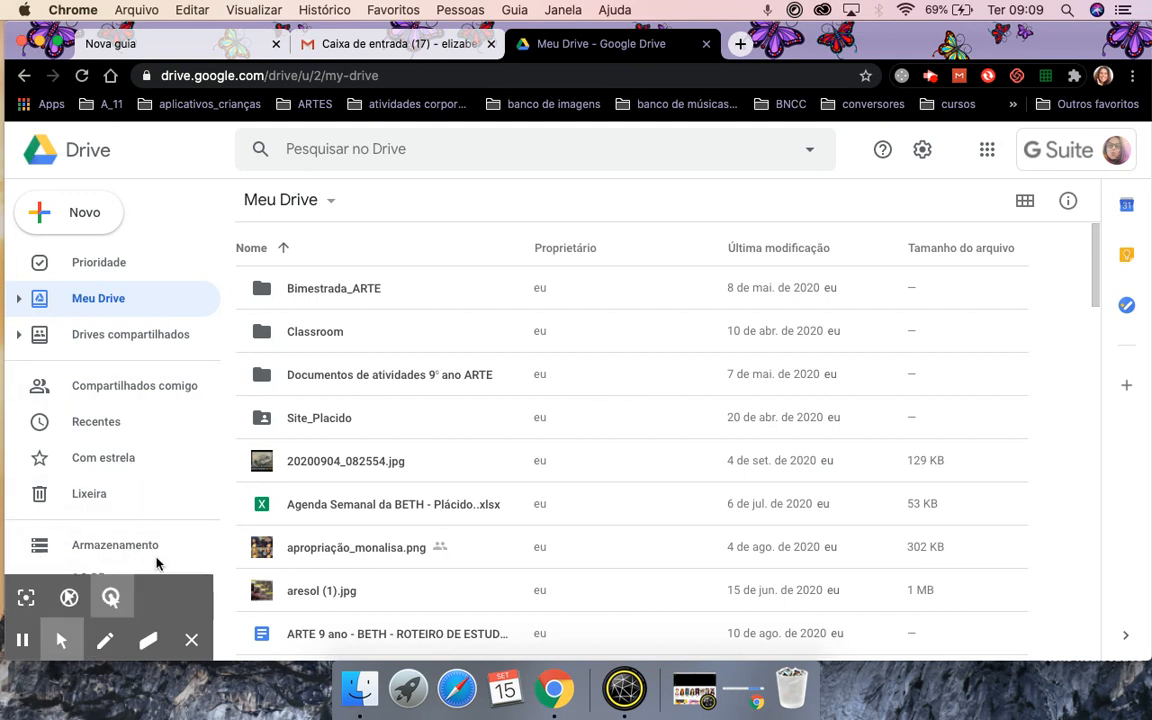
Dismiss the recorder palette, skim the Meu Drive list and select Drives compartilhados in the sidebar.
click(191, 642)
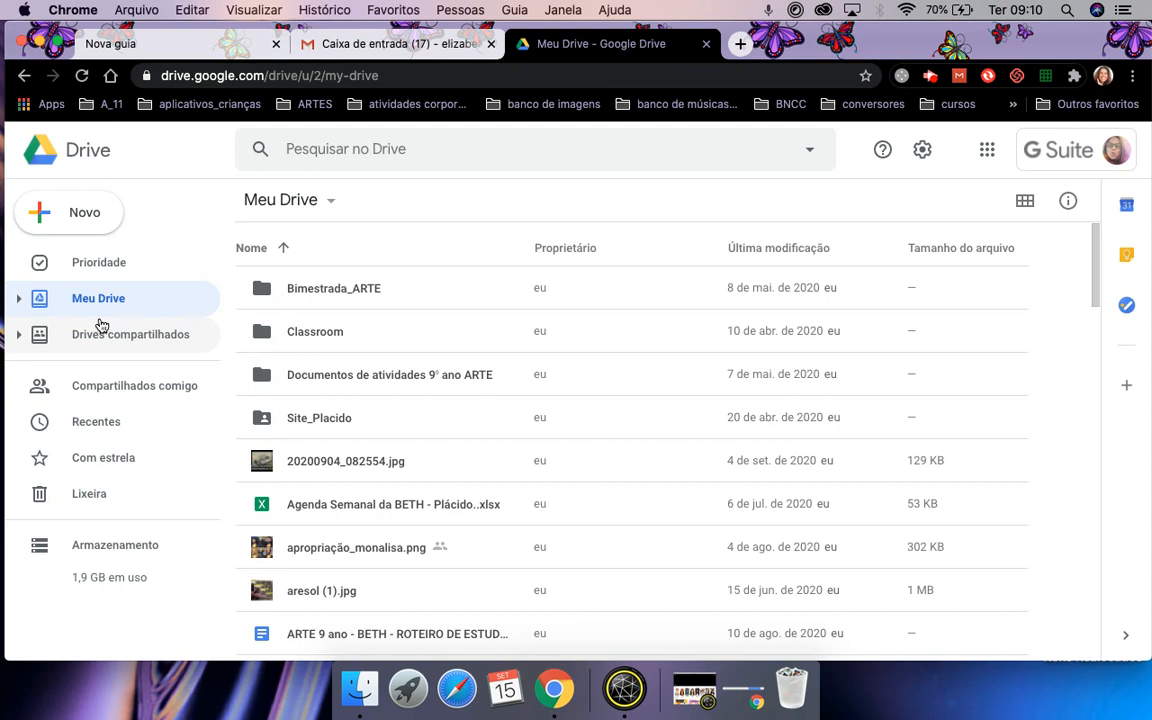
scroll(311, 360, down, 4)
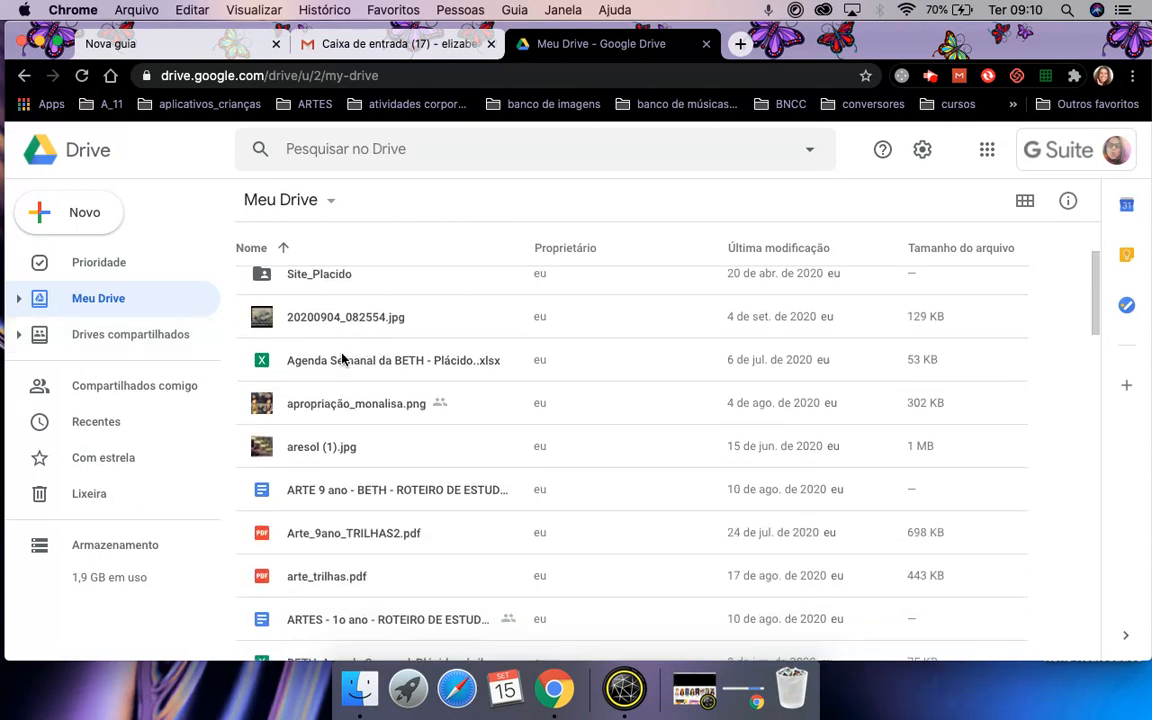
scroll(341, 358, up, 4)
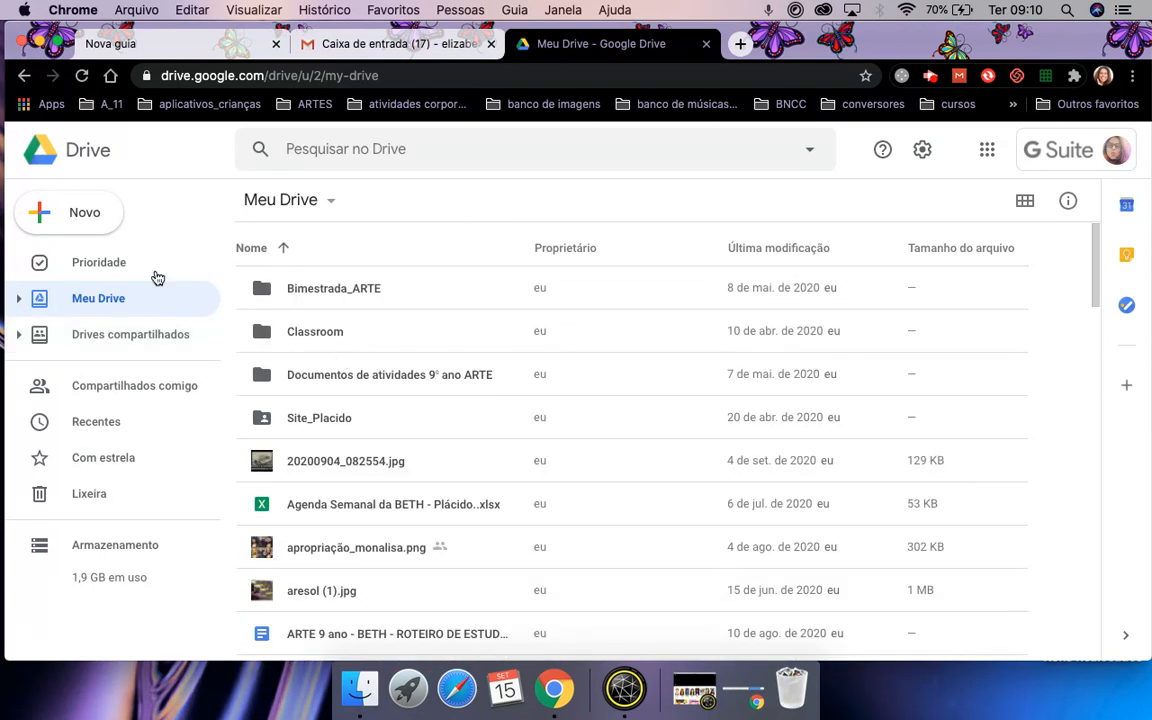
click(100, 298)
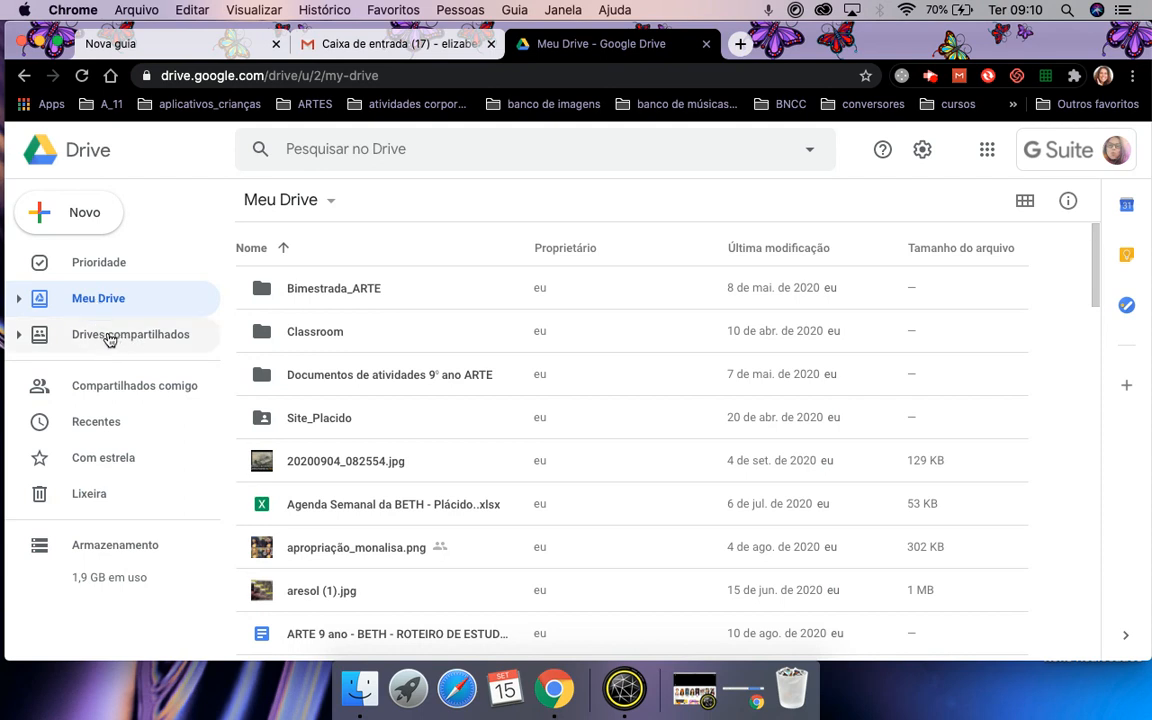
Visit Drives compartilhados, return to Meu Drive, browse its files and focus the Pesquisar no Drive box.
click(108, 336)
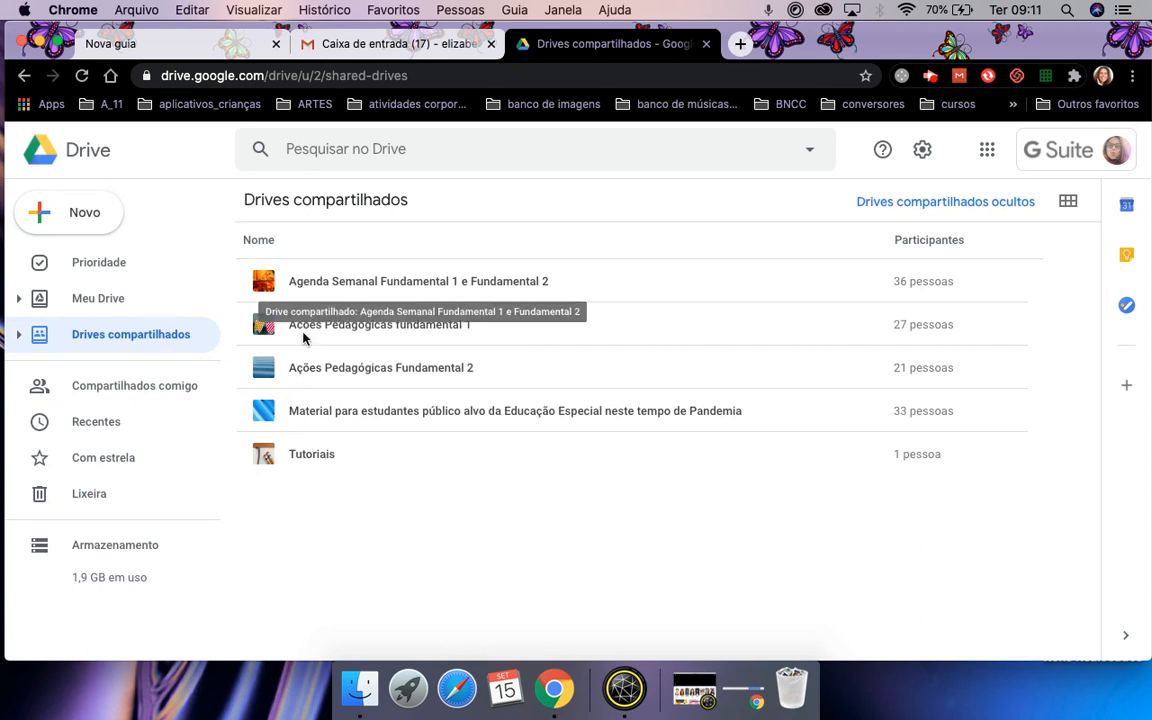
click(104, 309)
scroll(320, 411, down, 2)
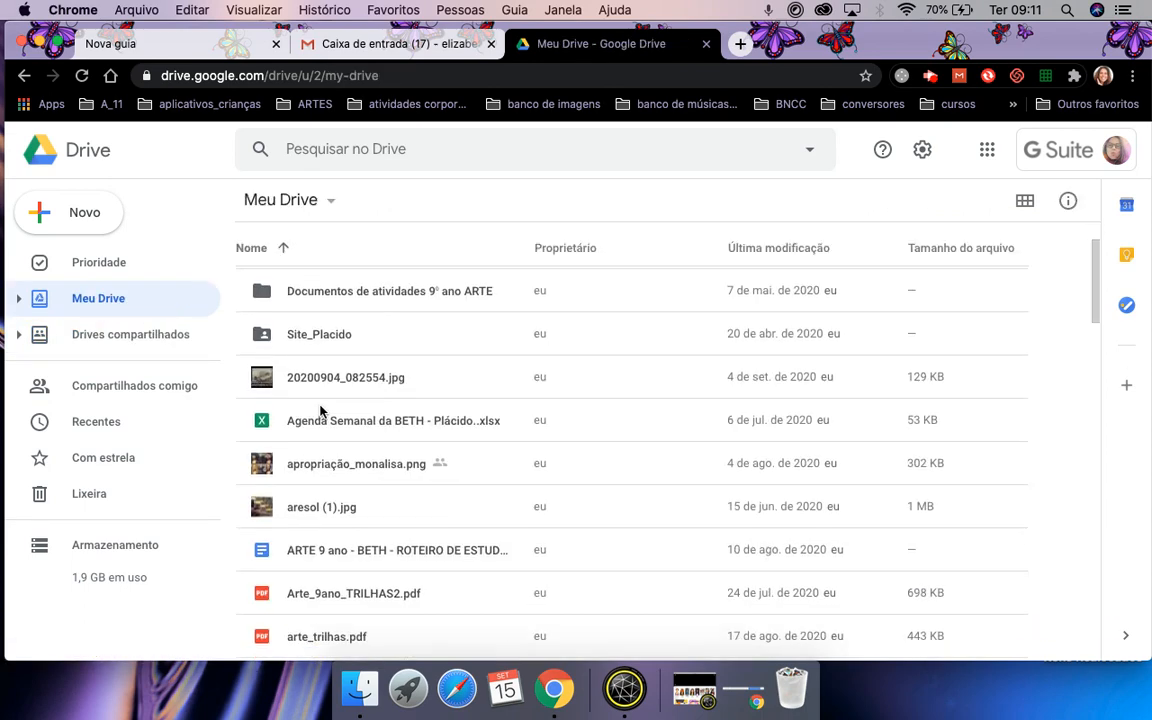
scroll(320, 411, down, 6)
scroll(320, 411, down, 4)
scroll(320, 411, down, 5)
scroll(320, 411, down, 4)
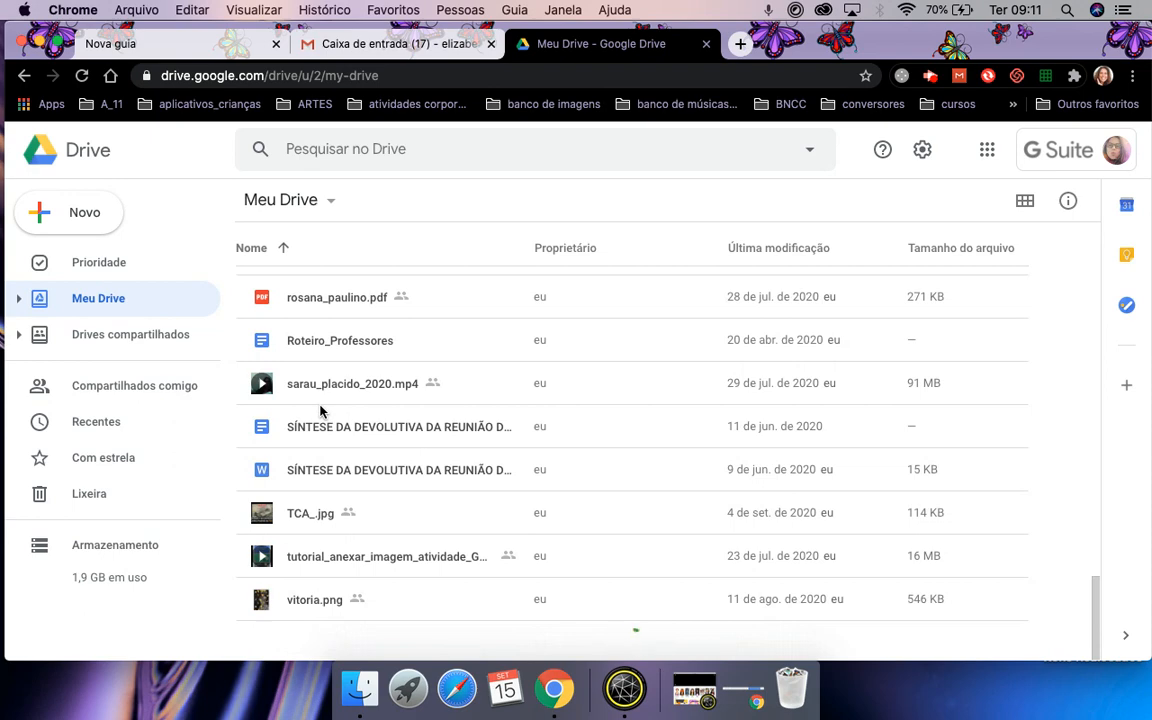
scroll(320, 411, up, 12)
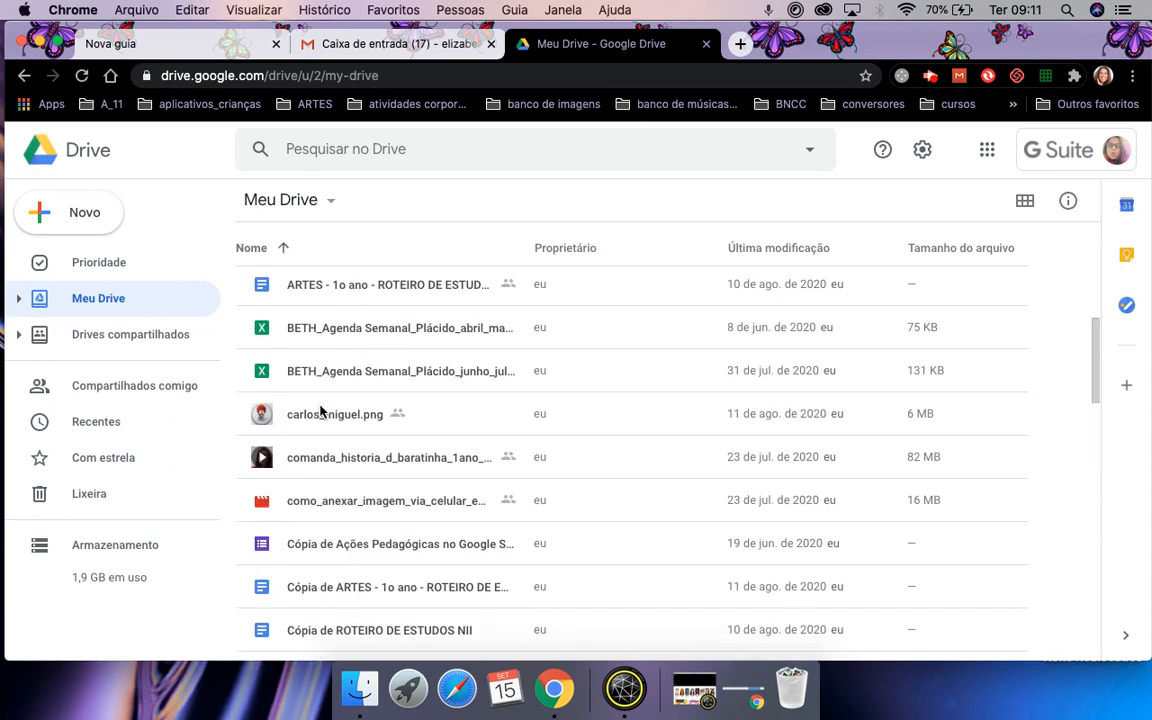
scroll(320, 411, up, 5)
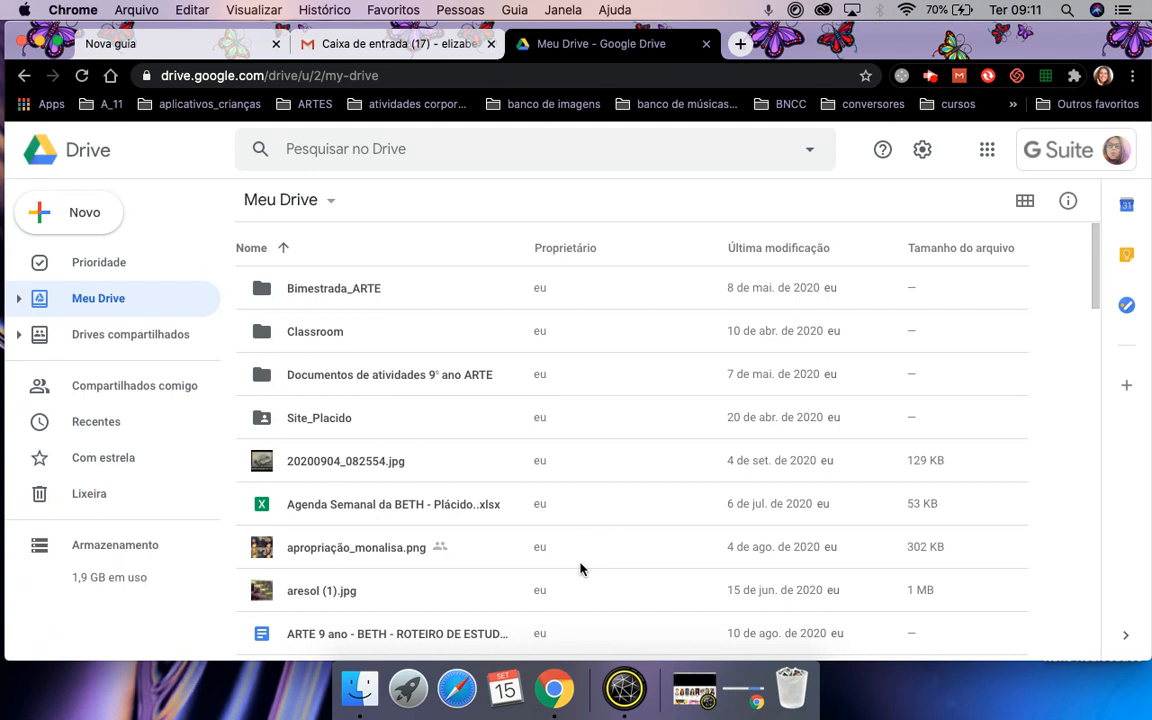
scroll(580, 569, down, 3)
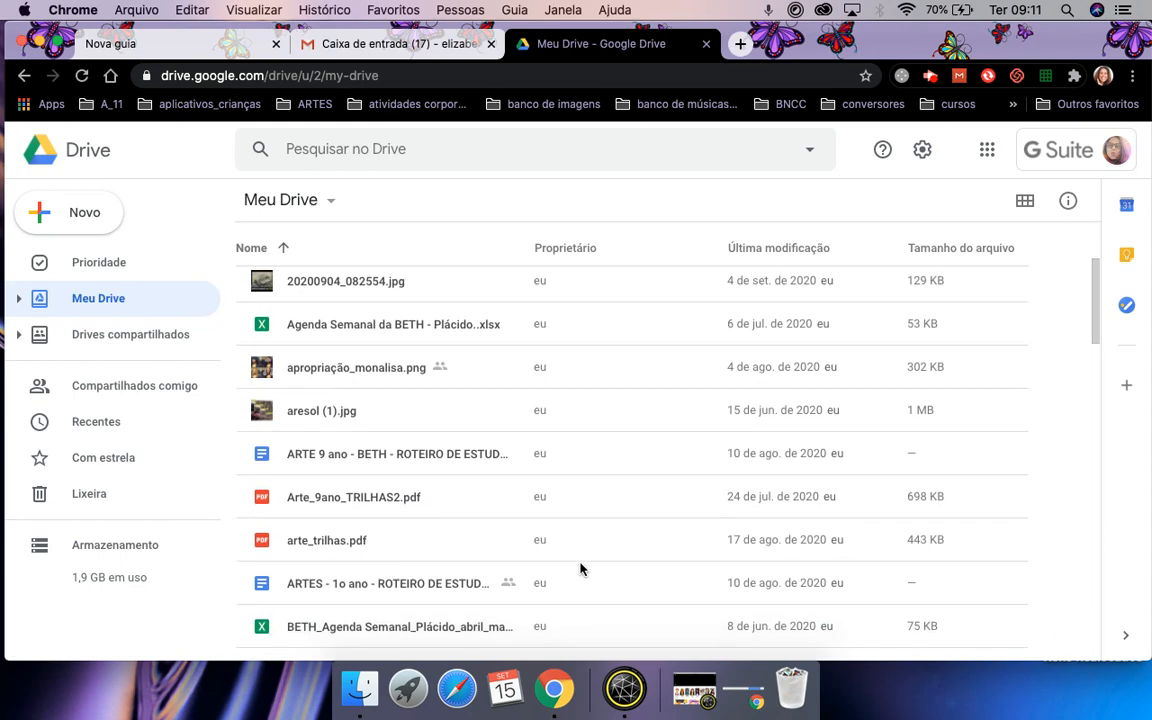
scroll(580, 569, up, 3)
click(327, 149)
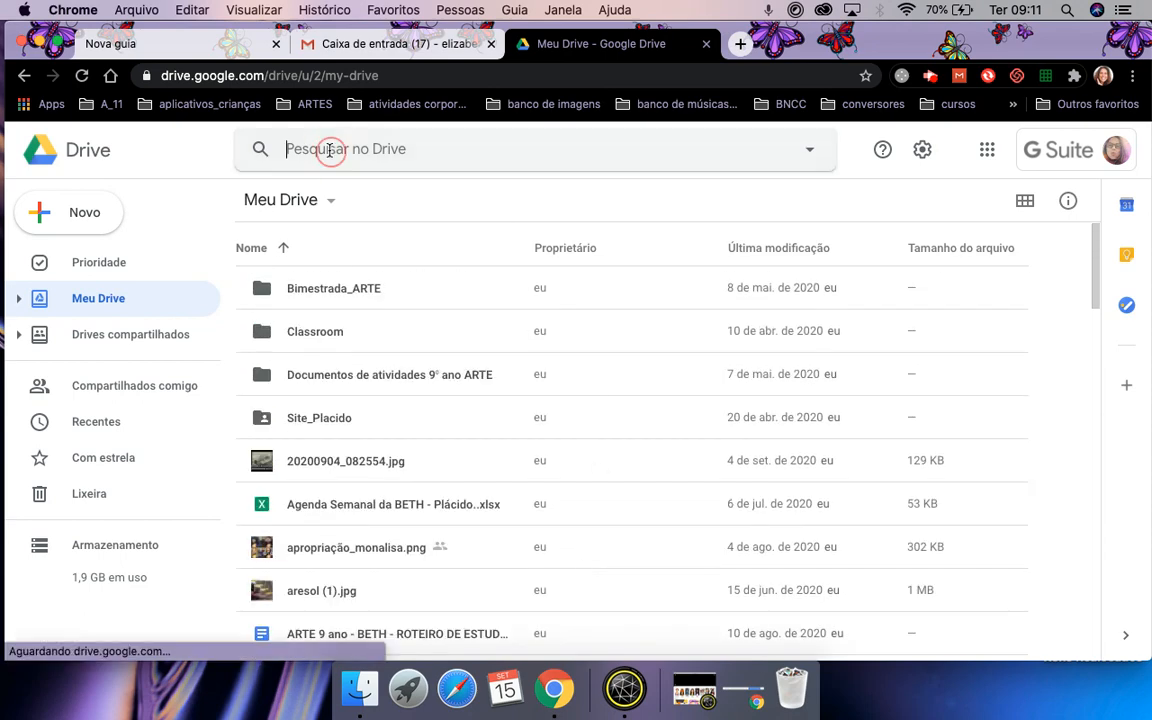
Search Drive for 'arte', then clear the query and dismiss the suggestions.
text(arte)
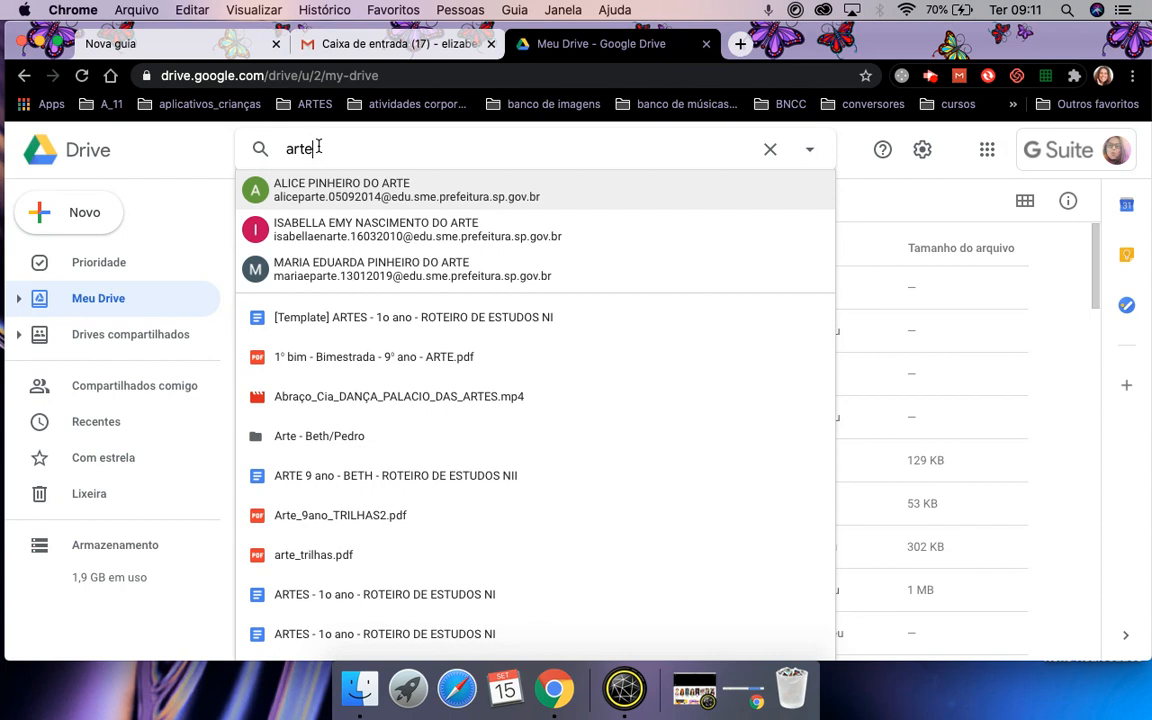
click(768, 152)
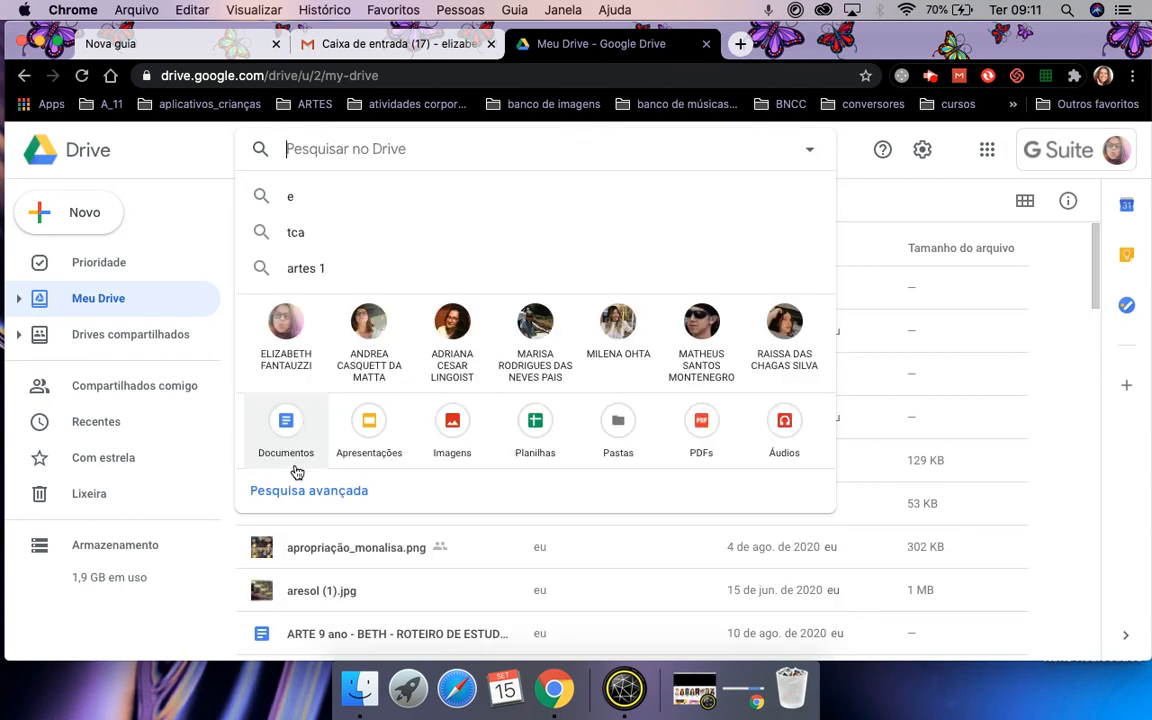
click(193, 612)
Browse the Meu Drive list, then show the Drives compartilhados list.
scroll(193, 612, down, 1)
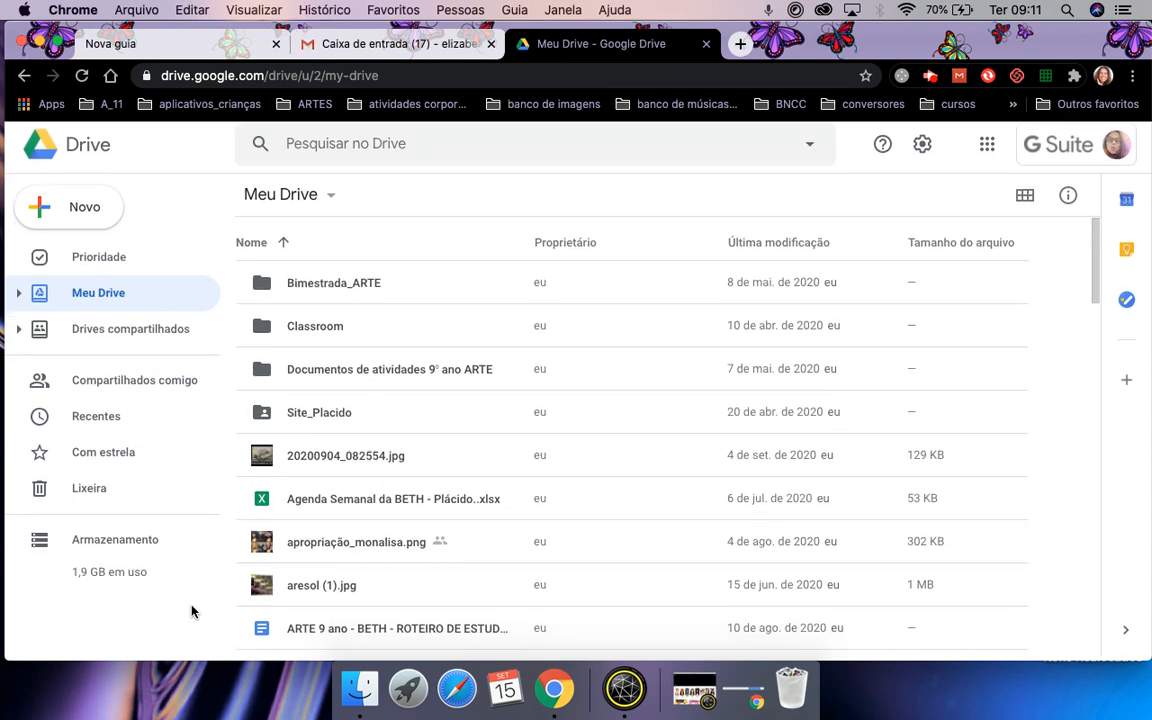
scroll(290, 591, down, 5)
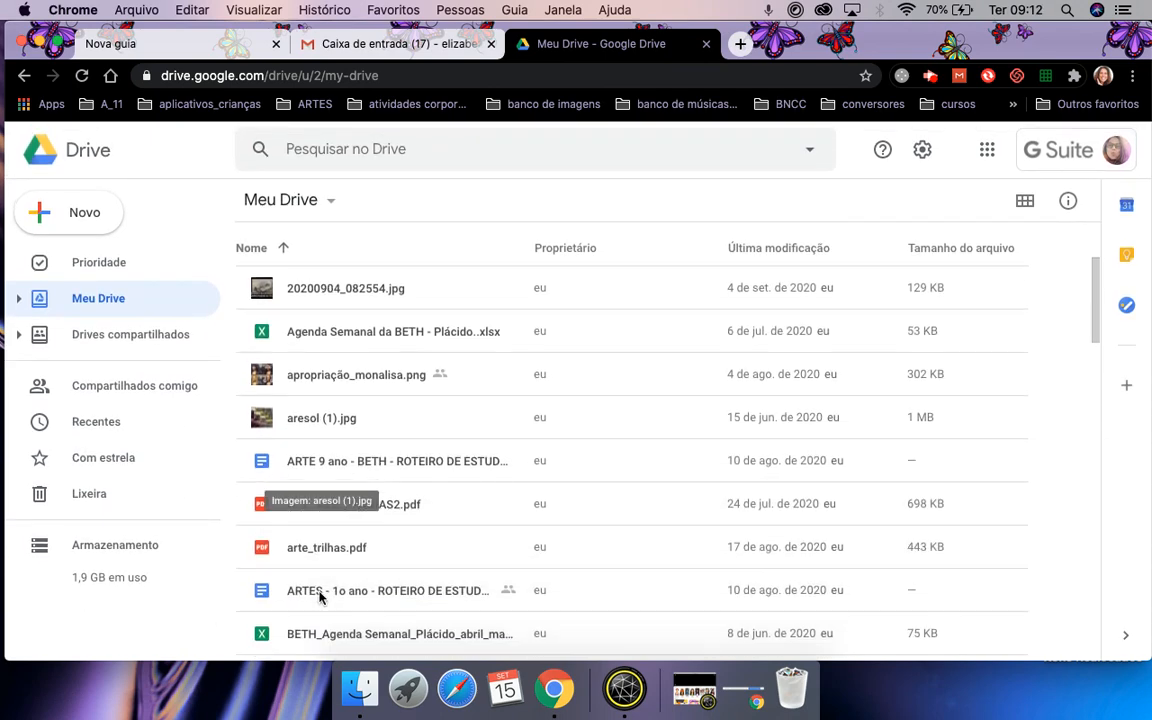
scroll(320, 597, down, 5)
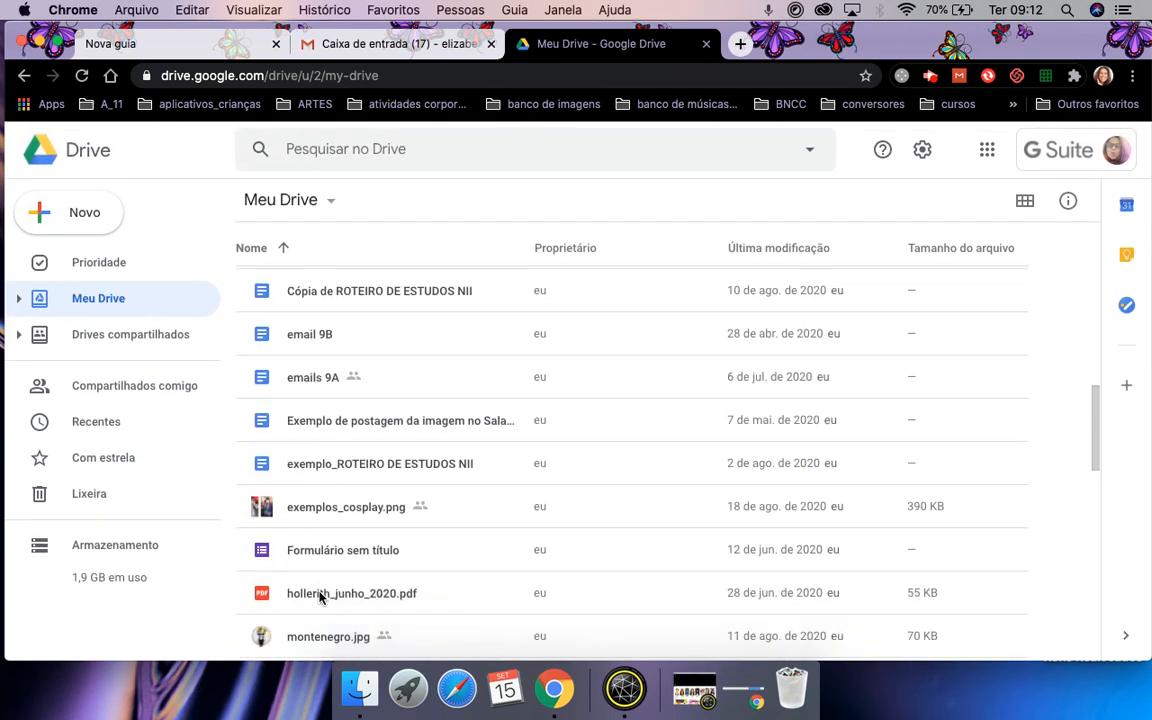
scroll(320, 597, down, 5)
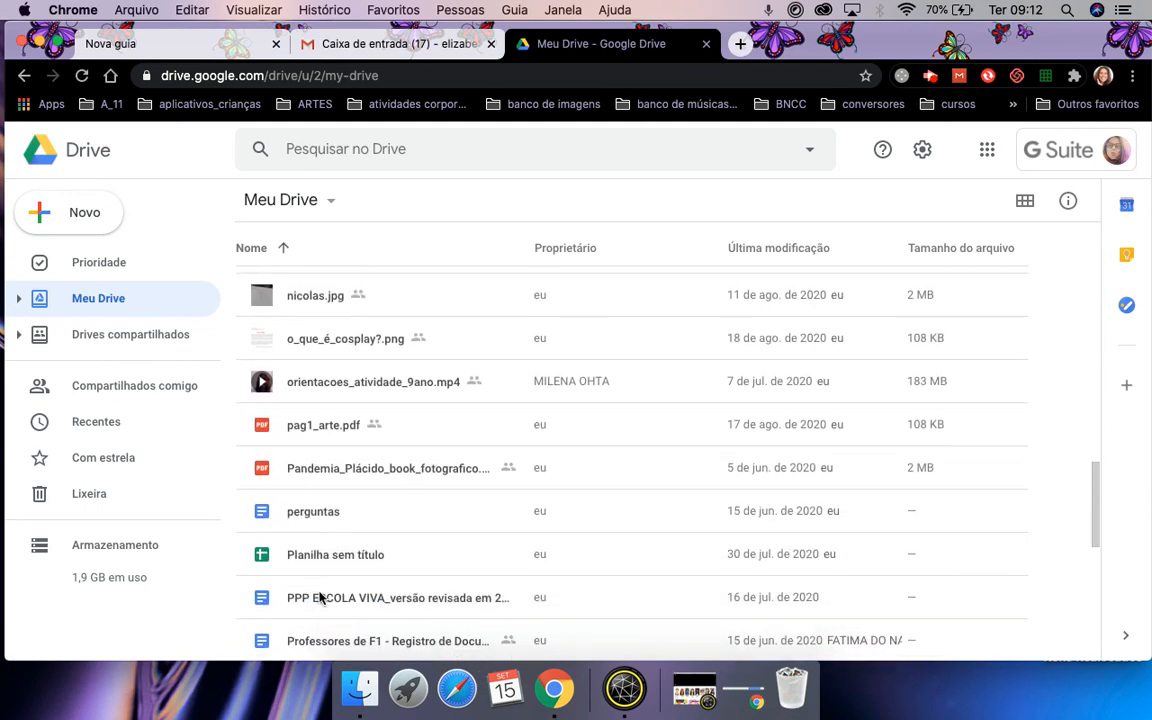
scroll(320, 597, down, 5)
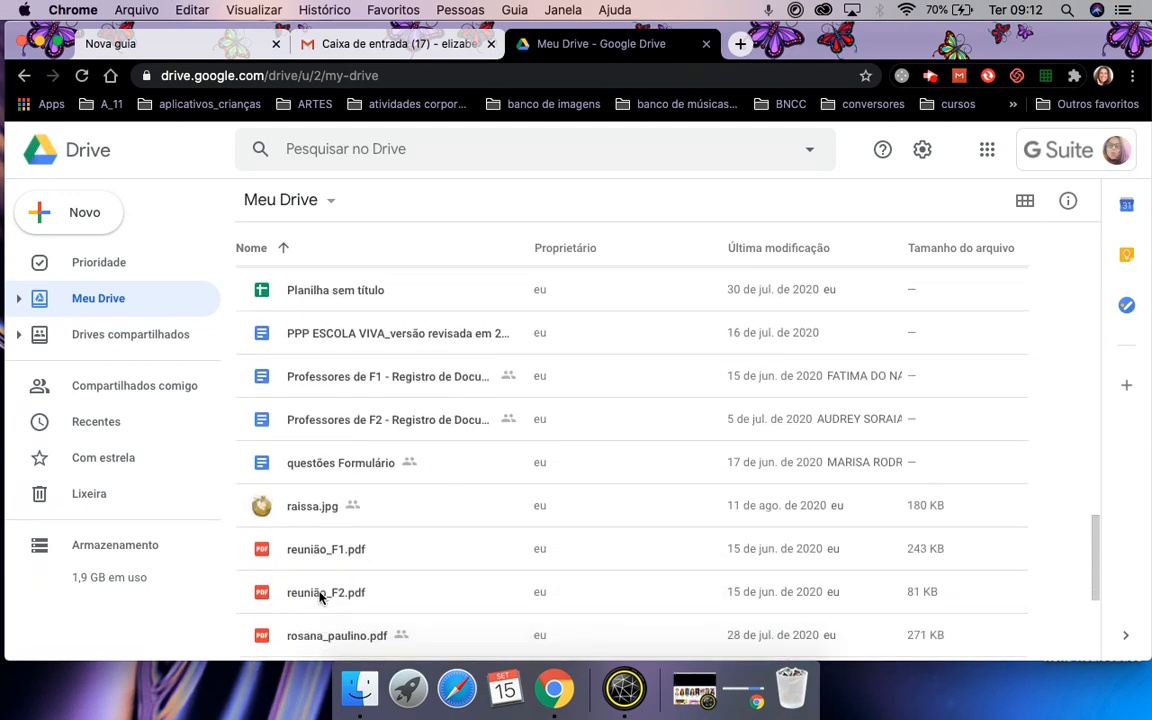
scroll(320, 597, up, 2)
scroll(320, 597, up, 15)
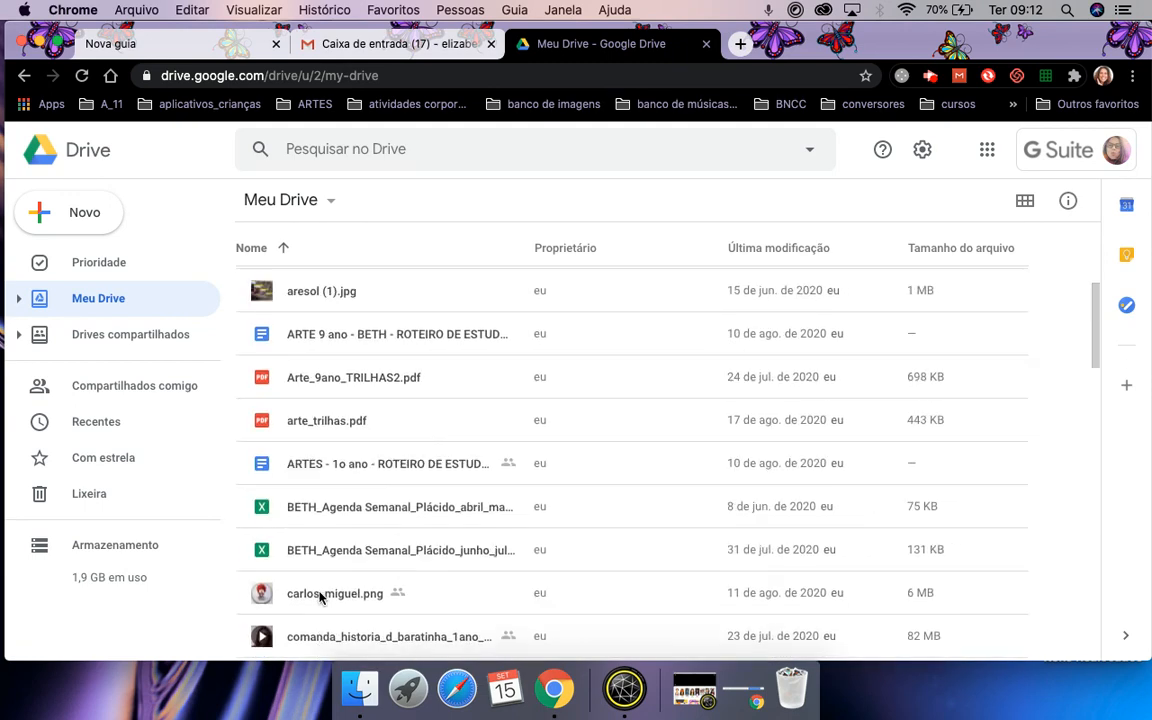
click(103, 340)
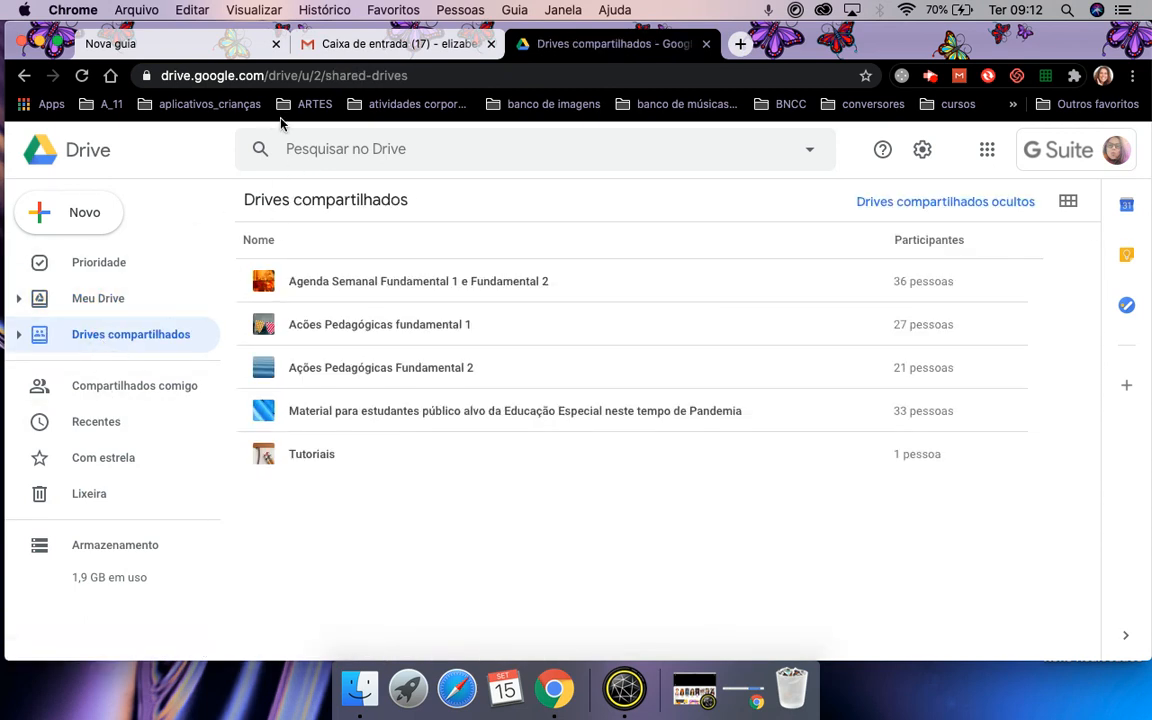
View the Compartilhados comigo files, then go back to Meu Drive.
click(137, 386)
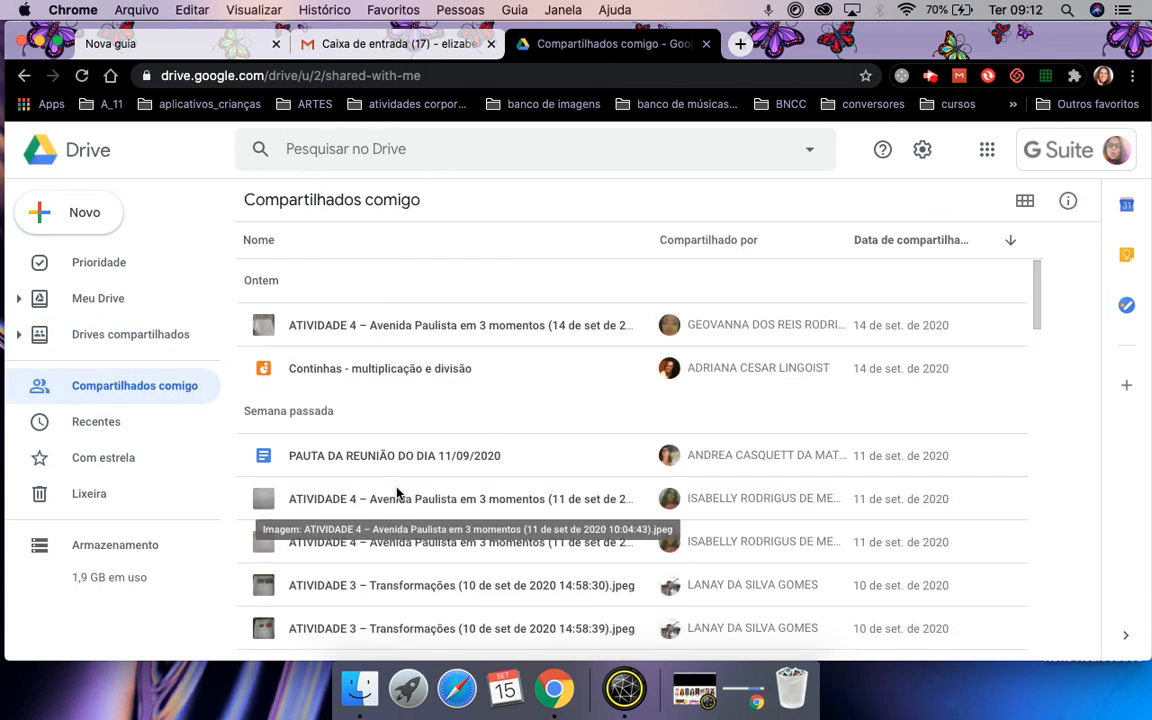
click(97, 299)
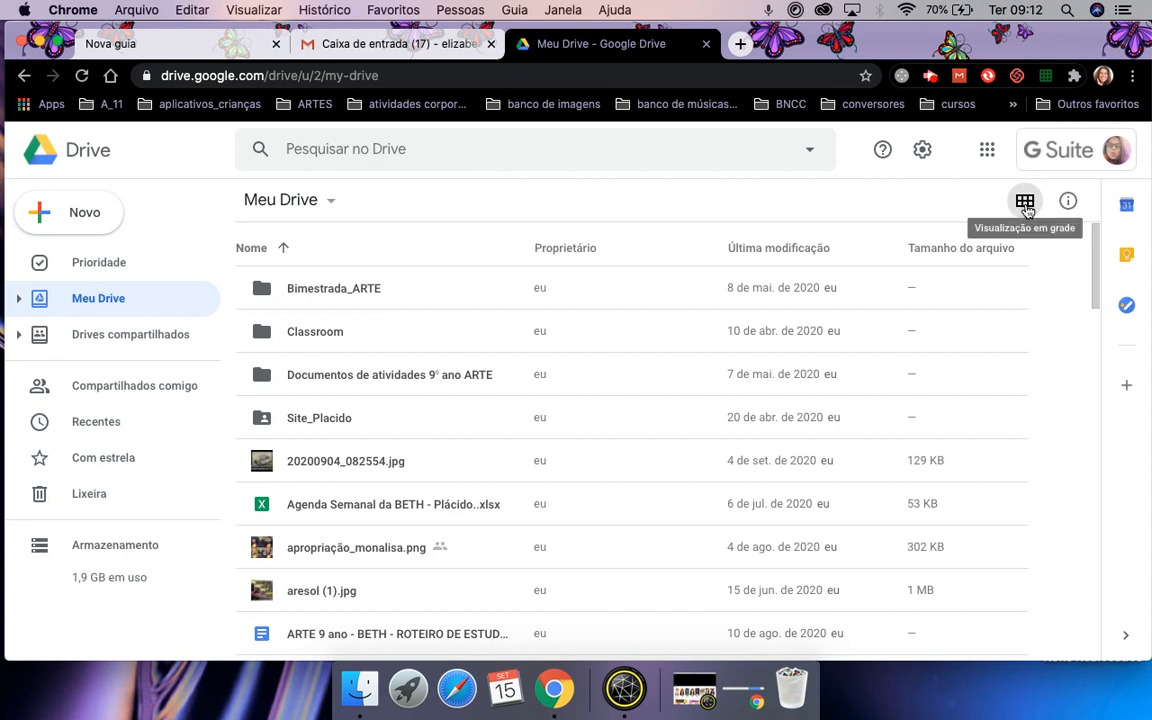
click(1025, 202)
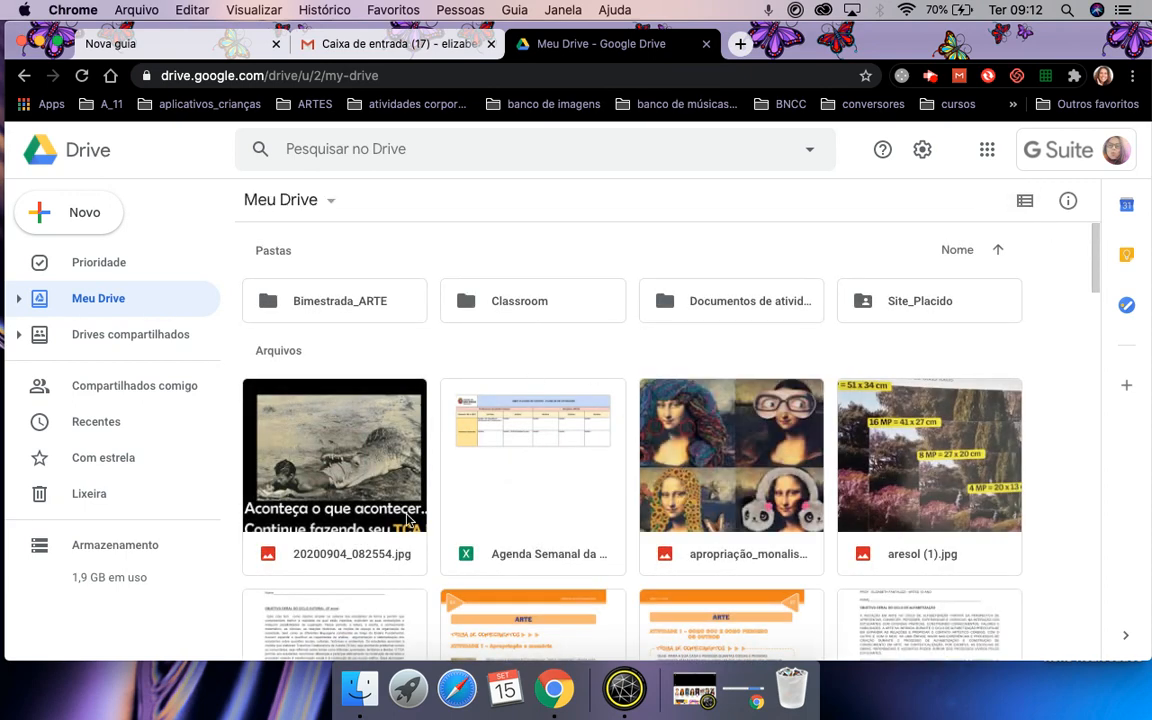
scroll(505, 505, down, 5)
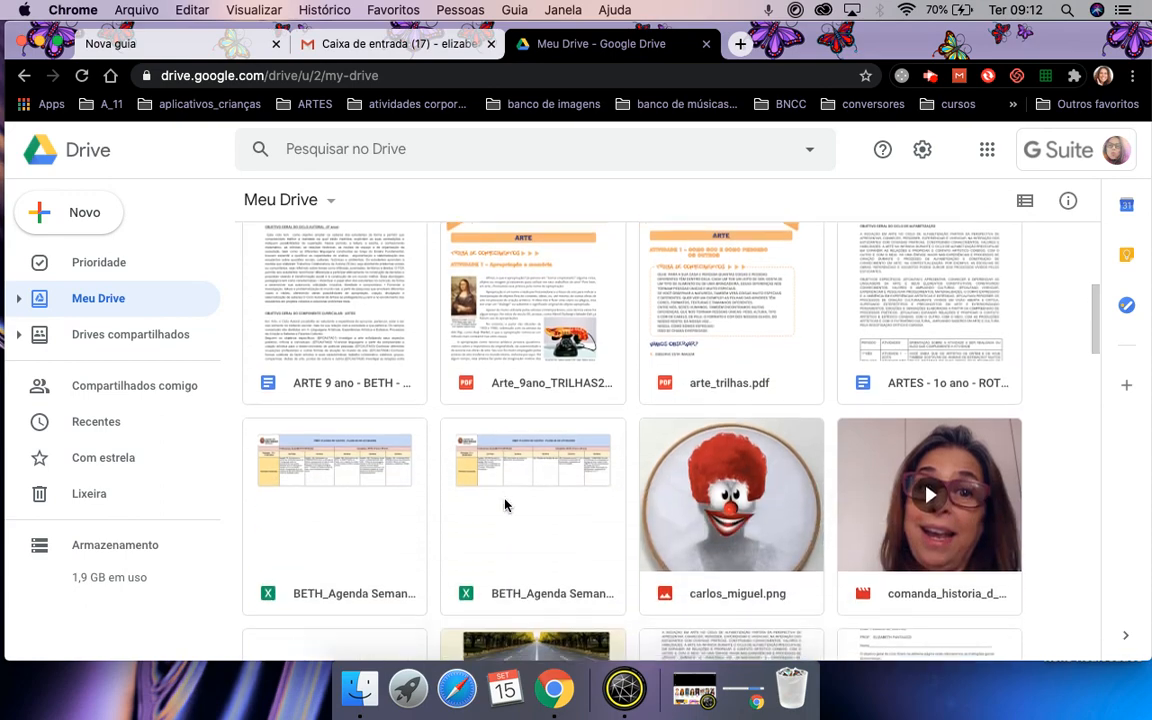
scroll(505, 505, down, 5)
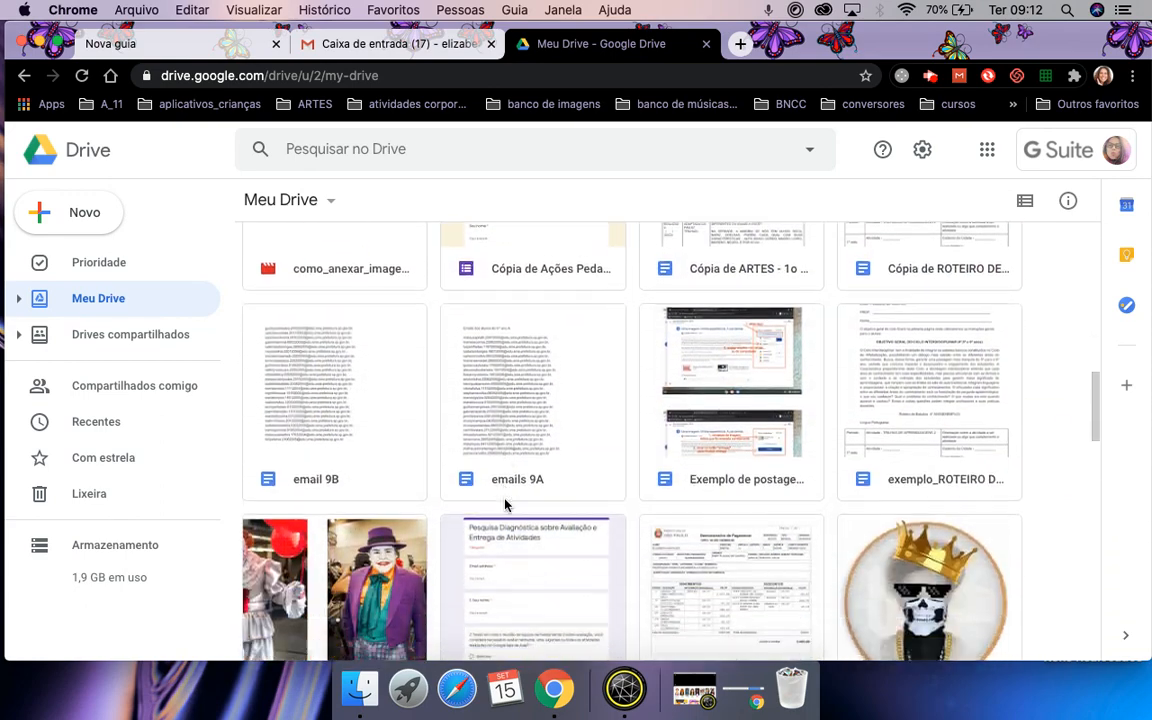
scroll(505, 505, up, 6)
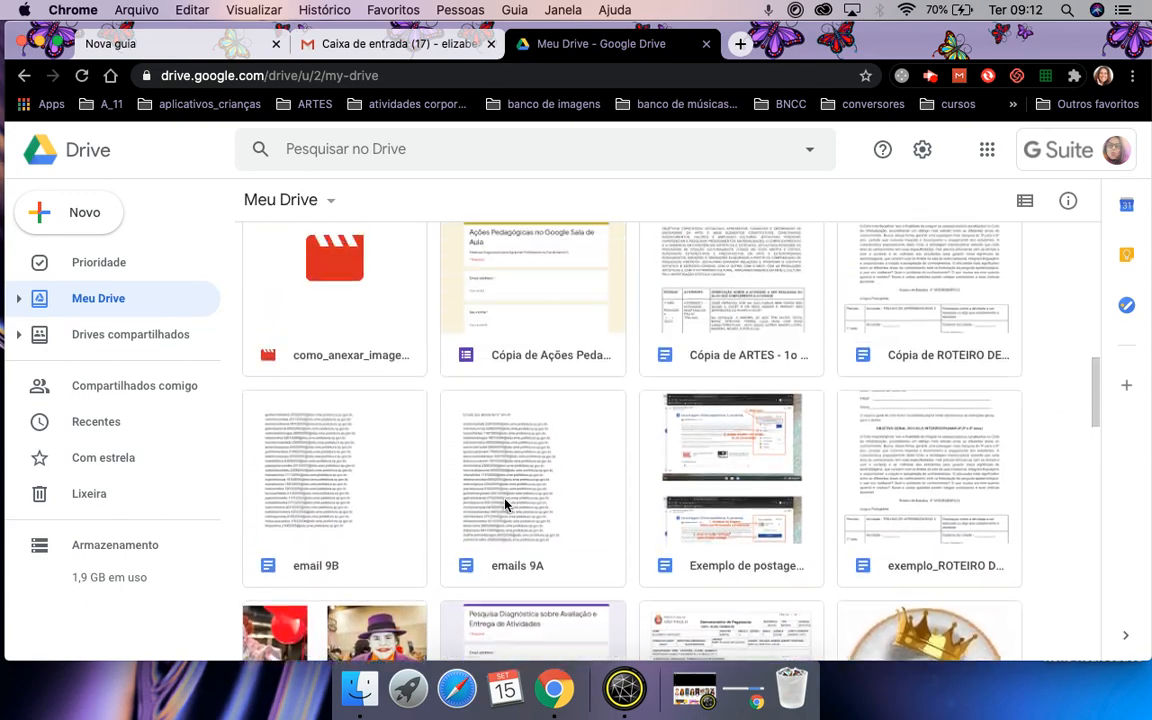
scroll(505, 505, up, 4)
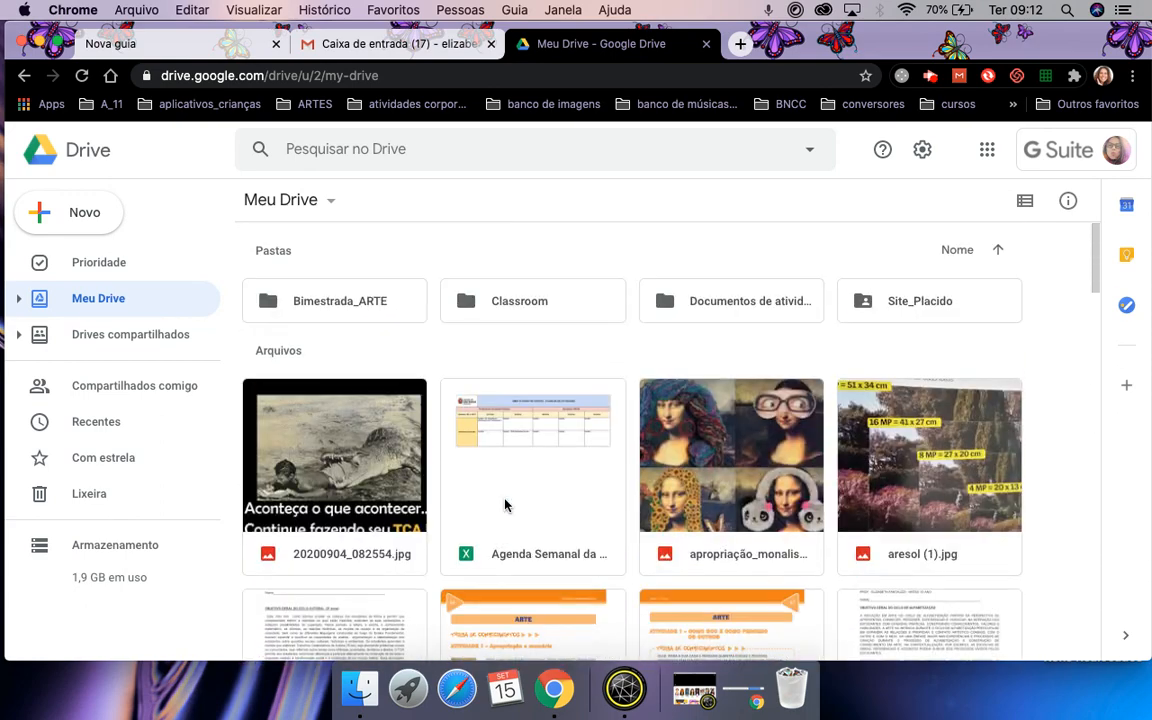
click(1024, 203)
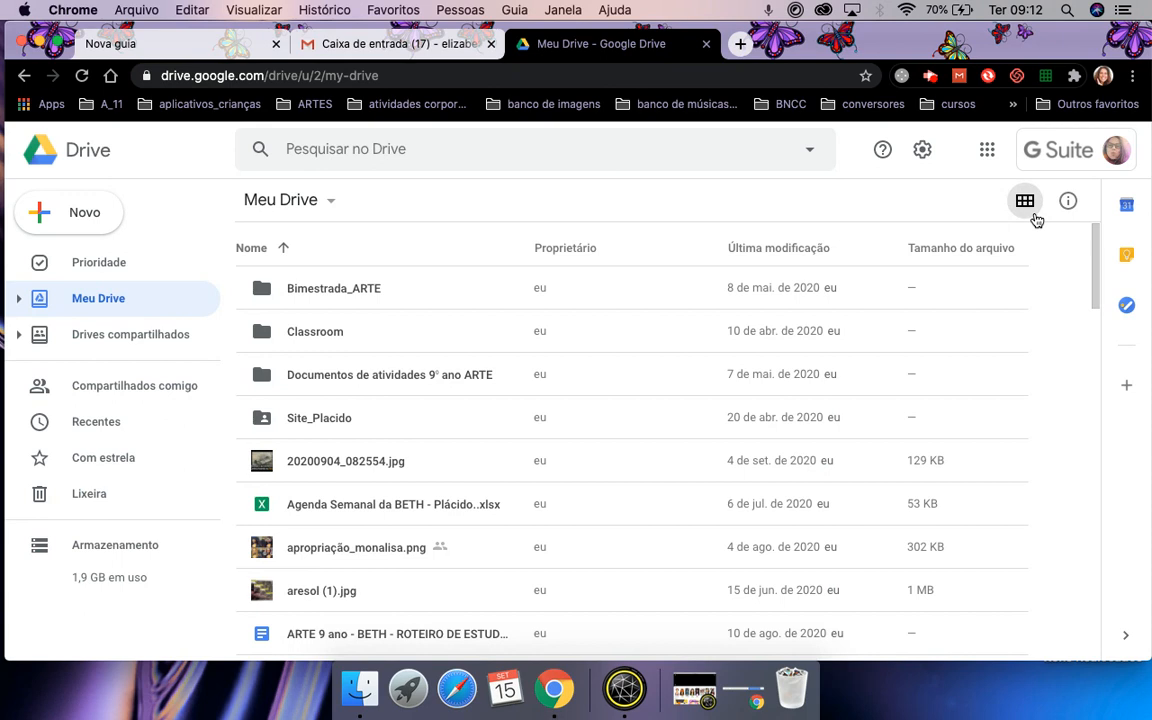
Open the details panel and view the Agenda Semanal da BETH - Plácido..xlsx spreadsheet's activity.
click(1068, 203)
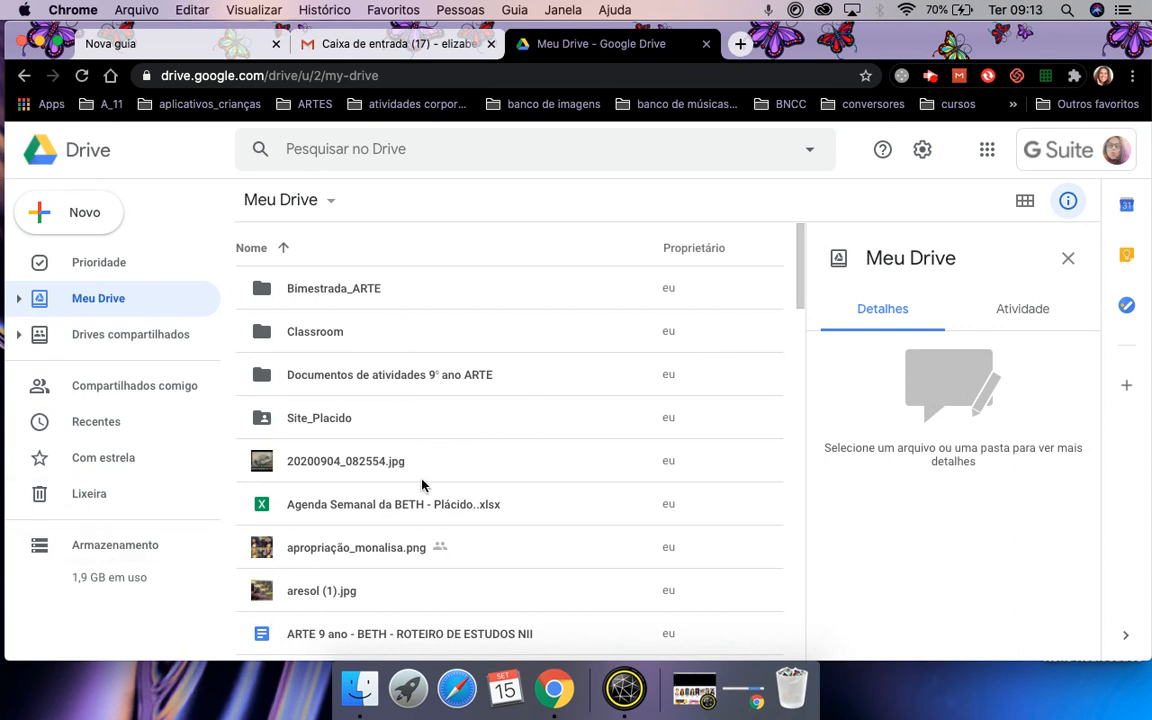
click(355, 506)
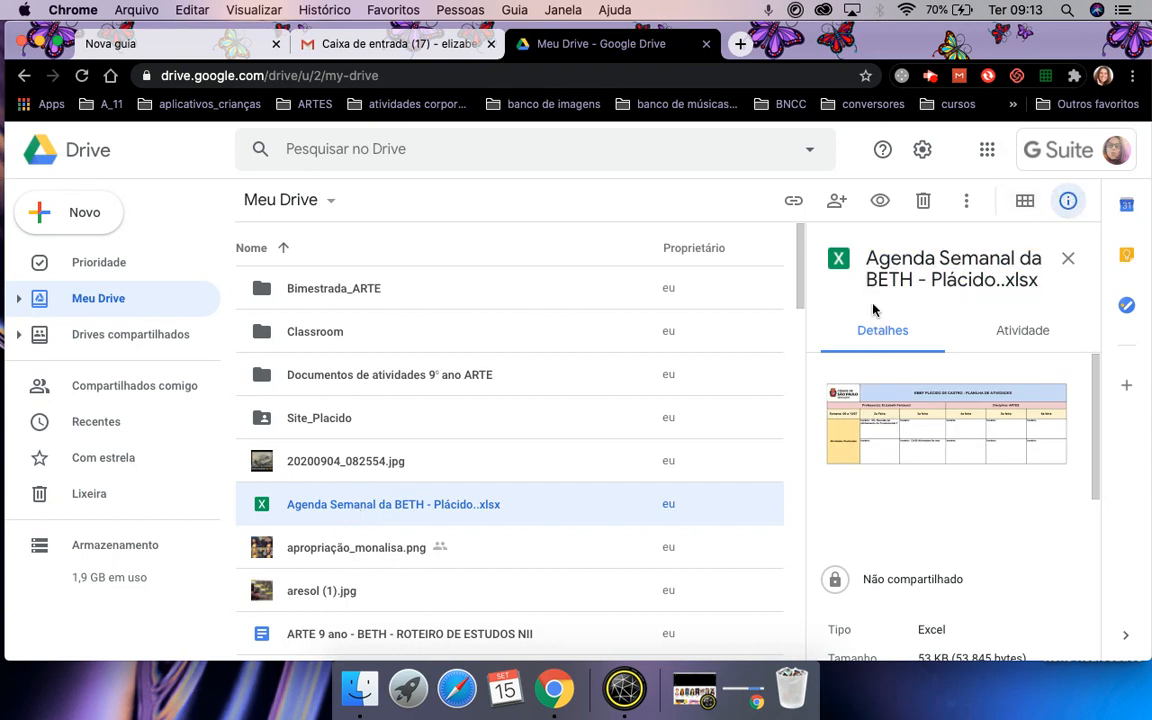
click(1030, 333)
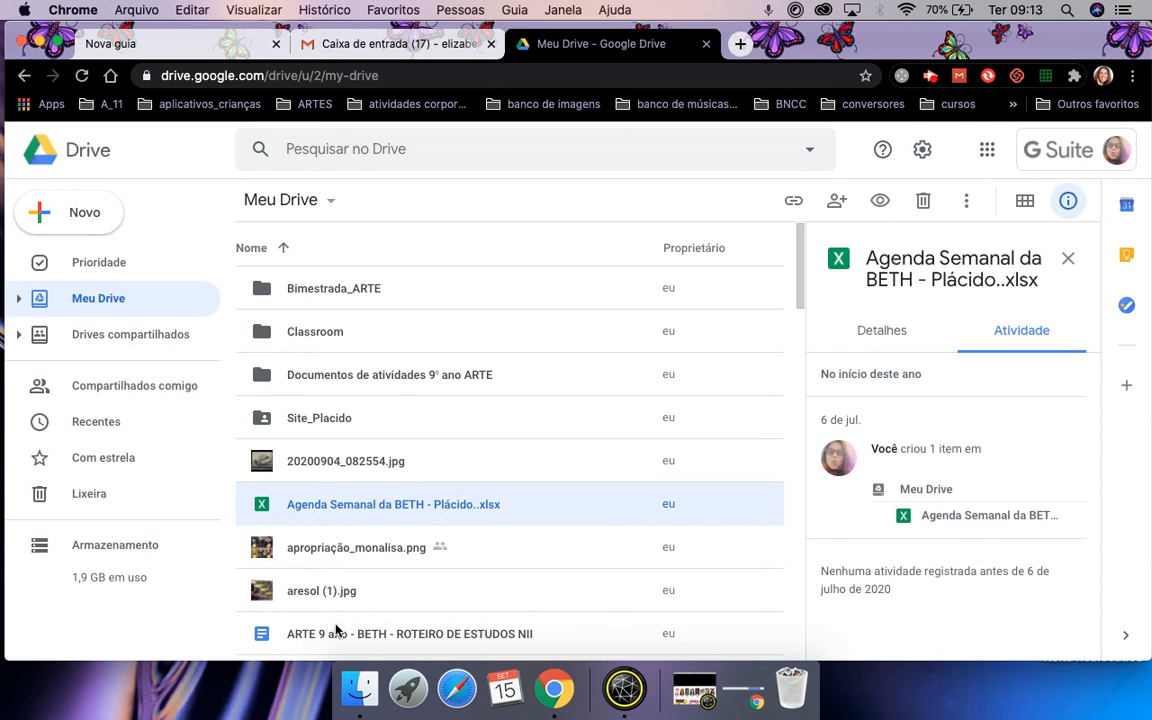
Review details and activity history of the ARTE 9 ano - BETH - ROTEIRO DE ESTUDOS NII document.
click(437, 633)
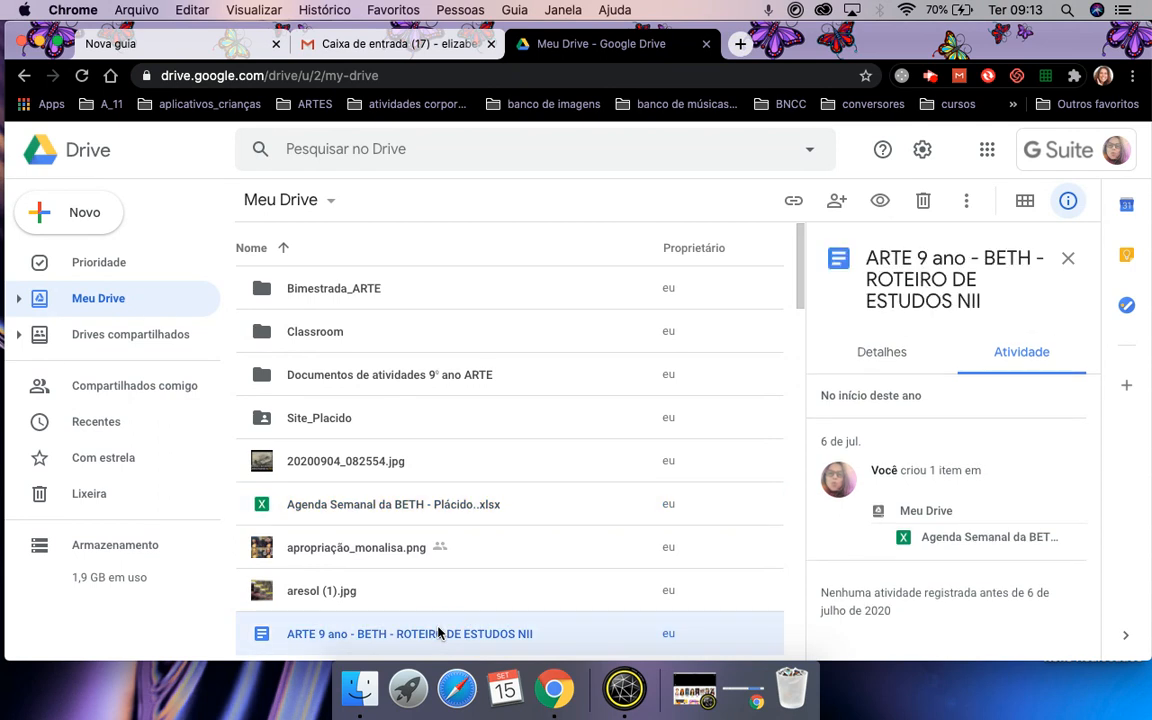
click(867, 355)
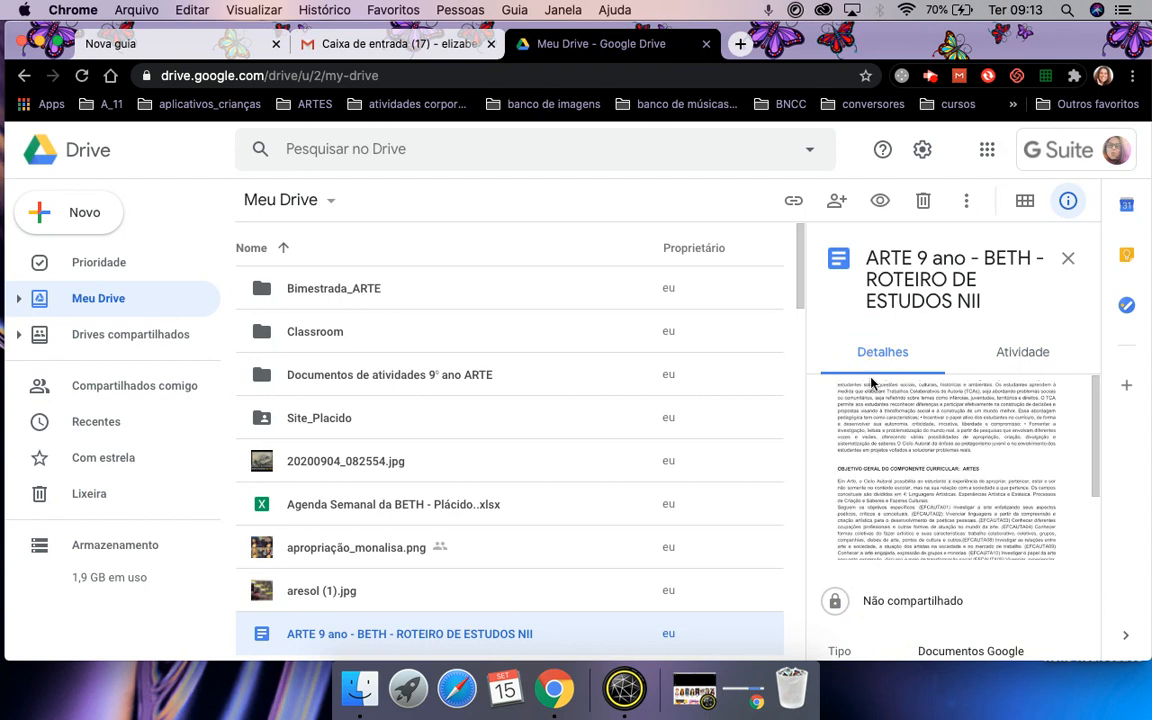
scroll(897, 516, down, 5)
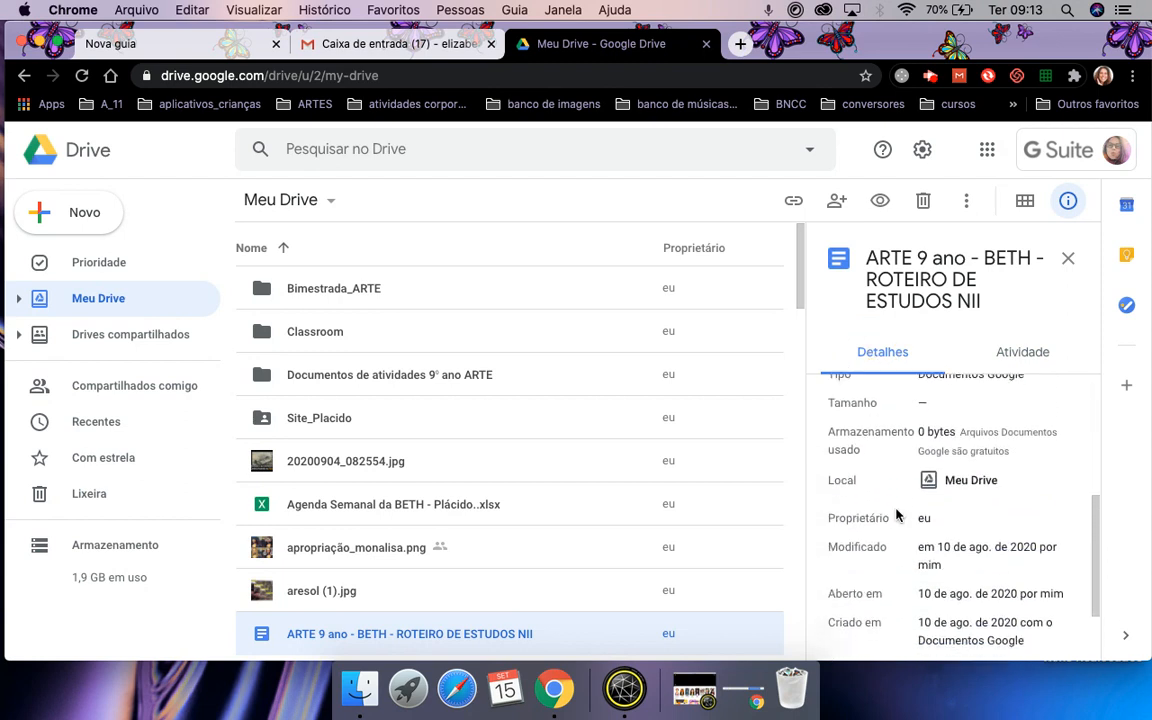
scroll(897, 515, down, 2)
scroll(897, 515, up, 7)
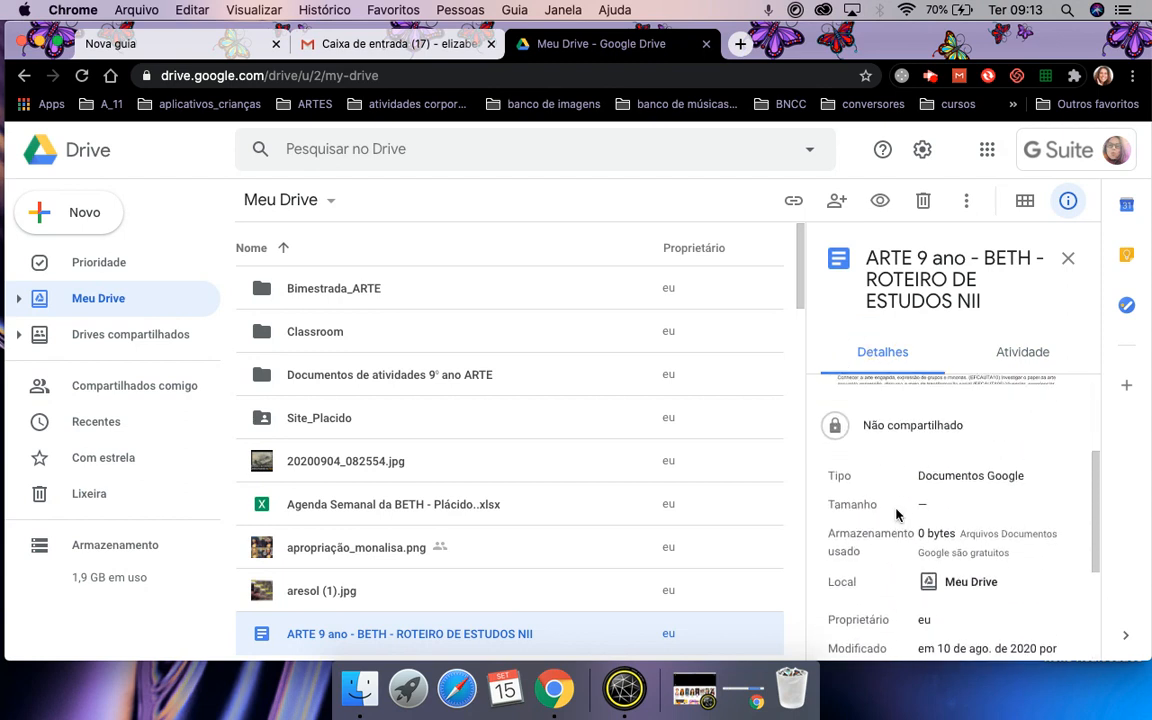
click(1034, 355)
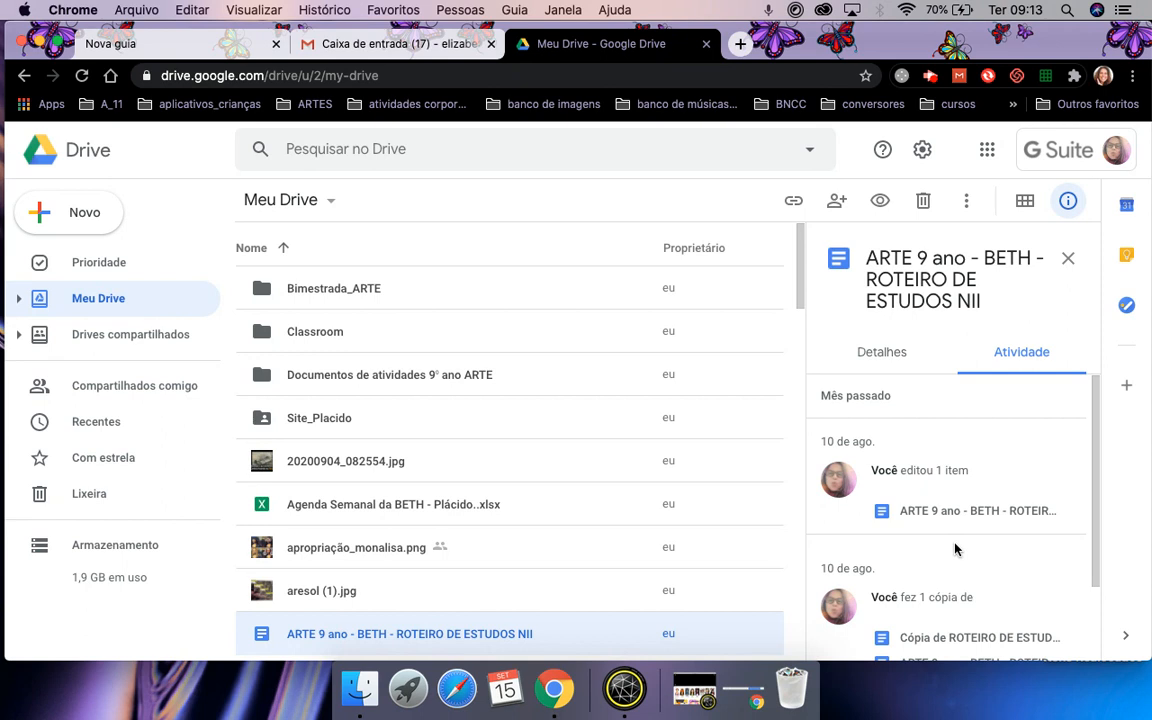
scroll(958, 553, down, 2)
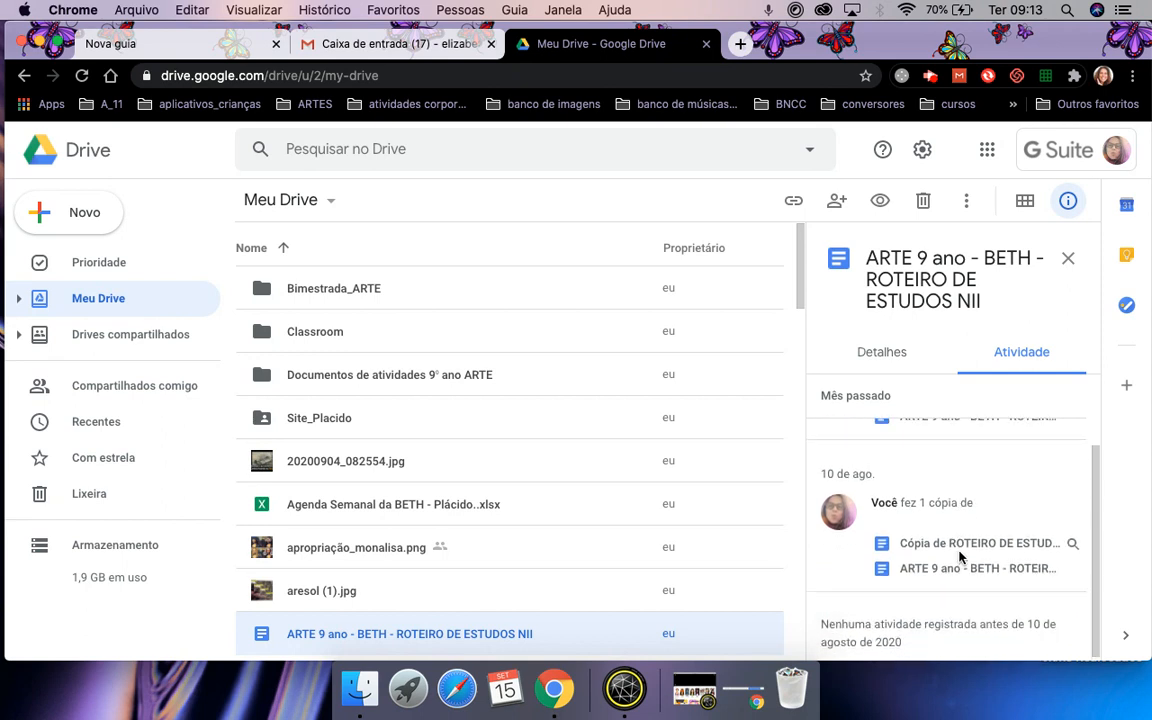
scroll(958, 556, up, 1)
scroll(958, 556, down, 1)
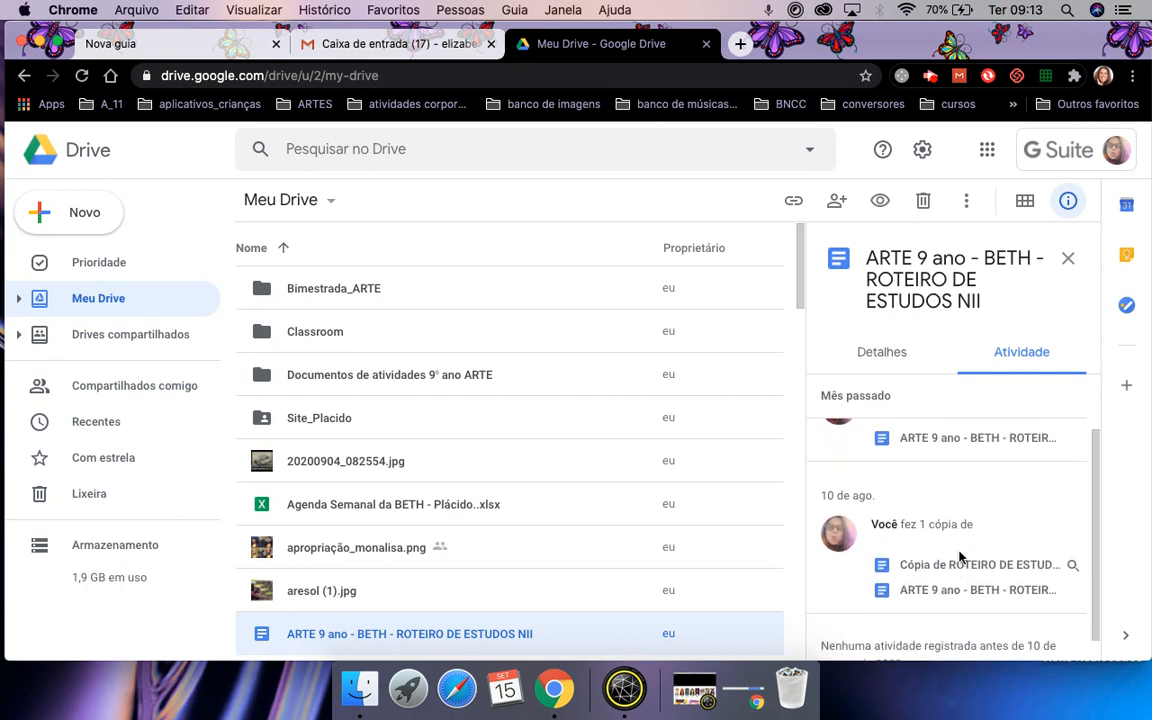
scroll(958, 556, up, 1)
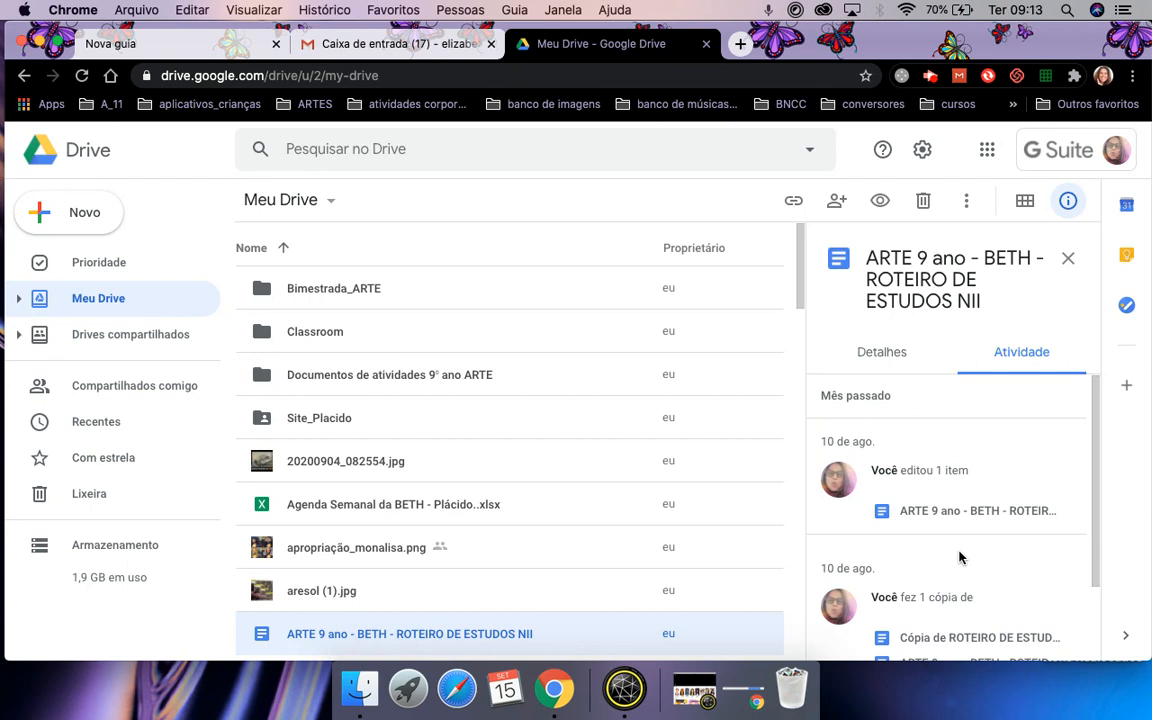
scroll(870, 592, down, 1)
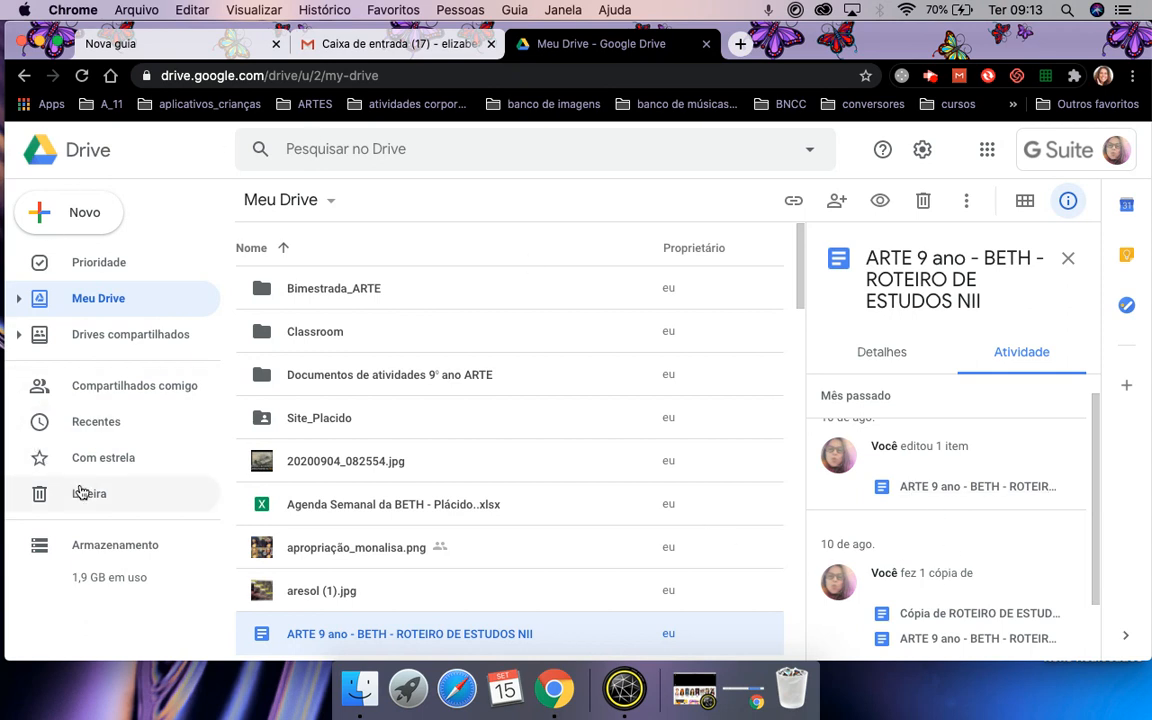
click(150, 344)
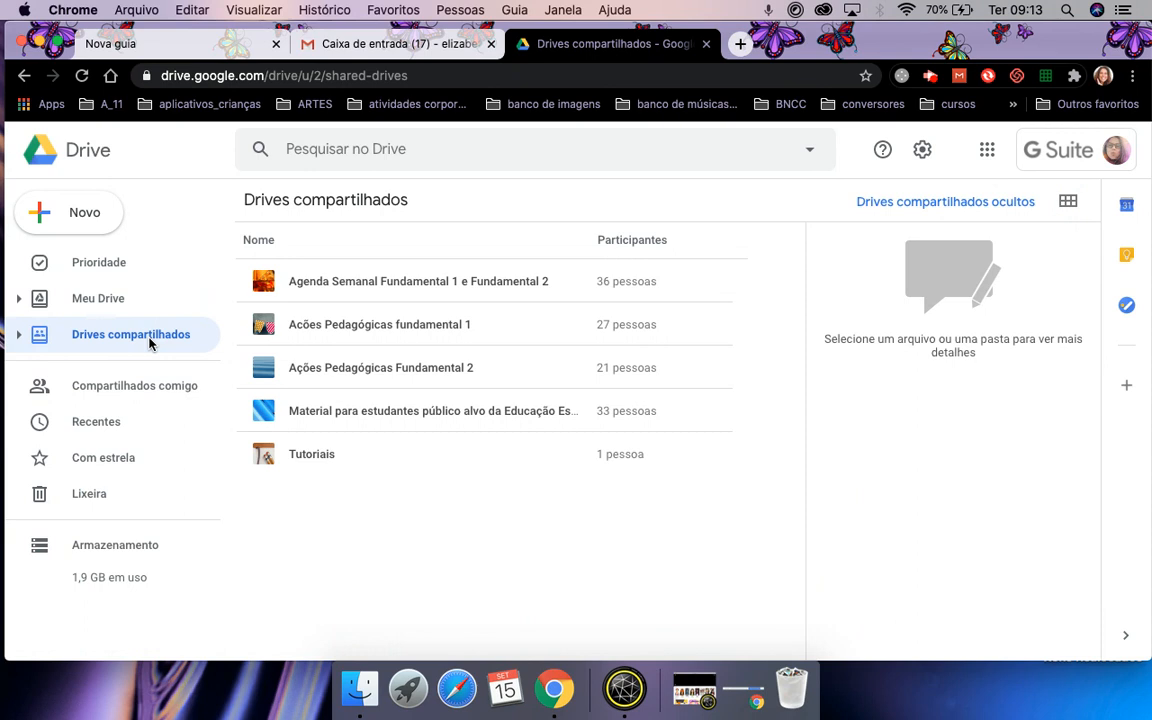
click(353, 368)
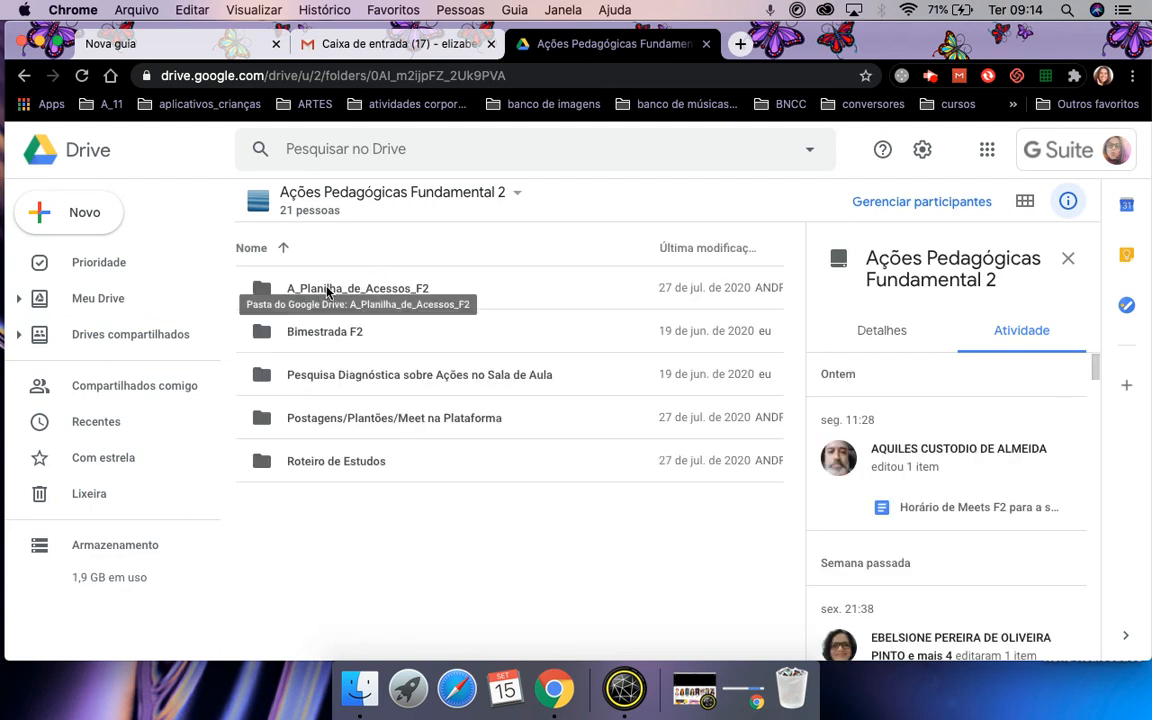
double_click(341, 419)
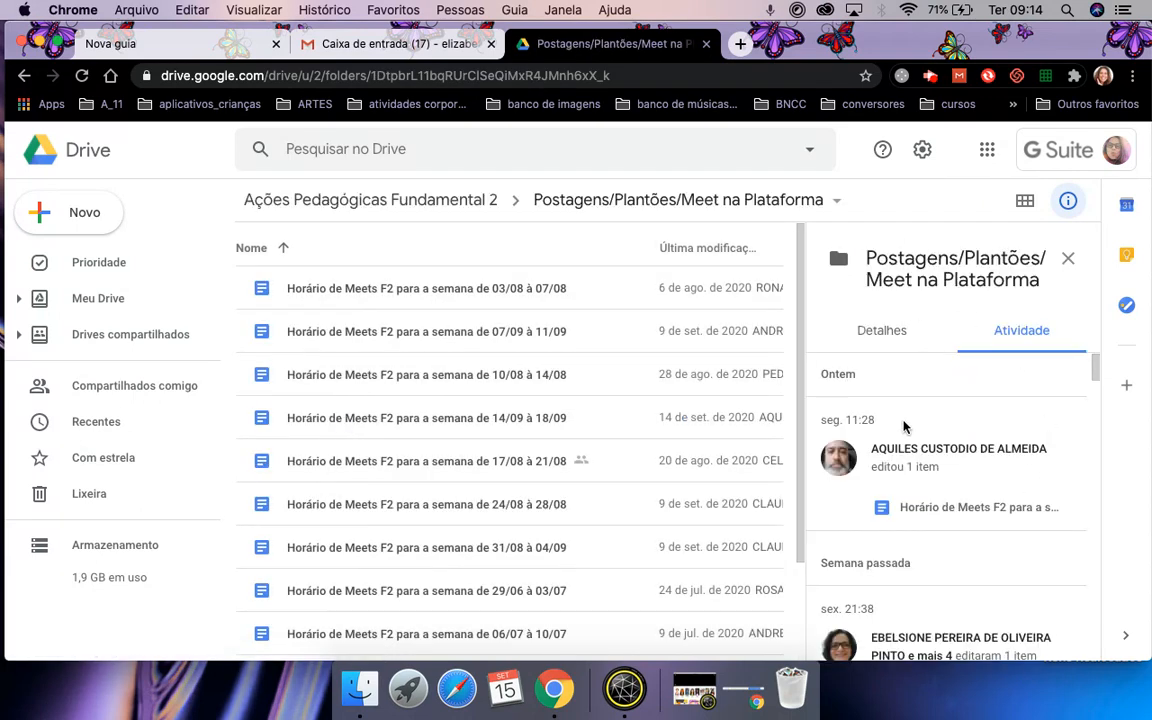
click(447, 290)
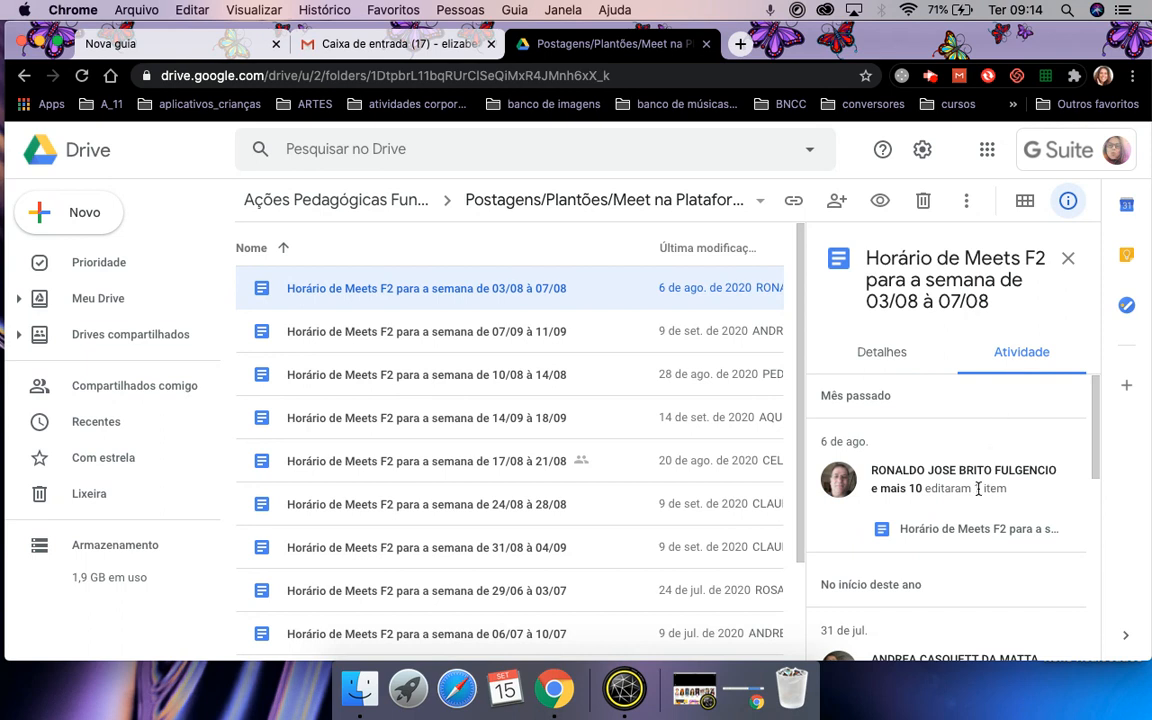
scroll(978, 494, down, 2)
scroll(978, 494, down, 3)
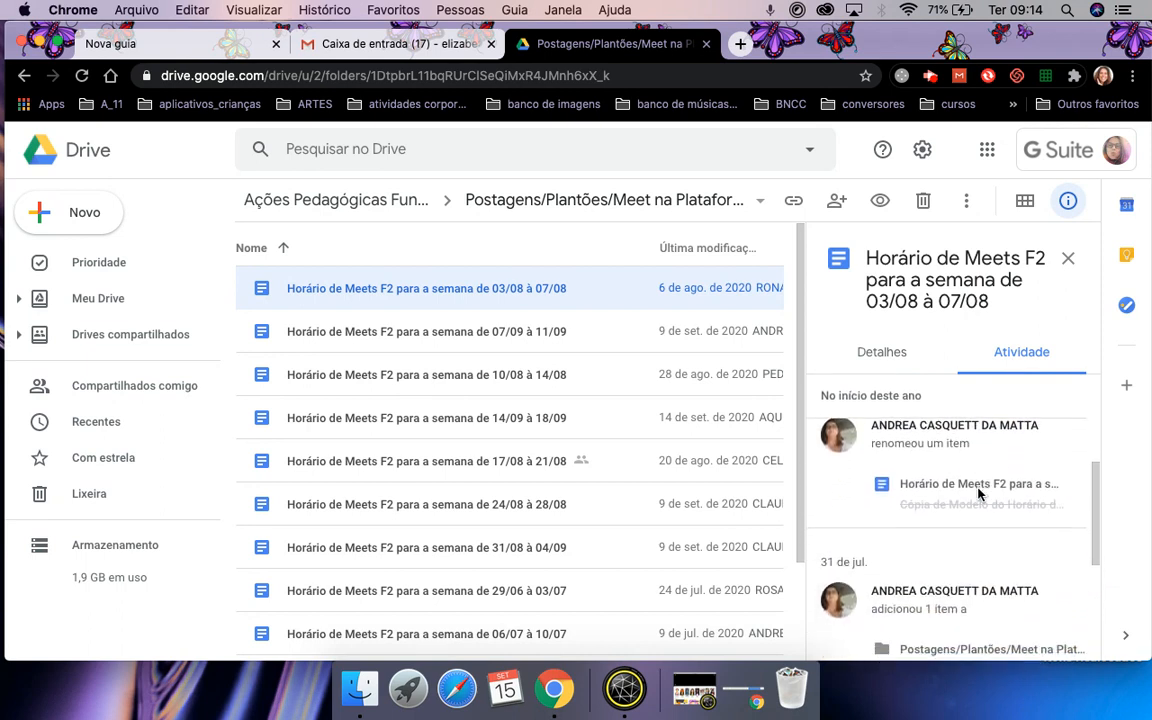
scroll(978, 494, down, 5)
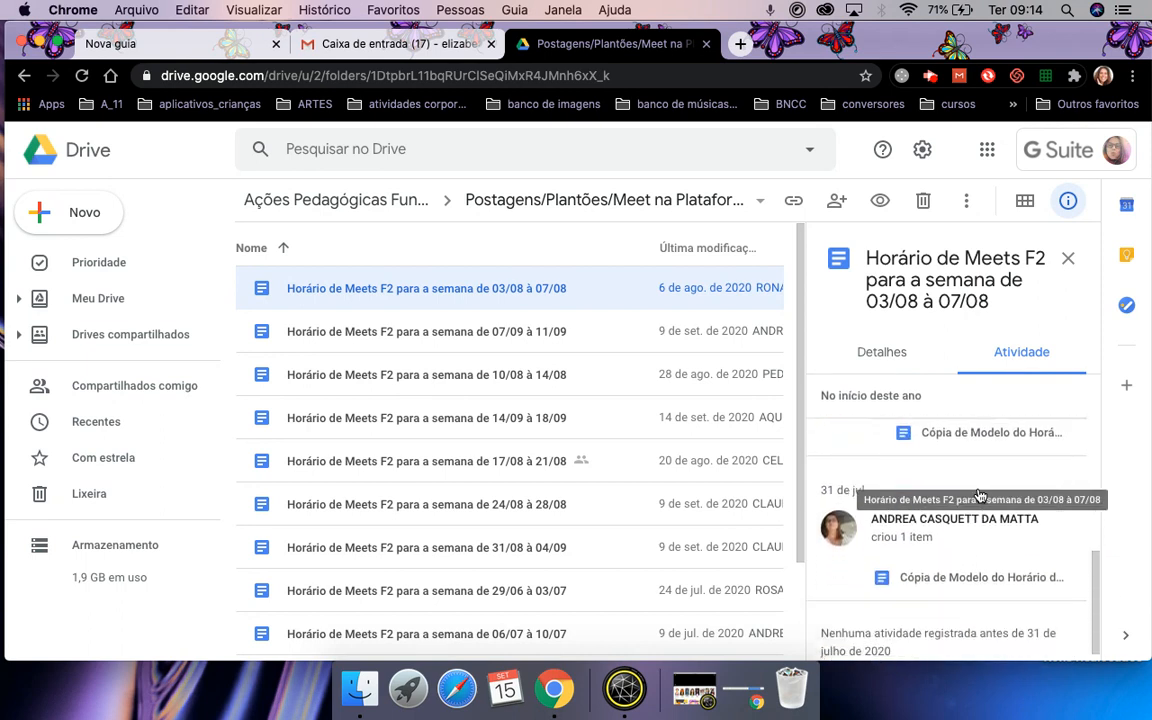
scroll(978, 494, up, 6)
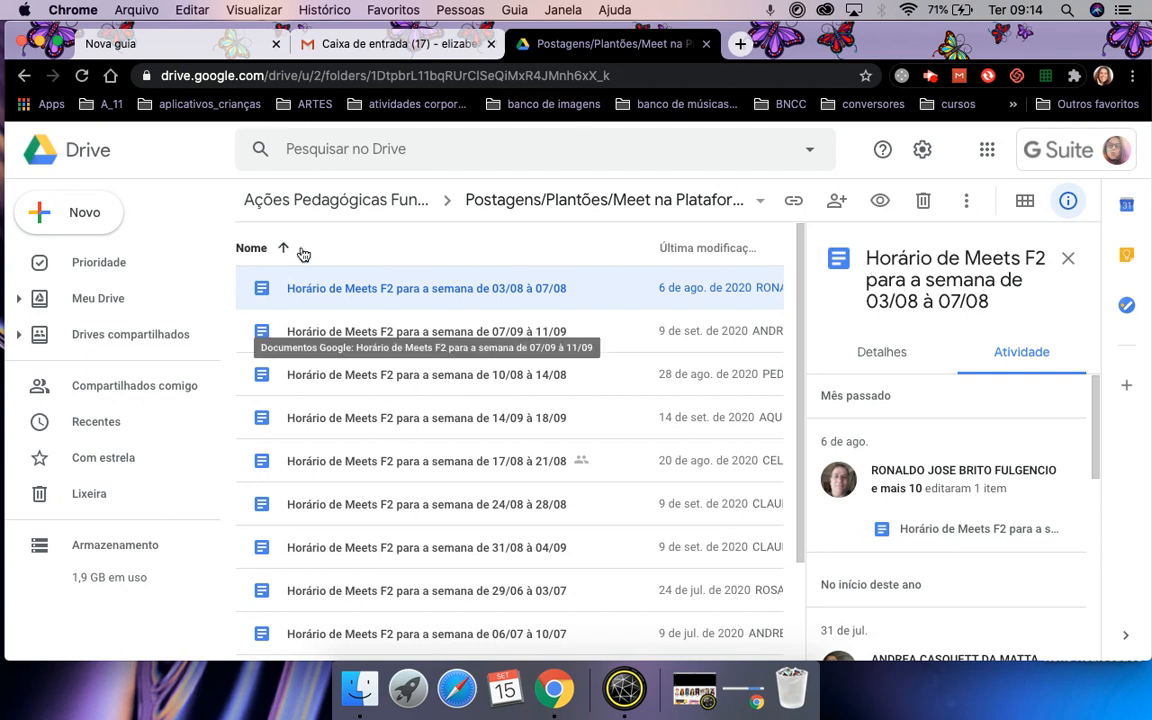
Browse shared drives and Compartilhados comigo, selecting PAUTA DA REUNIÃO DO DIA 11/09/2020.
click(143, 339)
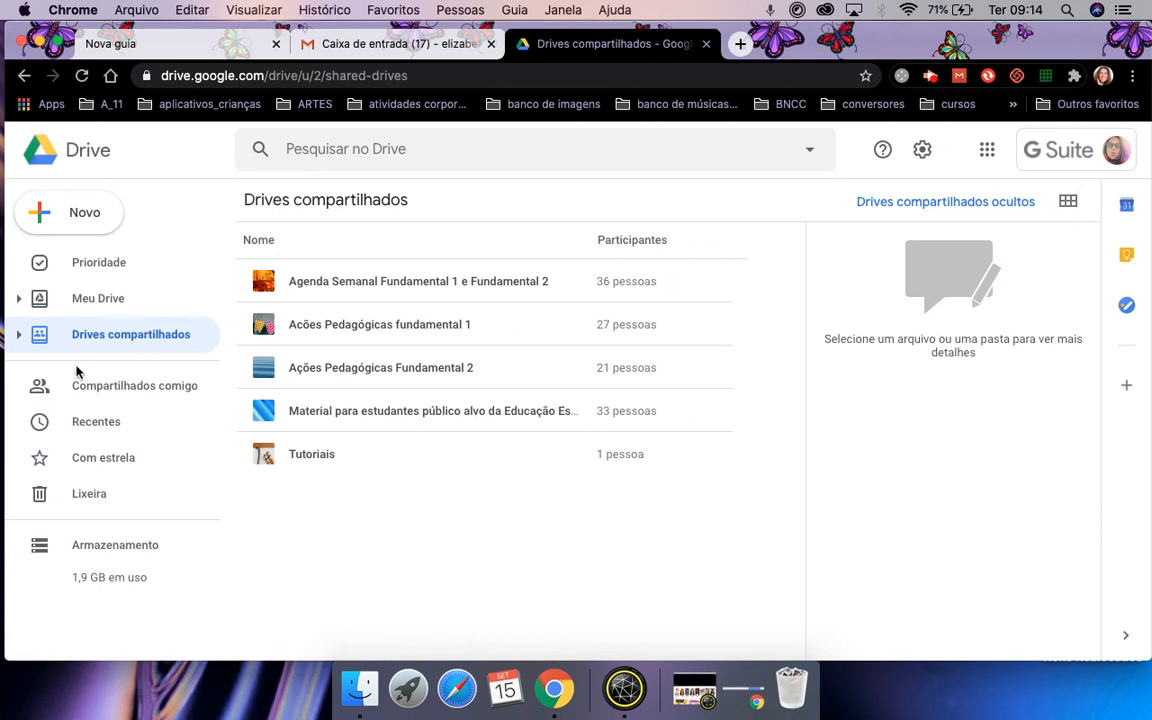
click(168, 389)
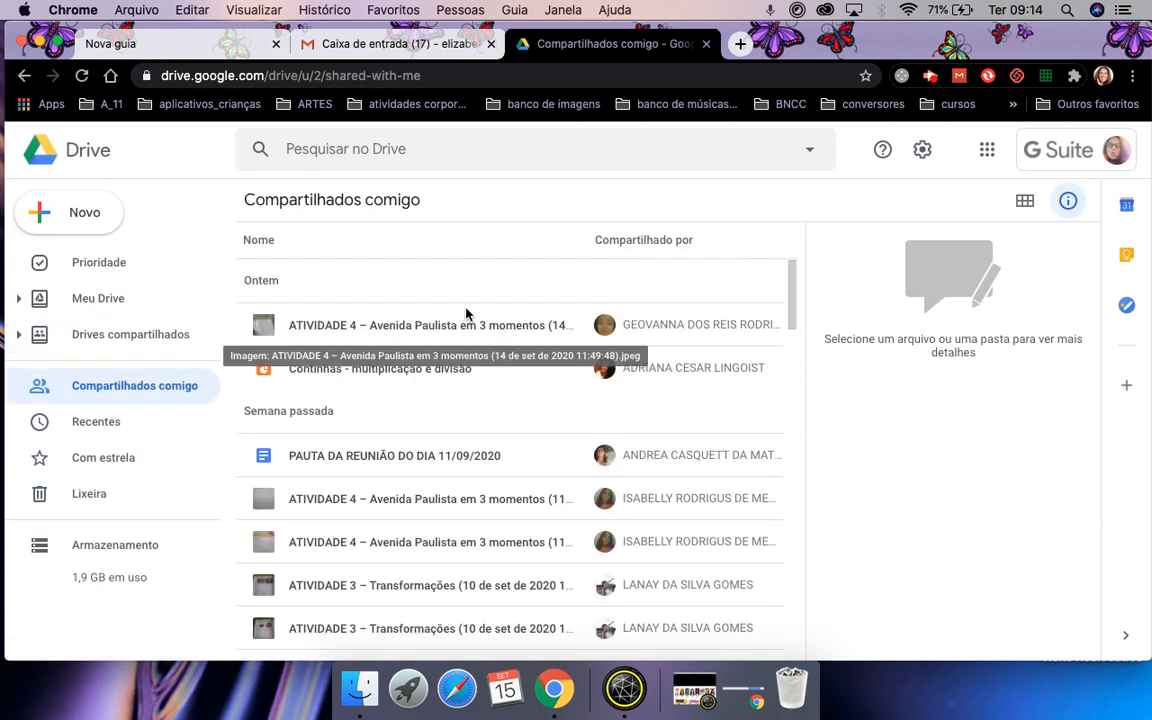
click(366, 463)
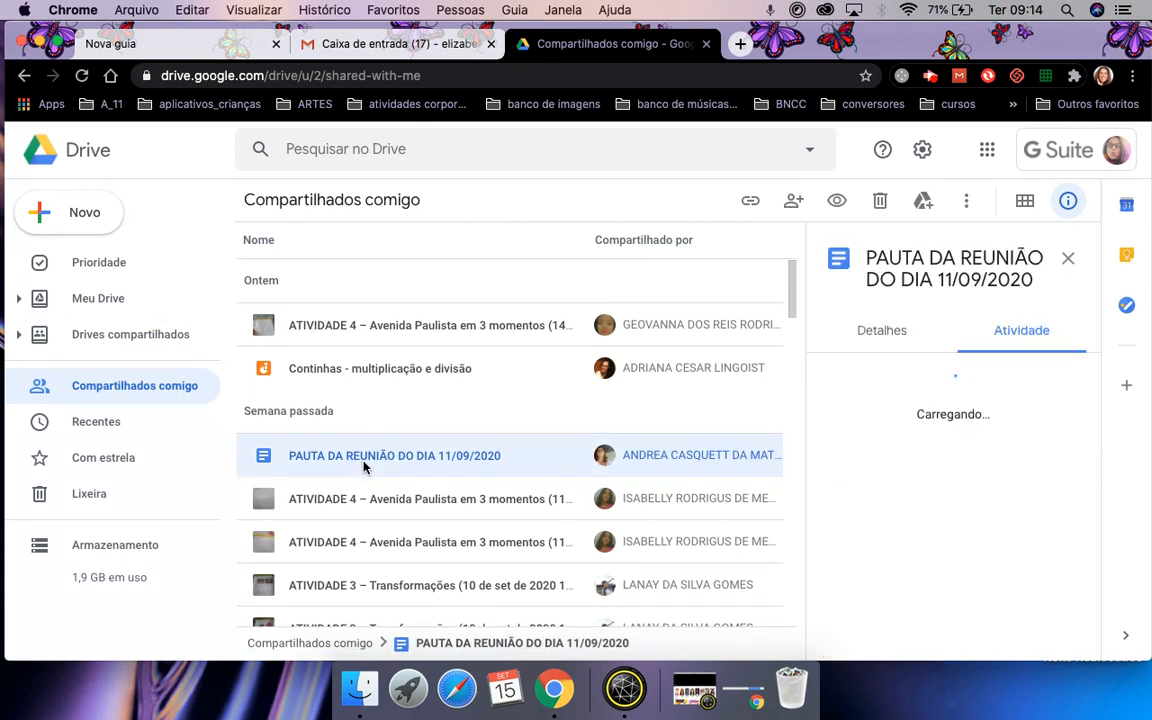
scroll(962, 470, down, 5)
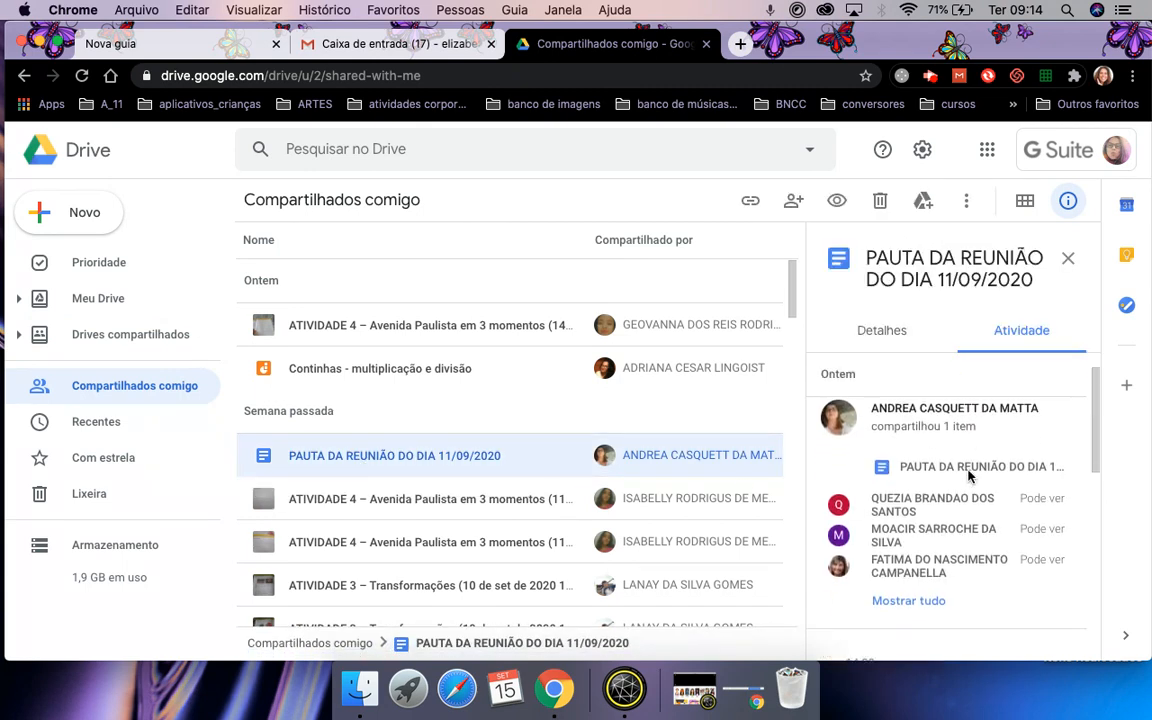
scroll(968, 476, down, 5)
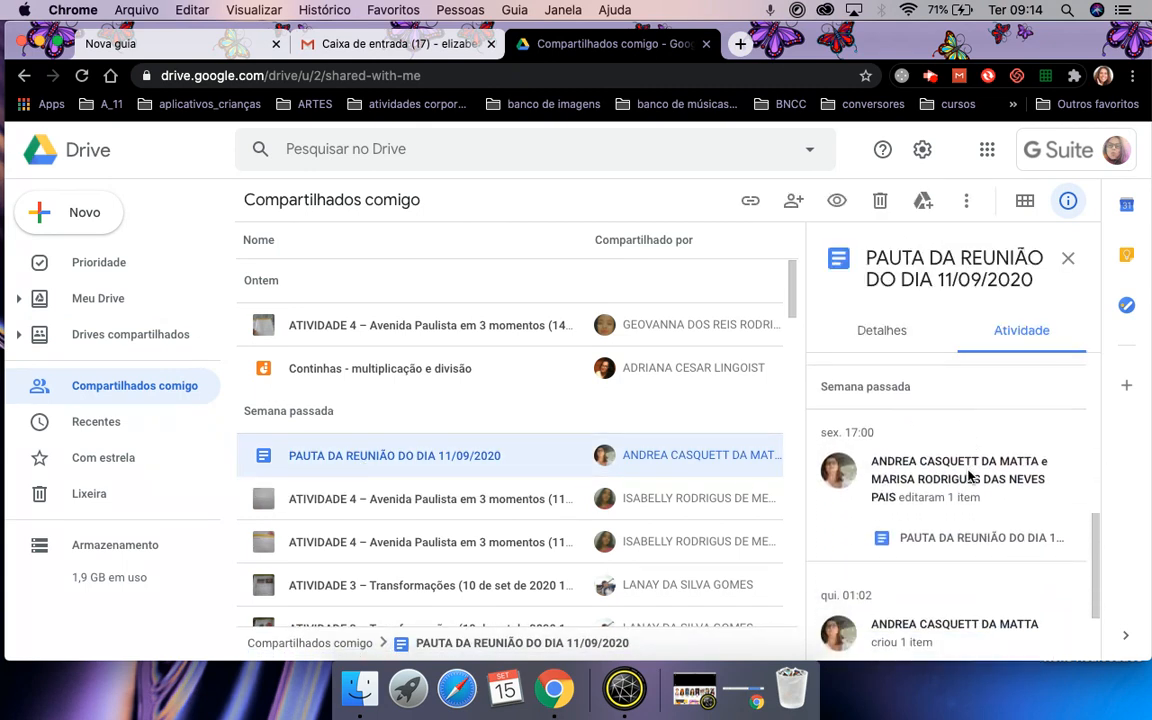
scroll(968, 476, up, 3)
scroll(968, 476, up, 3)
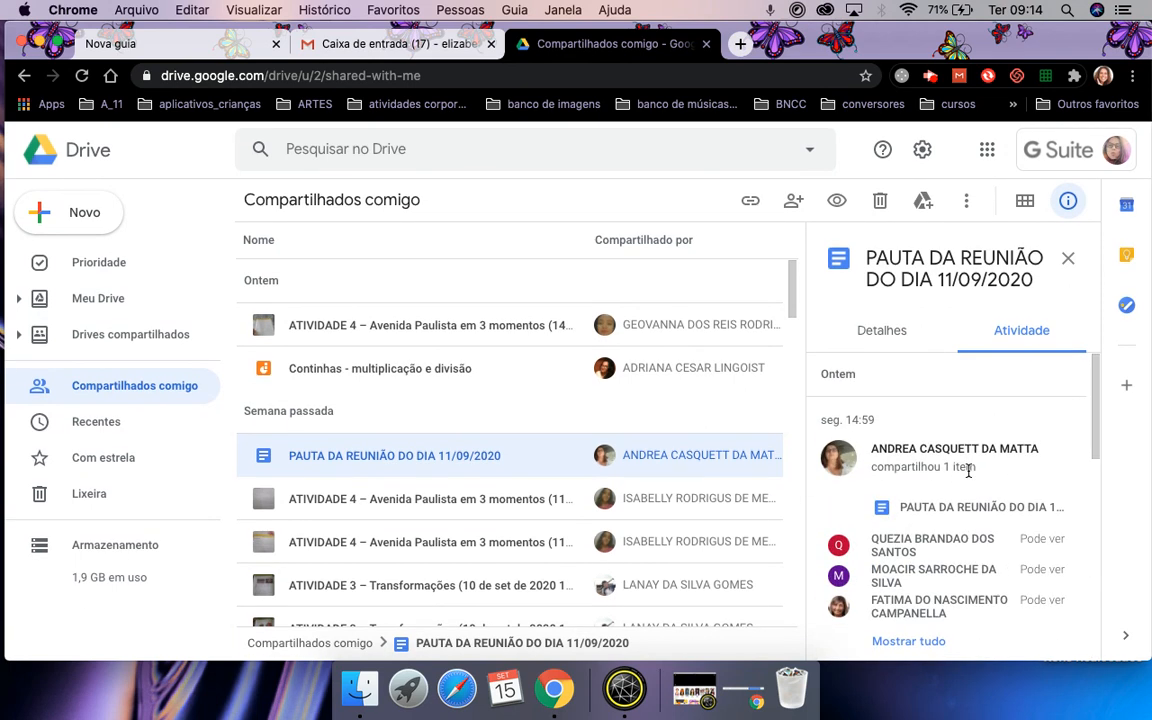
Check the PAUTA document's details and activity, close the panel and return to Meu Drive.
click(880, 338)
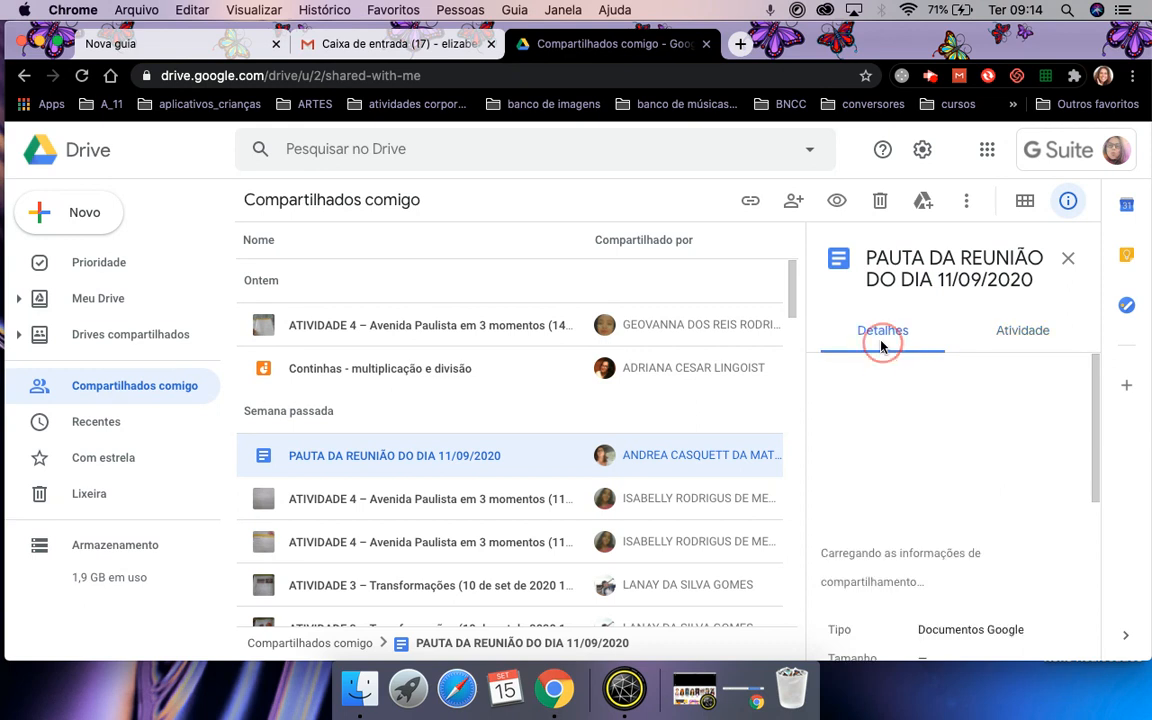
click(1015, 336)
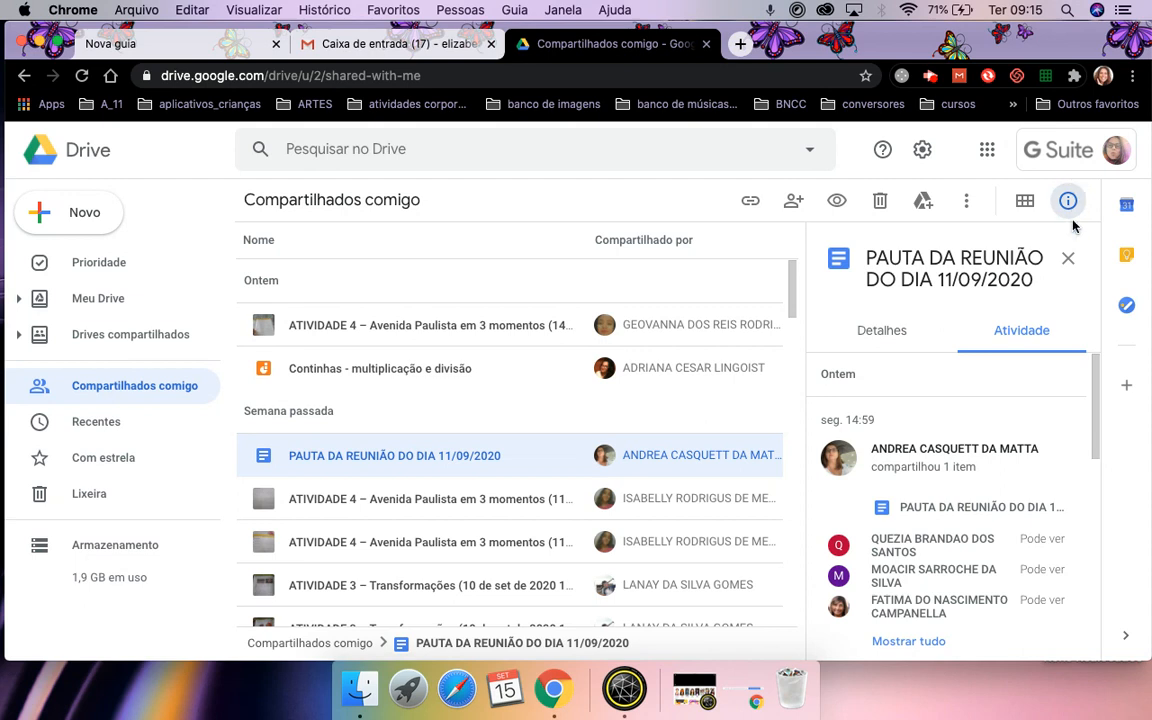
click(1069, 260)
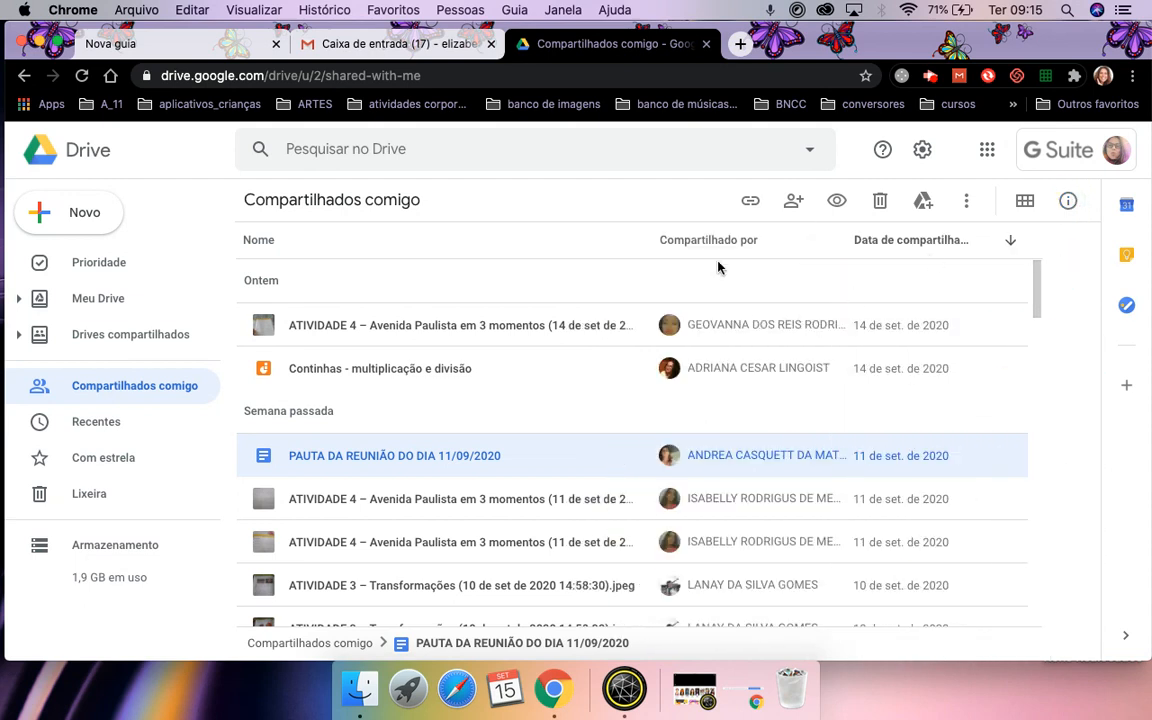
click(101, 299)
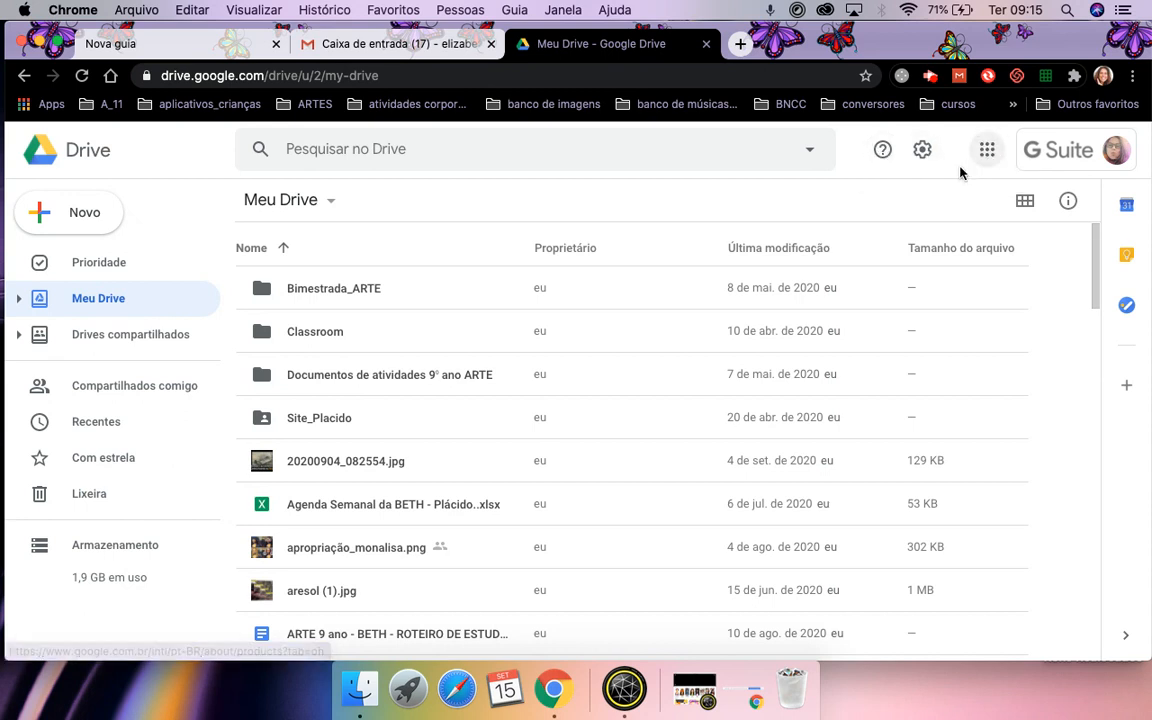
In Drive's Configurações (gear menu), tick the Off-line checkbox for recent Docs, Sheets and Slides.
click(925, 152)
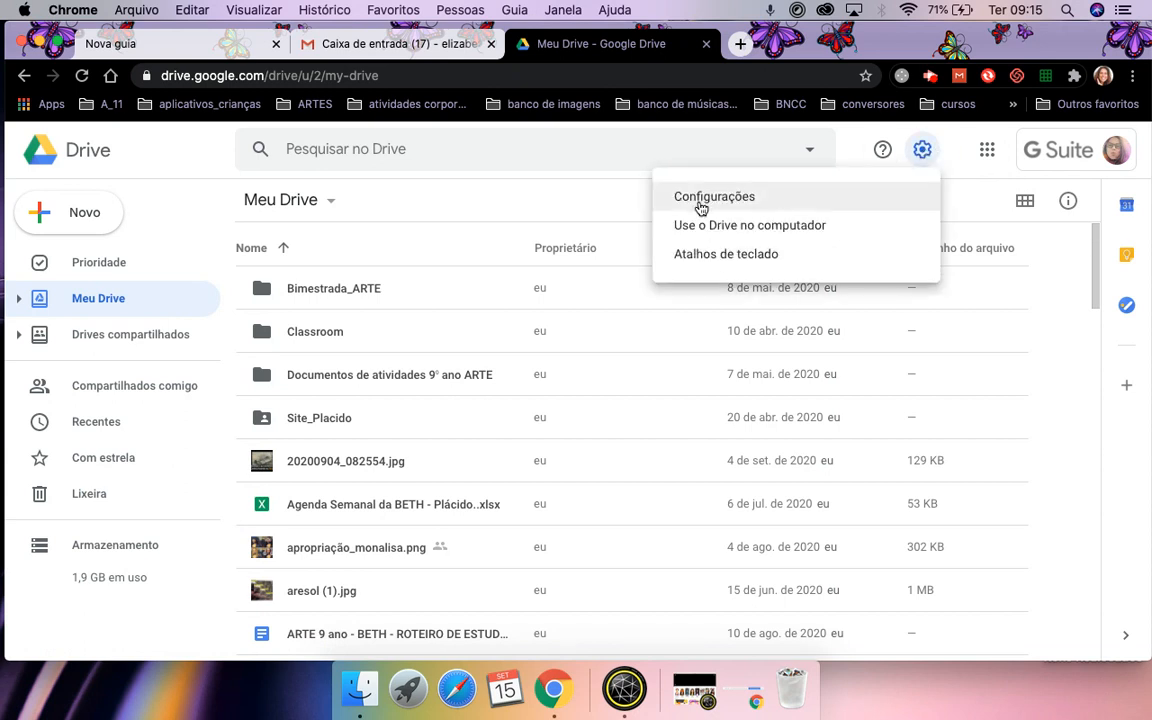
click(716, 200)
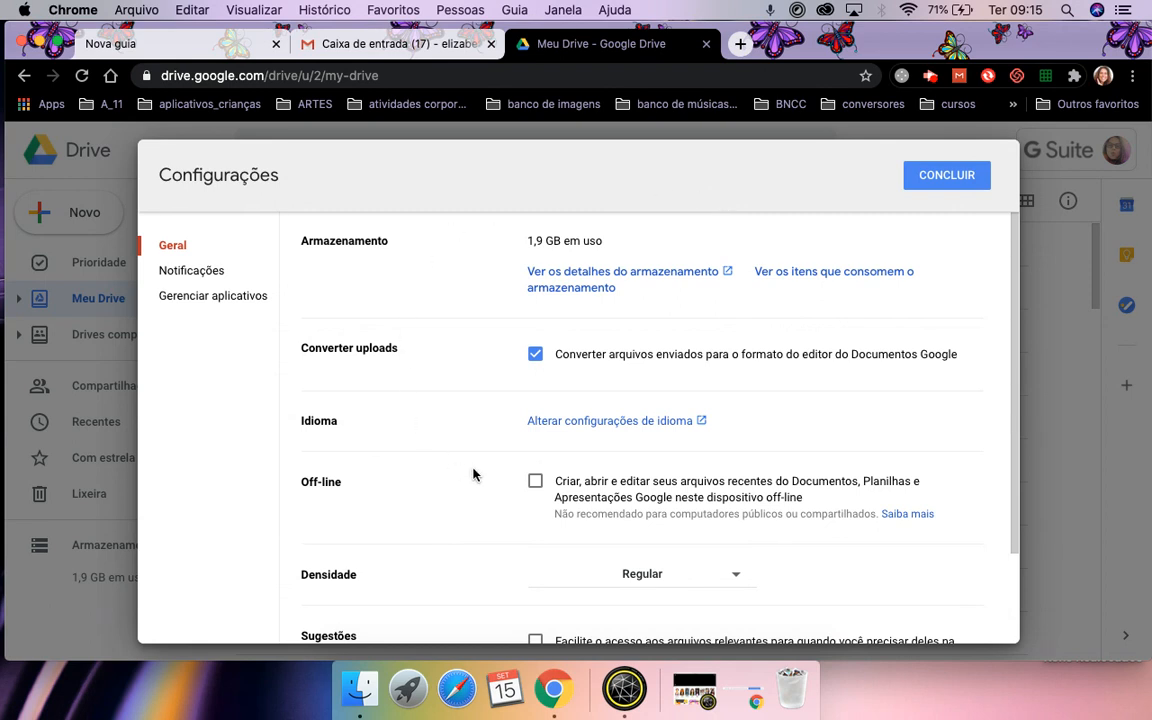
scroll(473, 473, down, 2)
scroll(474, 474, up, 1)
scroll(468, 546, down, 3)
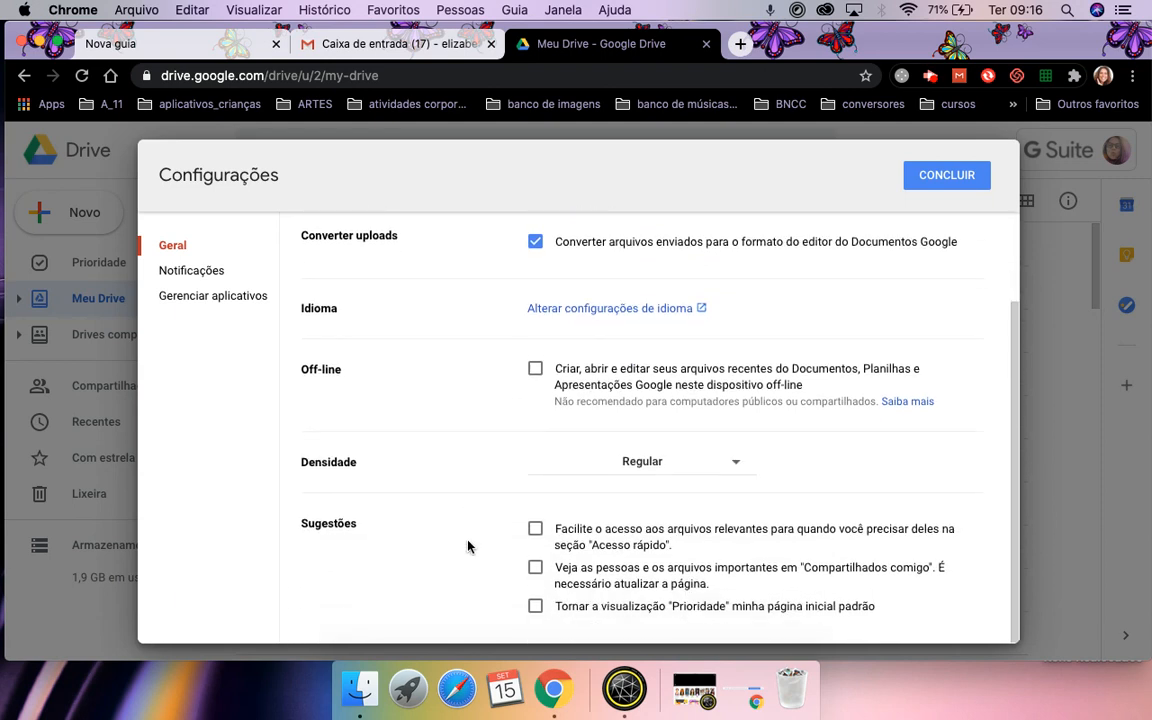
click(536, 371)
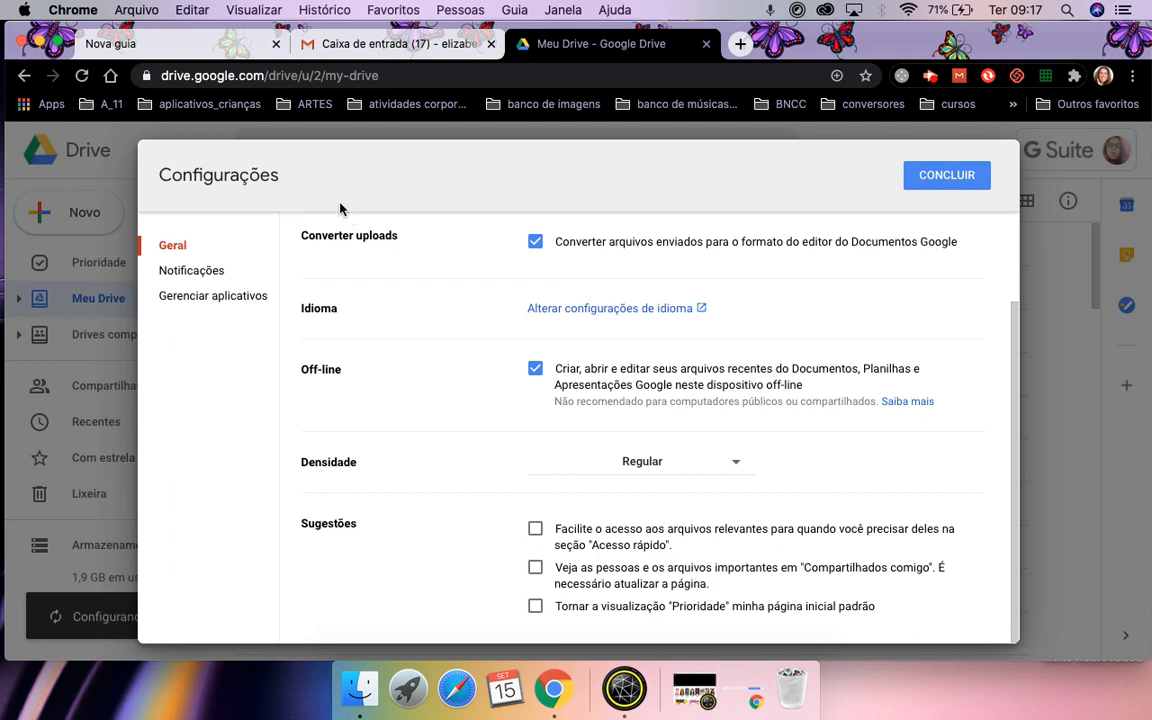
drag(330, 169, 705, 103)
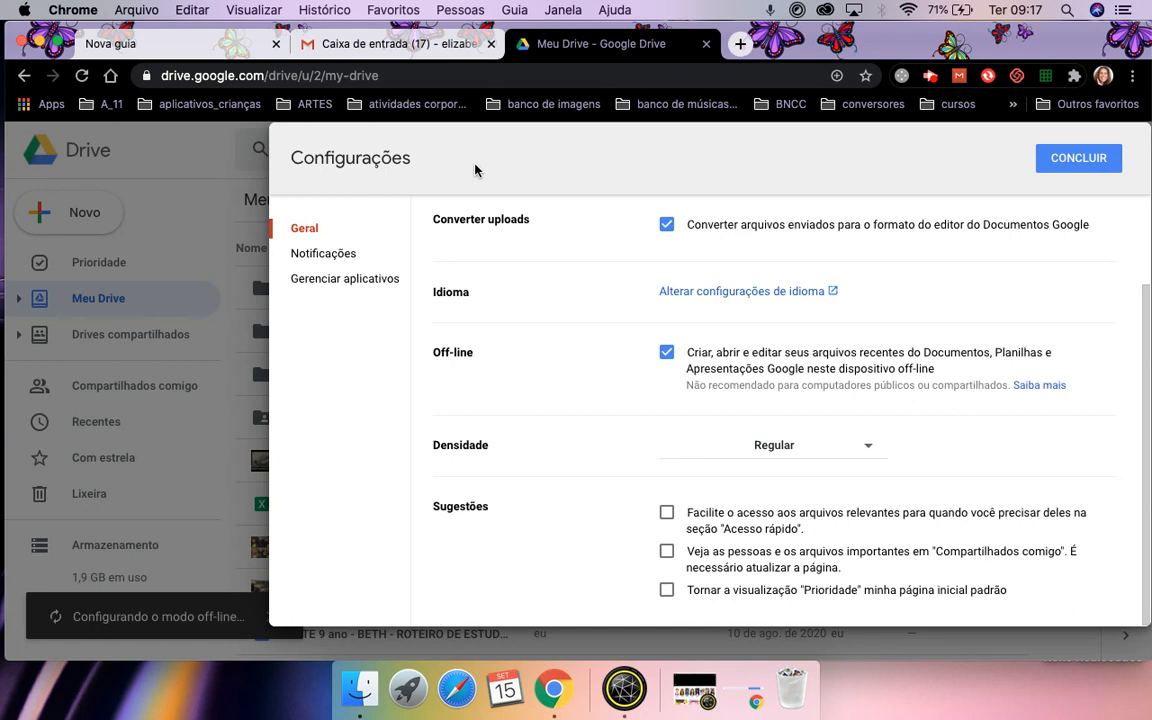
drag(475, 170, 355, 185)
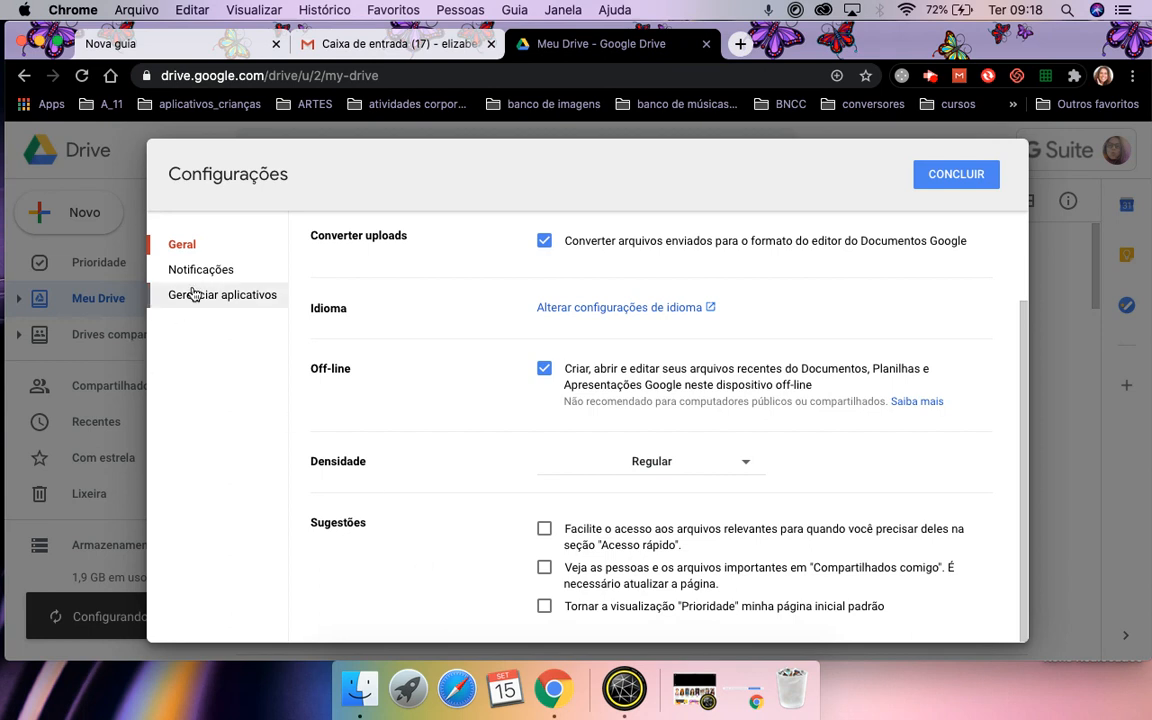
Show the Notificações settings for browser and e-mail updates.
click(228, 271)
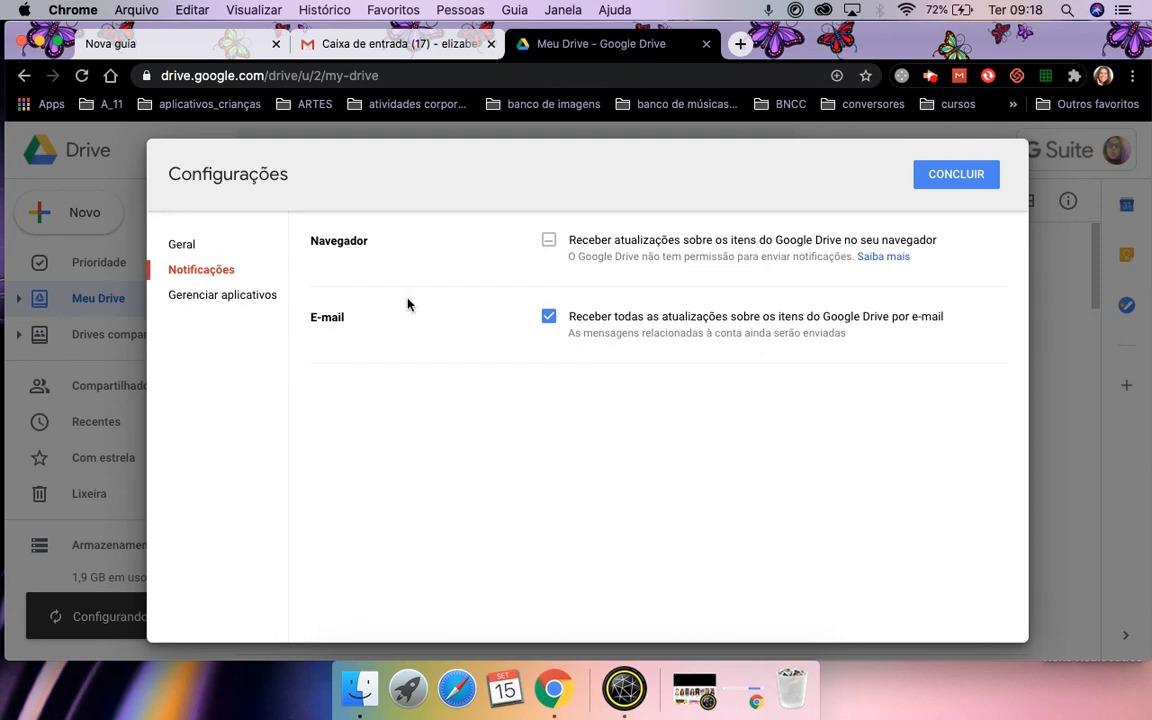
Scroll through the connected apps under Gerenciar aplicativos, then close settings with CONCLUIR.
click(221, 303)
scroll(448, 475, down, 2)
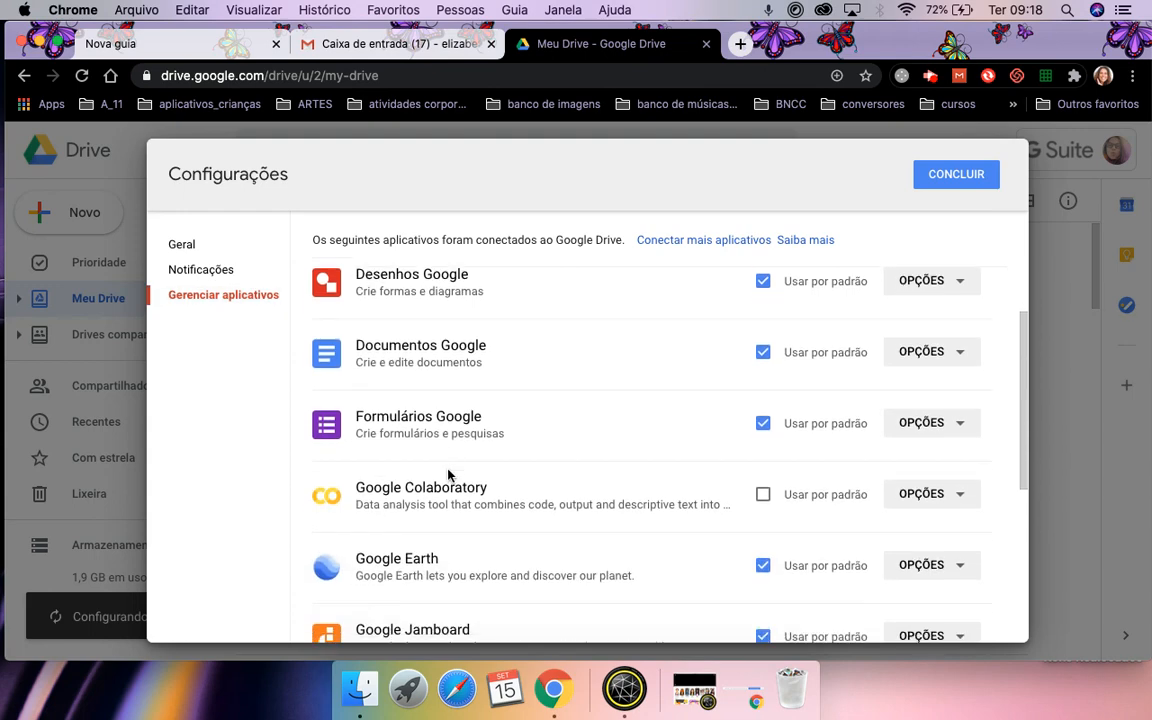
scroll(448, 475, down, 5)
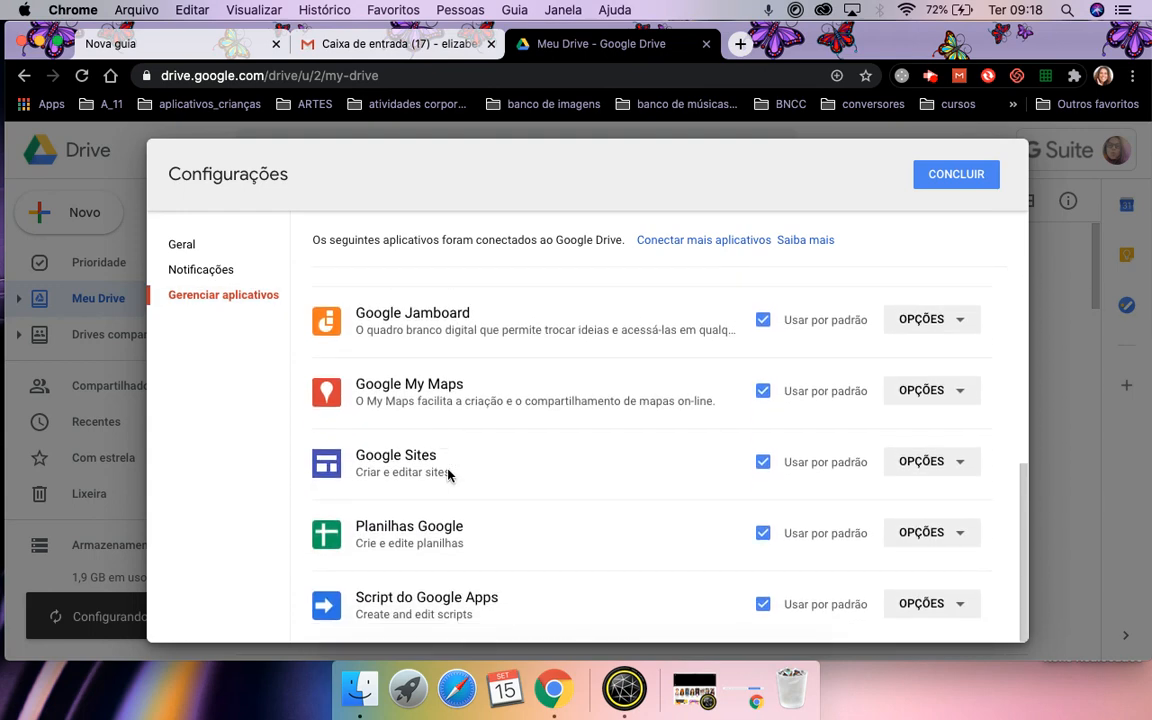
scroll(448, 475, up, 4)
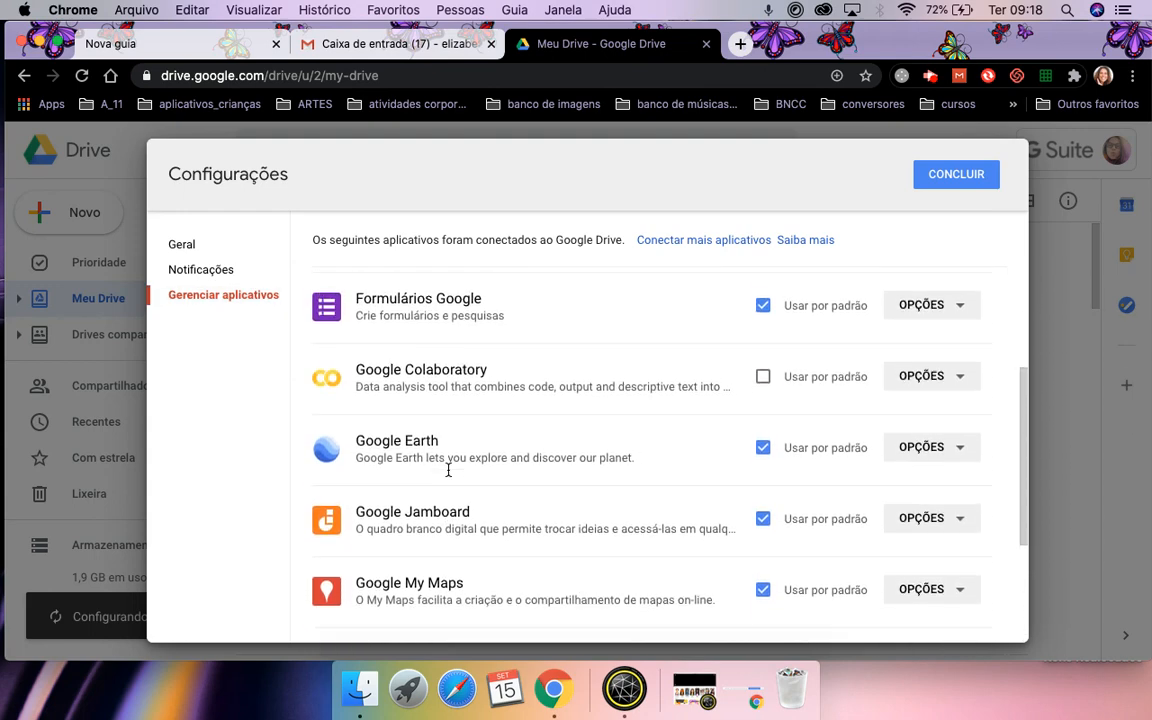
scroll(448, 470, up, 3)
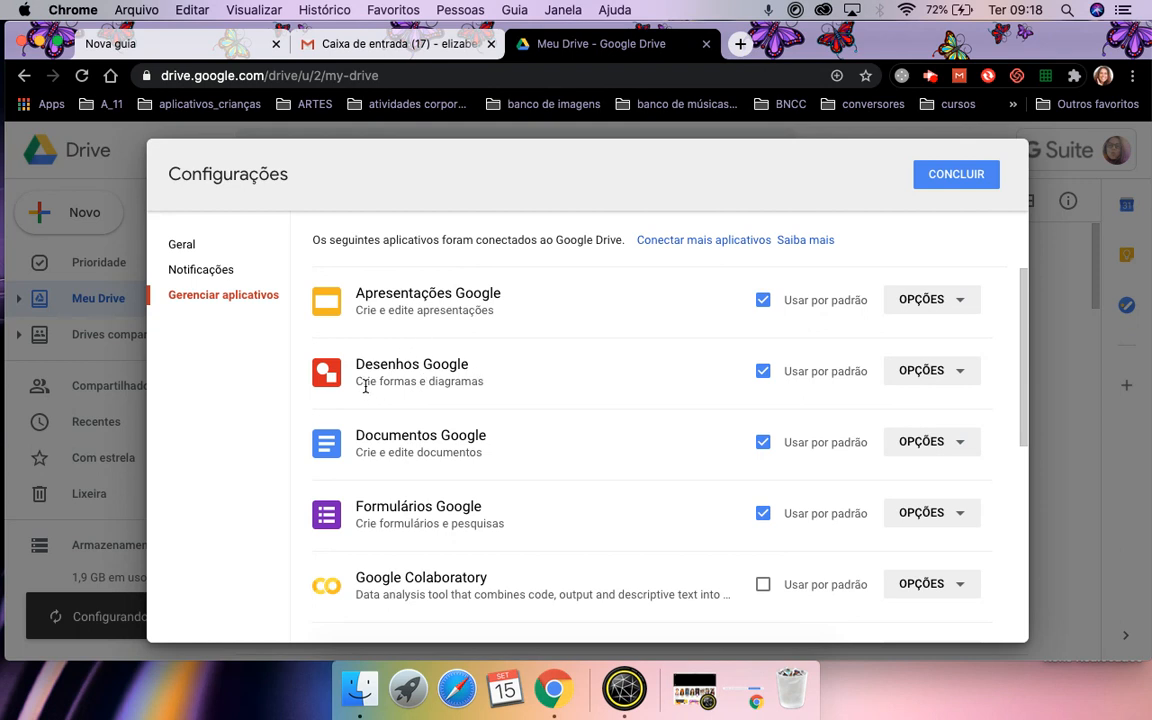
scroll(393, 537, down, 5)
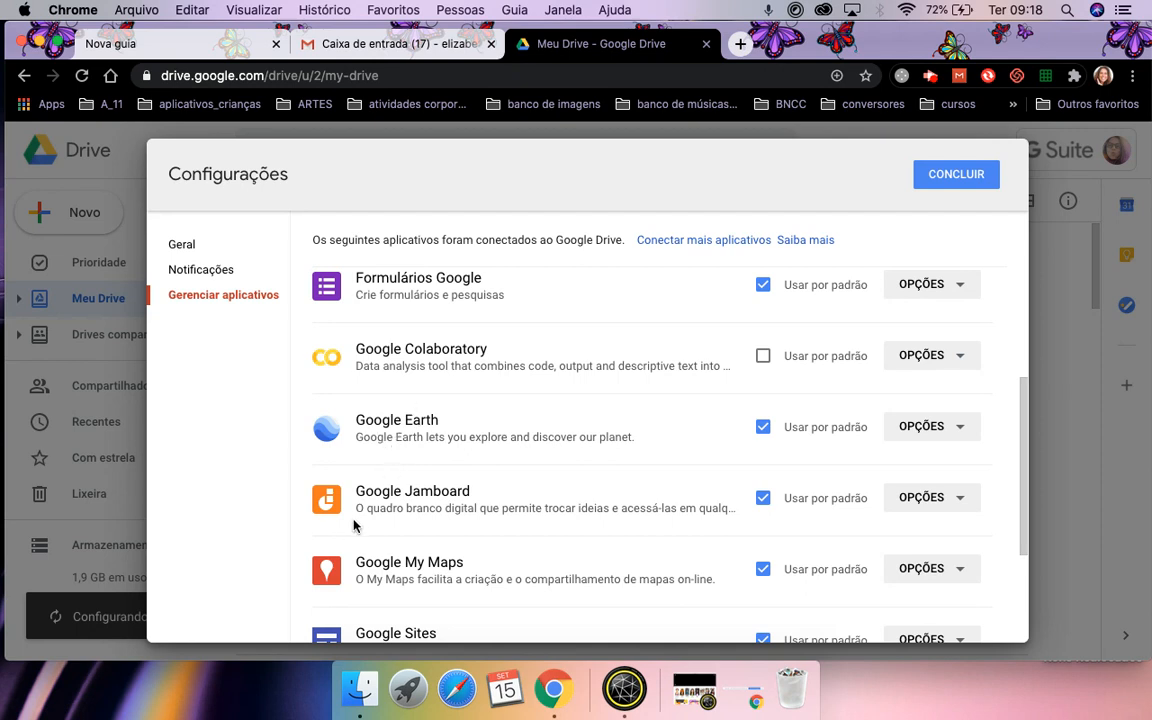
scroll(408, 533, down, 2)
scroll(408, 533, down, 2)
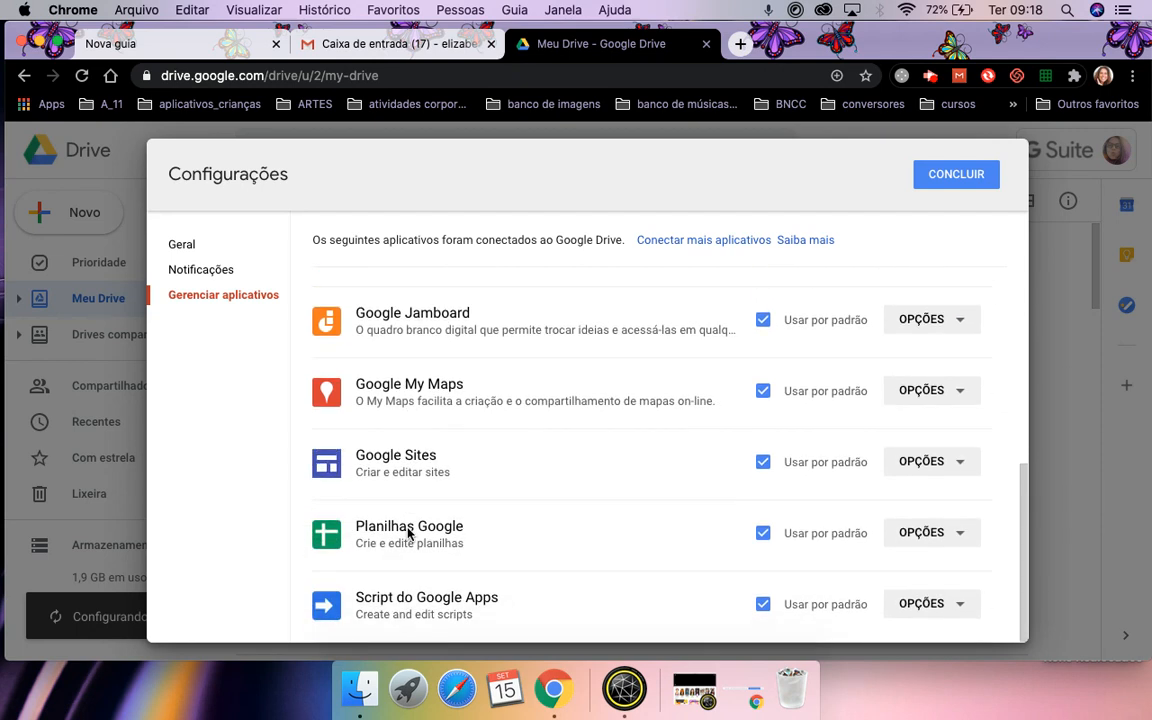
scroll(408, 533, up, 8)
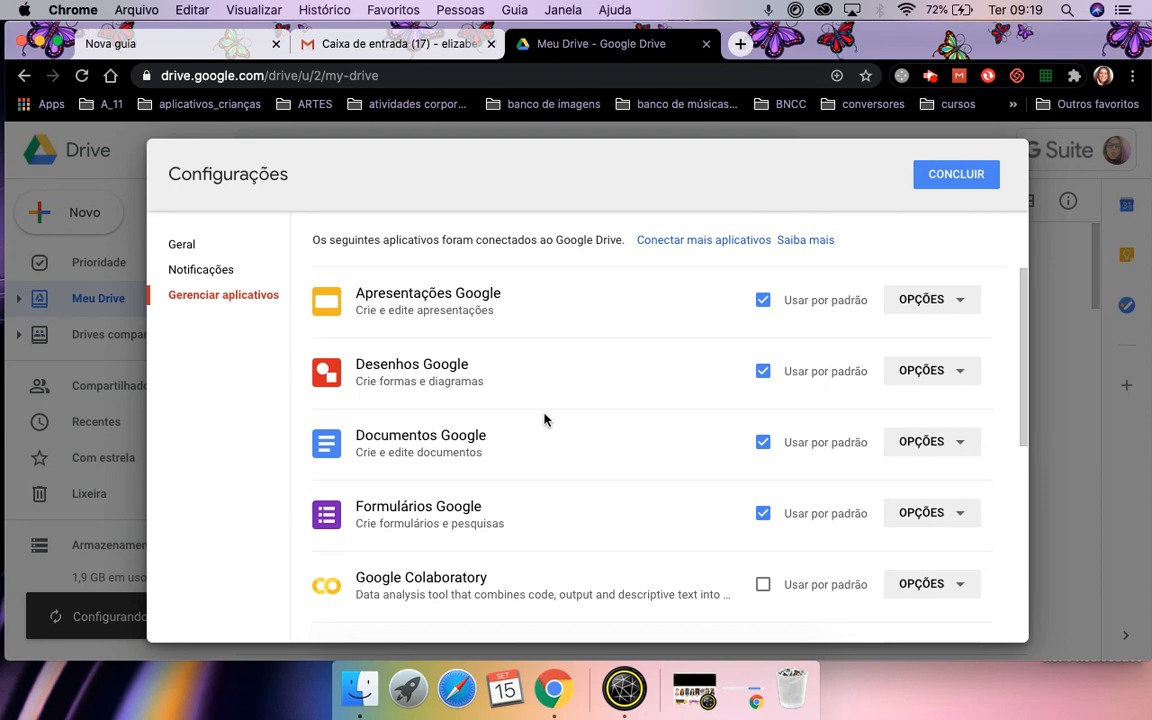
click(948, 174)
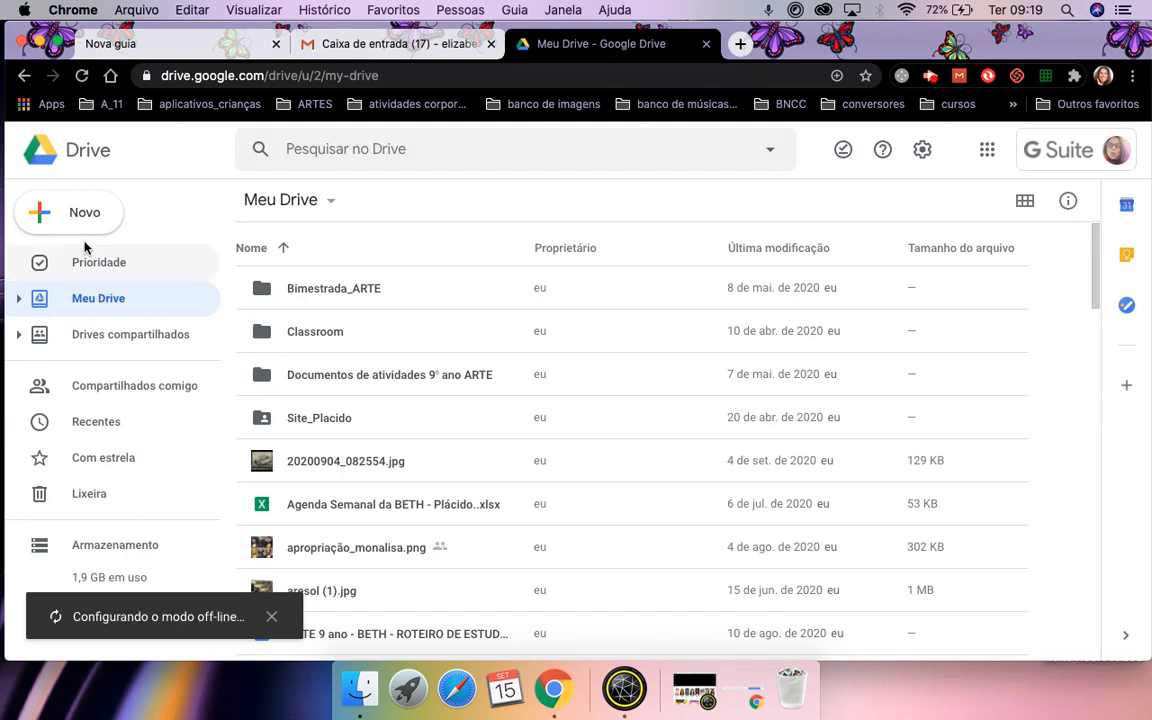
Create a new folder named A_ in Meu Drive using Novo > Pasta.
click(72, 207)
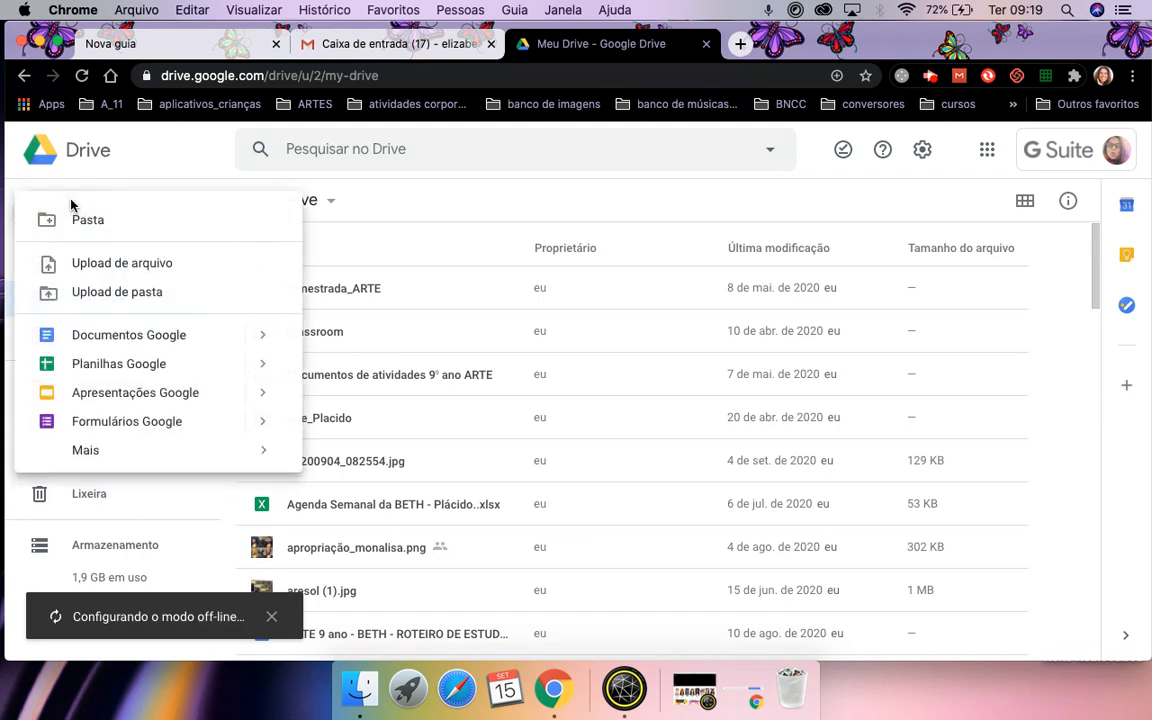
click(86, 224)
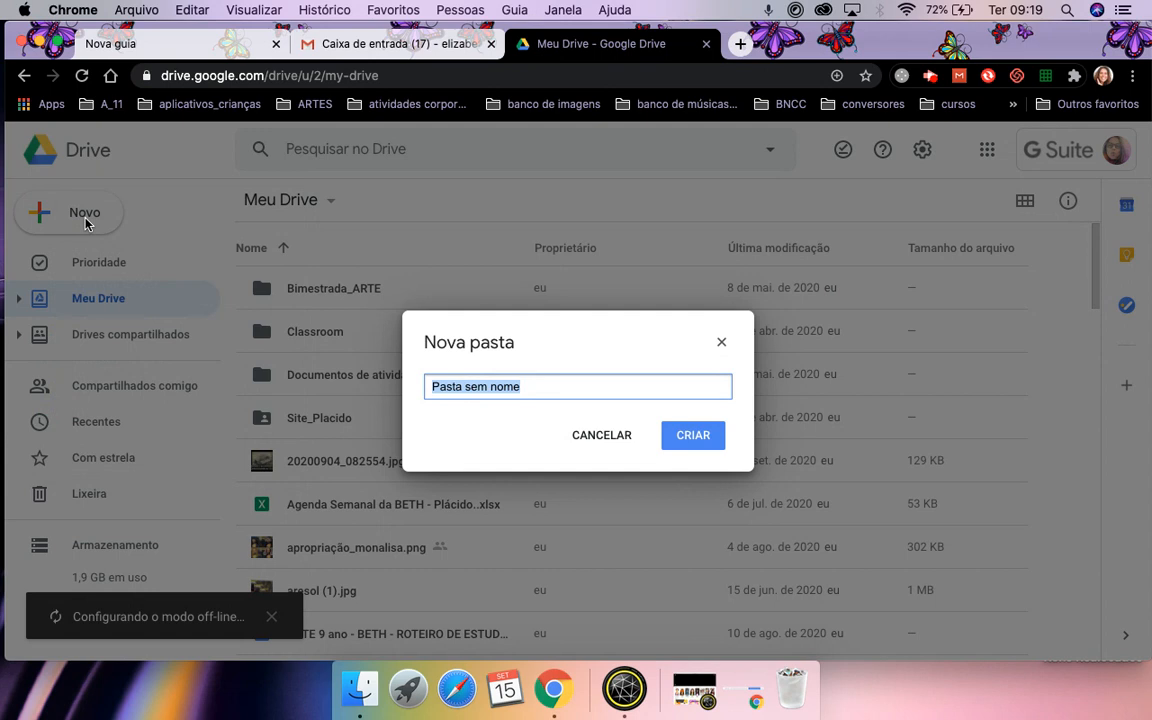
text(A_)
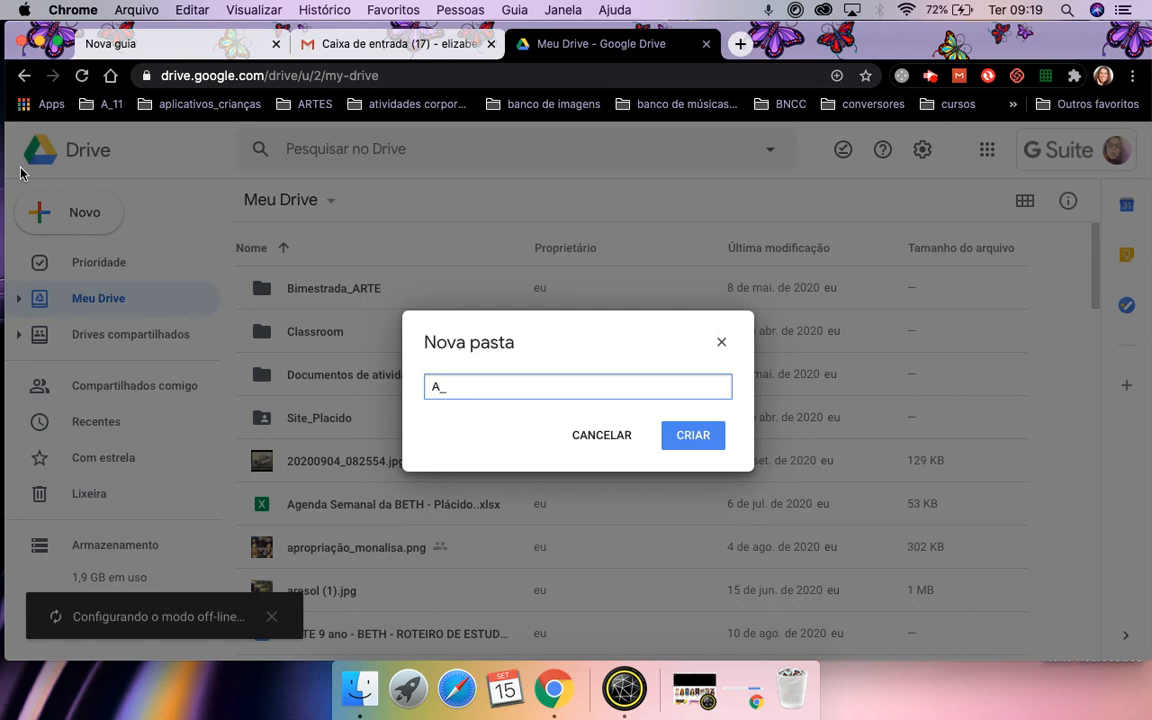
click(693, 436)
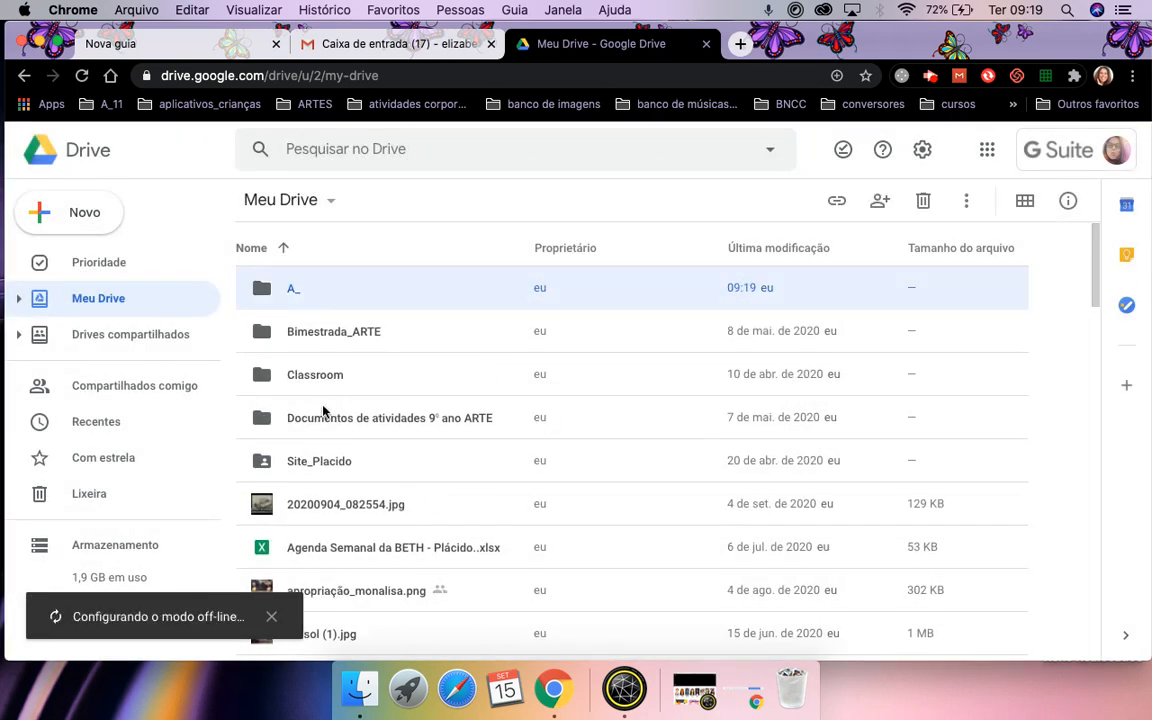
click(284, 251)
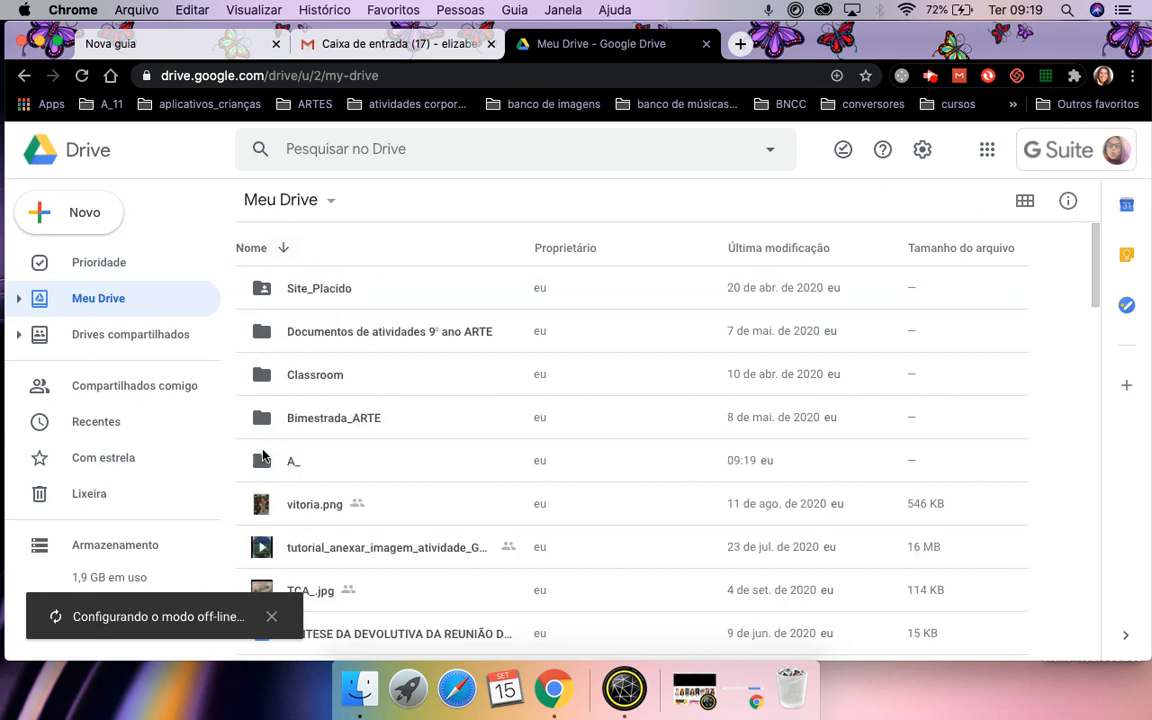
click(253, 251)
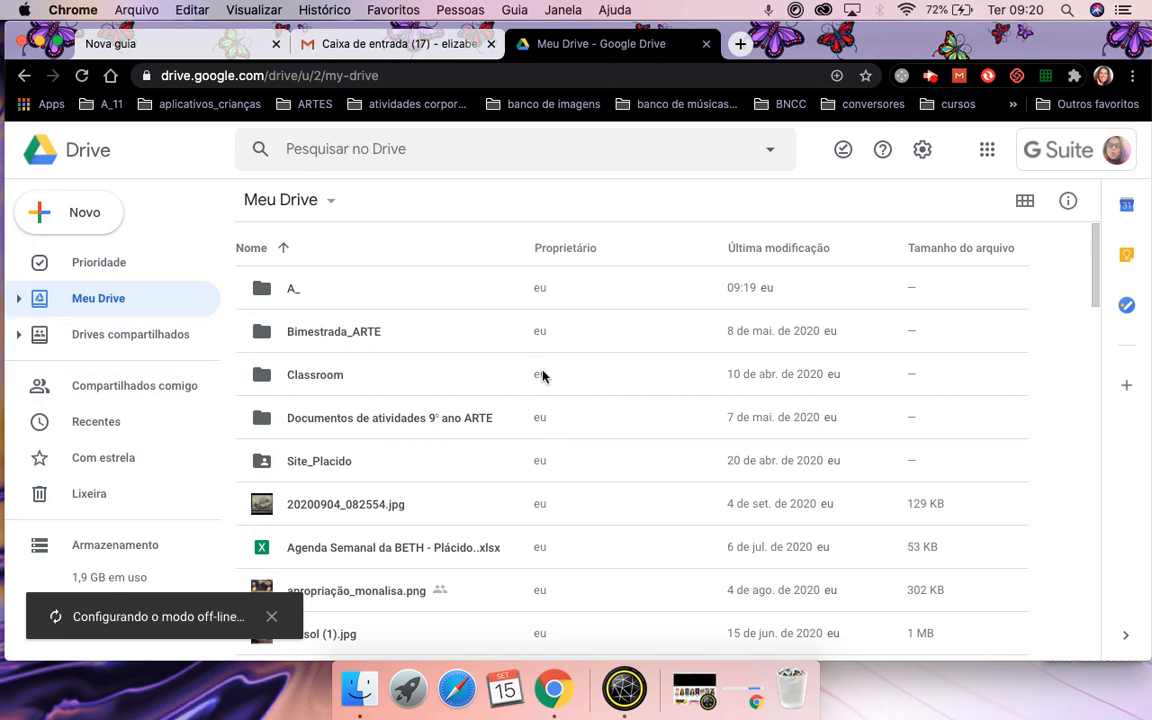
scroll(540, 462, down, 5)
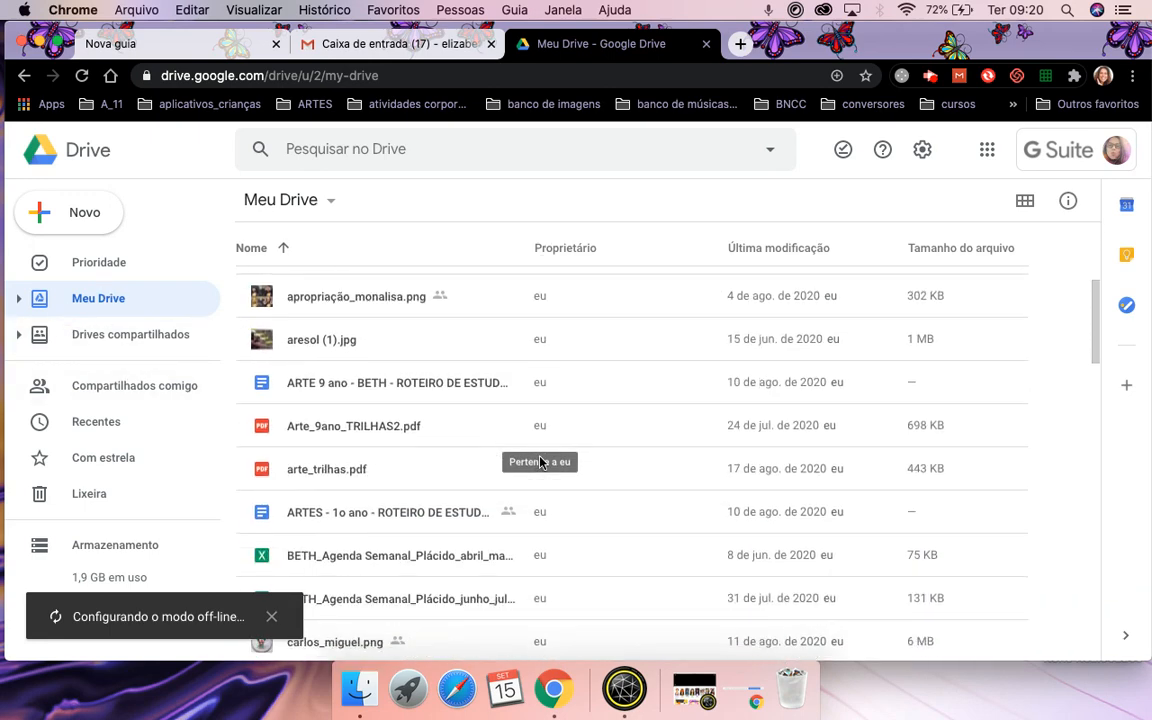
scroll(540, 462, down, 10)
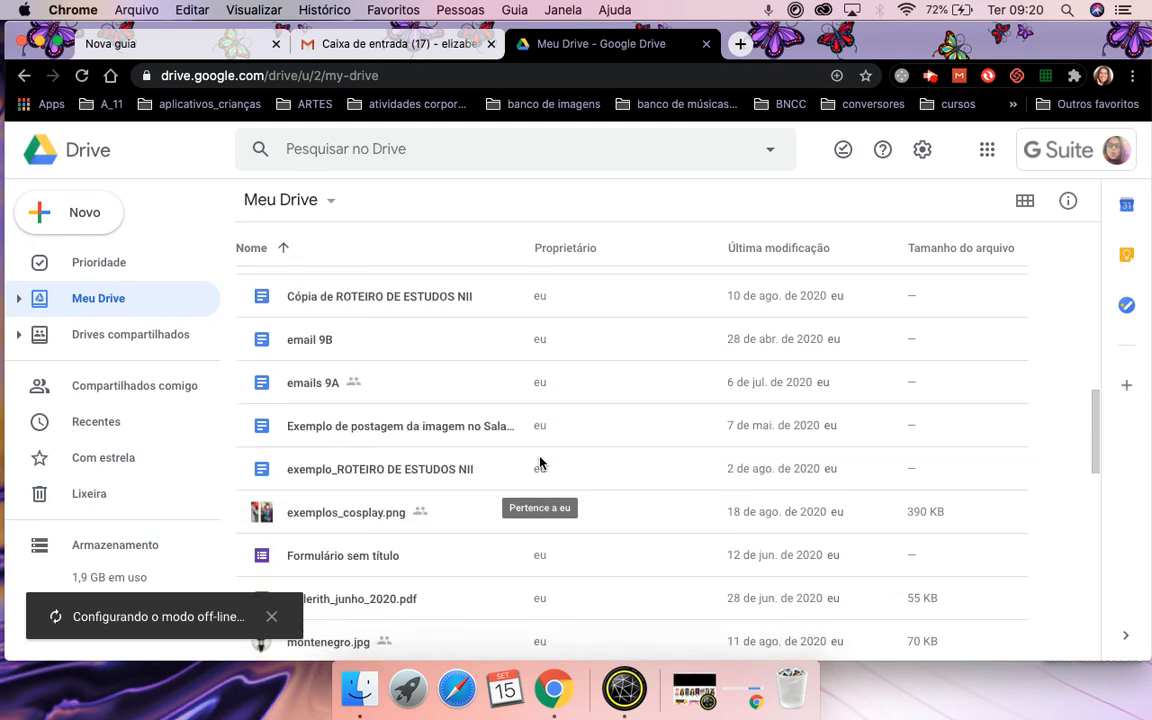
scroll(543, 430, up, 3)
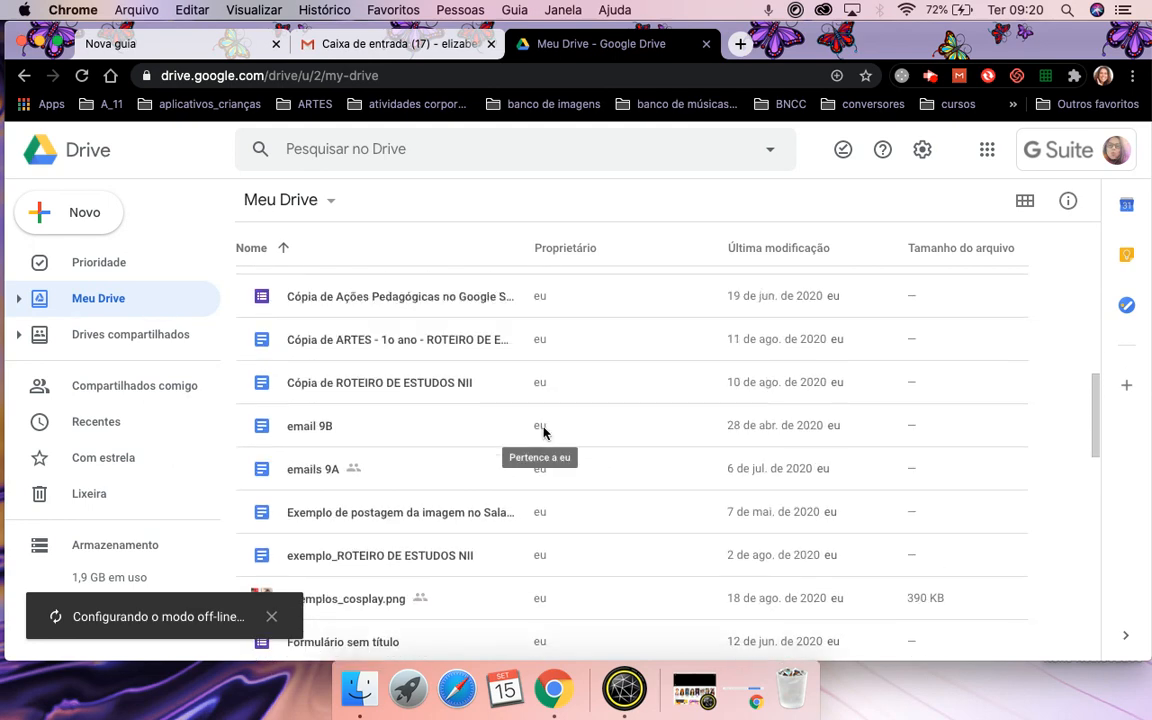
scroll(543, 430, up, 12)
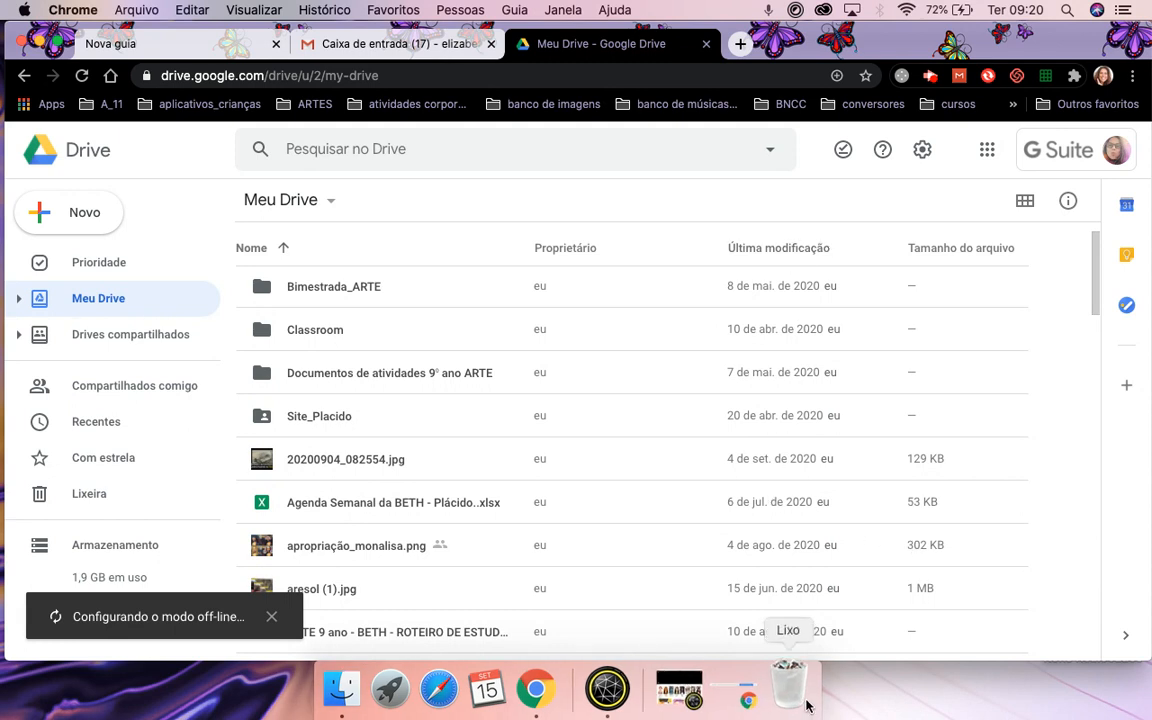
scroll(754, 543, down, 5)
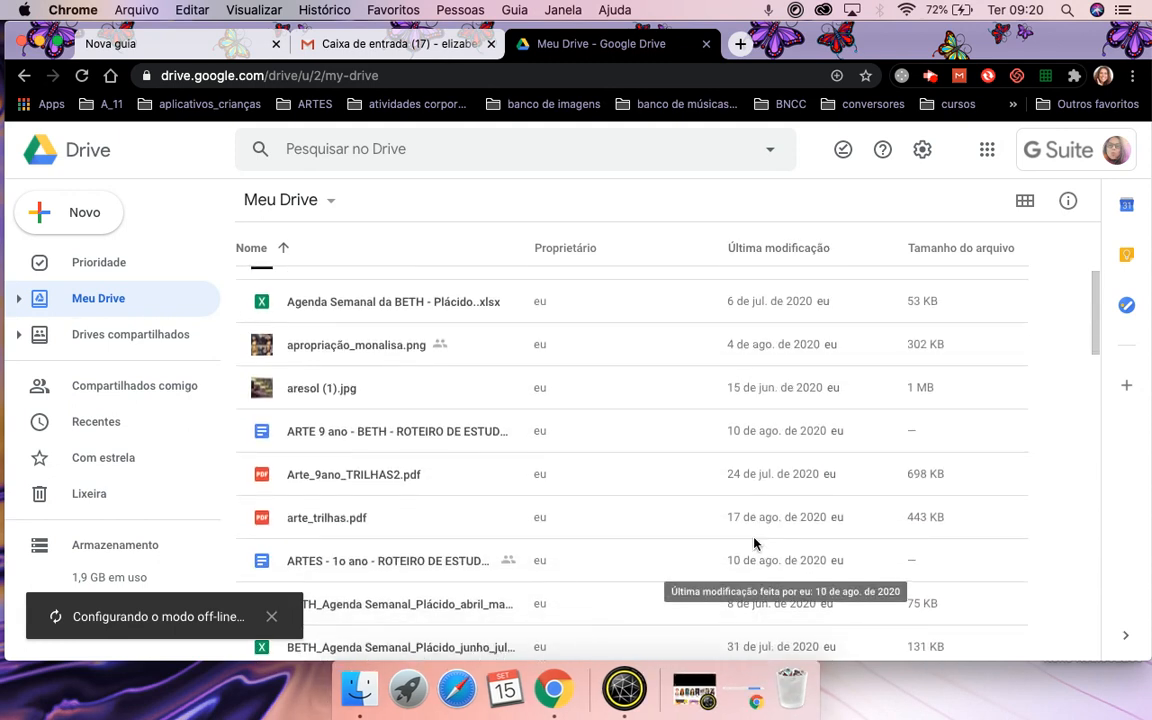
scroll(754, 543, up, 5)
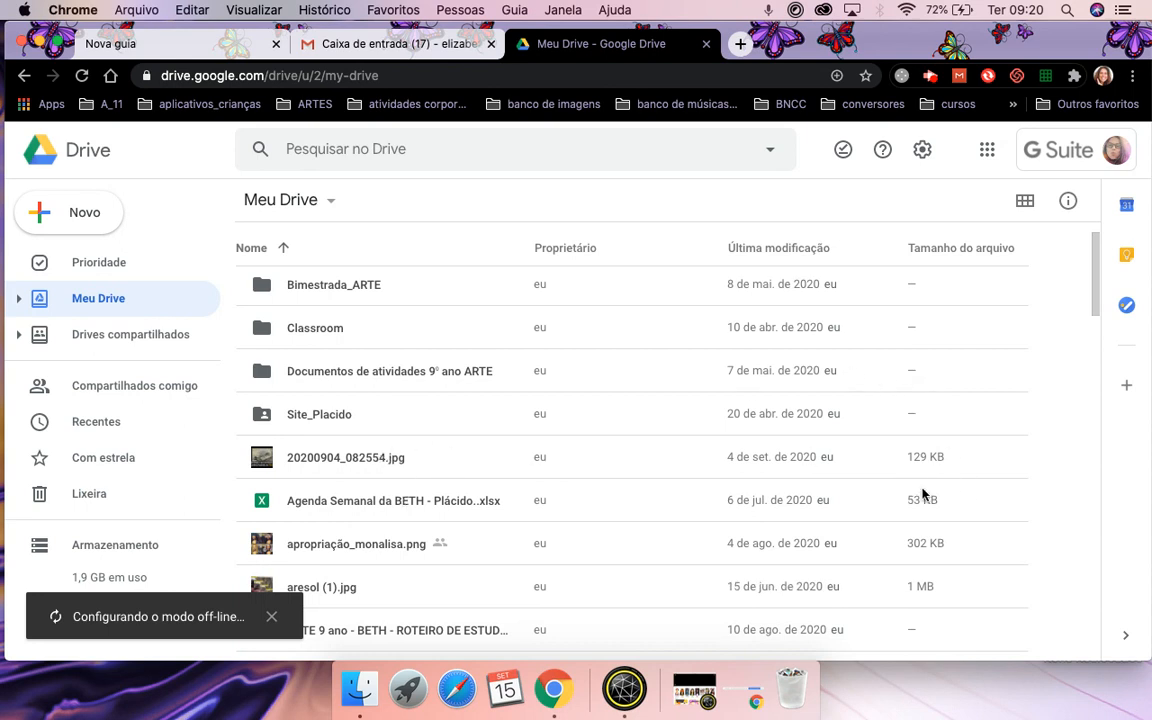
Create the shared drive 'Drive Teste' and return to the Drives compartilhados list.
click(140, 327)
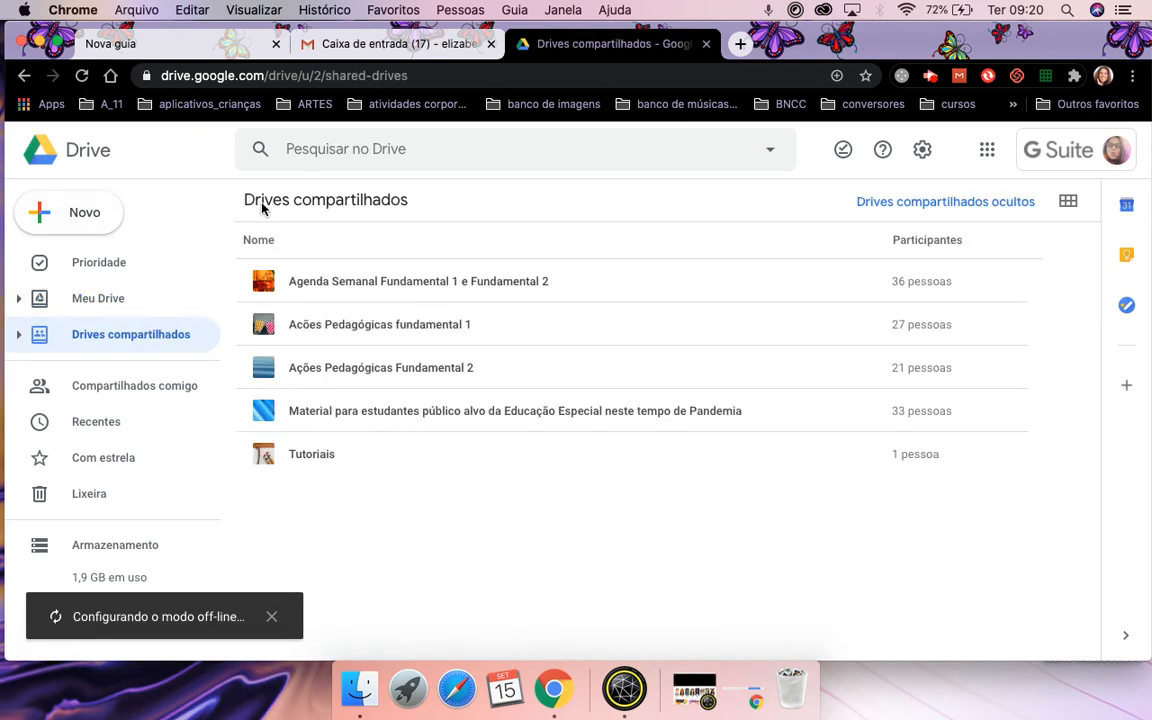
click(82, 220)
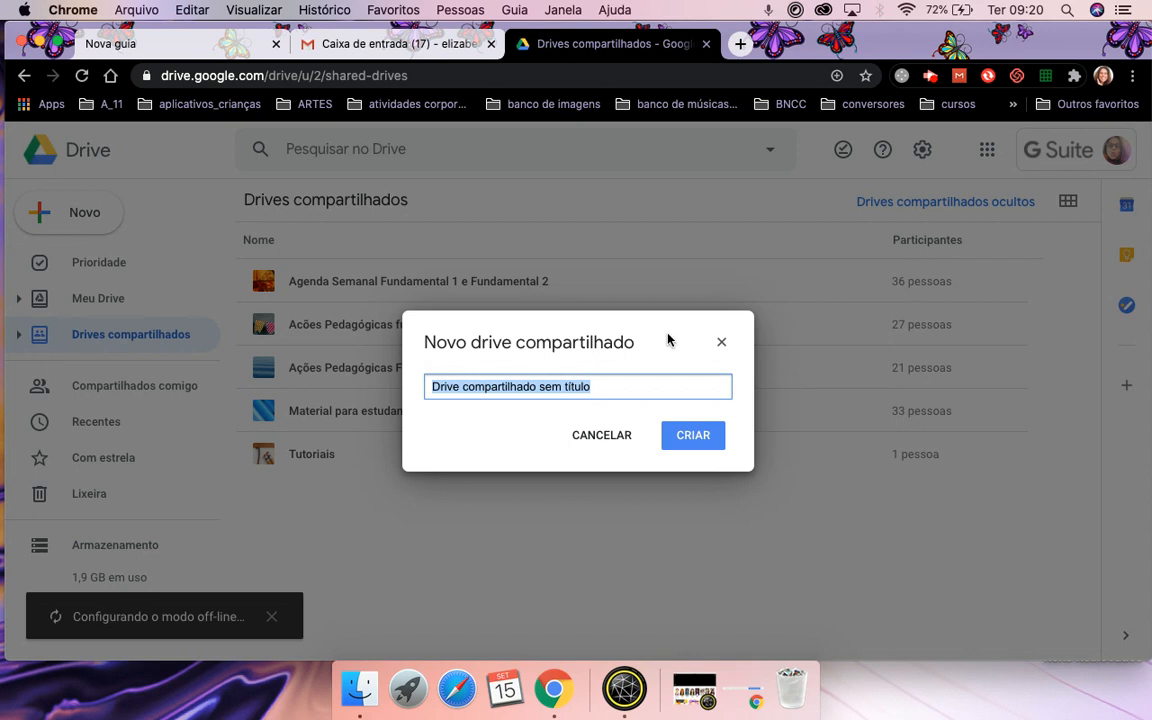
text(Drive Teste)
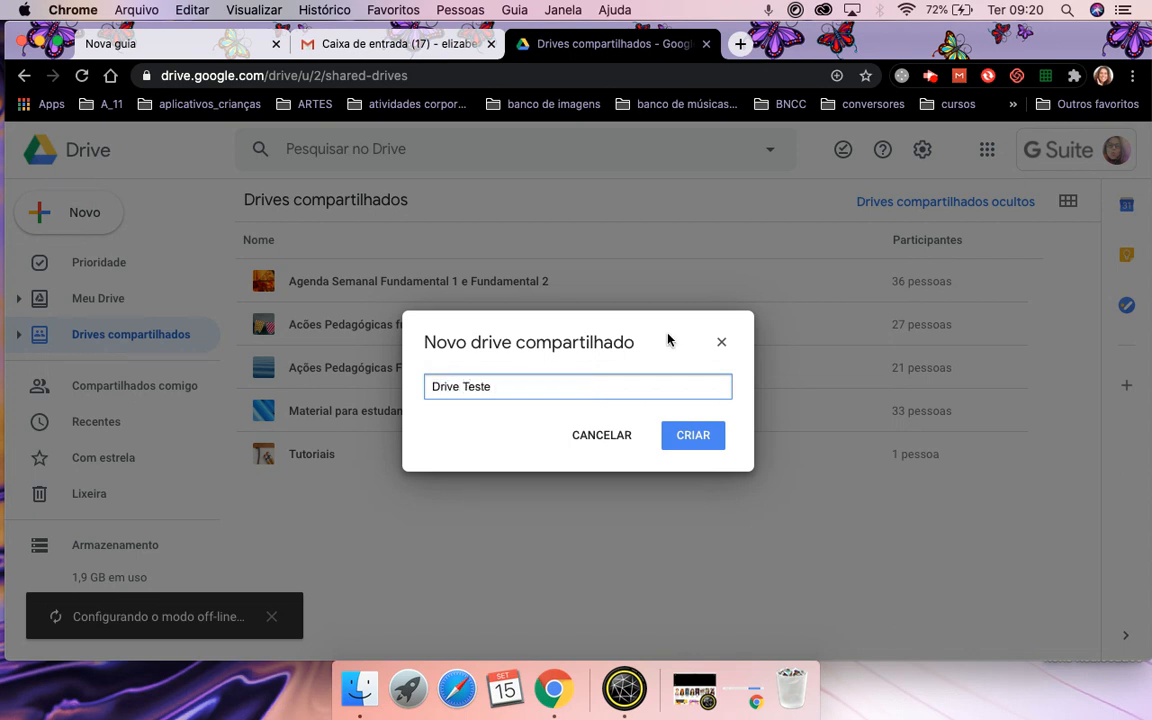
click(694, 435)
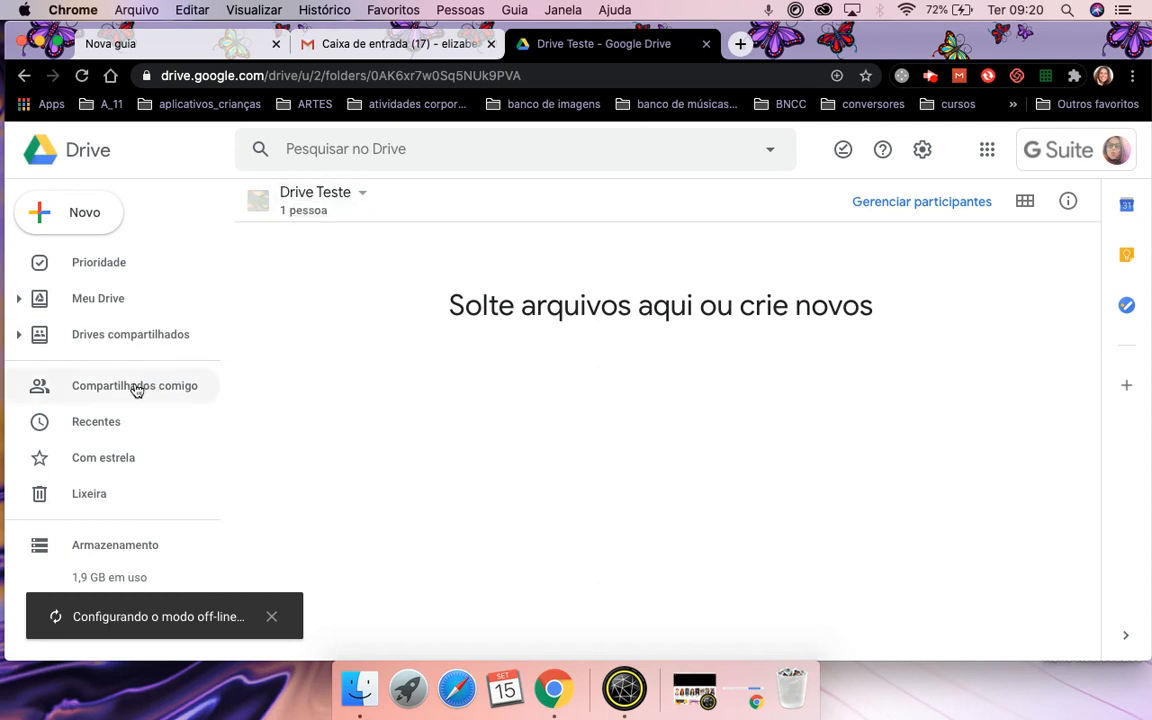
click(123, 337)
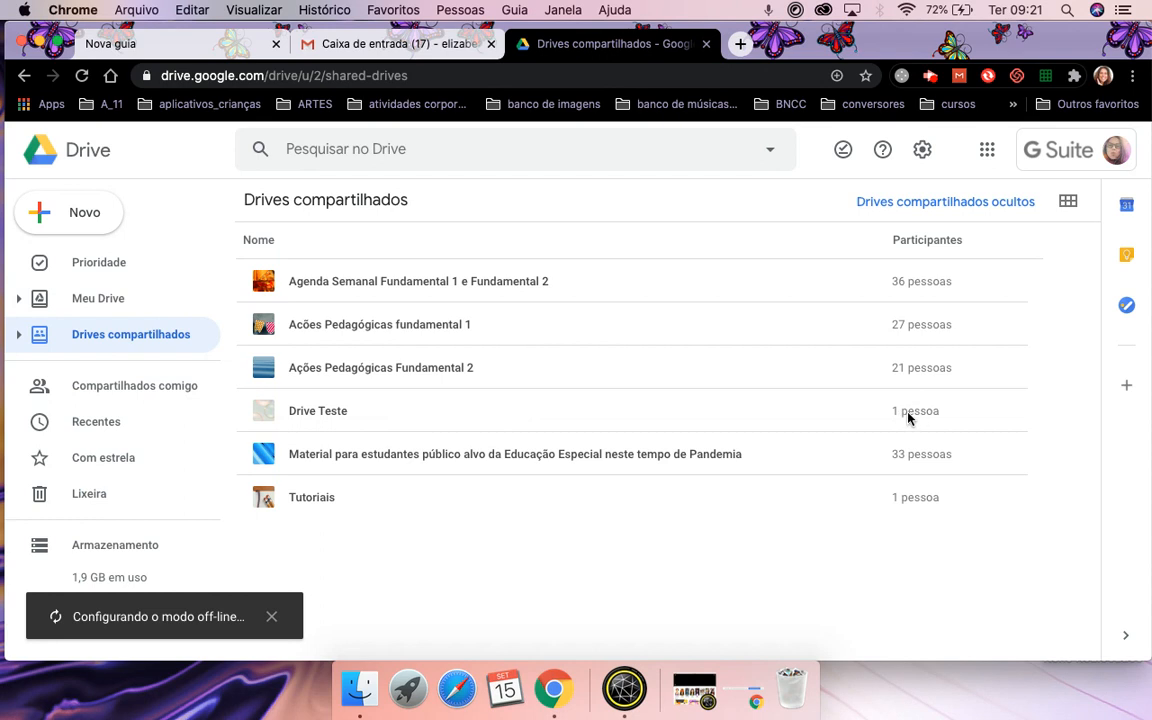
Open Drive Teste's Gerenciar participantes, add the colleague by name, and review the role options.
click(313, 407)
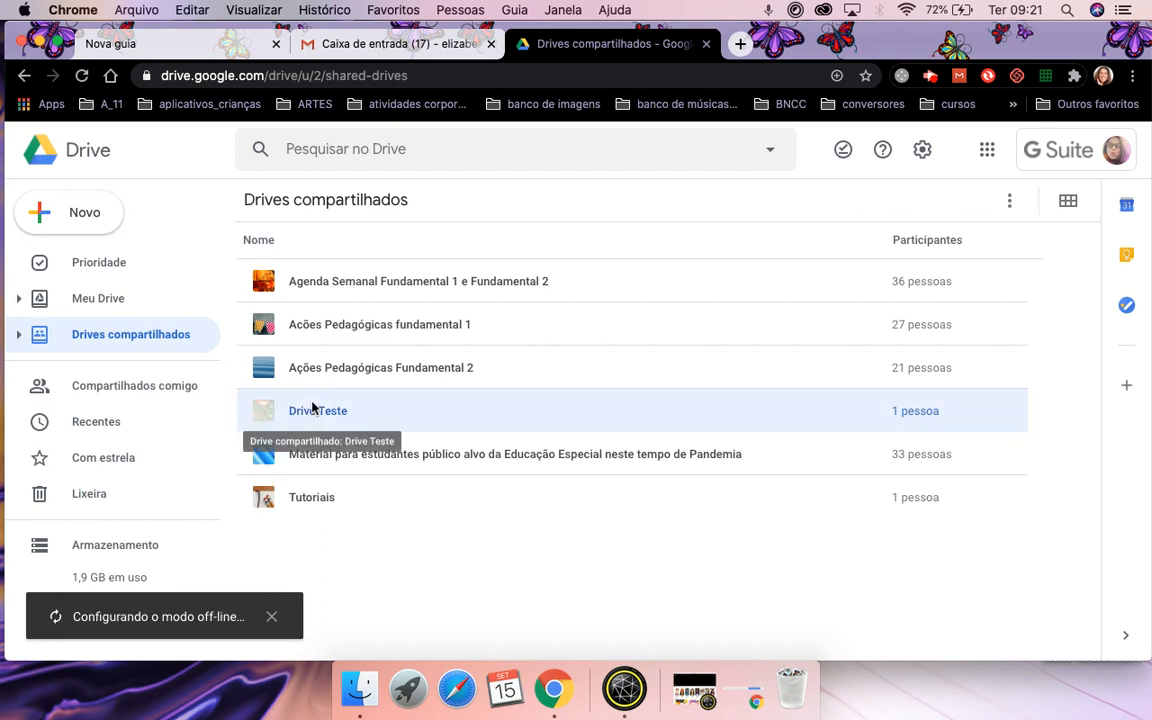
double_click(313, 407)
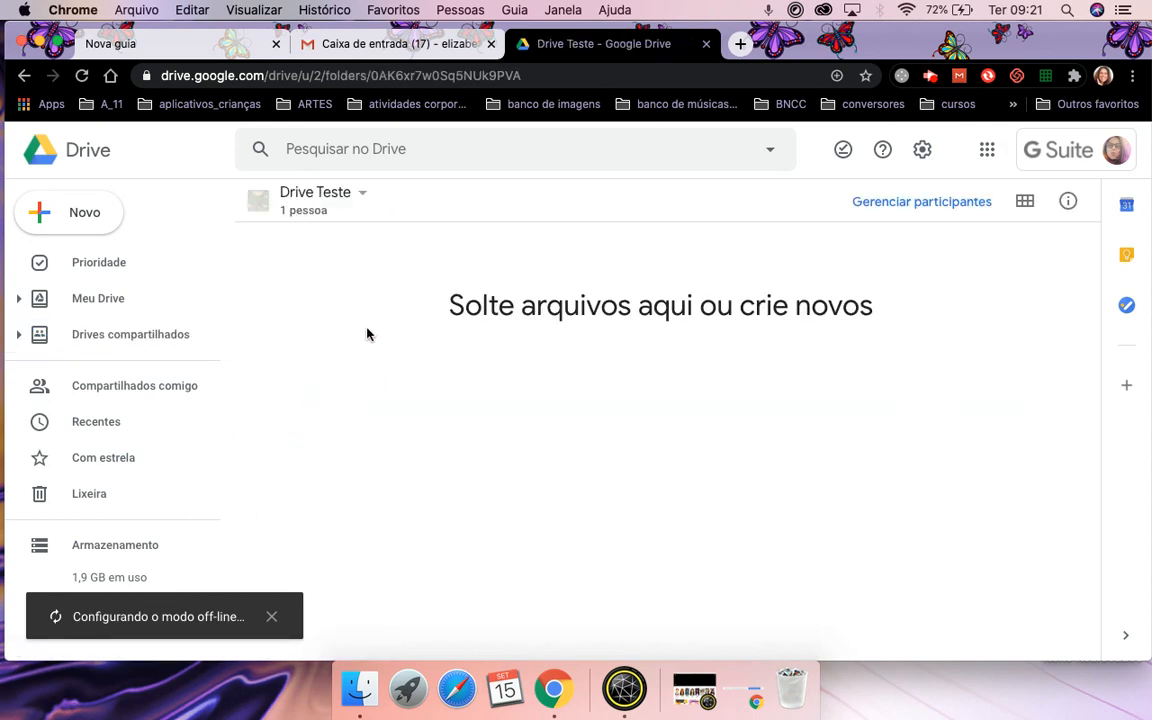
click(947, 205)
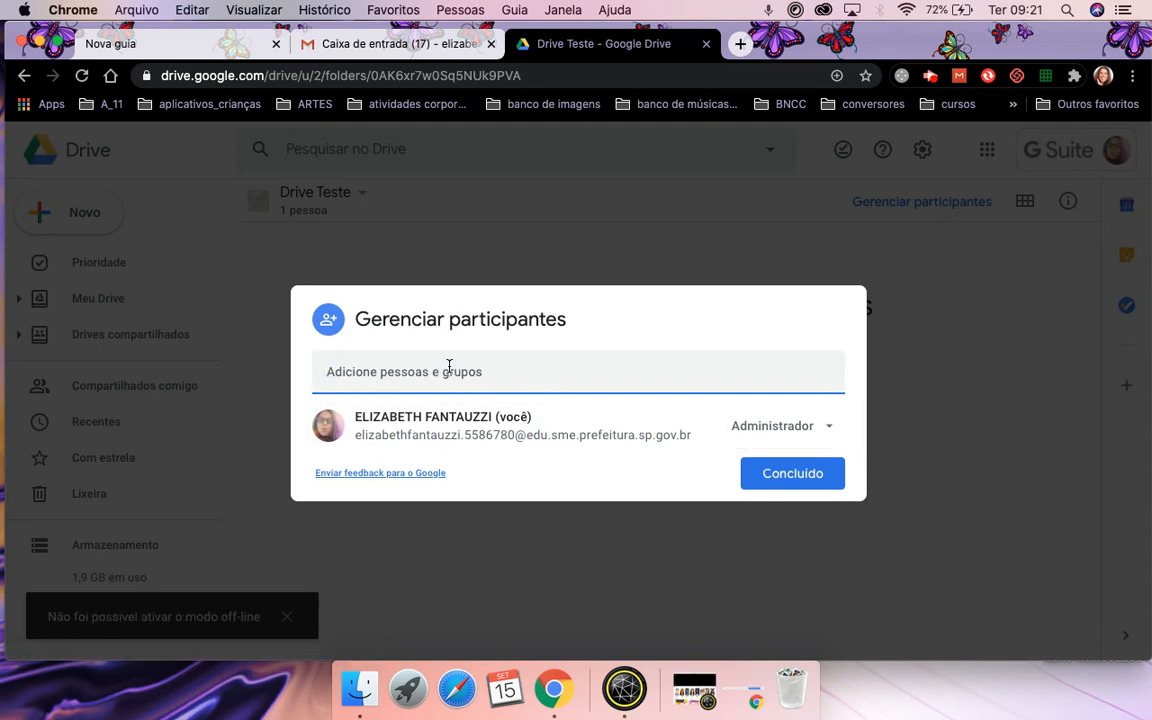
text(andre)
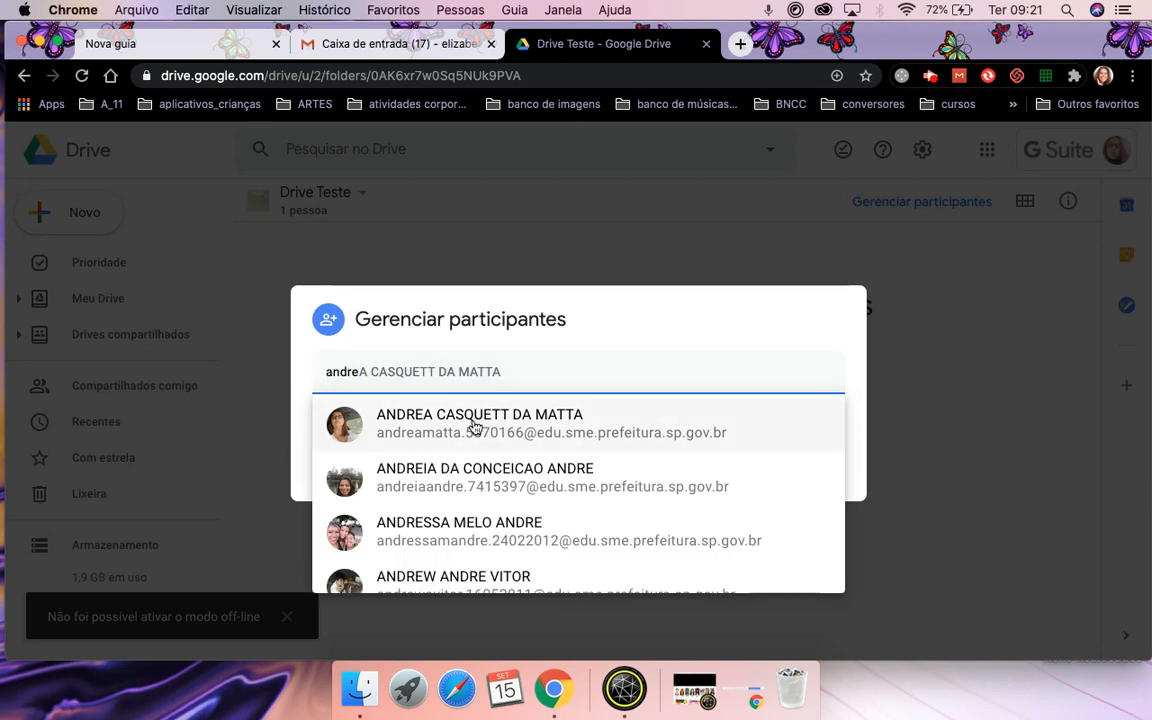
mouse_move(474, 428)
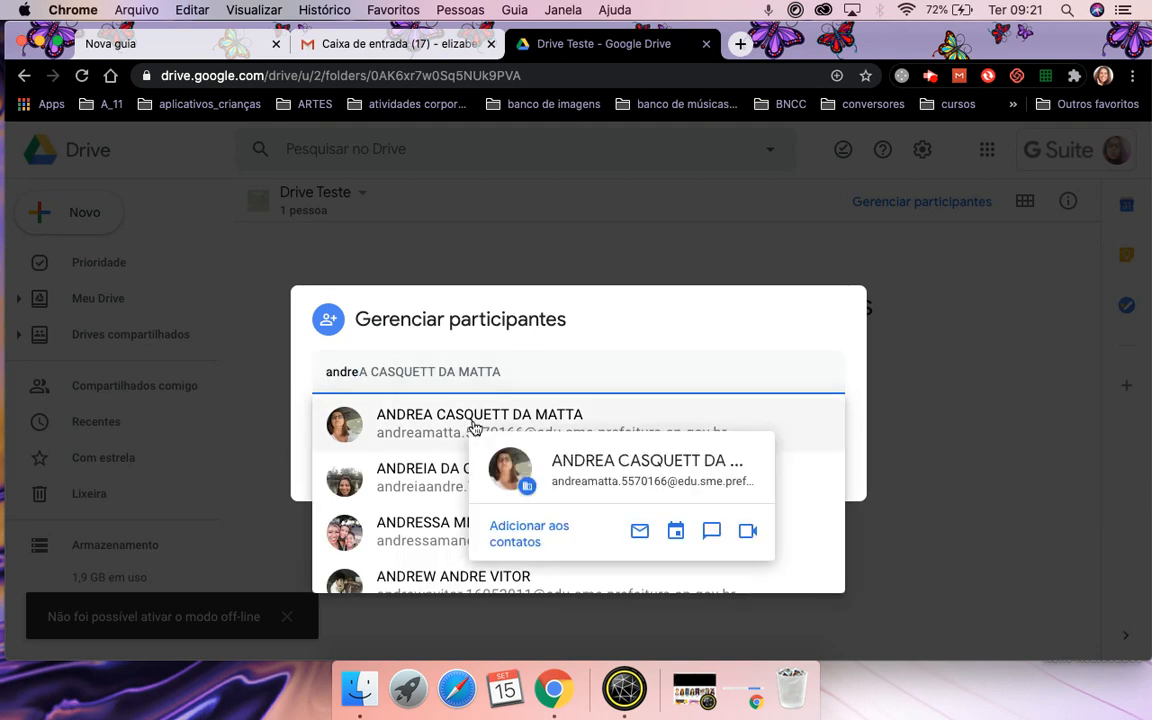
click(424, 430)
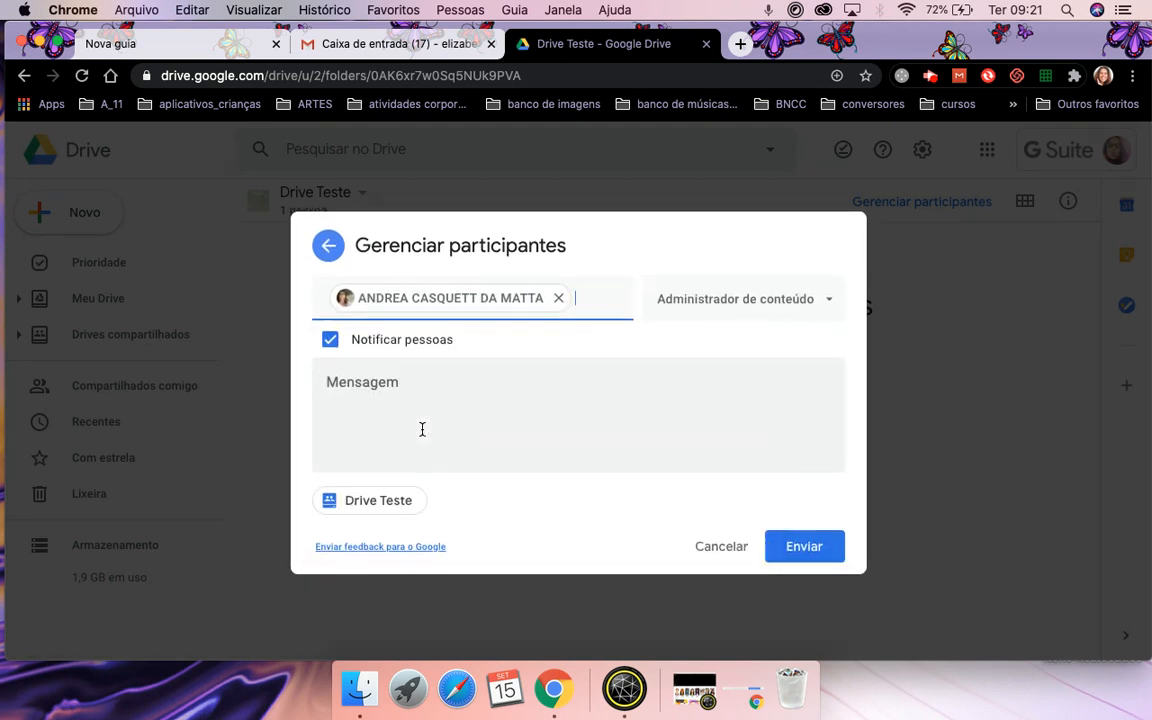
click(768, 306)
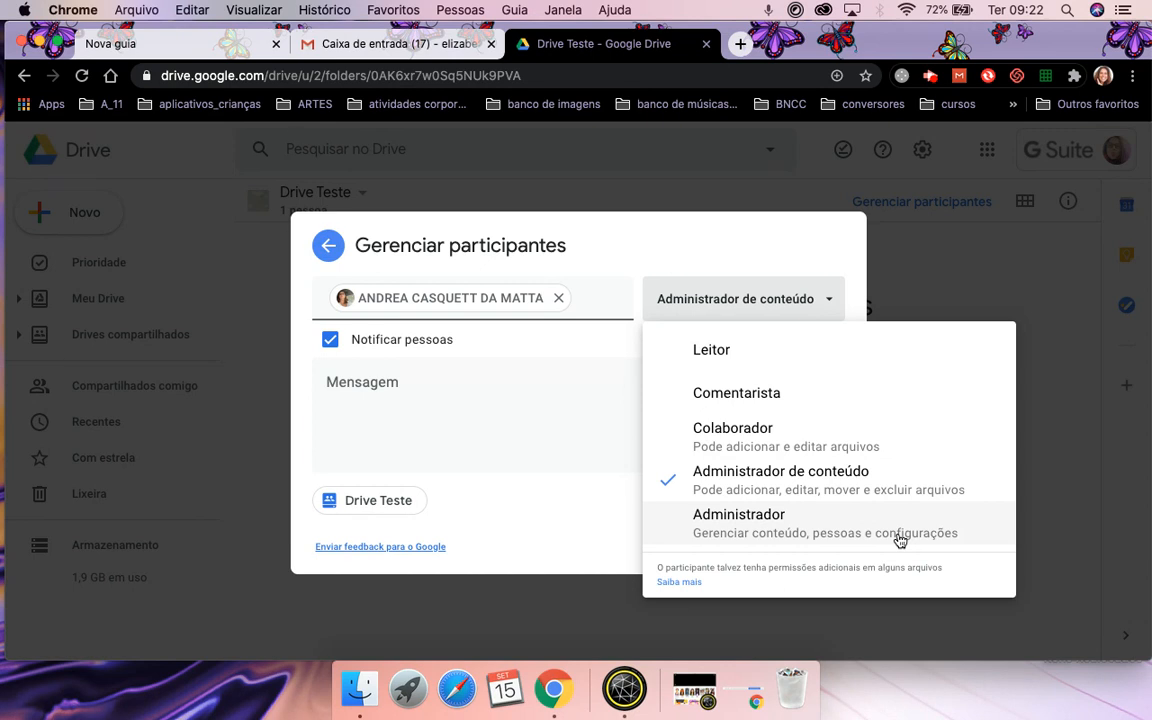
Keep the Administrador de conteúdo role, draft a message to the colleague, then cancel the invitation.
click(791, 499)
click(395, 381)
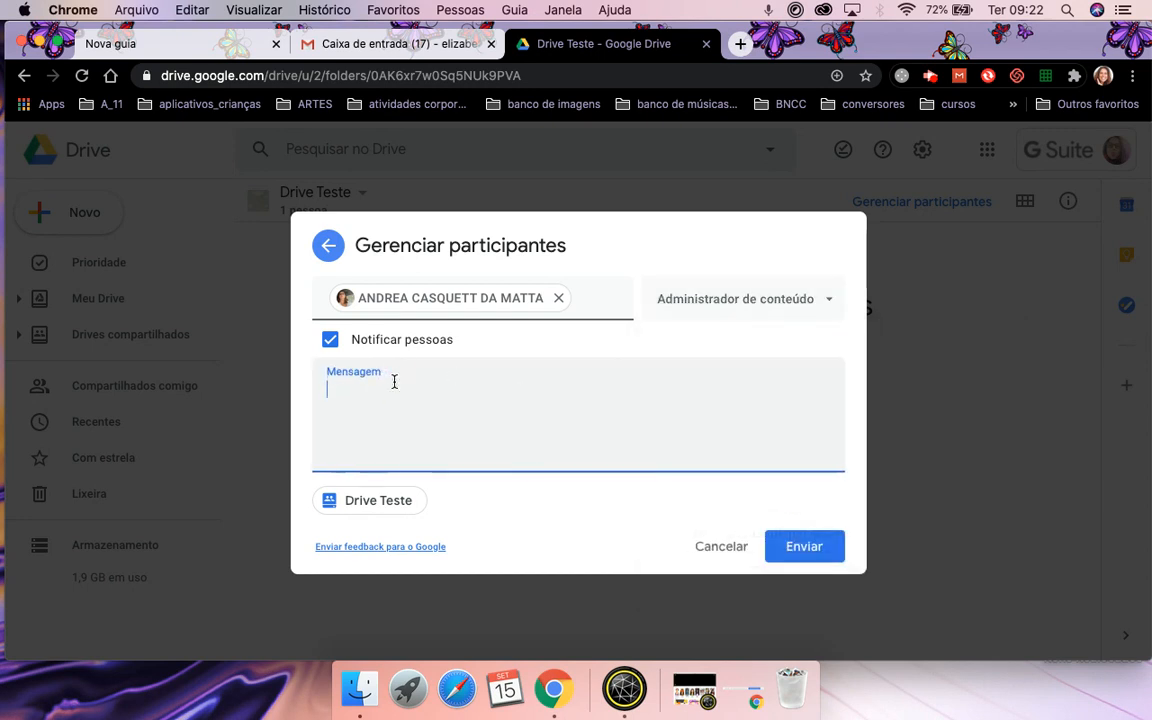
text(O)
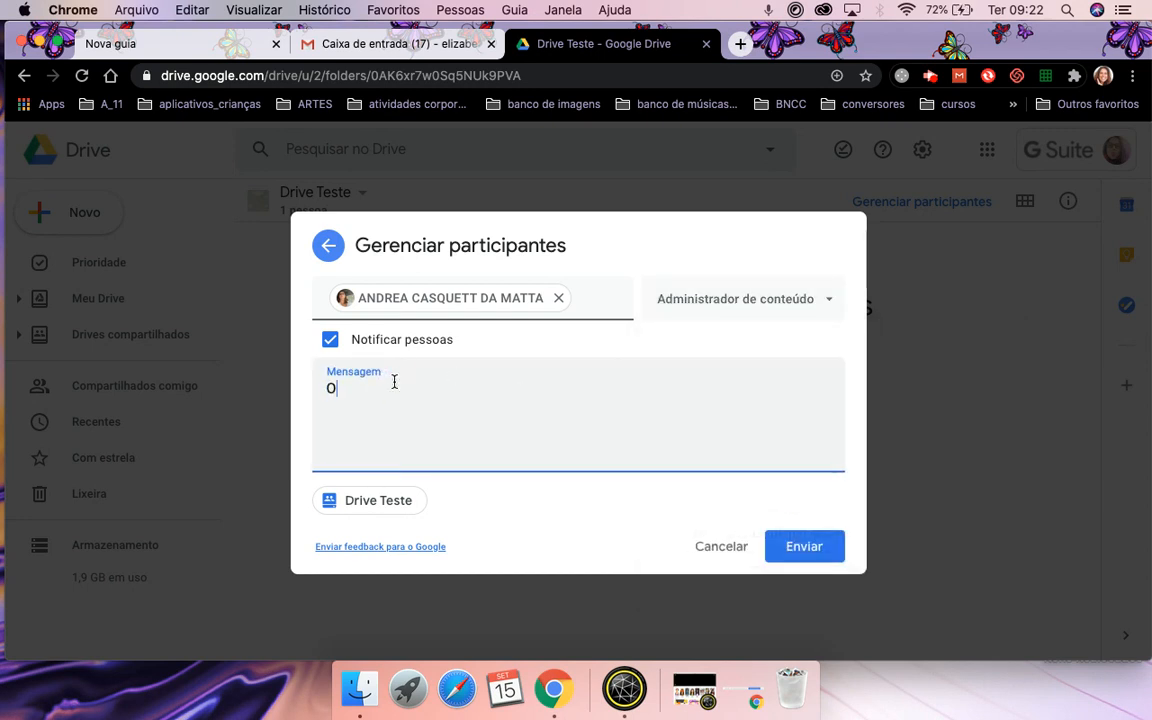
text(lá, Andréa, te inseri no driv)
text(e co)
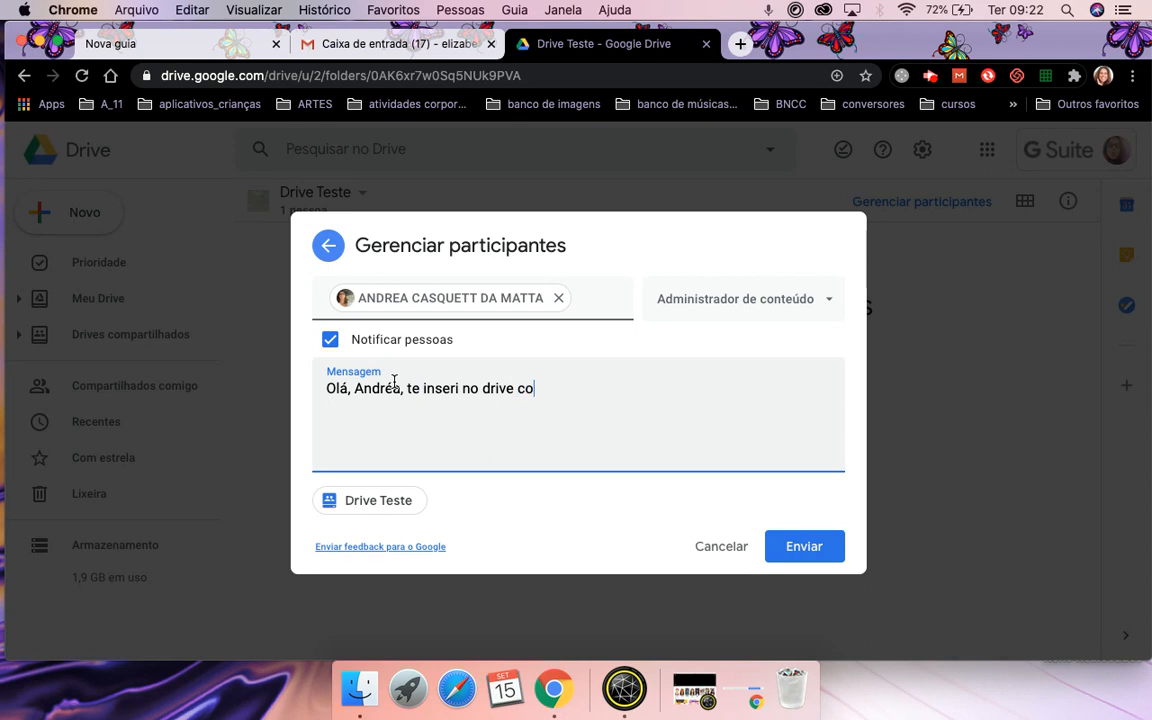
text(mpartilhado sobre.......)
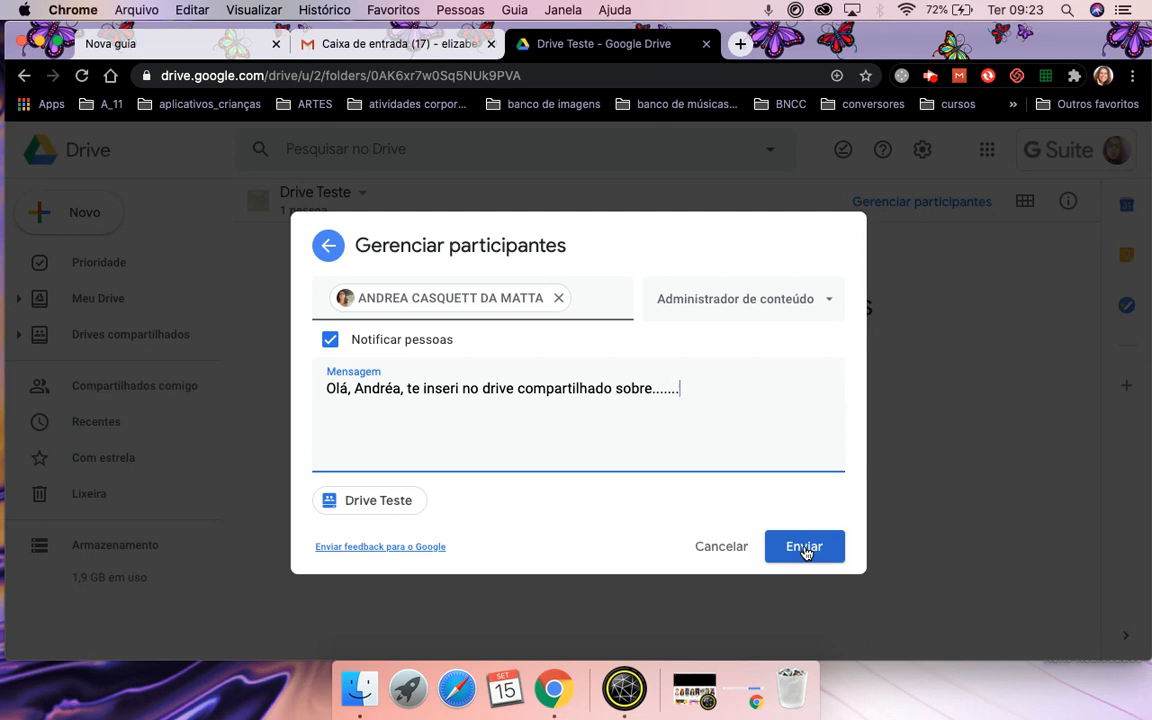
click(720, 549)
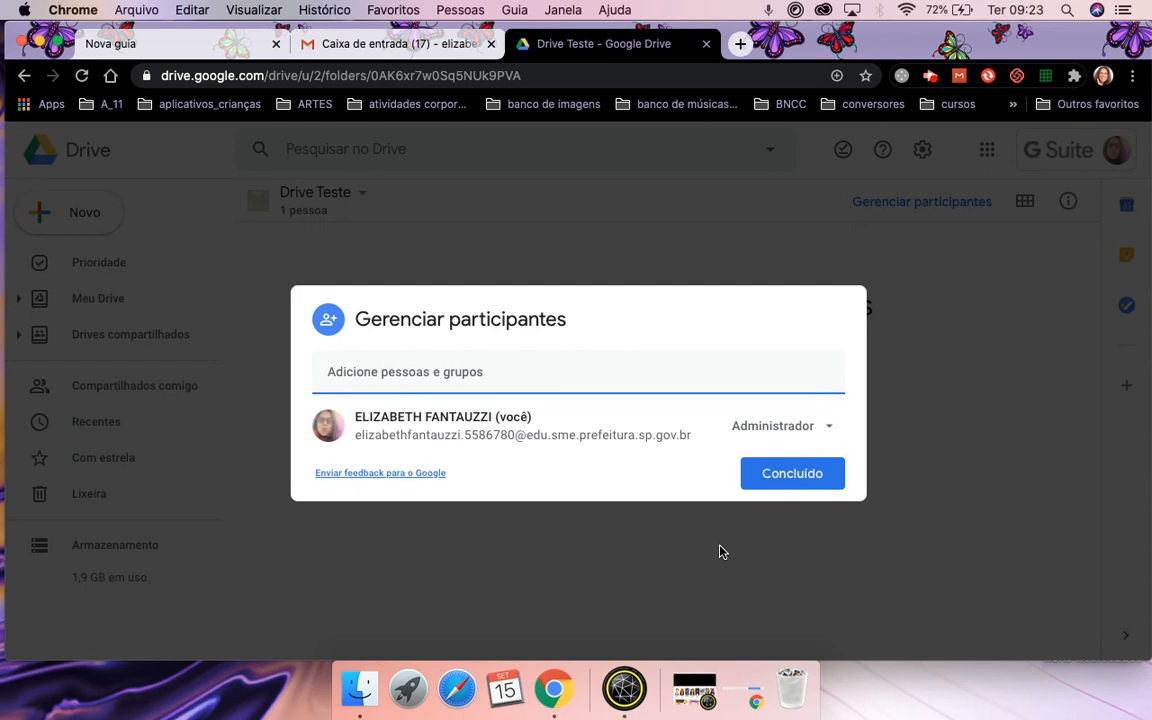
Finish member management and reopen Drive Teste from the Drives compartilhados list.
click(795, 483)
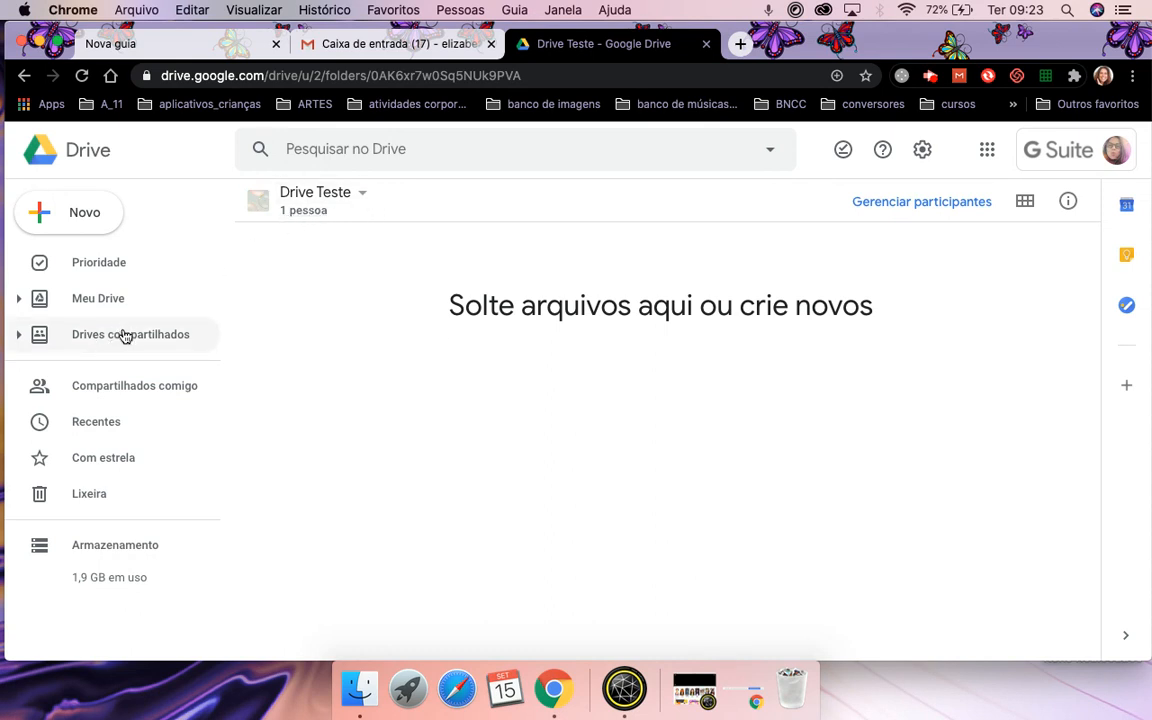
click(90, 300)
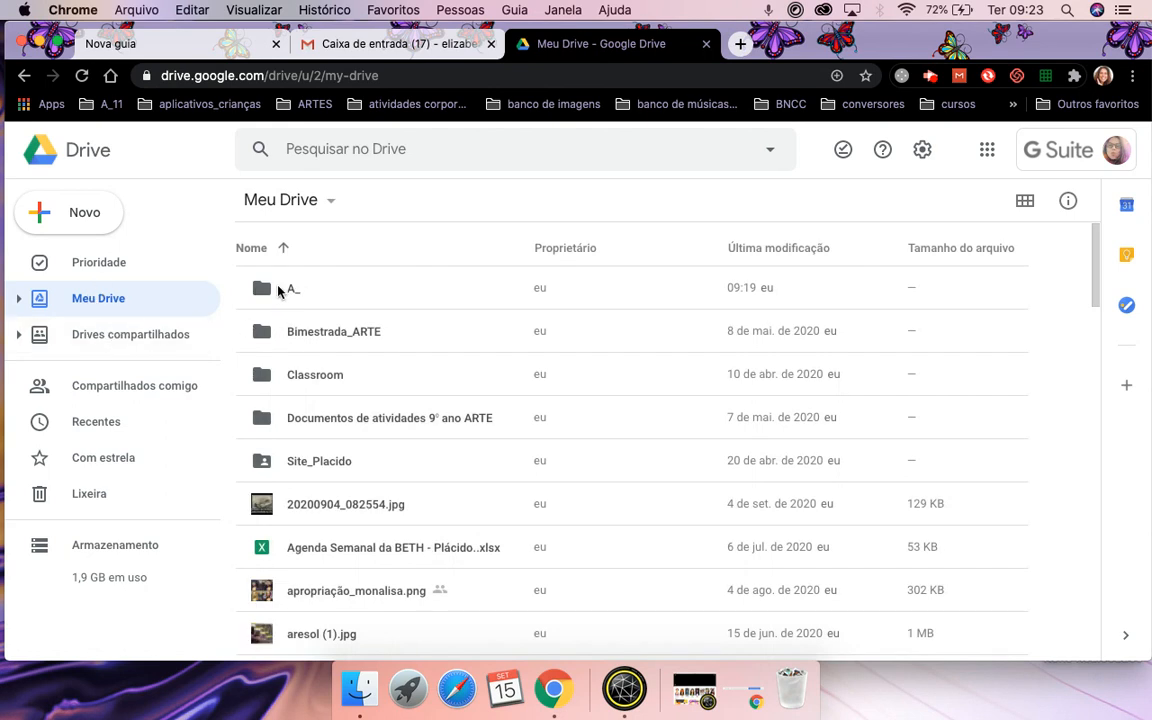
click(170, 334)
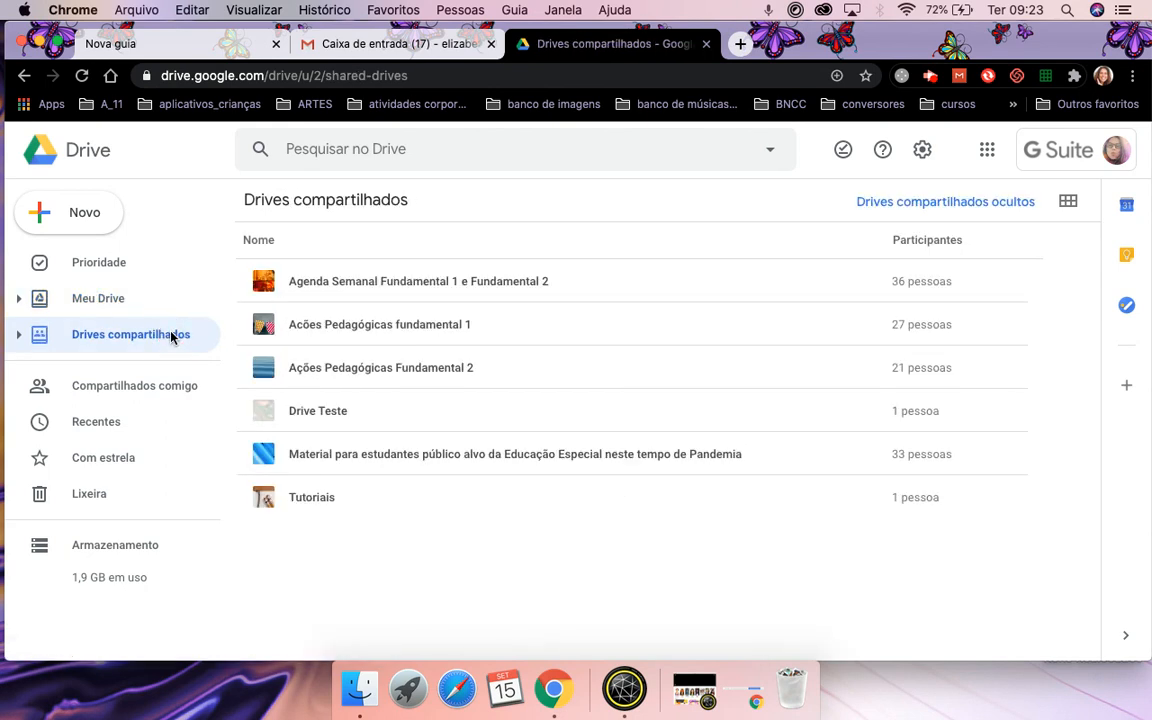
click(311, 414)
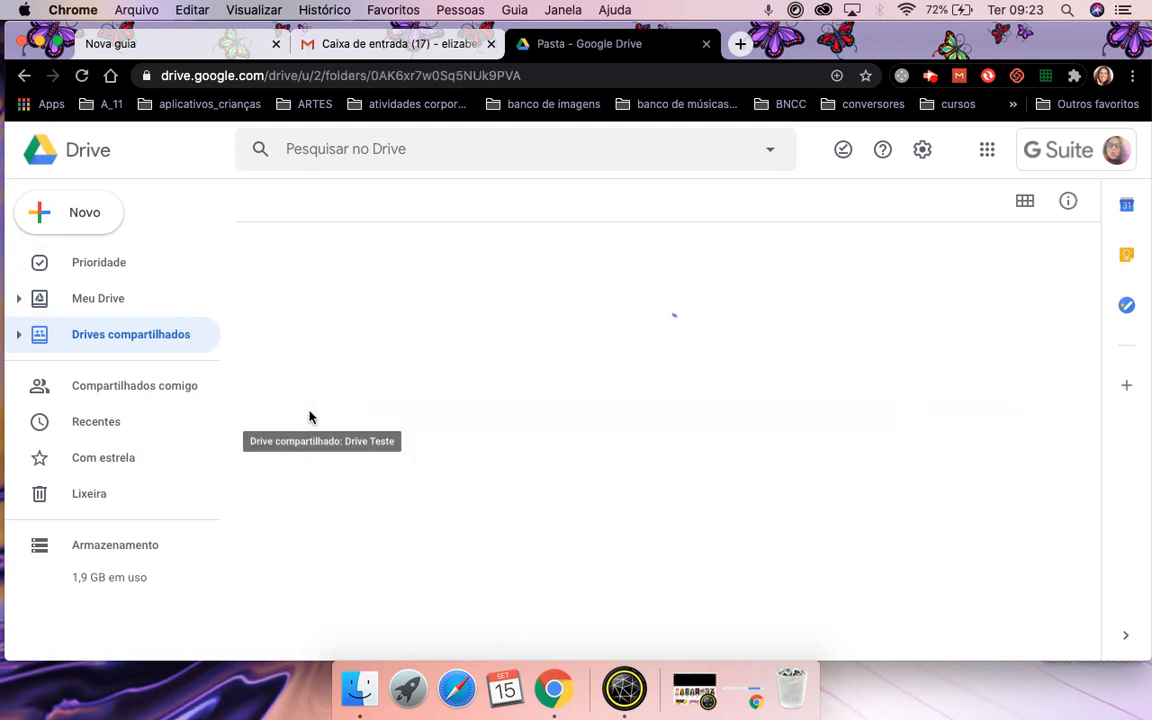
Return to Meu Drive and open the A_ folder.
click(71, 225)
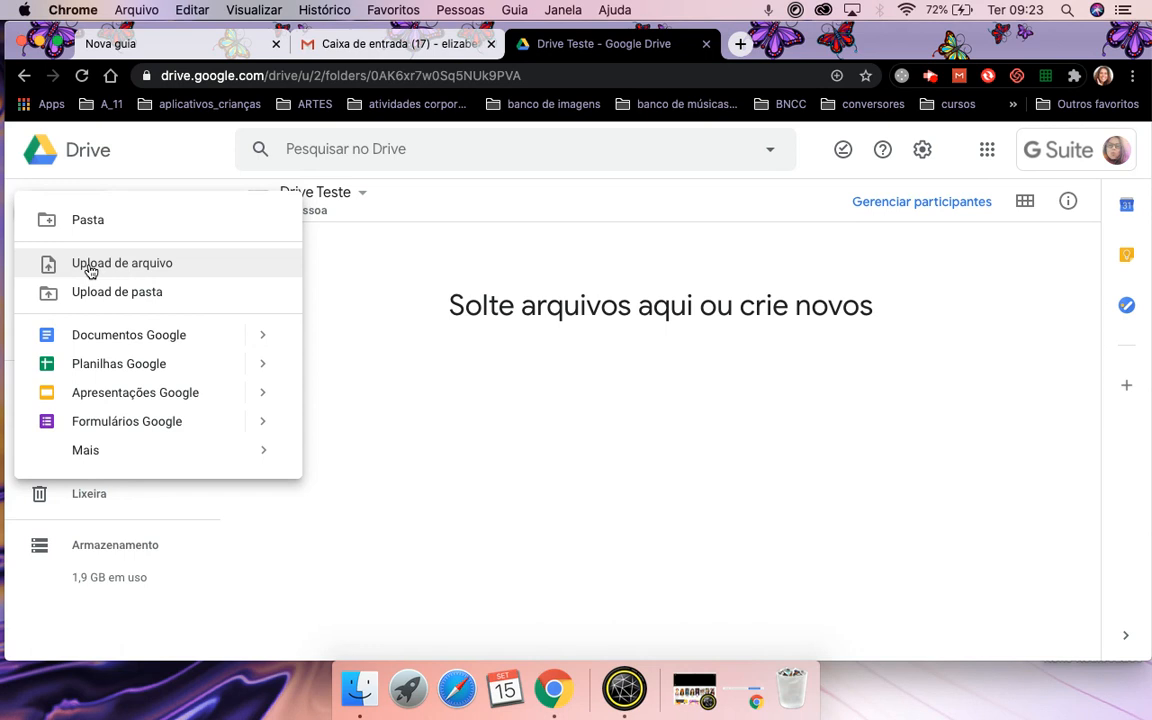
click(345, 512)
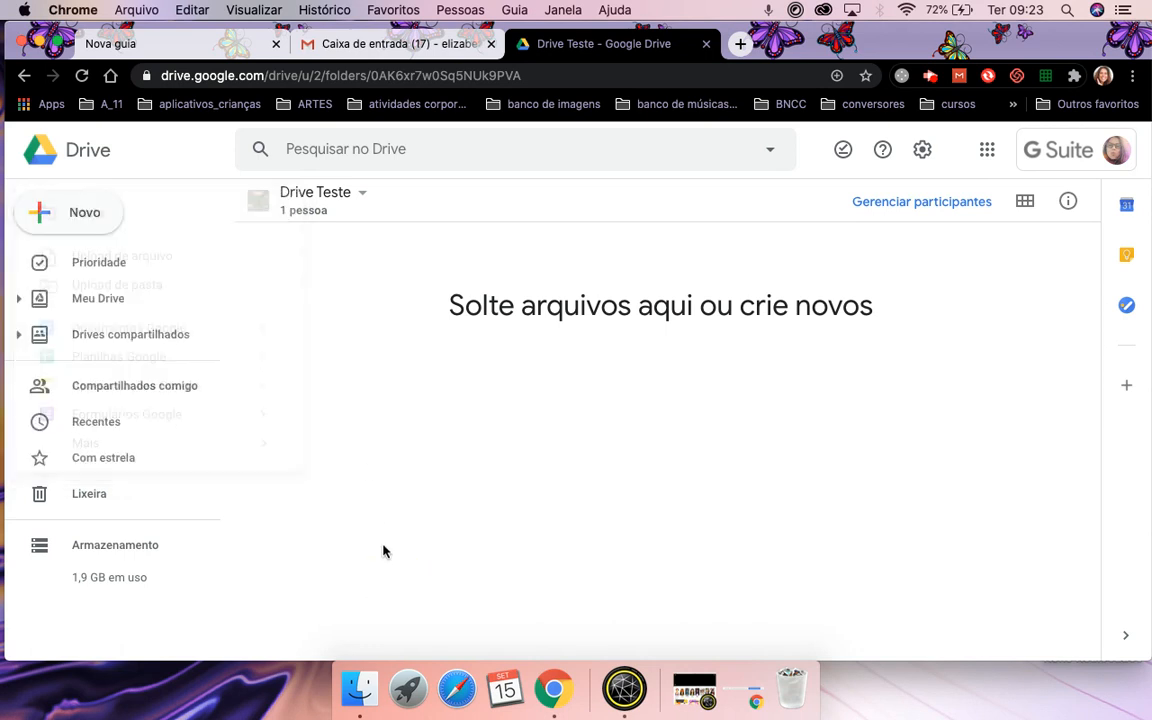
click(101, 308)
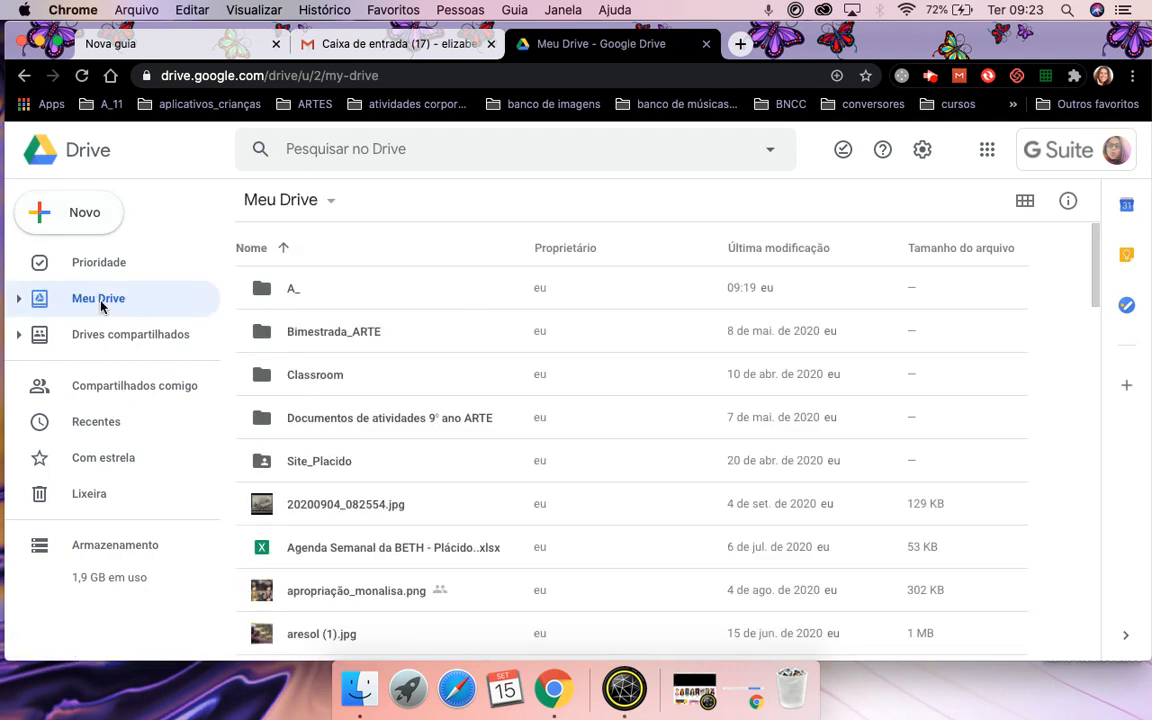
double_click(293, 288)
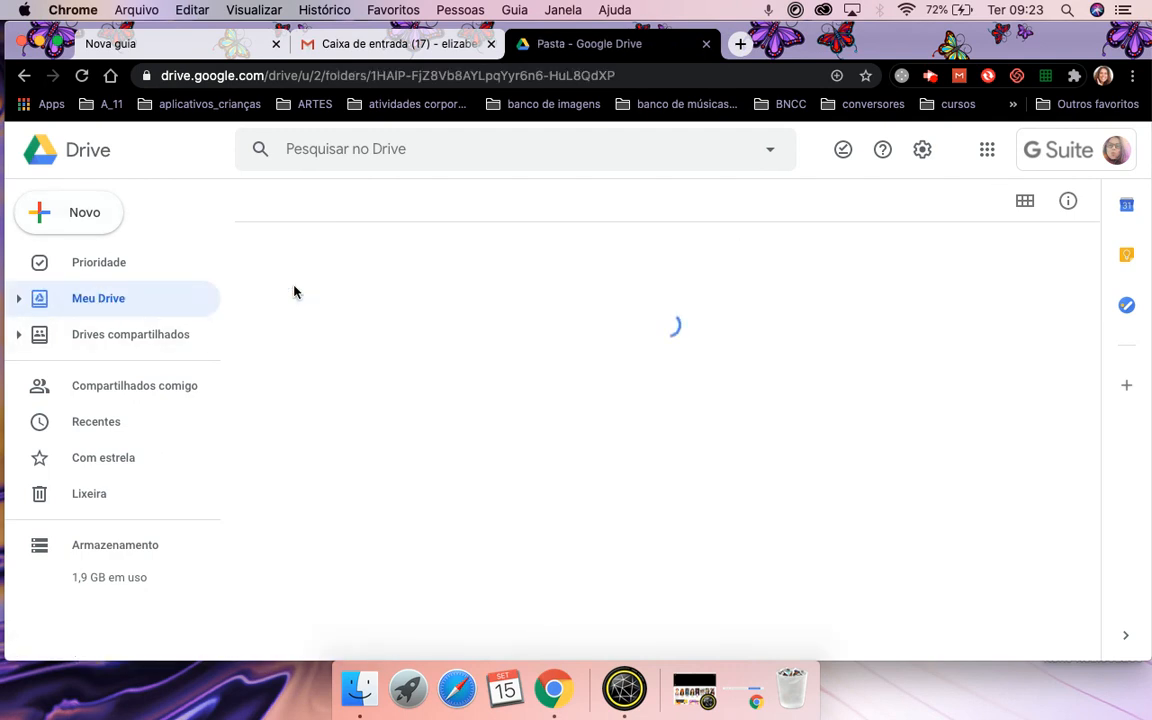
Upload the âmbitos, simbólico and estético images from the computer into A_.
click(72, 226)
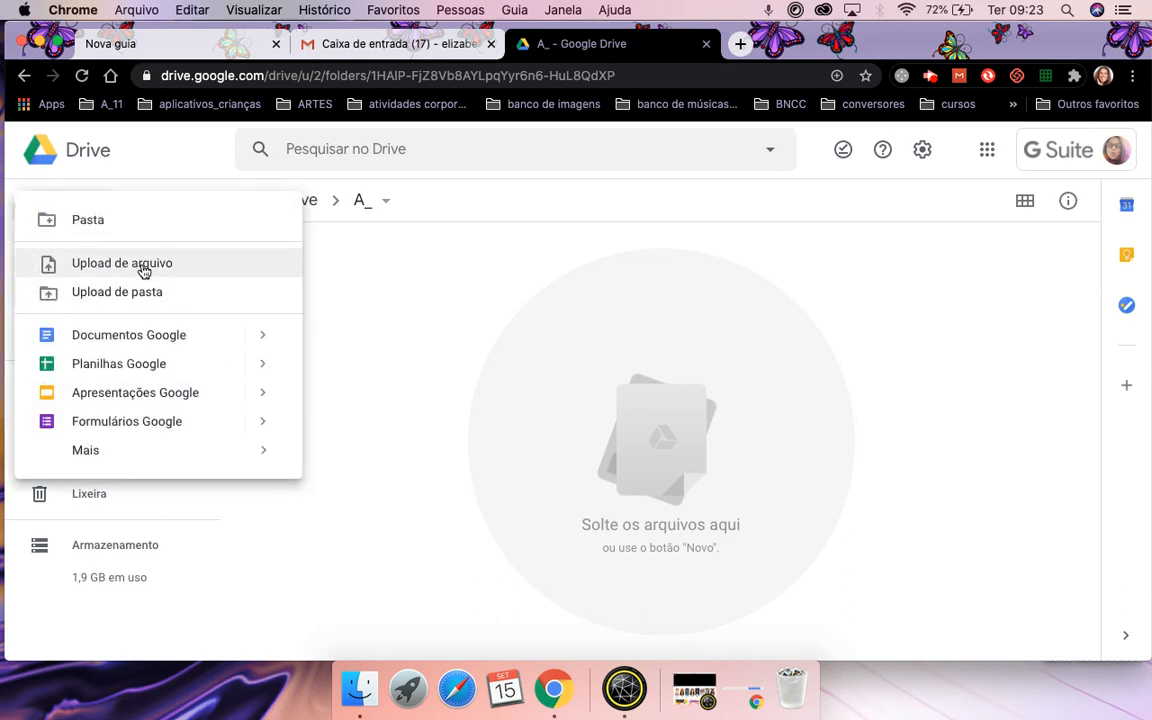
click(127, 266)
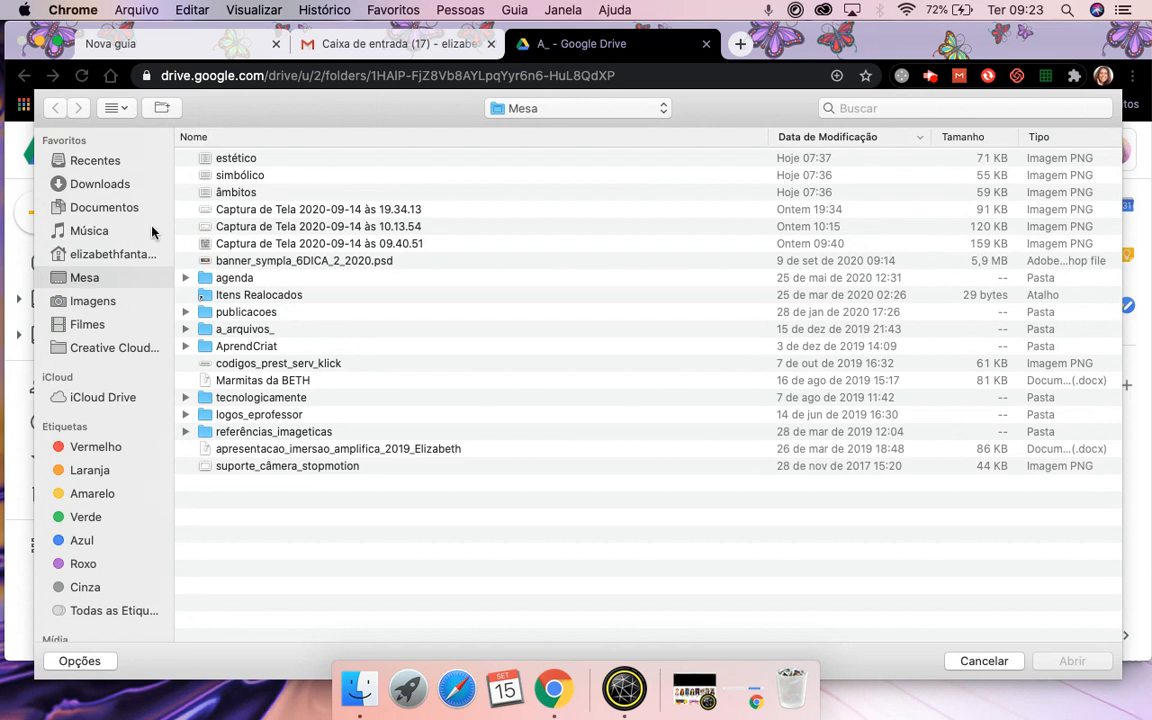
click(229, 195)
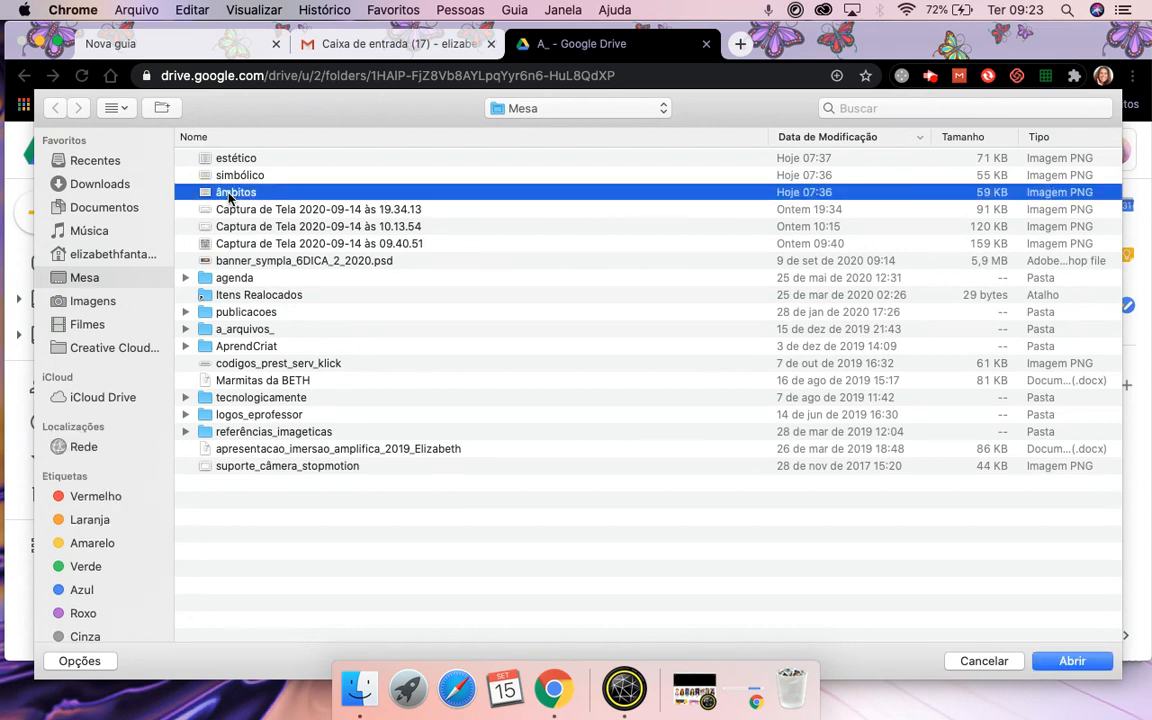
key(shift+Up)
key(shift+Up)
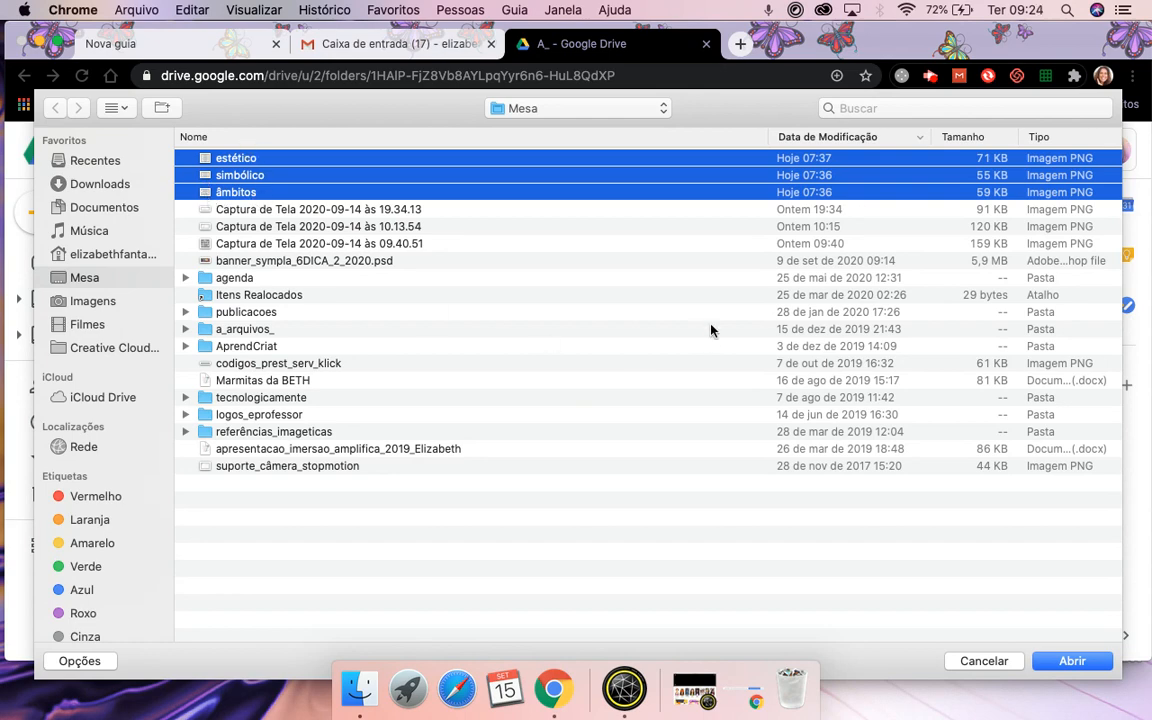
click(1074, 662)
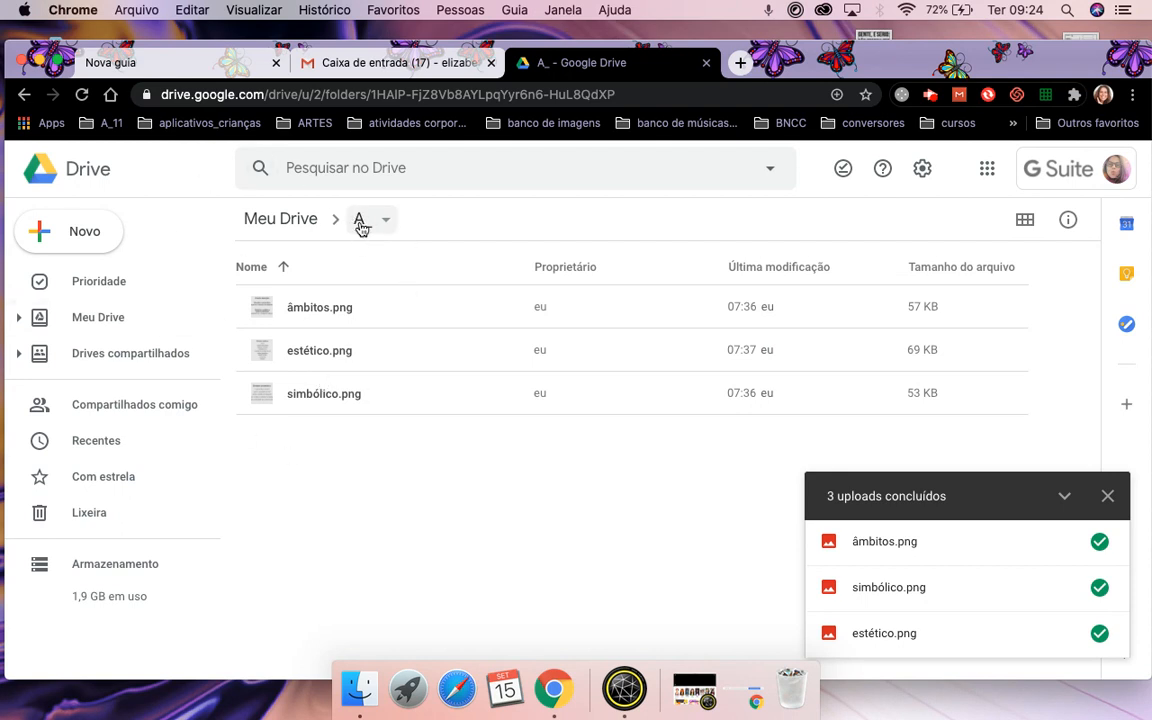
Reopen A_ from Meu Drive to confirm the three PNGs are listed.
click(83, 328)
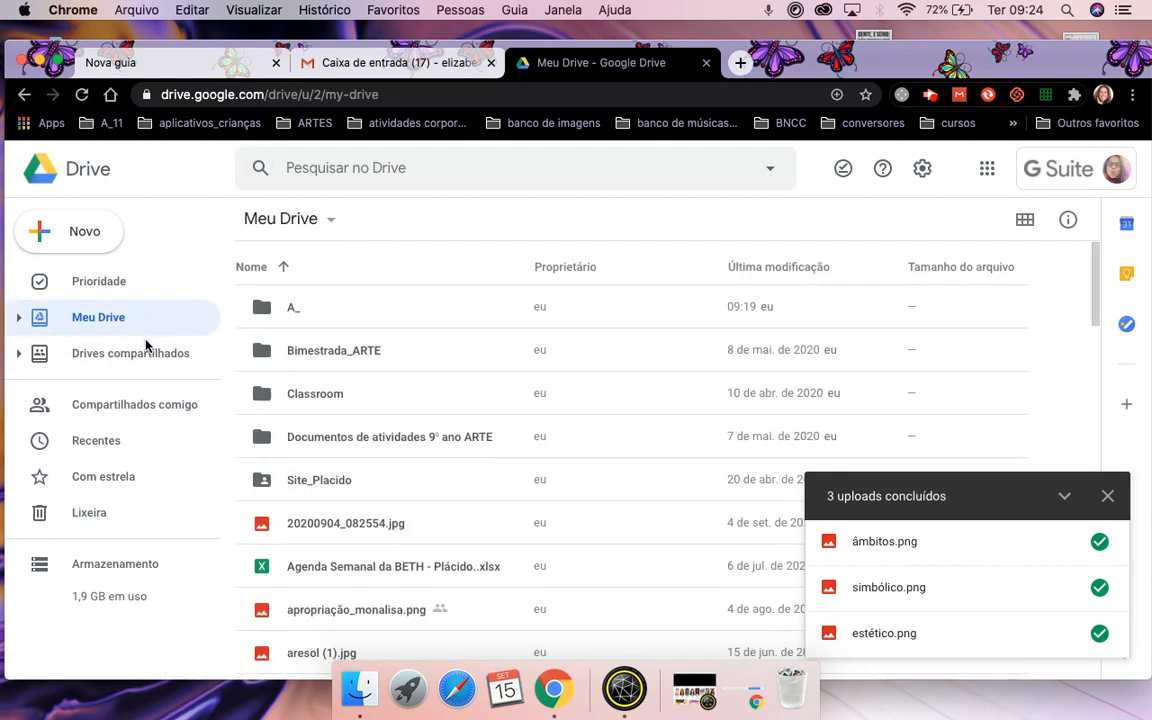
double_click(284, 311)
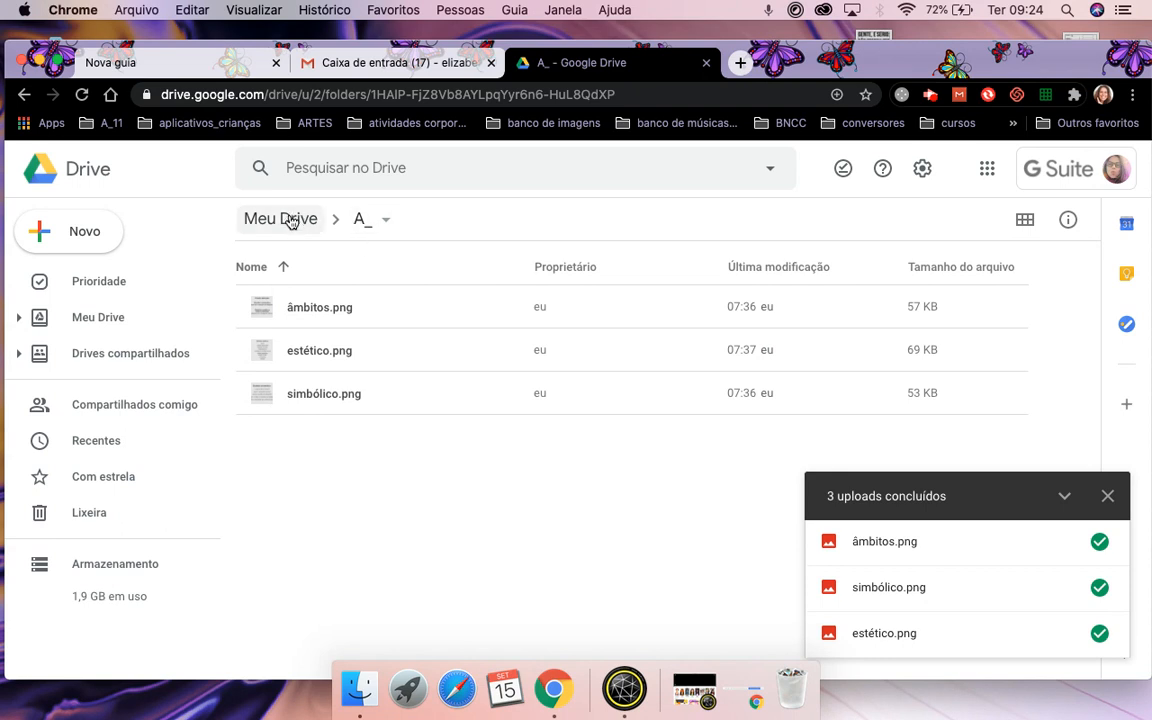
click(116, 316)
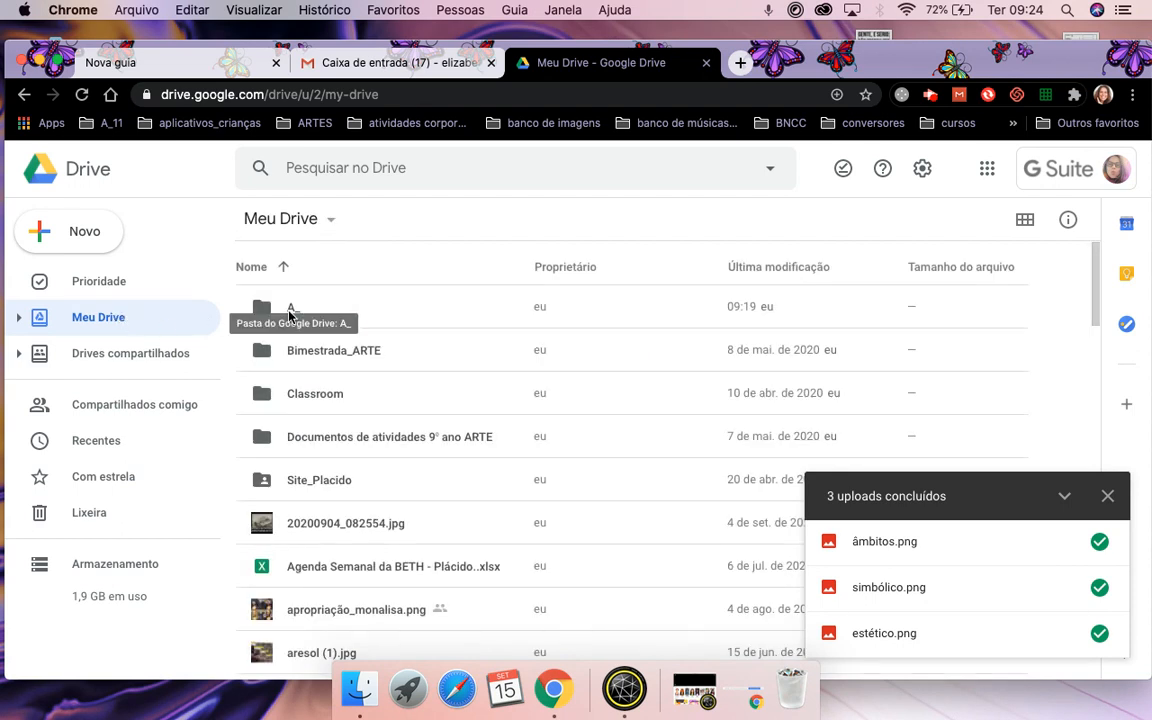
click(290, 316)
double_click(289, 313)
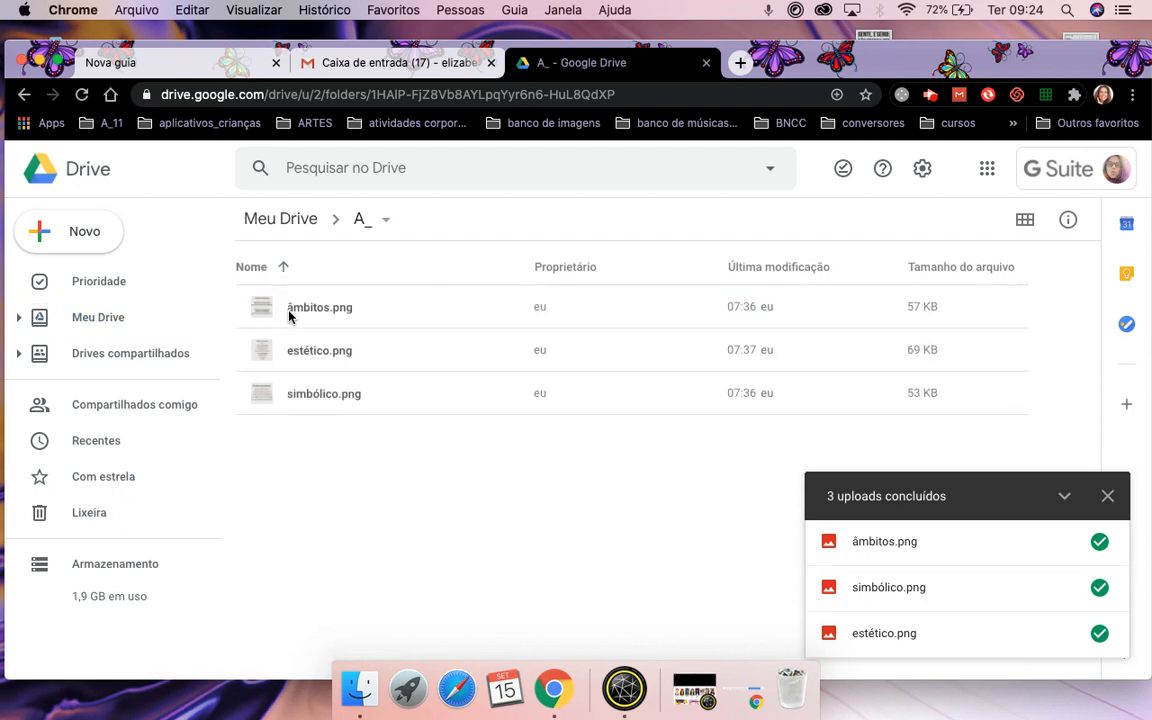
click(50, 240)
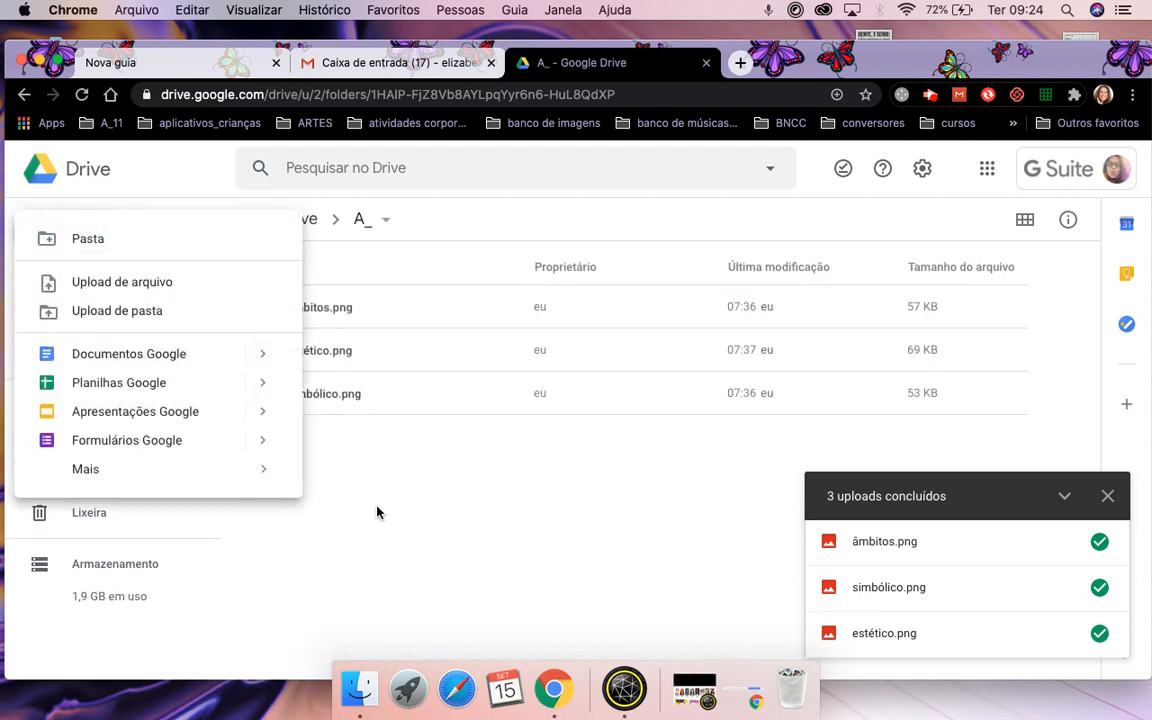
Close the '3 uploads concluídos' panel and bring up the Novo menu in A_.
click(527, 515)
click(1107, 496)
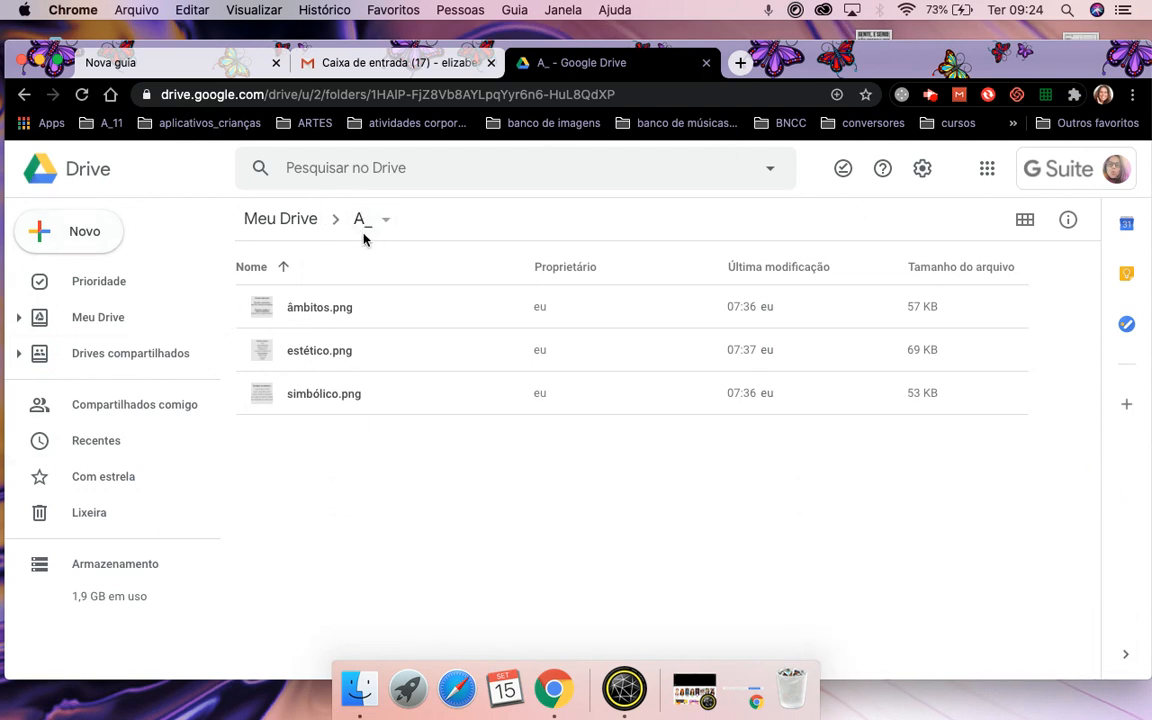
click(88, 234)
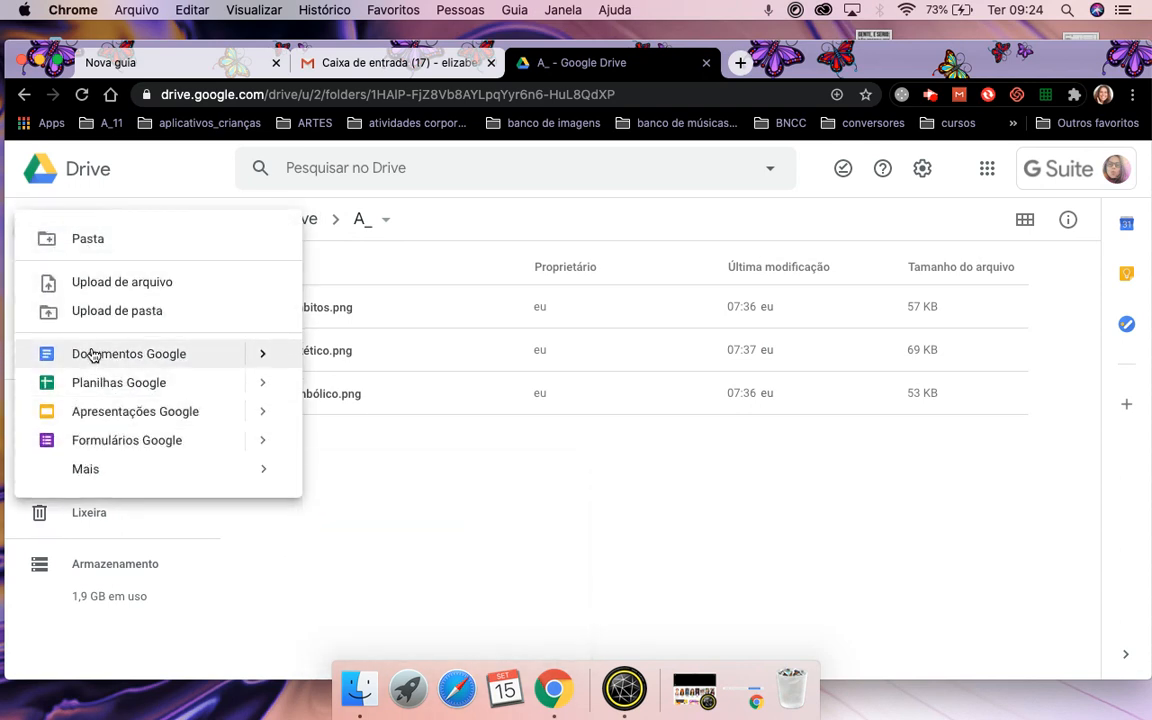
mouse_move(89, 478)
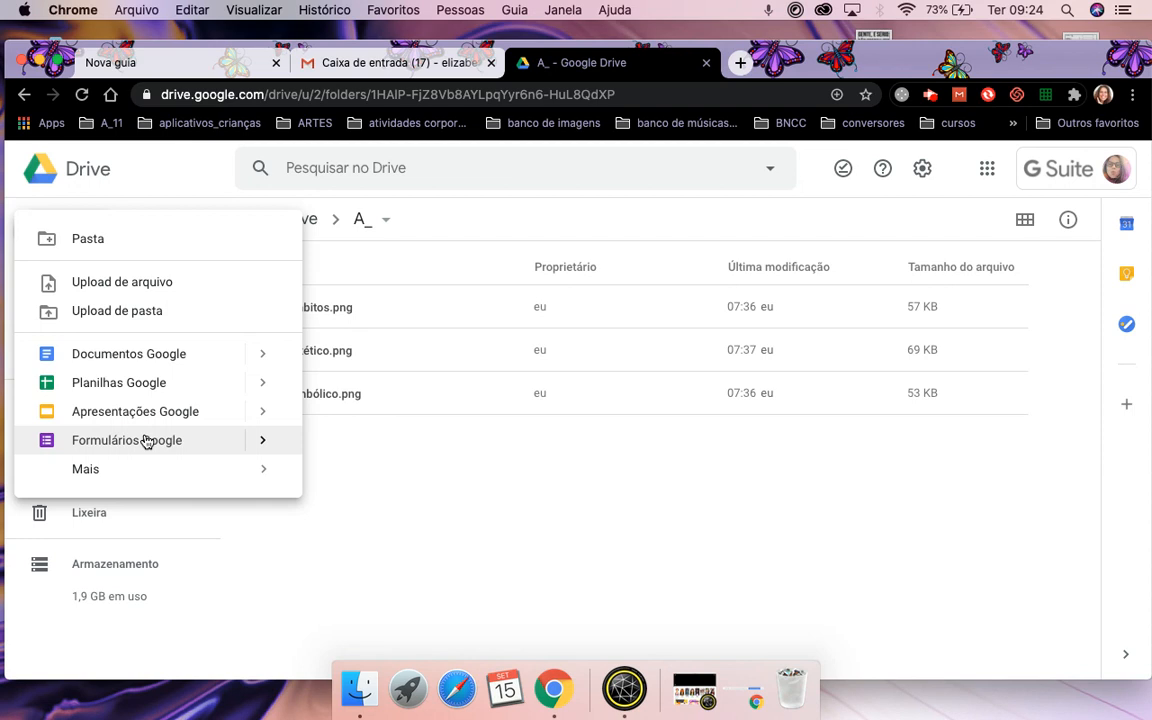
Create a new Google Doc in A_ and title it 'Documento TESTE'.
click(114, 356)
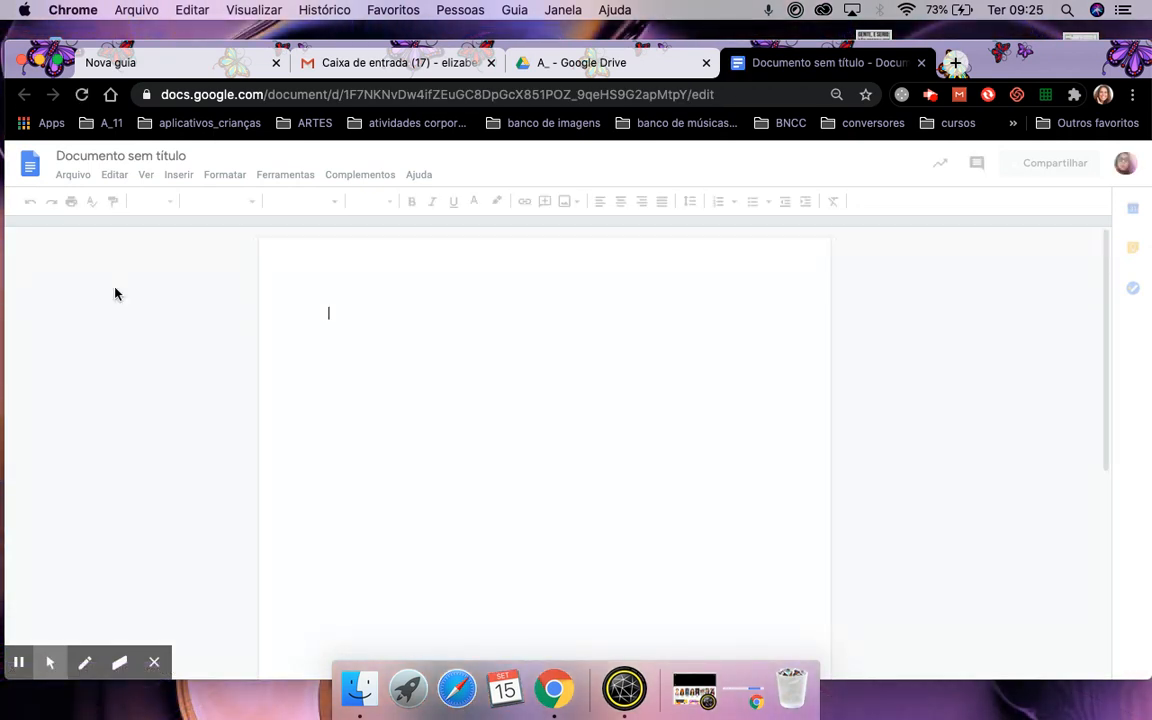
click(119, 156)
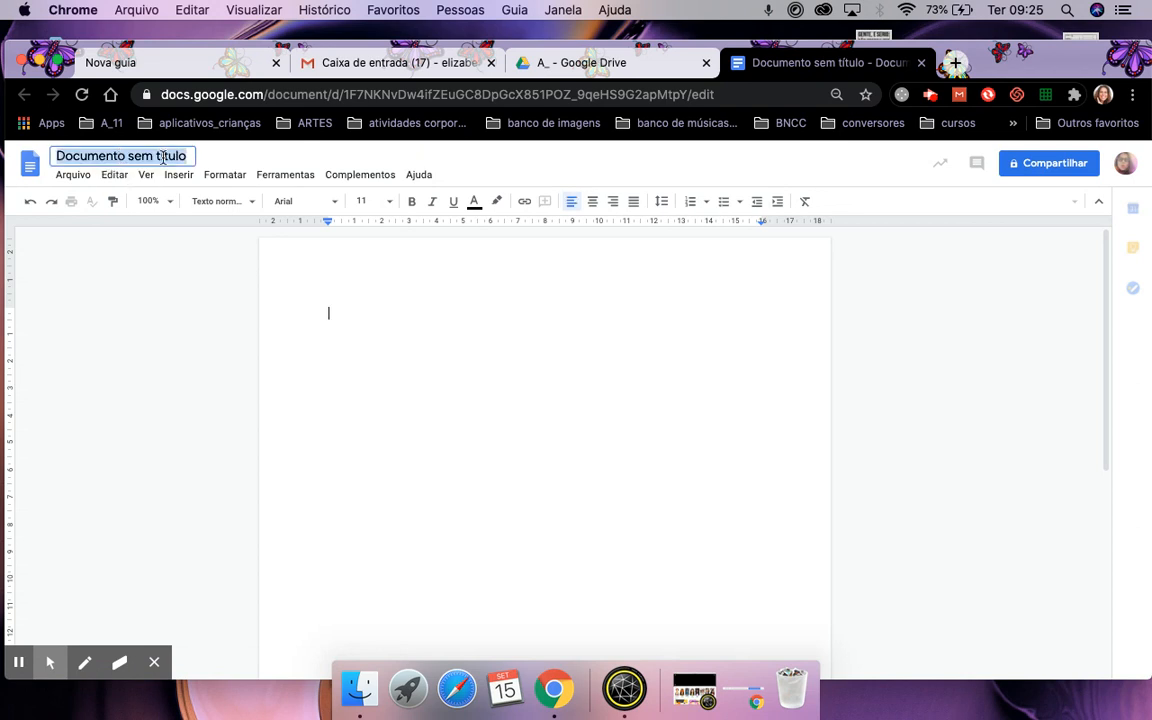
key(BackSpace)
text(Doc)
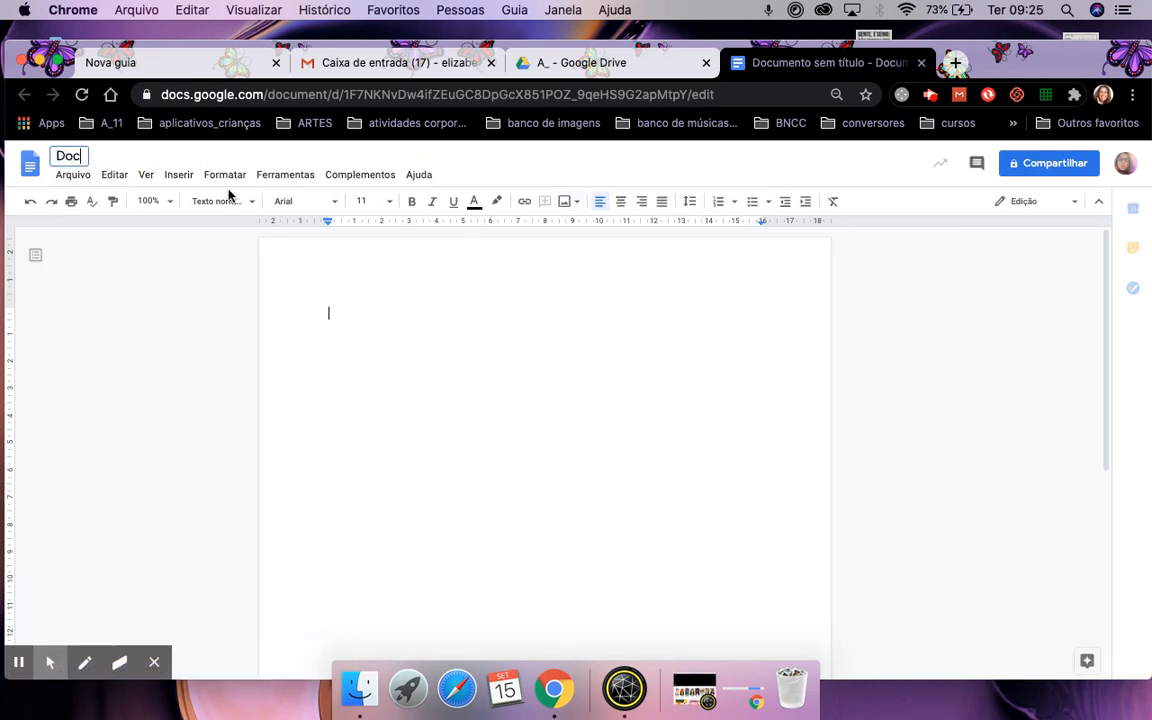
text(umento TESTE)
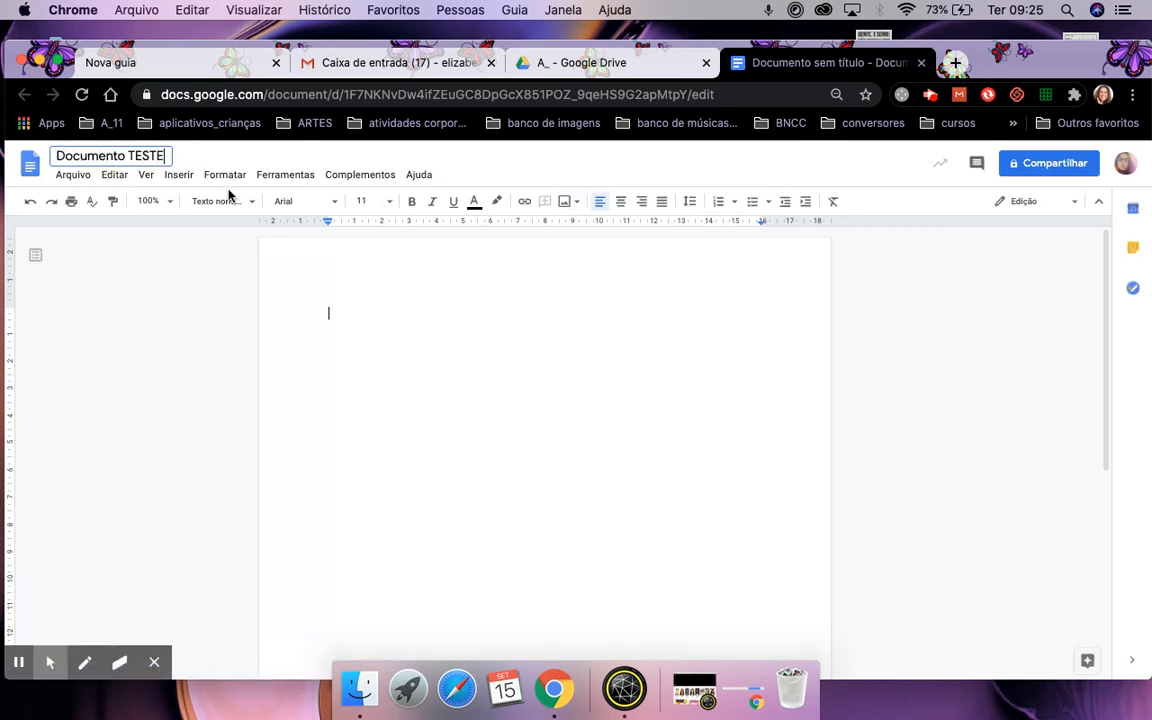
click(353, 308)
Write 'Documento TESTE' in the document body, add a new line, and close it.
text(Documento)
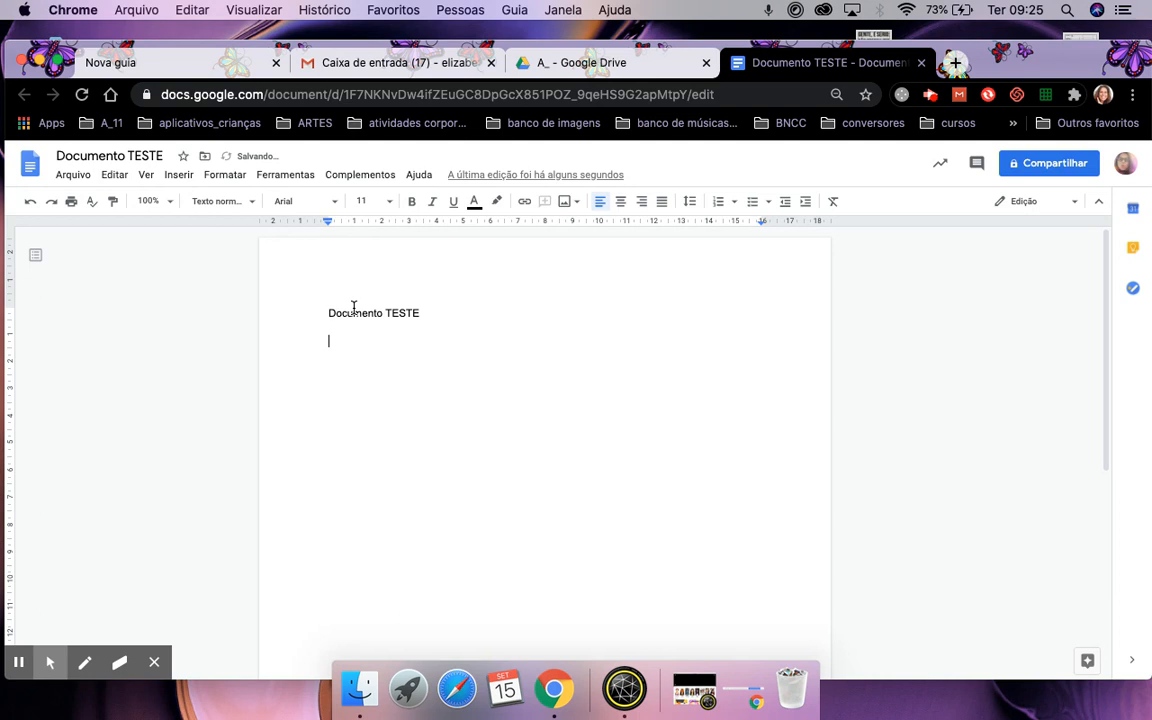
text(TESTE)
key(Return)
click(921, 63)
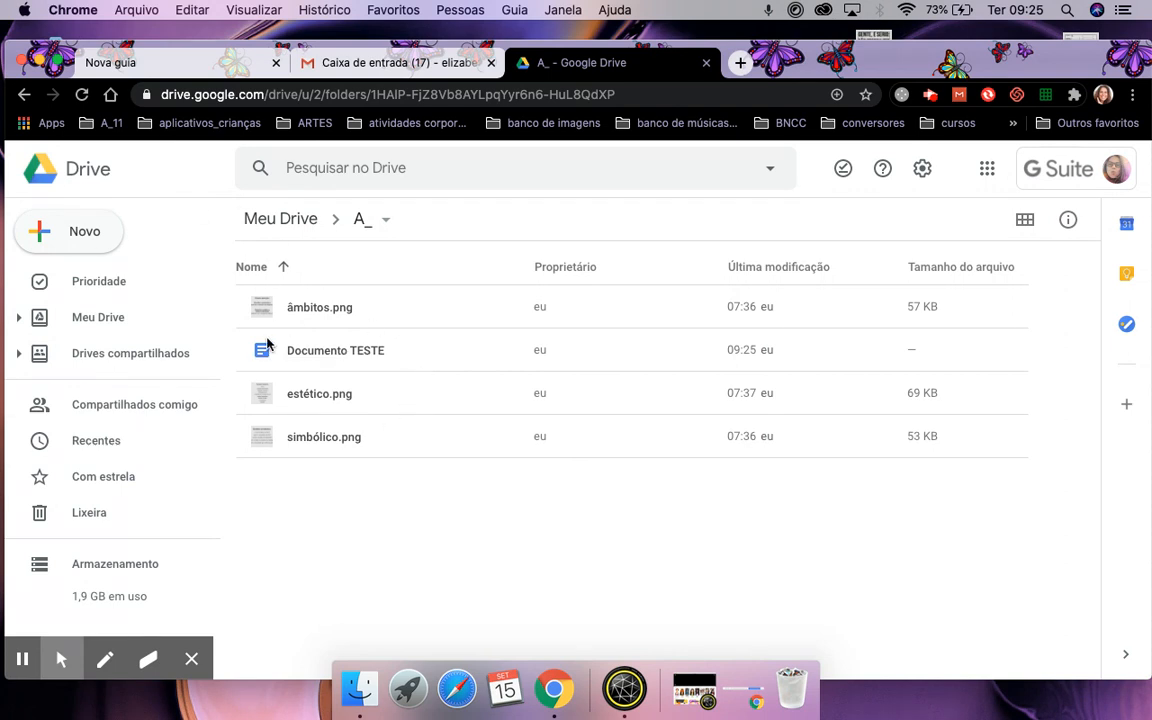
Create a new Google Slides presentation with 'TESTANDO' as the first slide's title, then close it.
click(70, 230)
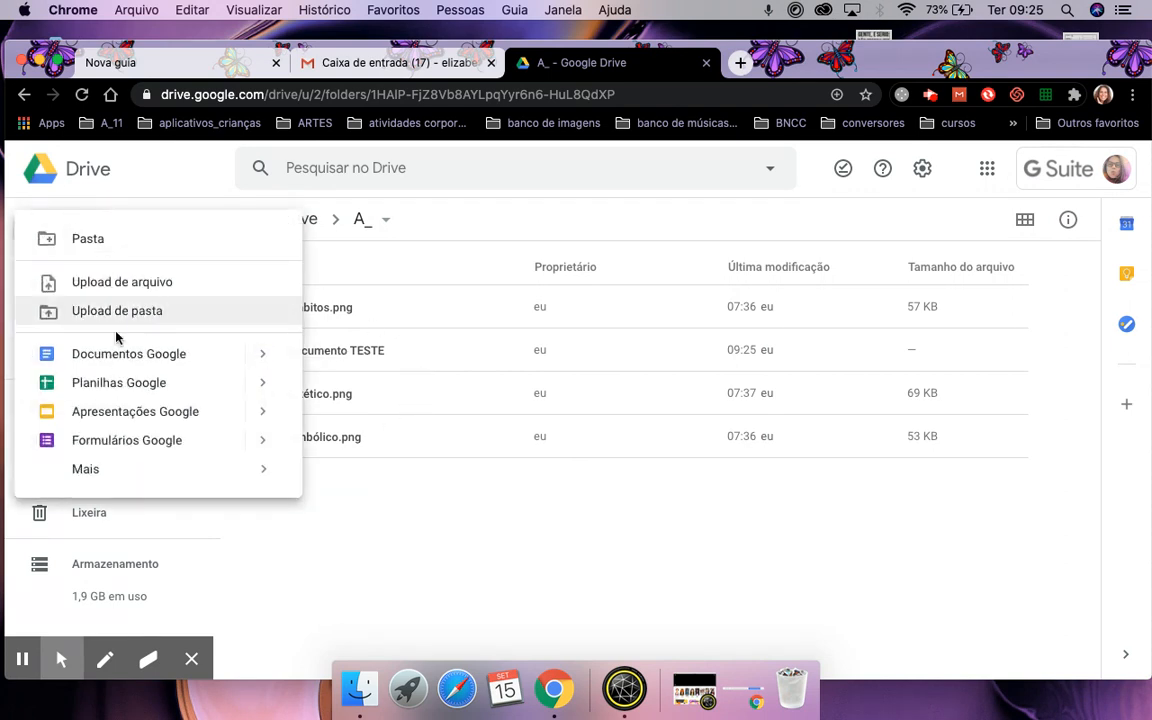
click(142, 418)
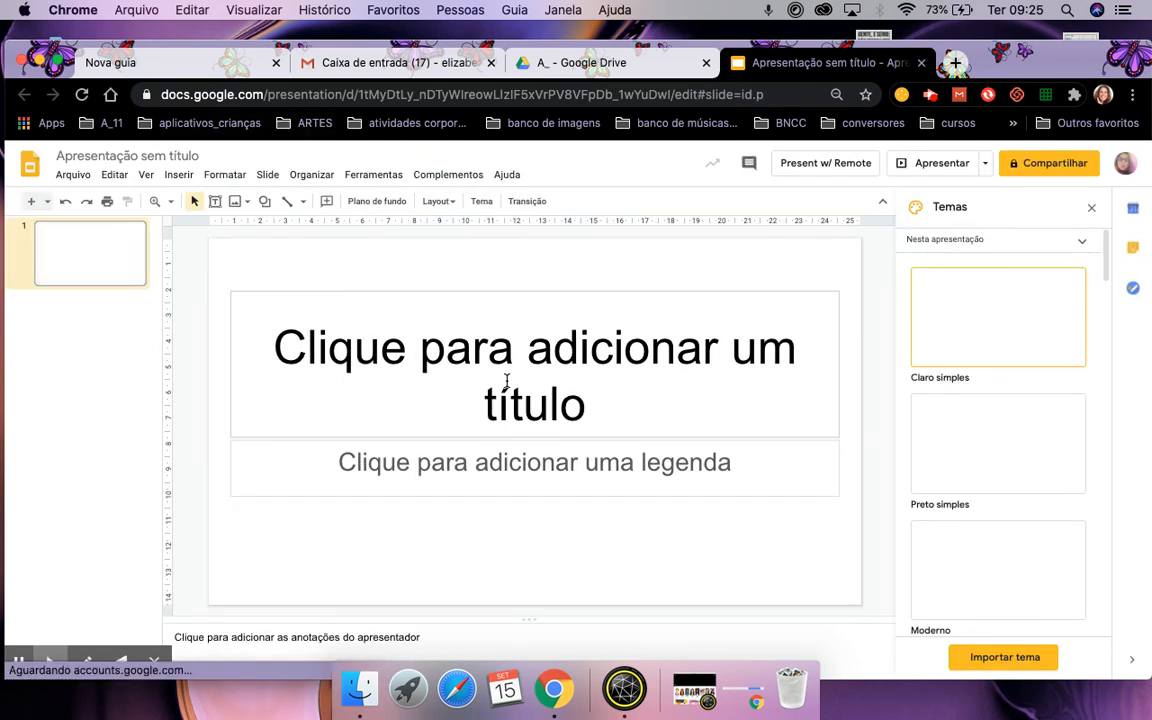
click(491, 353)
text(TESTANDO)
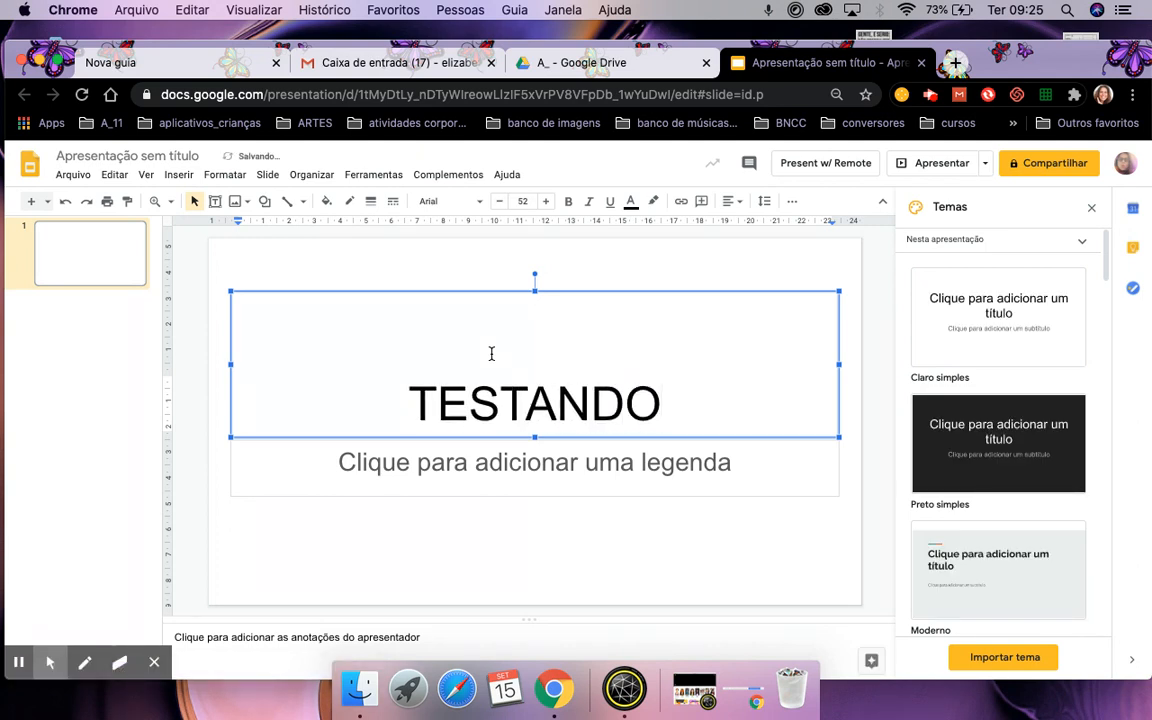
click(141, 155)
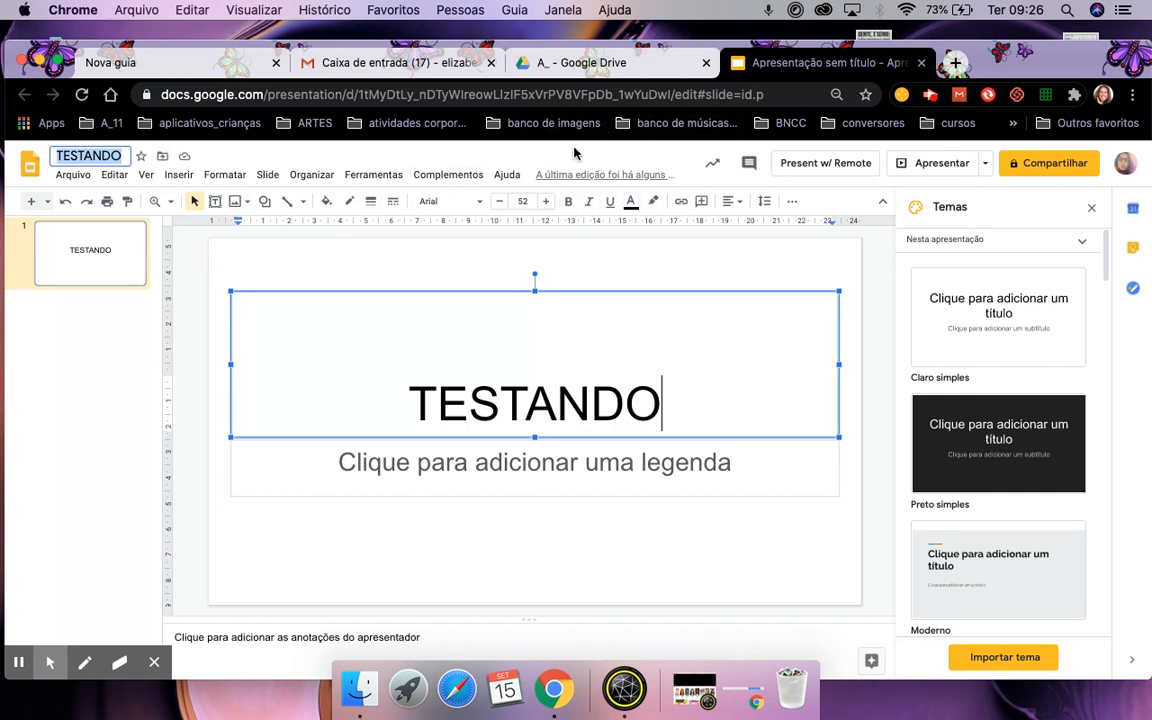
click(921, 63)
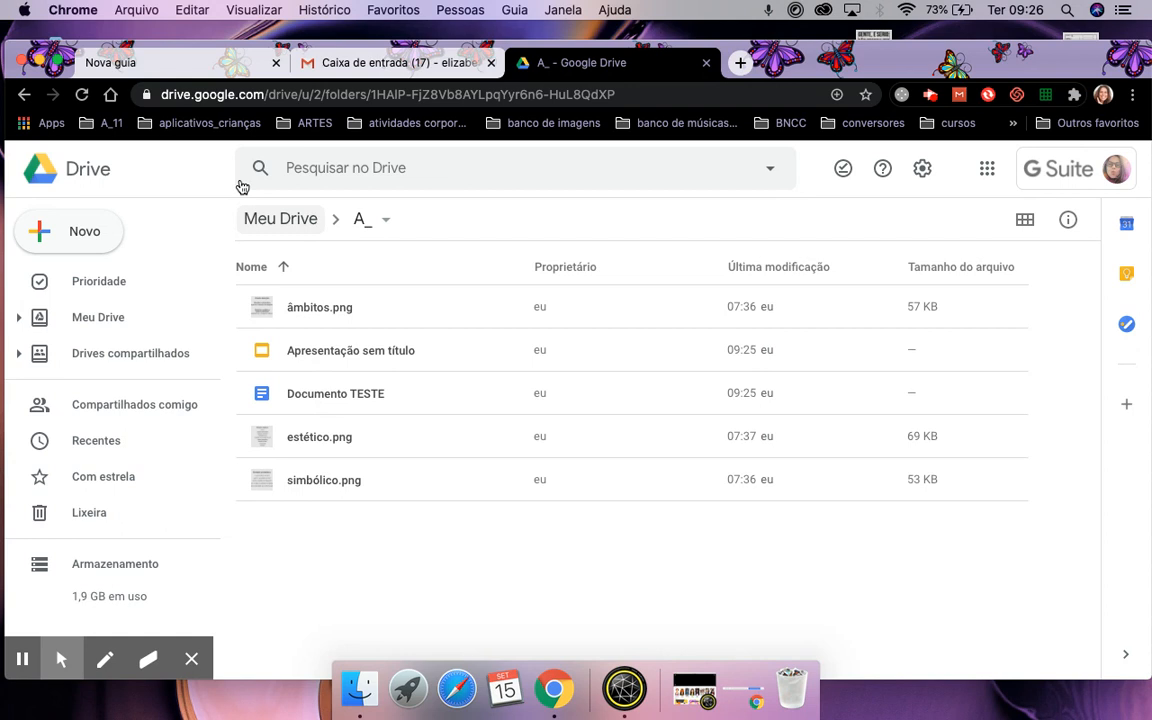
Reopen the untitled presentation from the refreshed A_ folder, name it TESTANDO, and close it.
click(82, 96)
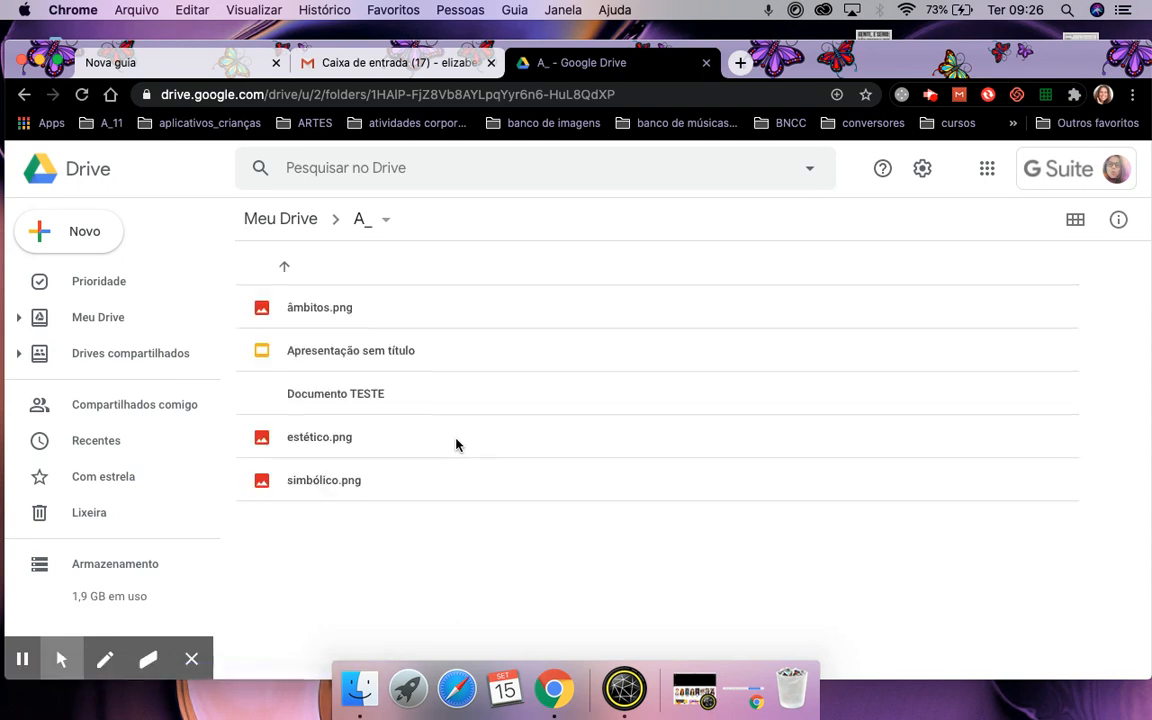
double_click(361, 363)
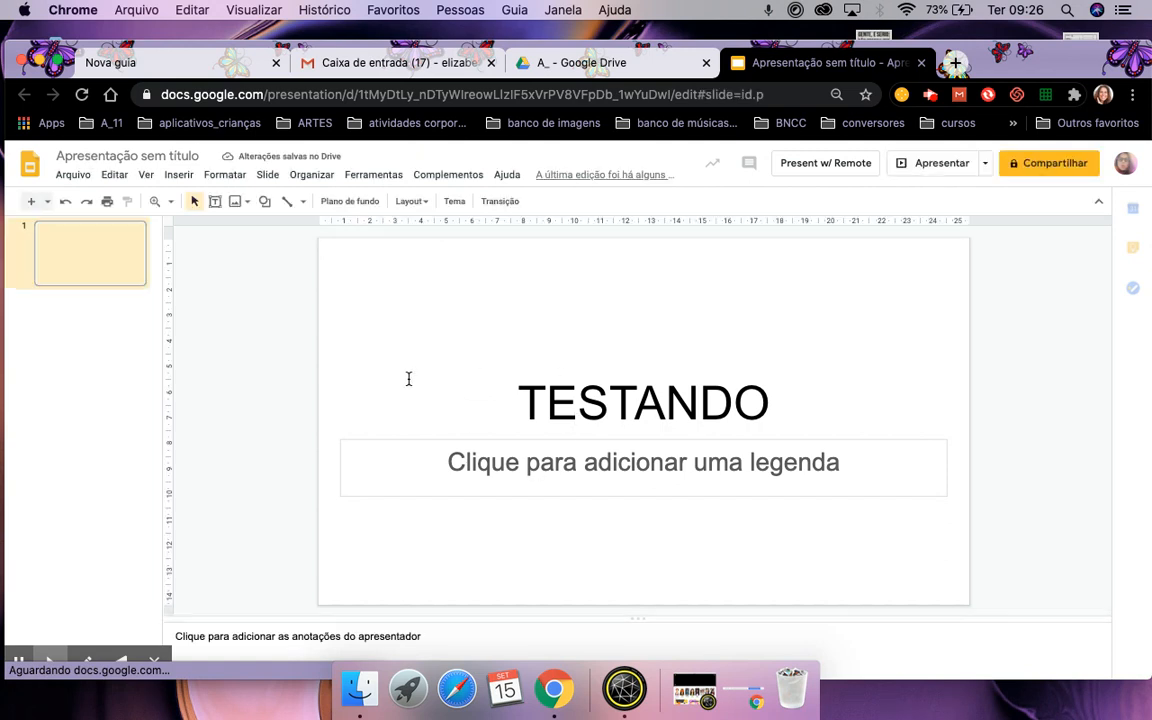
click(110, 157)
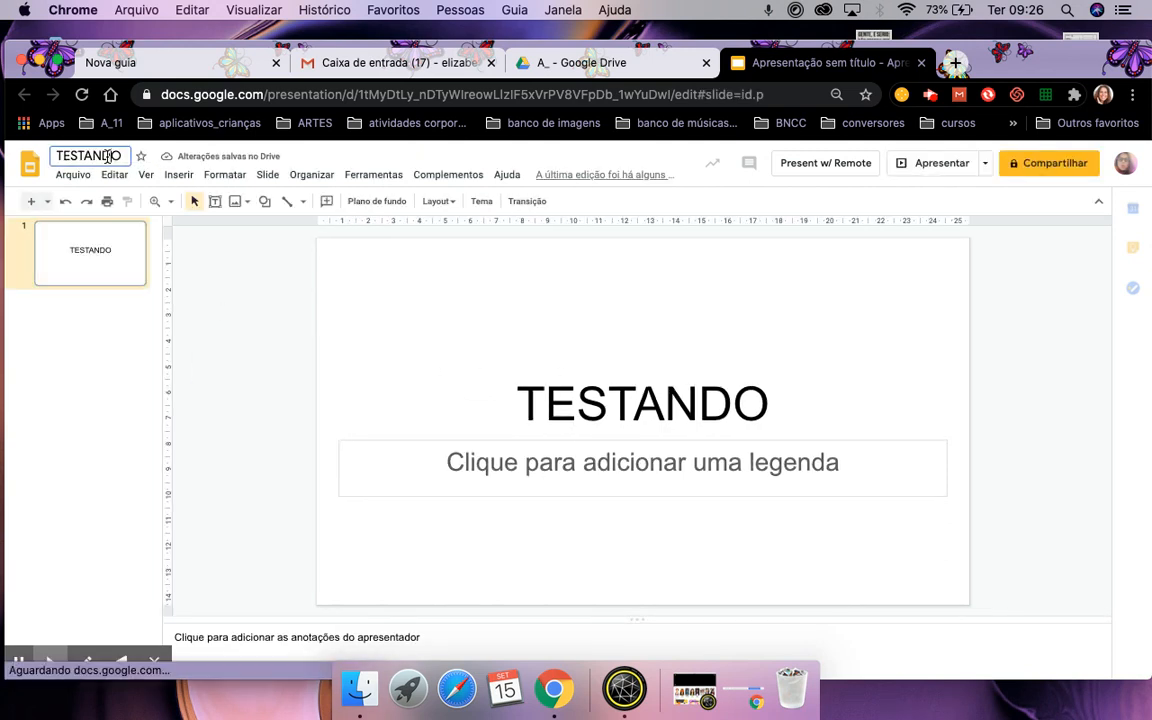
key(Return)
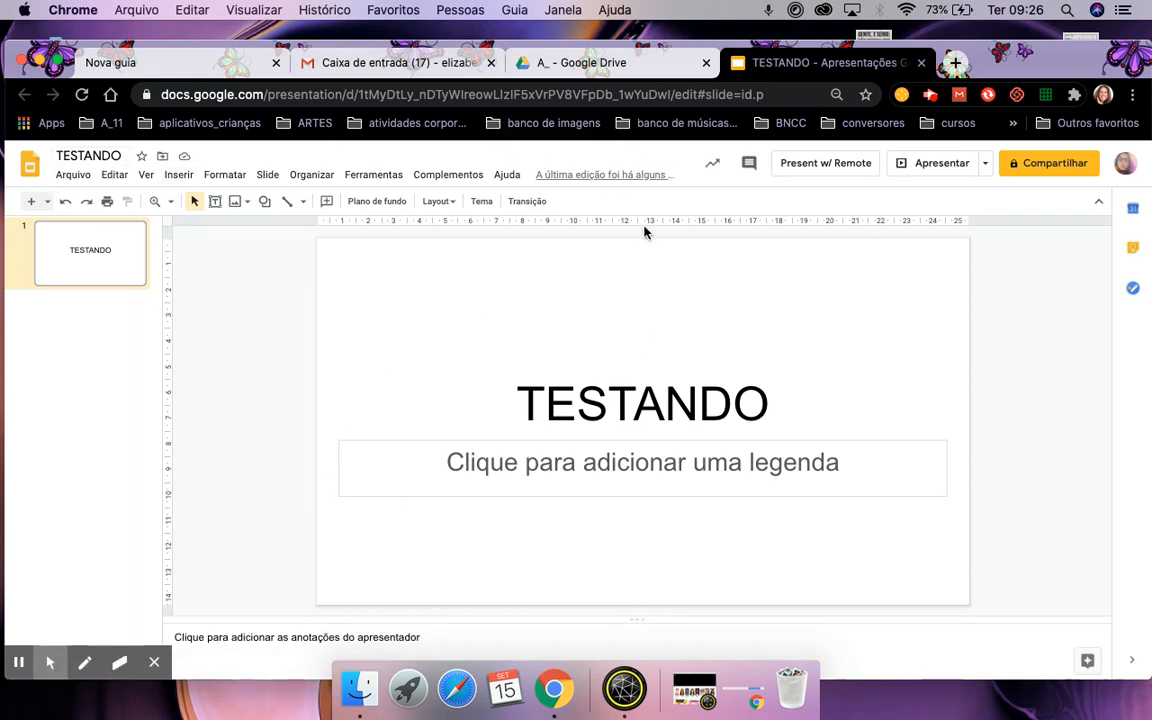
click(921, 62)
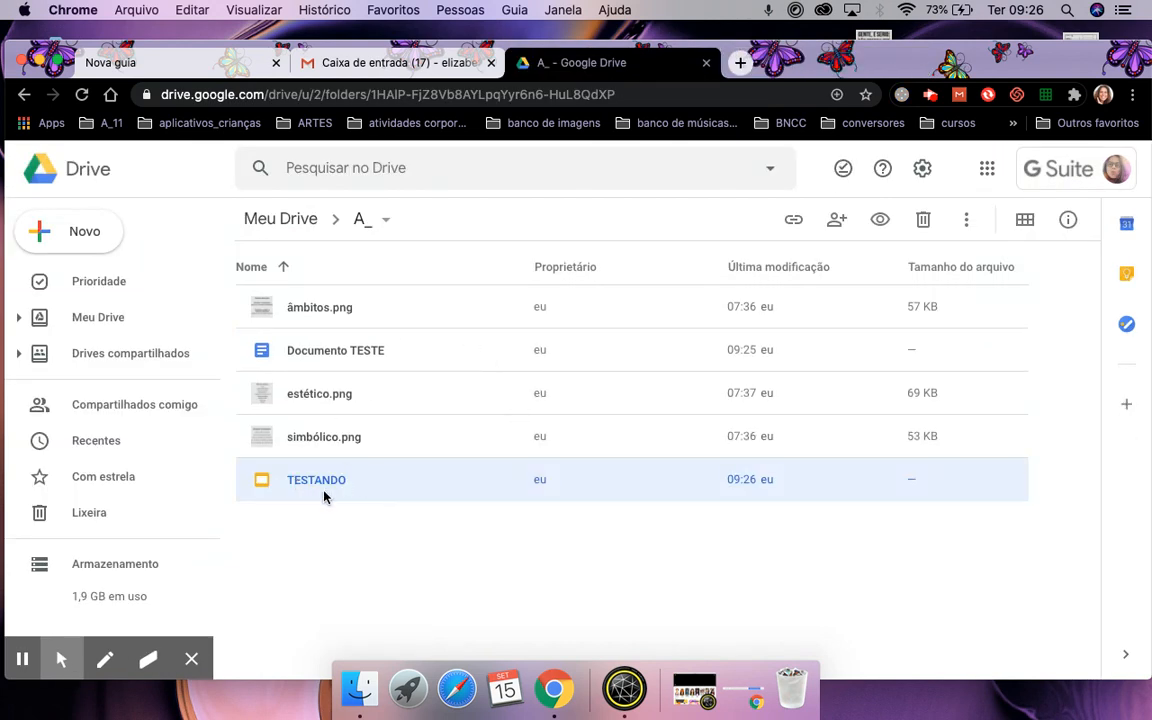
Look over the Novo menu's Mais options, then select the Documento TESTE file in A_.
click(88, 233)
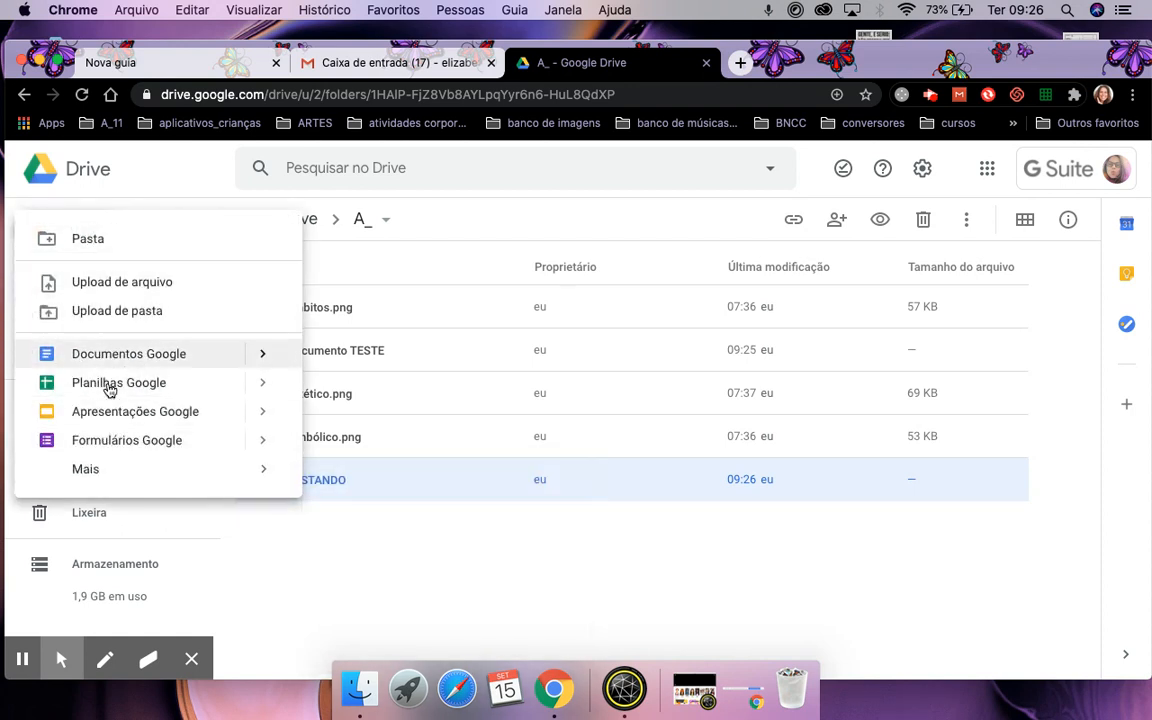
mouse_move(110, 472)
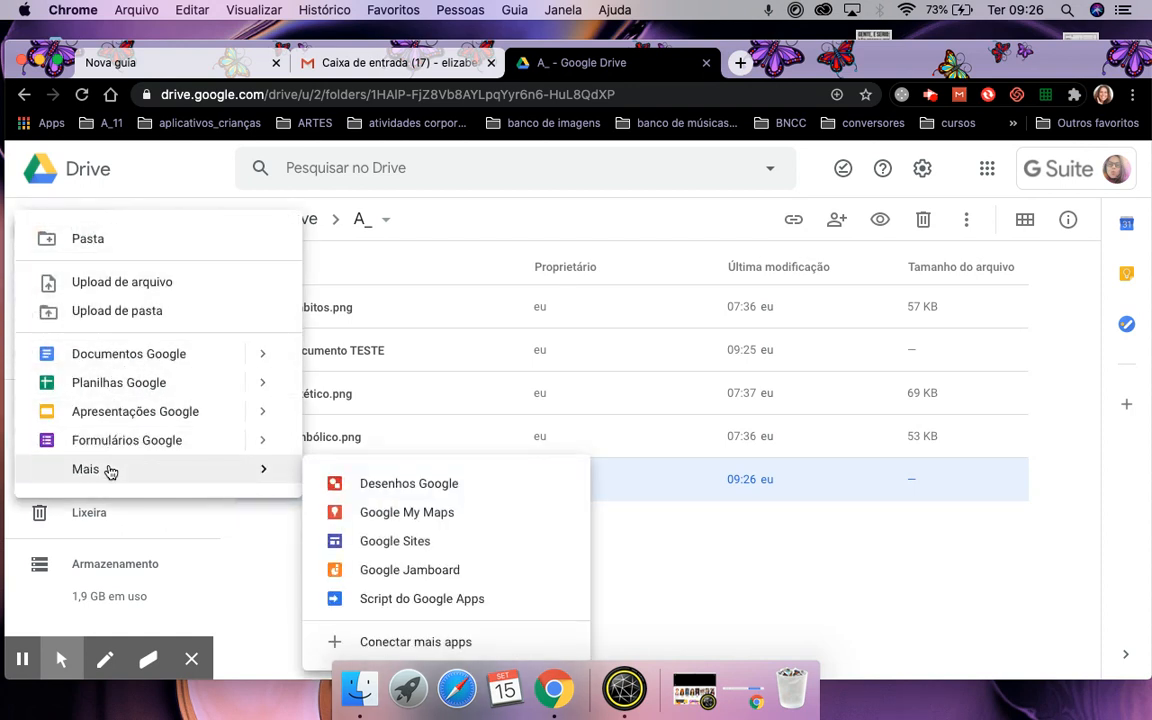
click(738, 590)
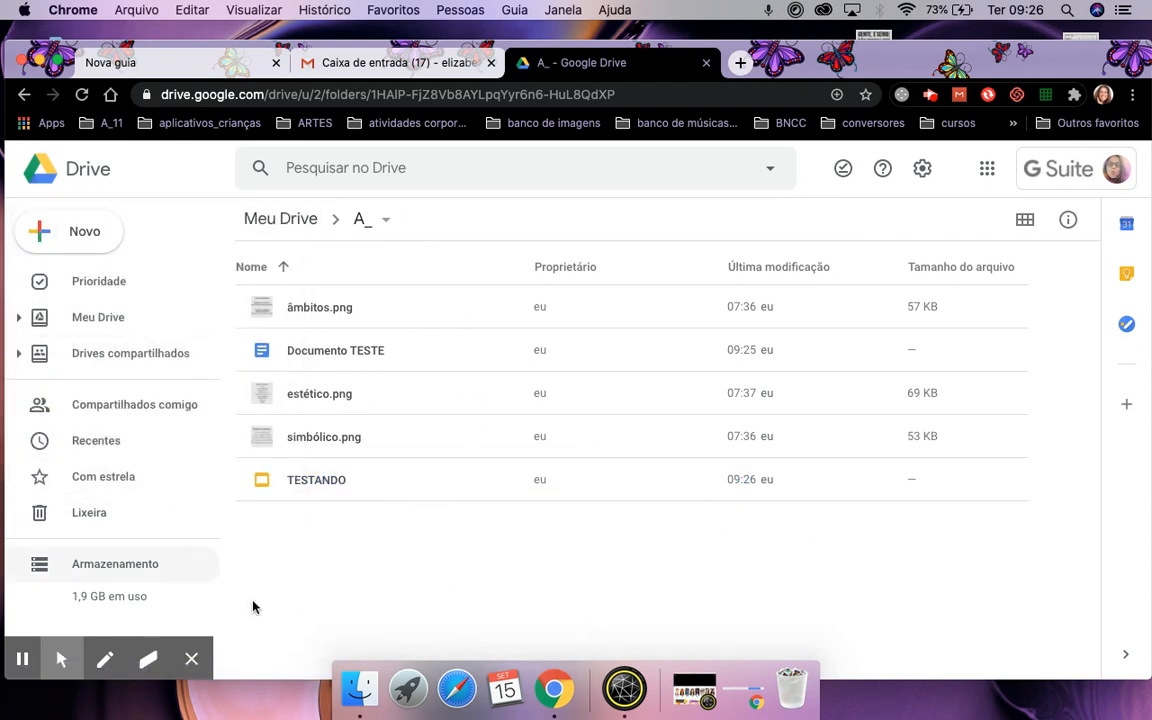
click(318, 358)
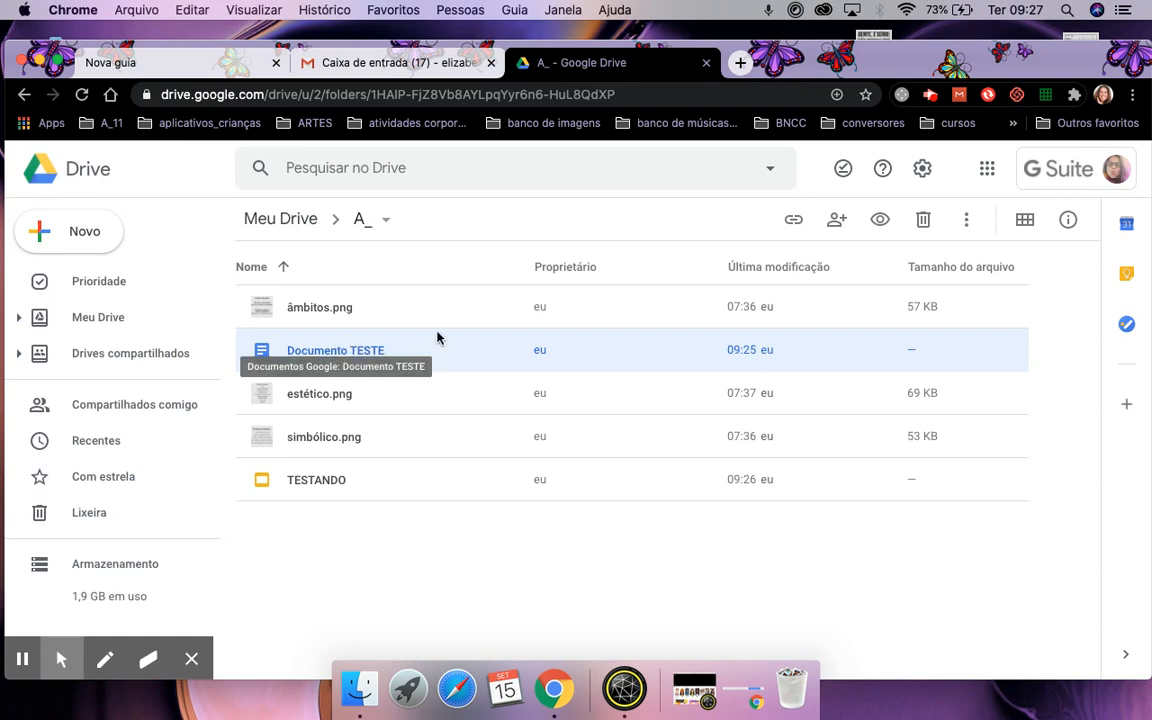
click(835, 225)
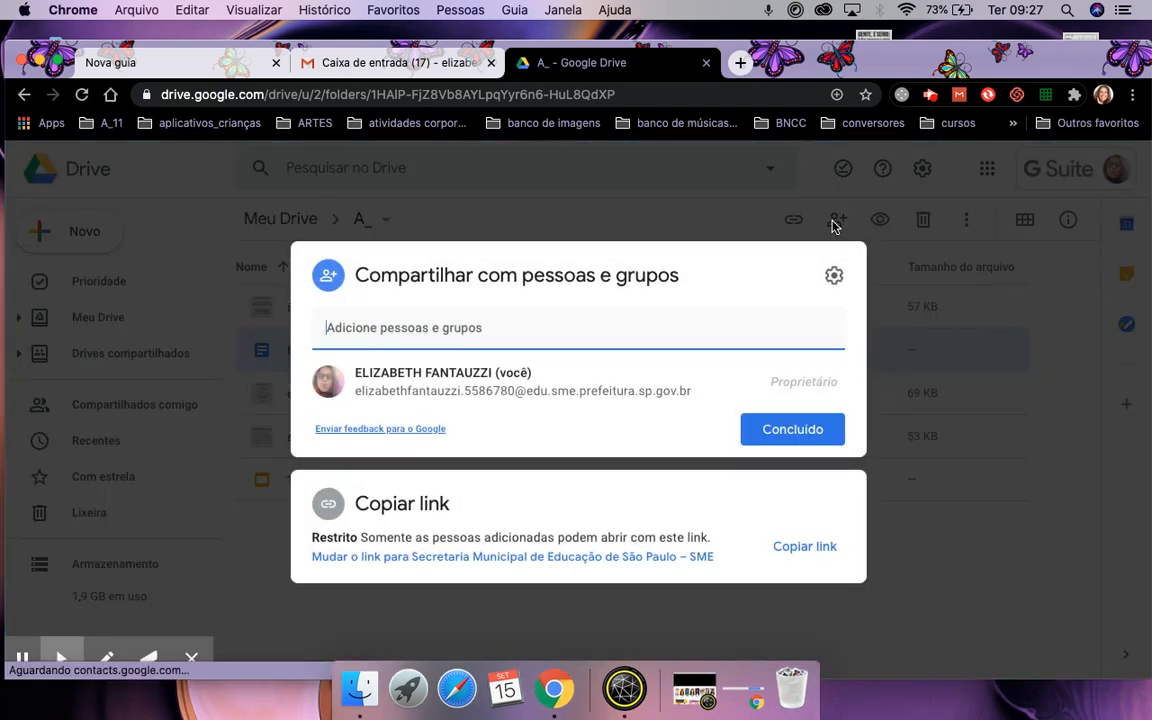
text(andrea)
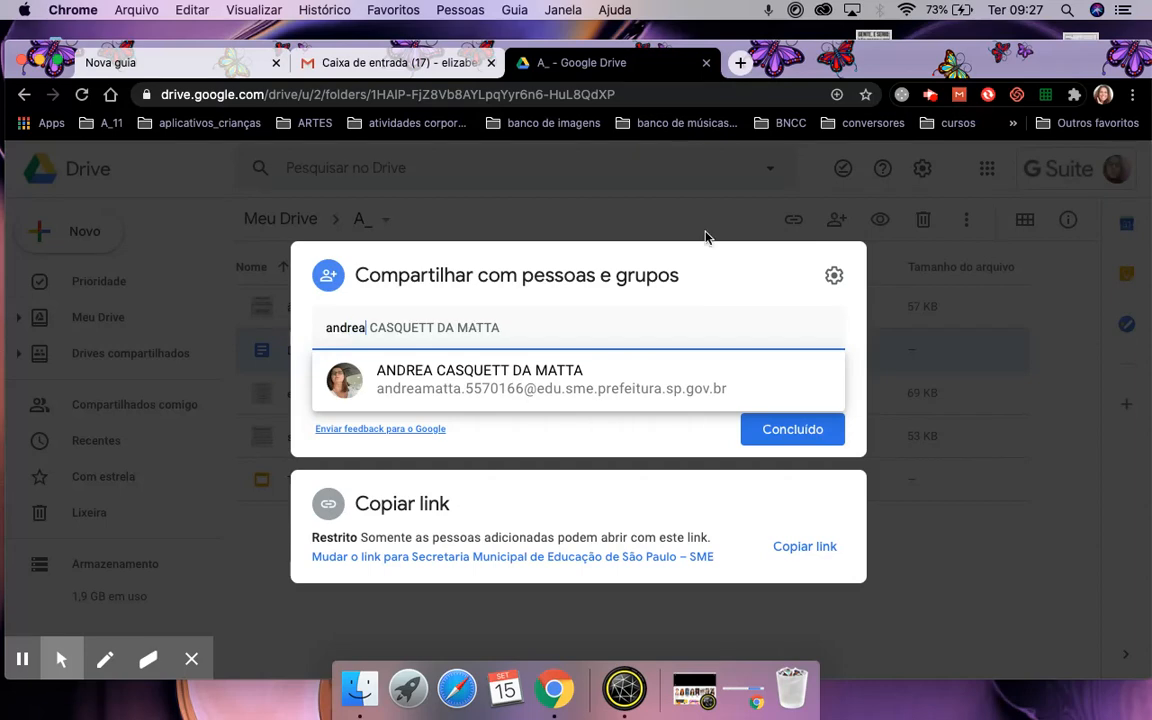
click(546, 380)
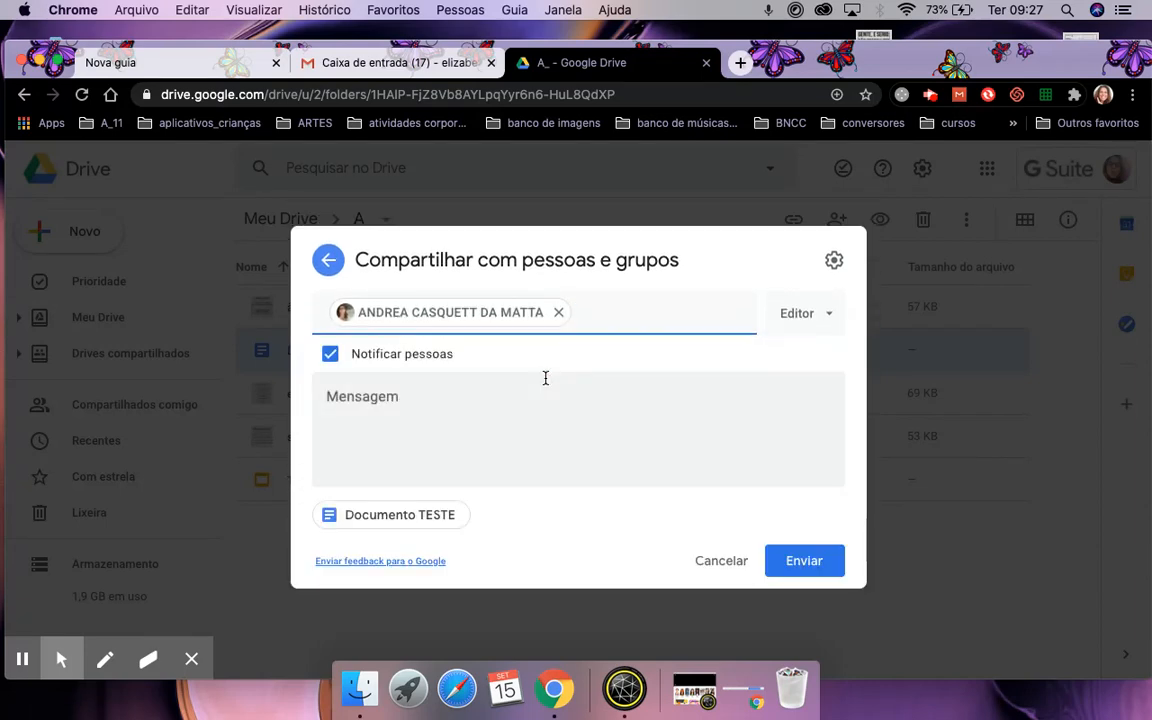
click(831, 317)
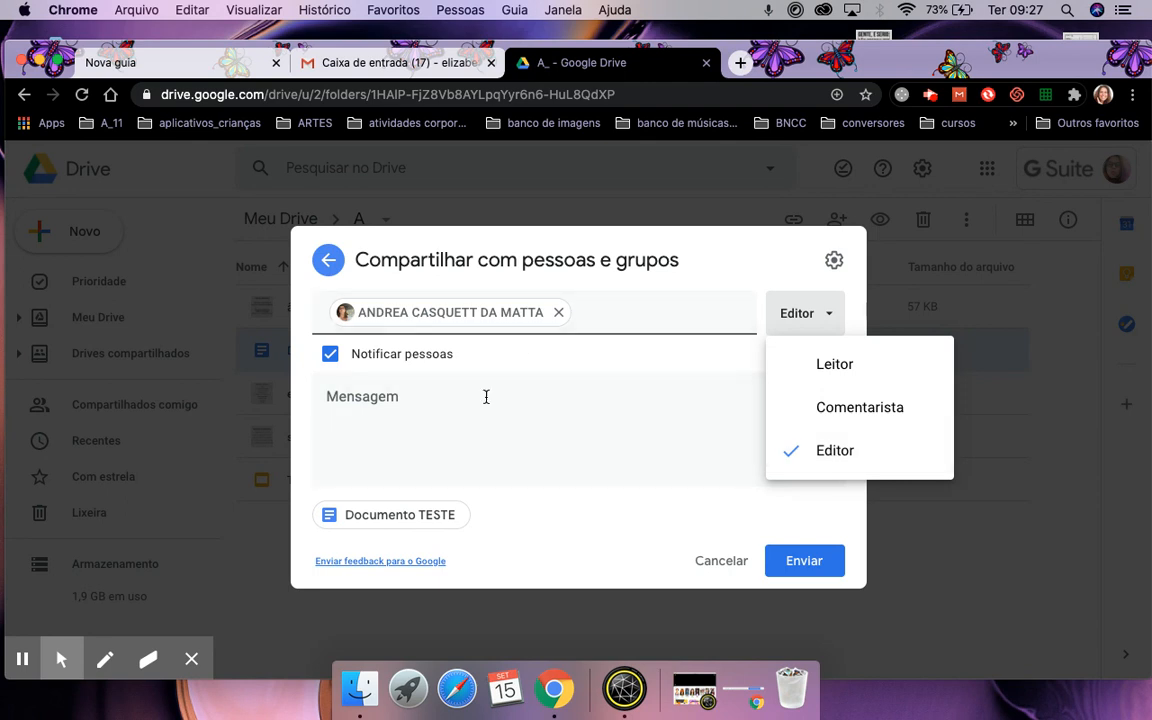
click(395, 404)
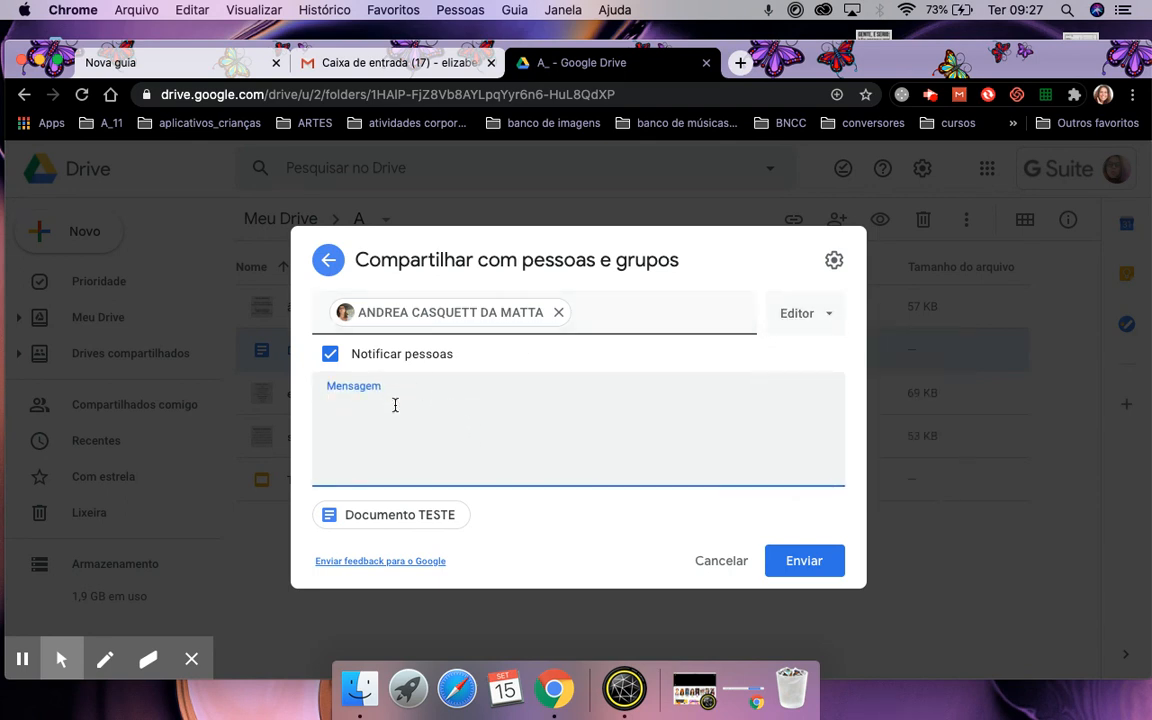
click(331, 356)
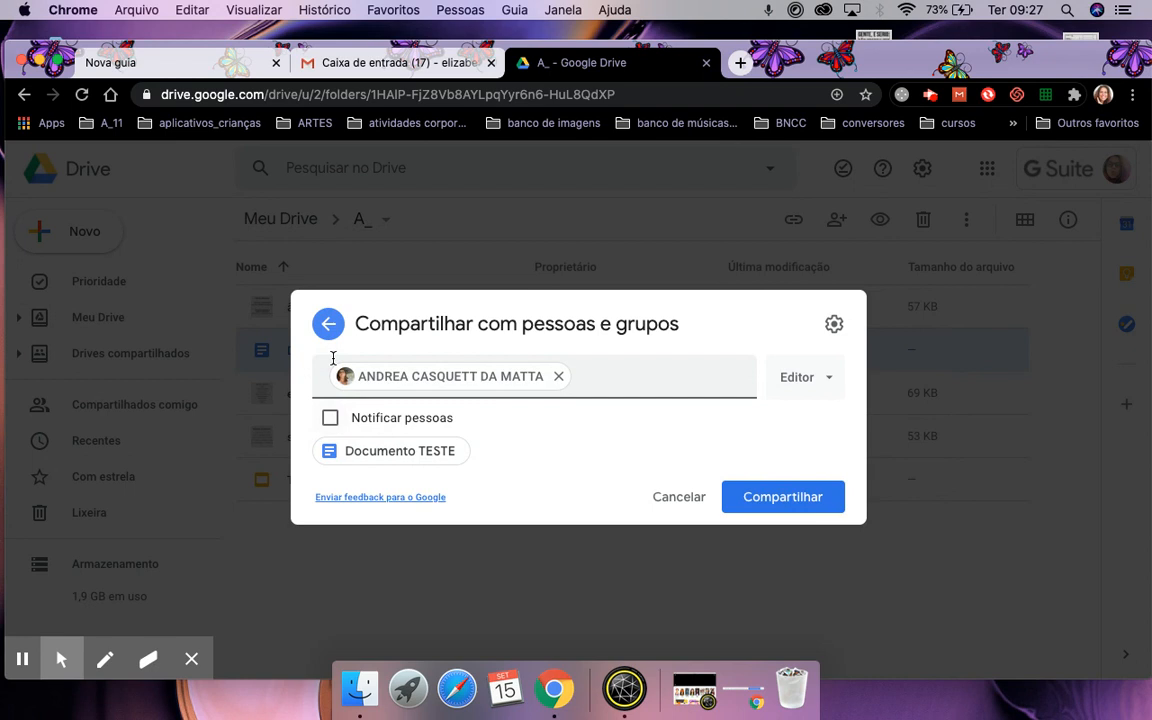
click(329, 417)
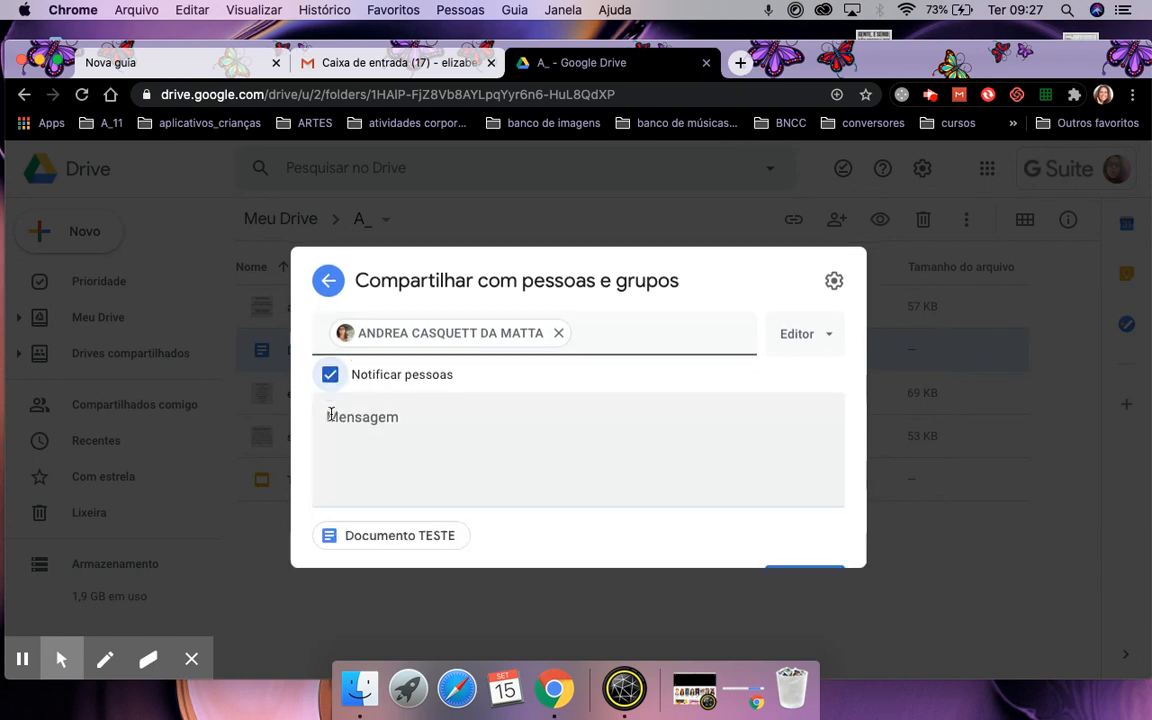
click(344, 399)
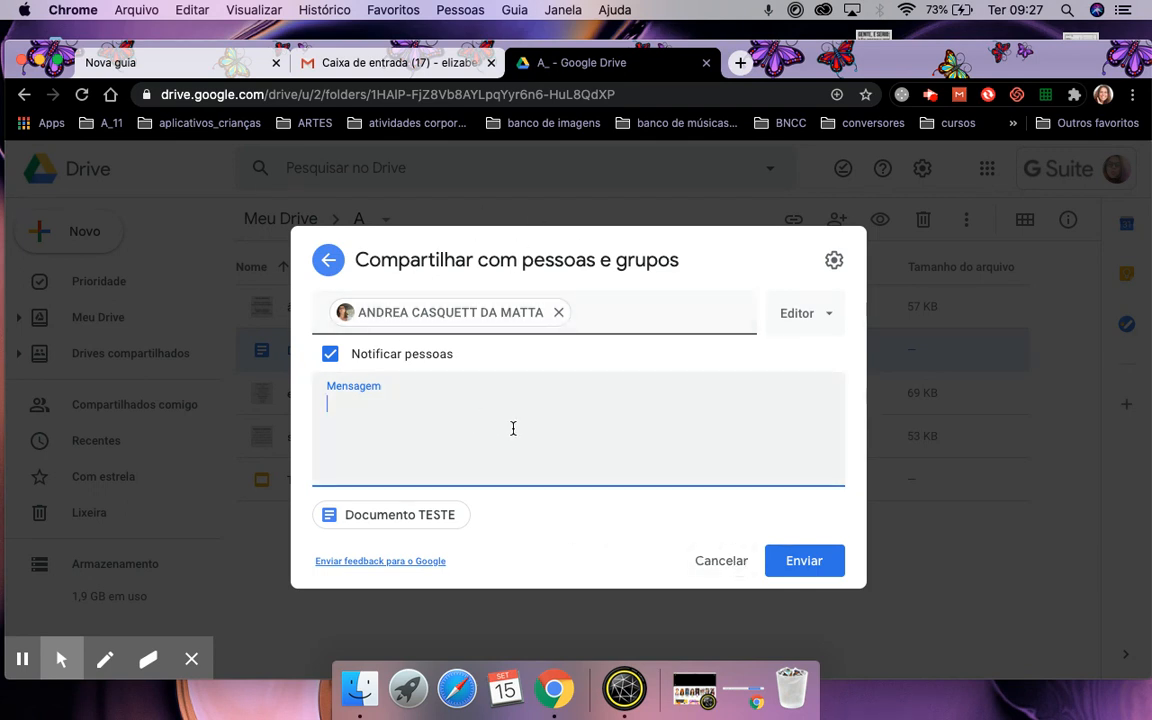
click(721, 564)
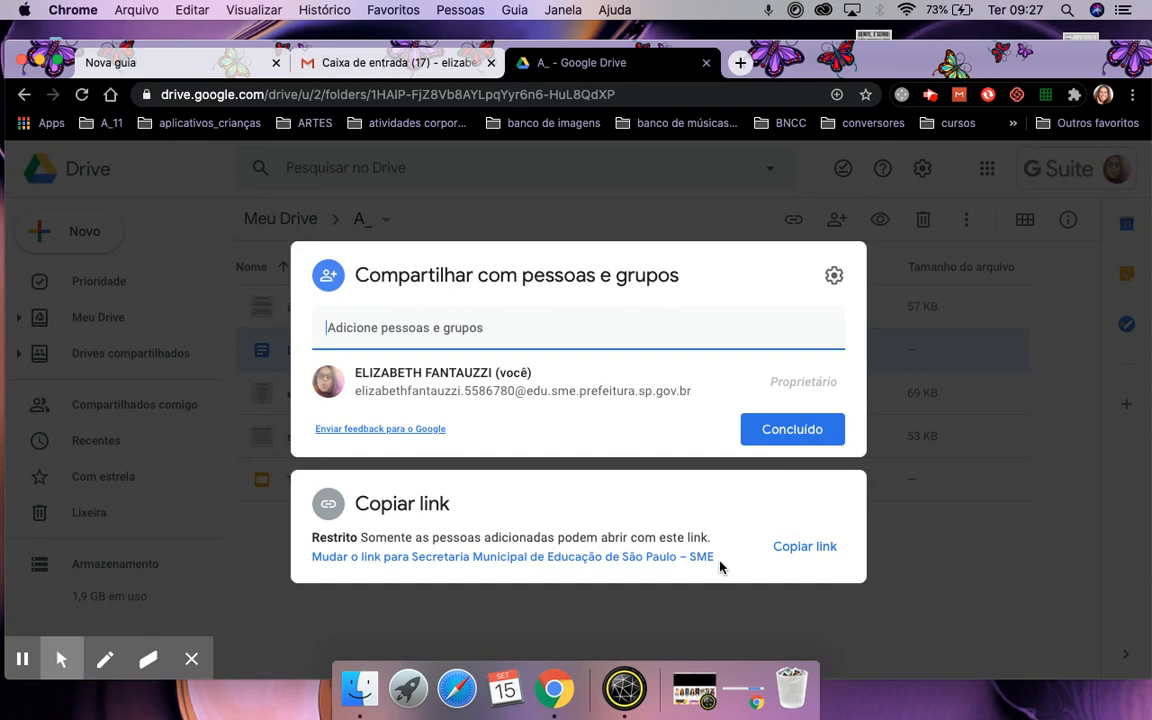
click(792, 429)
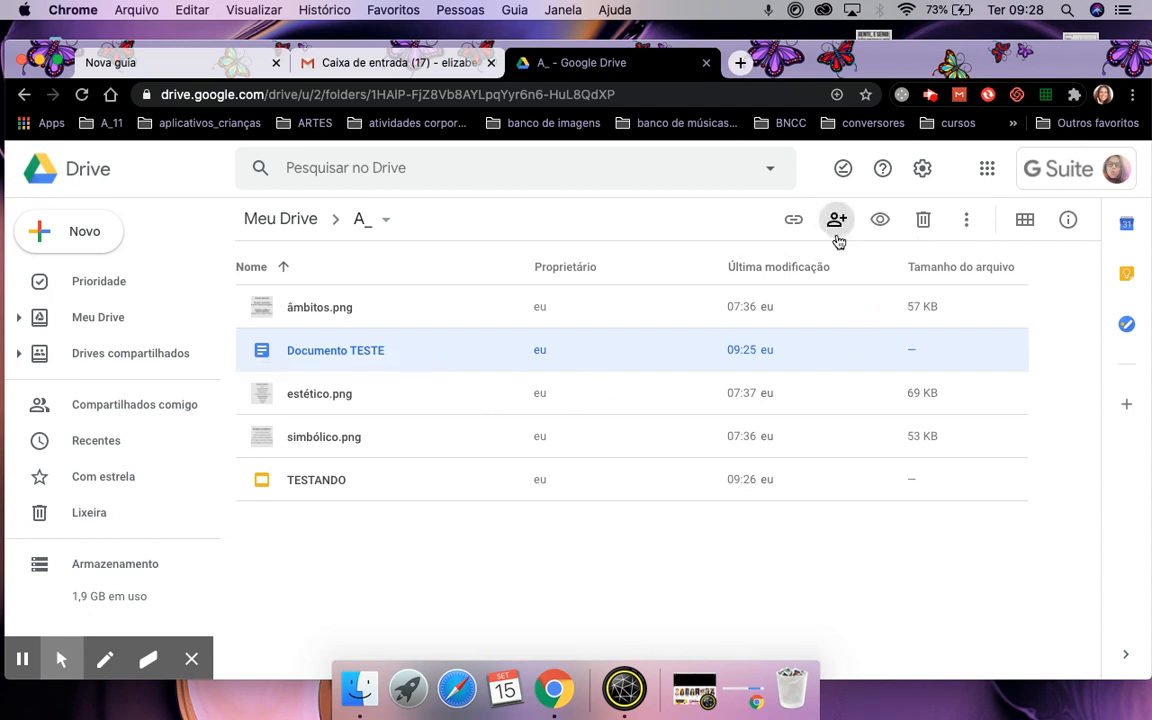
Generate a shareable link for Documento TESTE from its context menu.
right_click(406, 355)
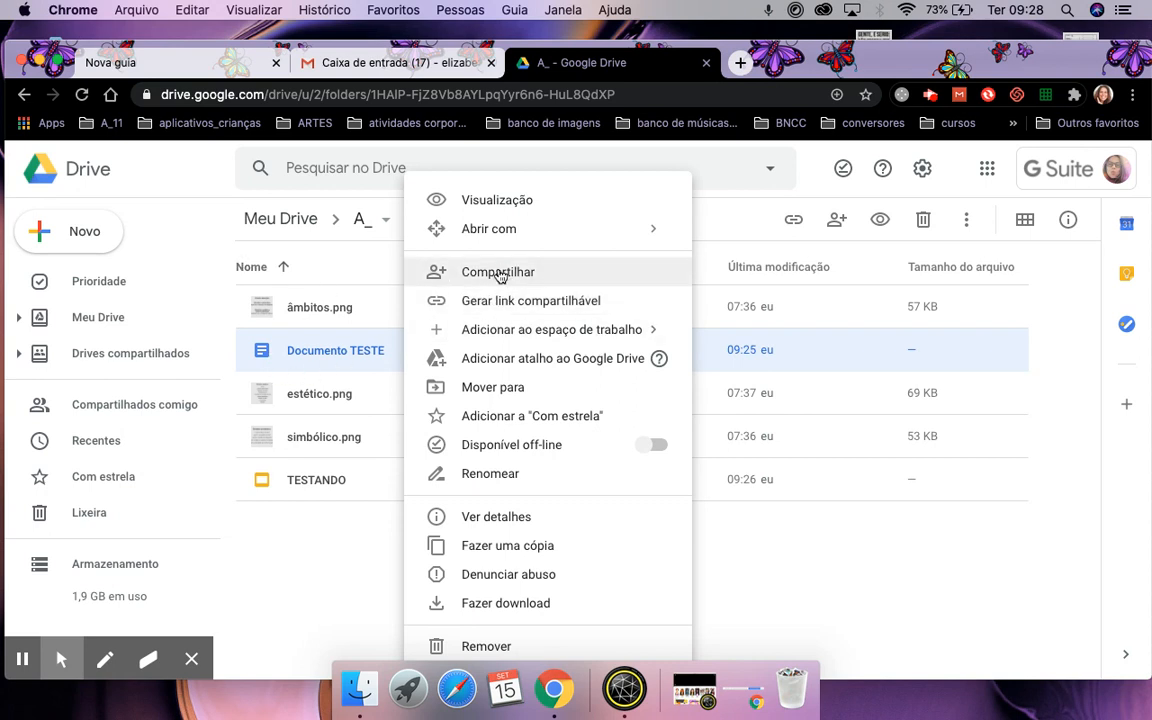
click(575, 304)
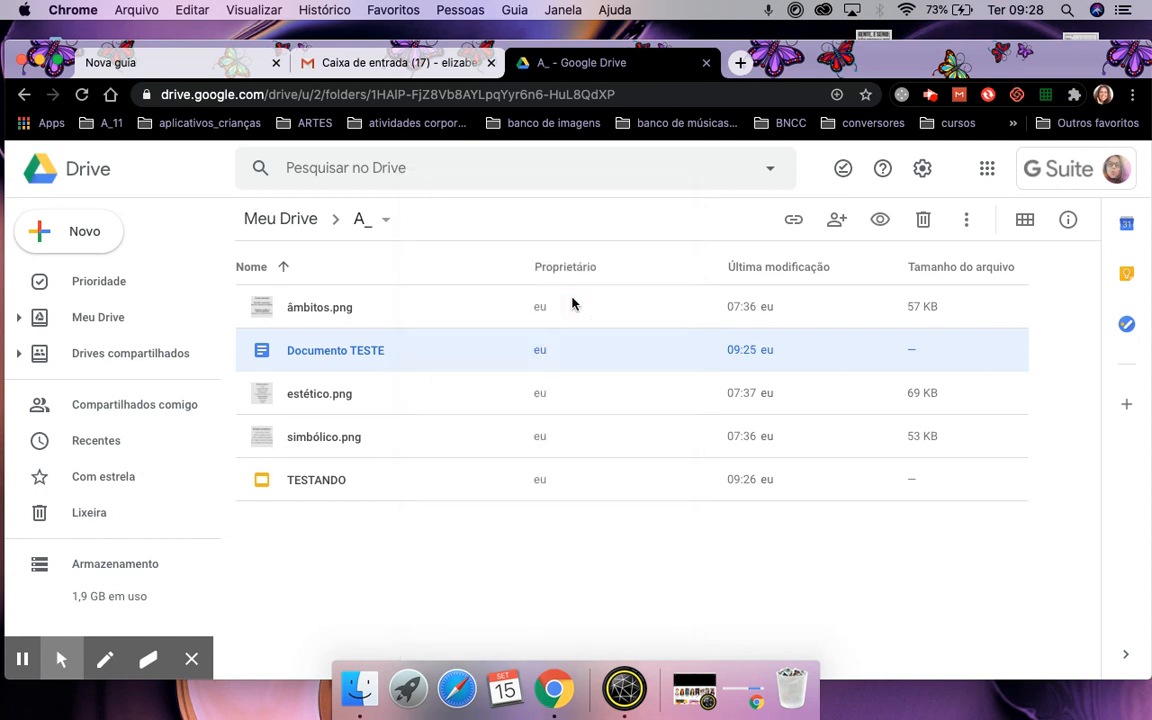
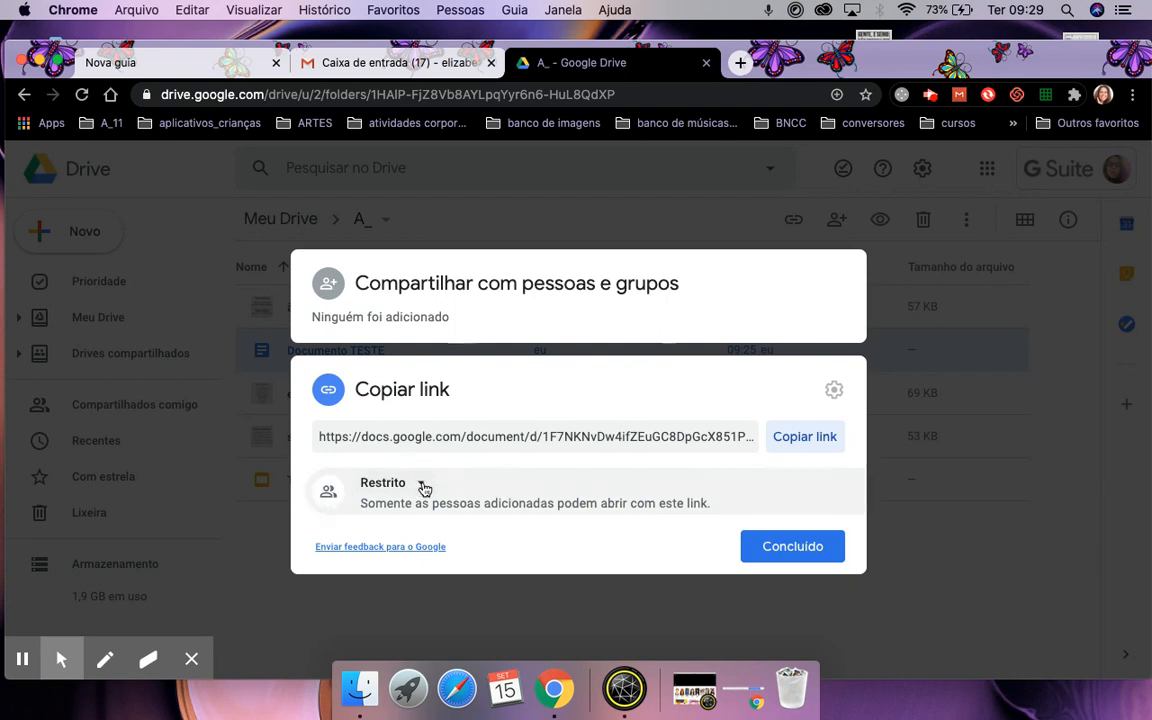
Set Documento TESTE's general access to 'Qualquer pessoa com o link' as Leitor and copy its link.
click(423, 484)
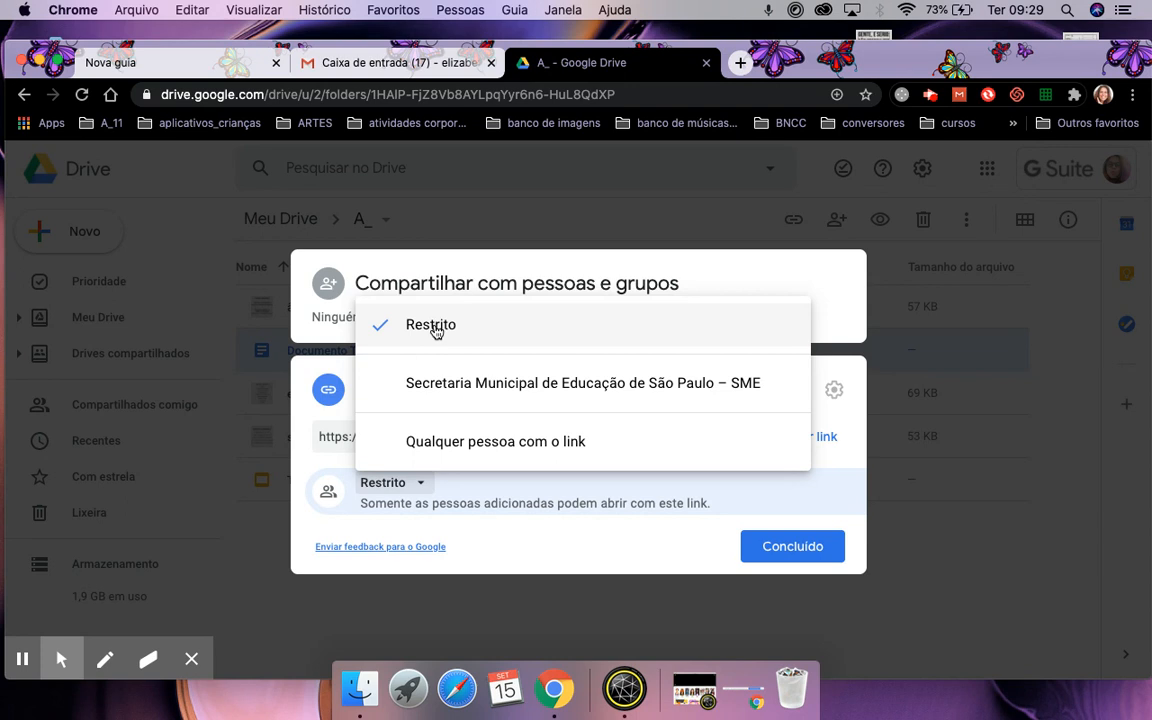
click(451, 385)
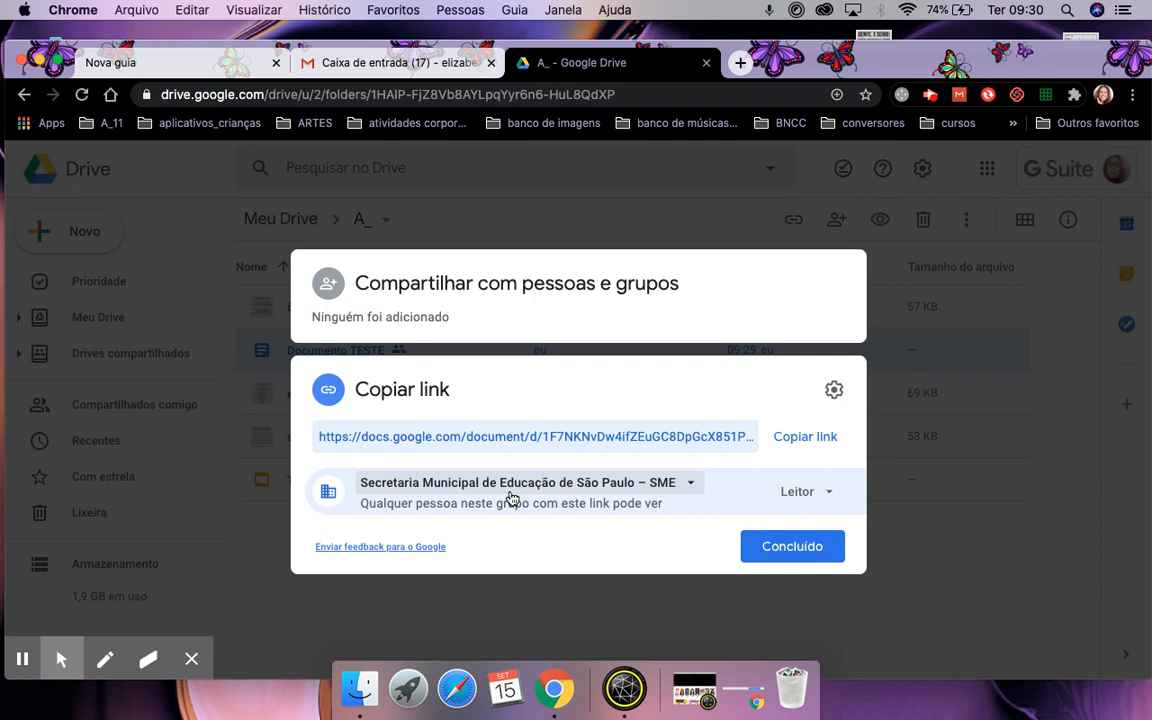
click(797, 492)
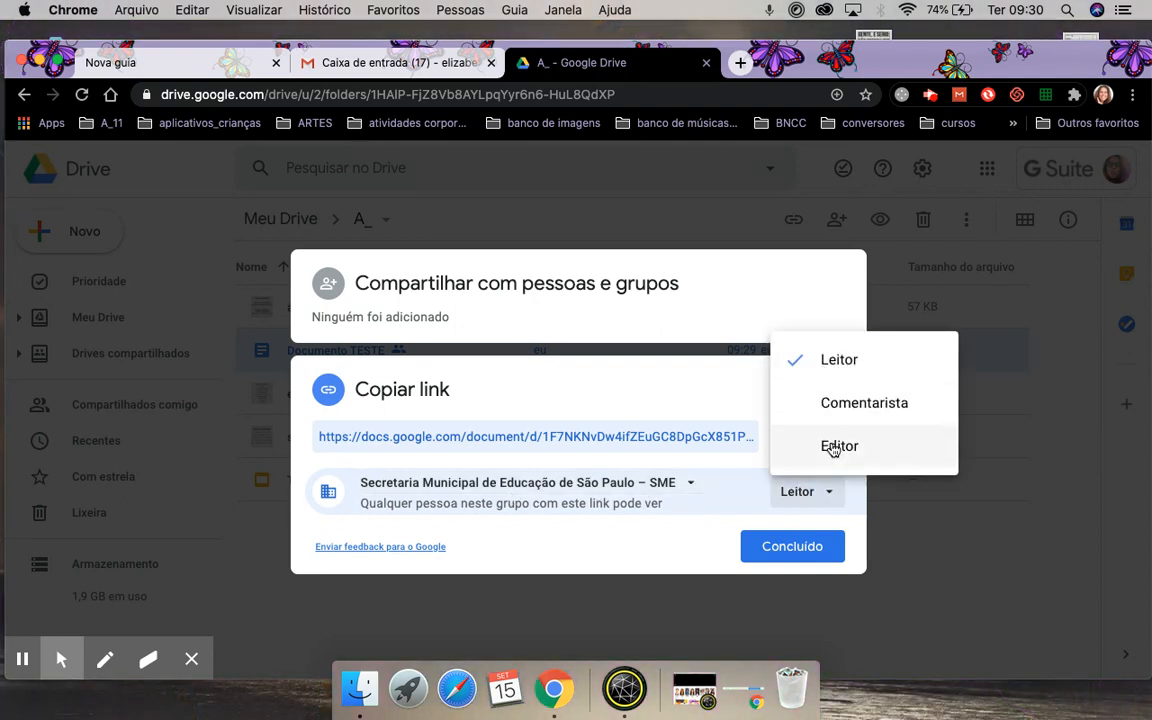
click(689, 482)
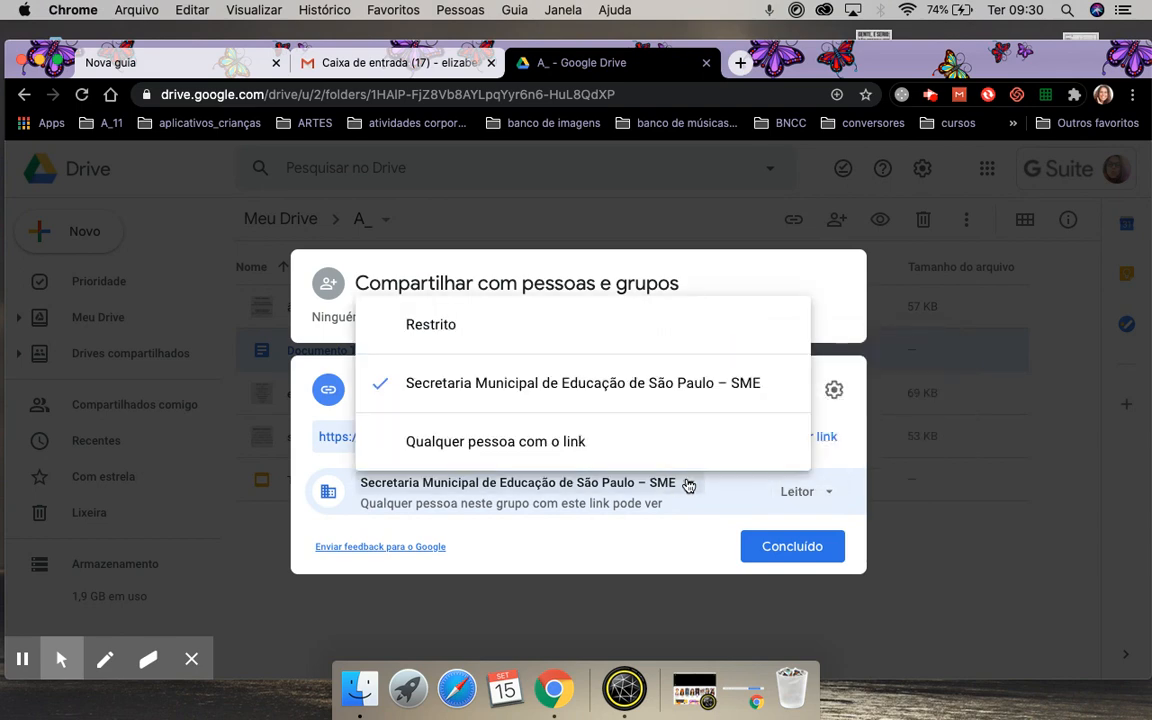
click(507, 442)
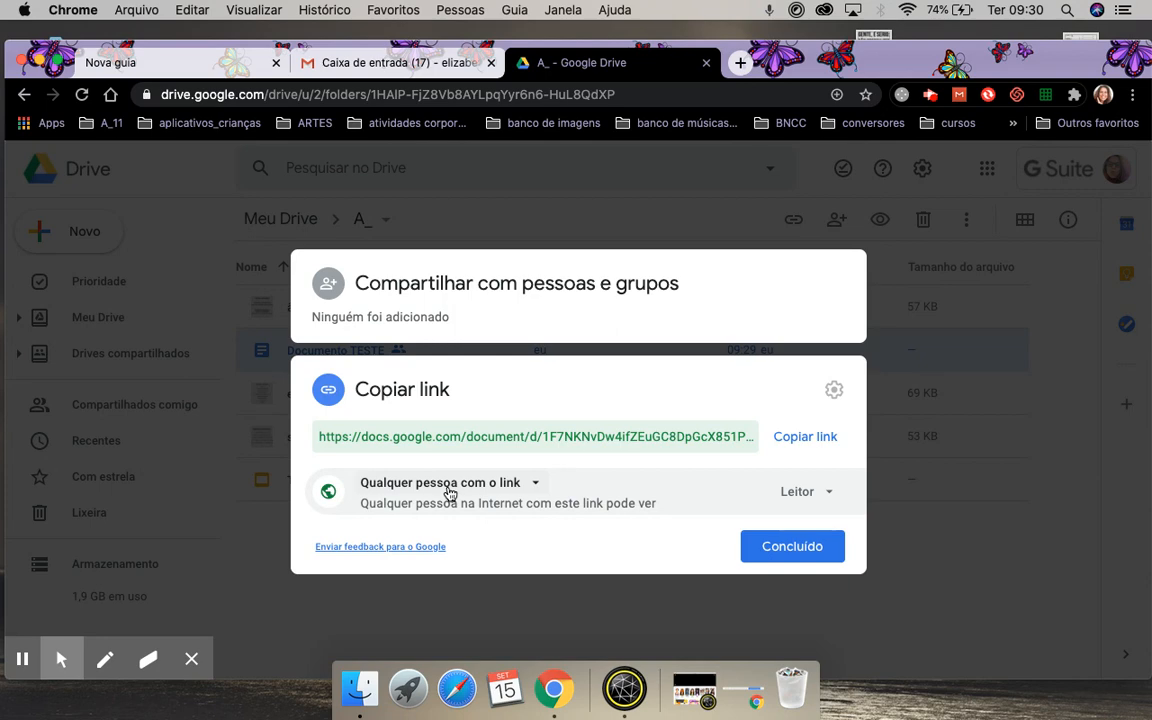
click(811, 496)
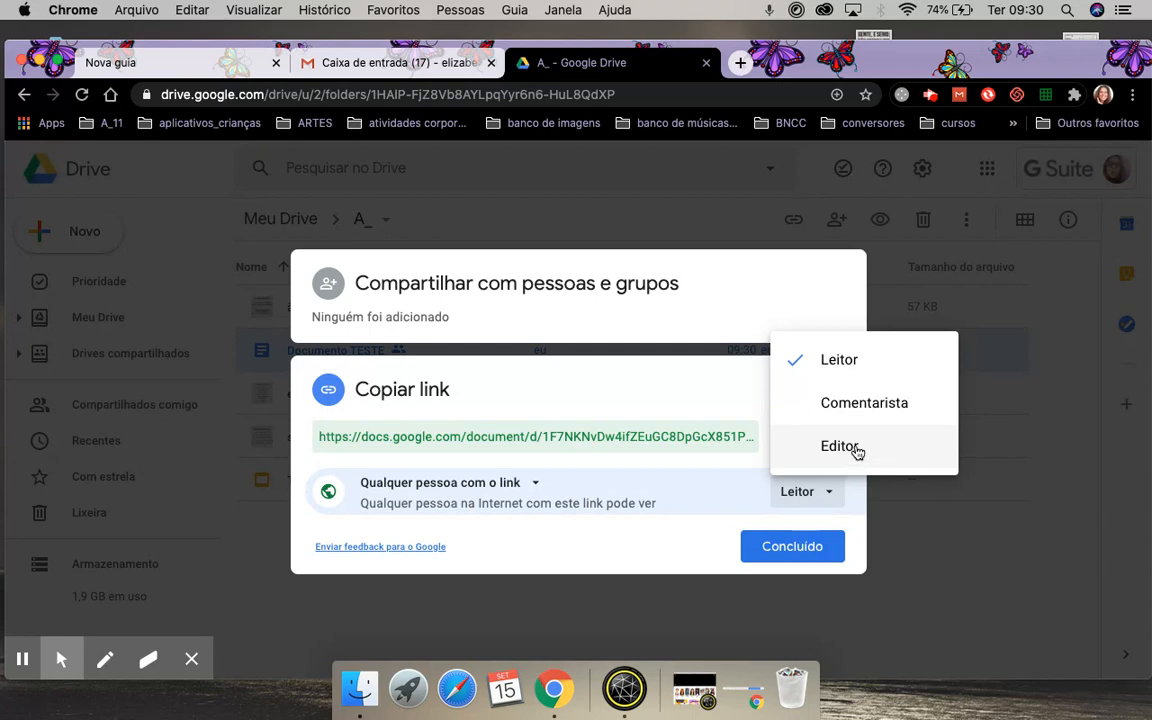
click(846, 373)
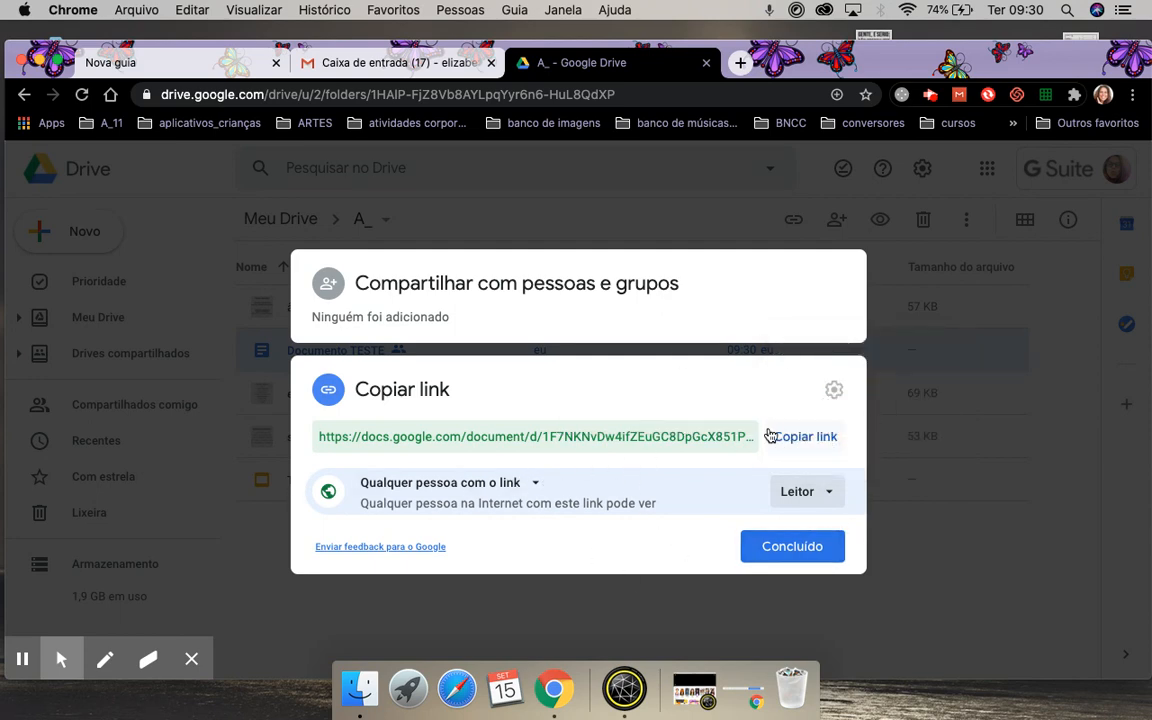
click(804, 440)
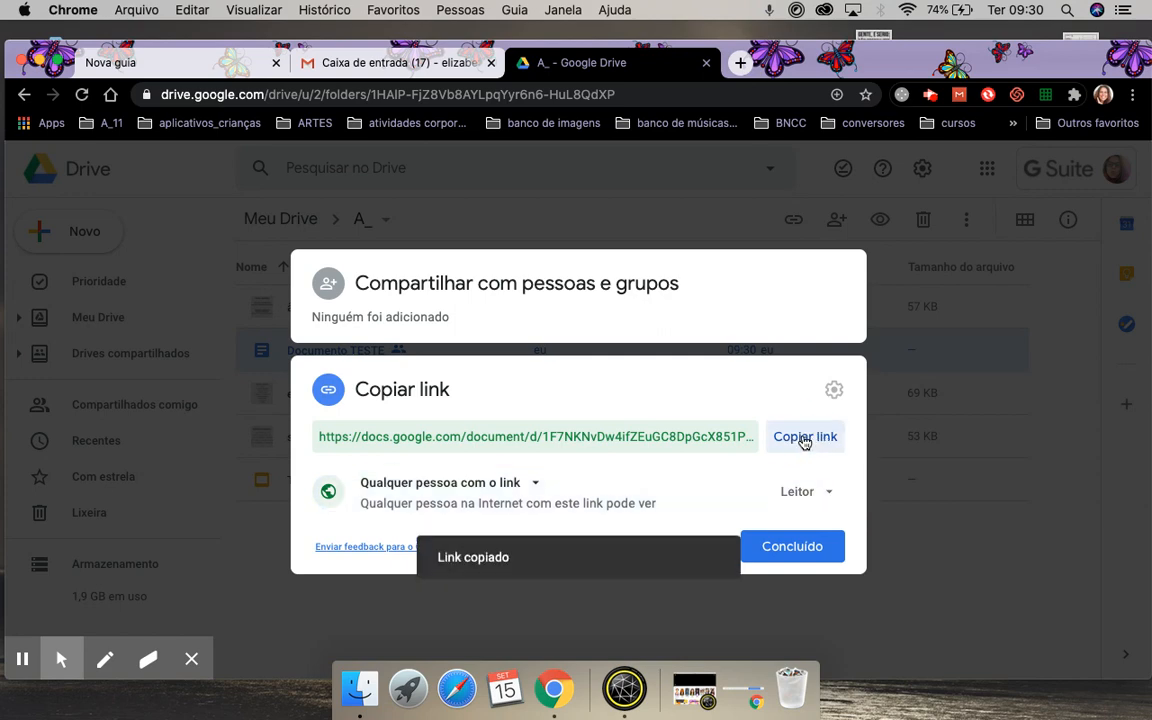
click(793, 549)
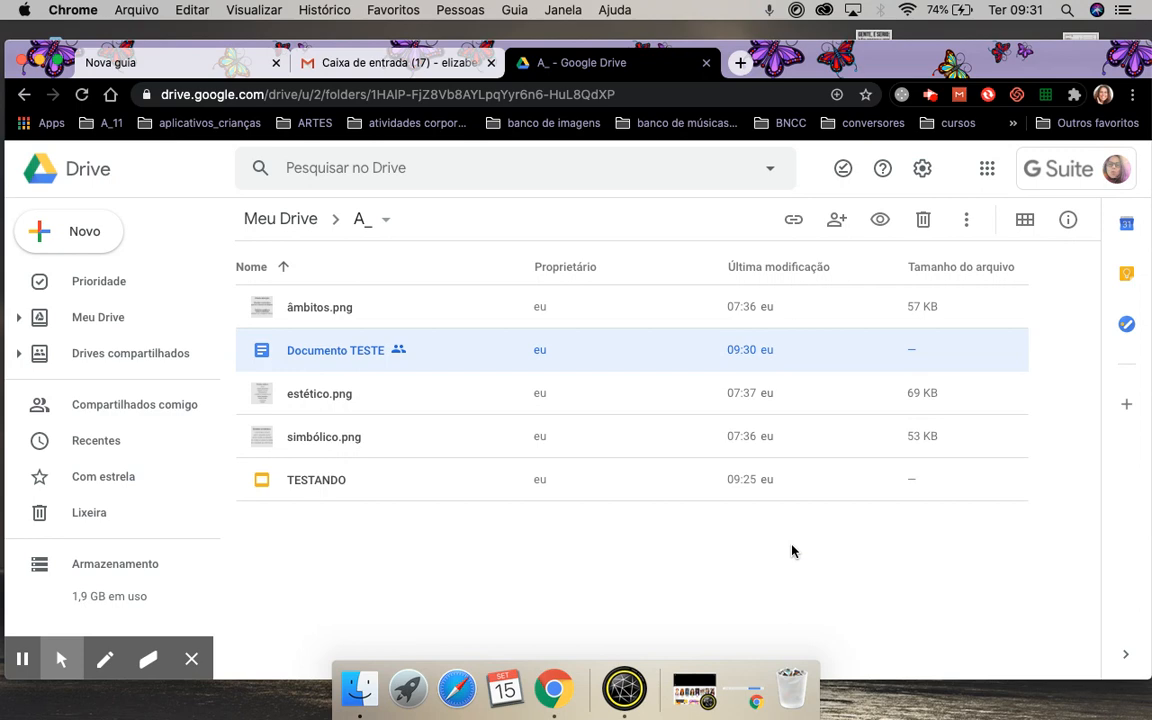
Draft a Gmail message to a colleague with subject 'Link do arquivo' and the pasted document link.
click(399, 64)
click(90, 228)
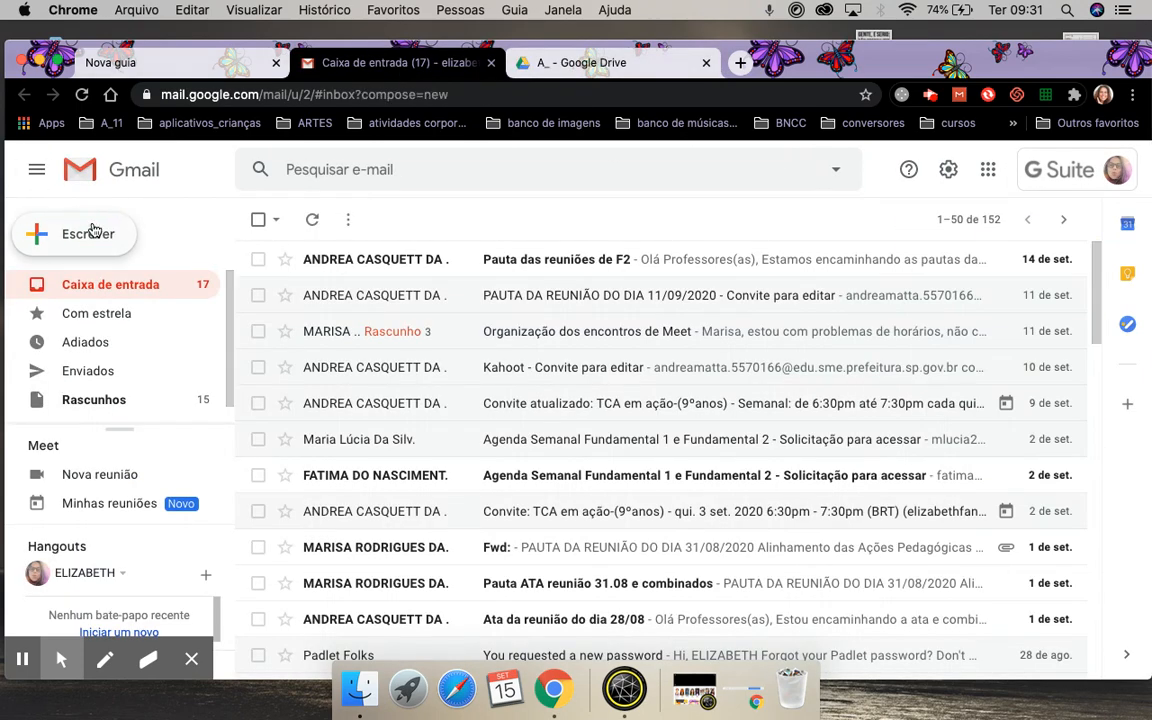
text(andre)
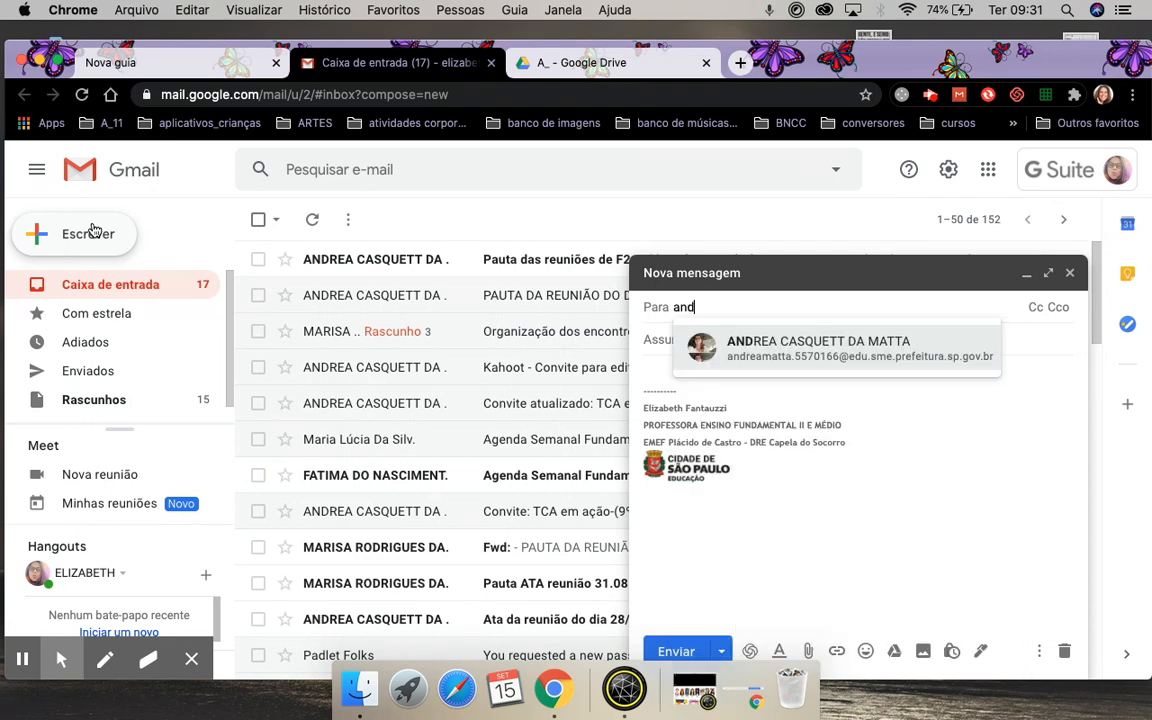
click(805, 350)
click(677, 337)
text(Link do arquivo)
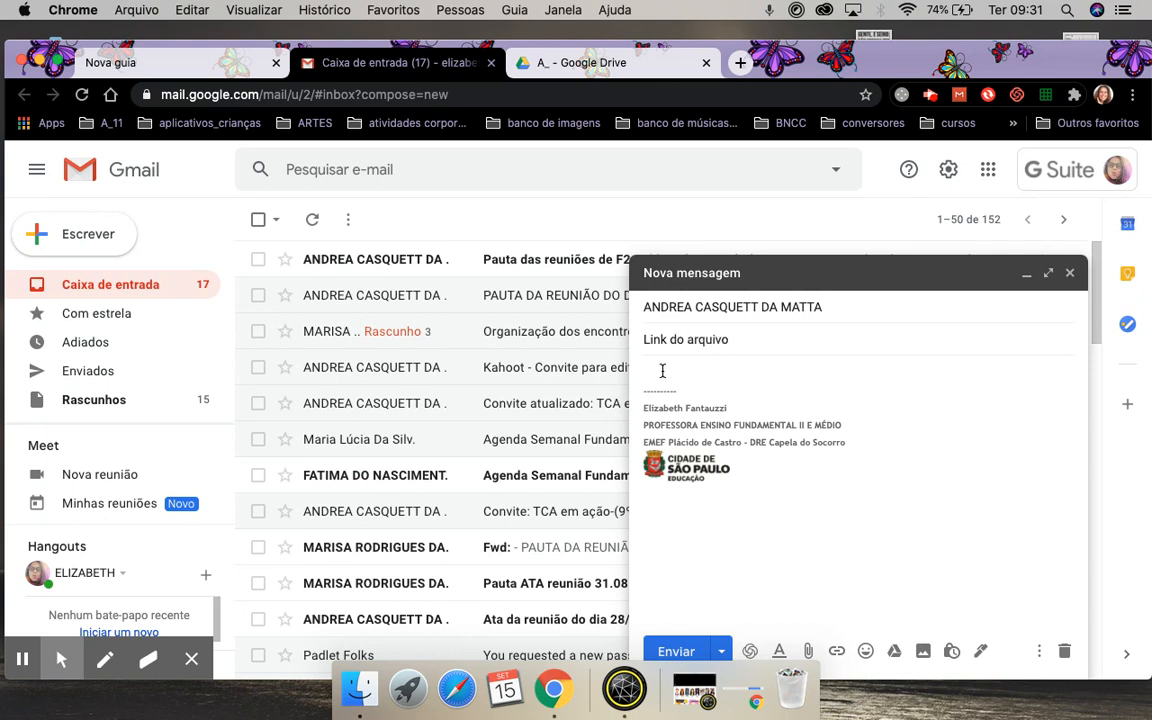
click(663, 371)
key(Return)
key(Return)
key(Return)
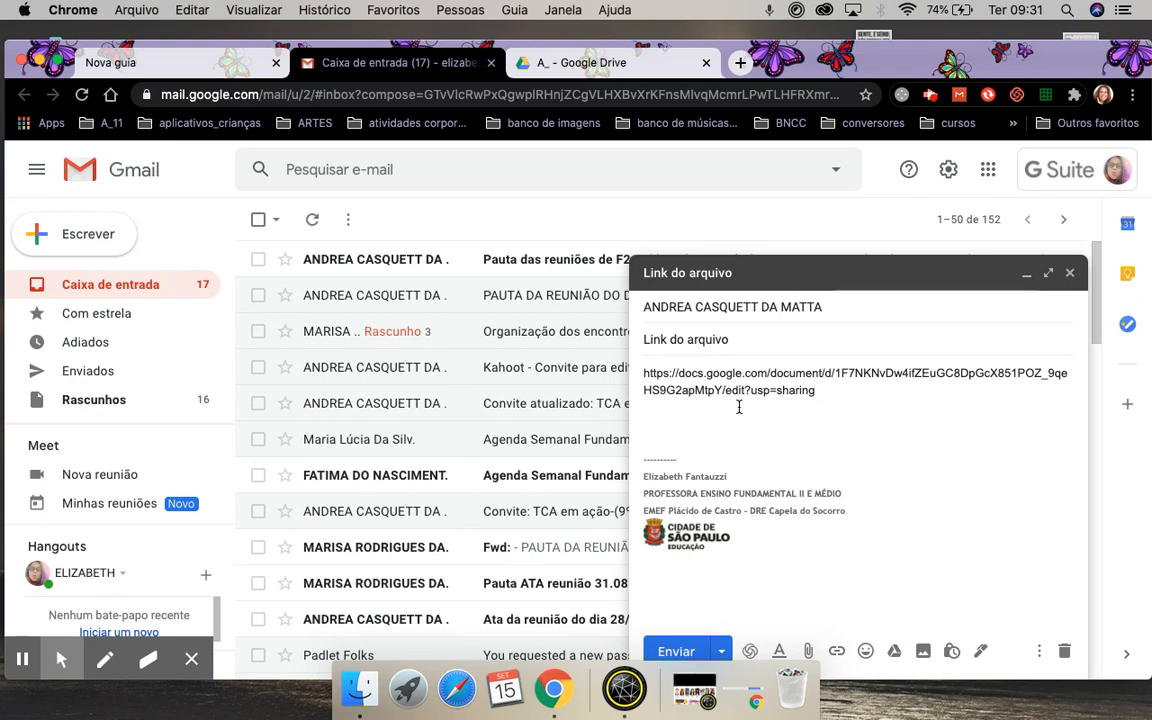
click(1069, 273)
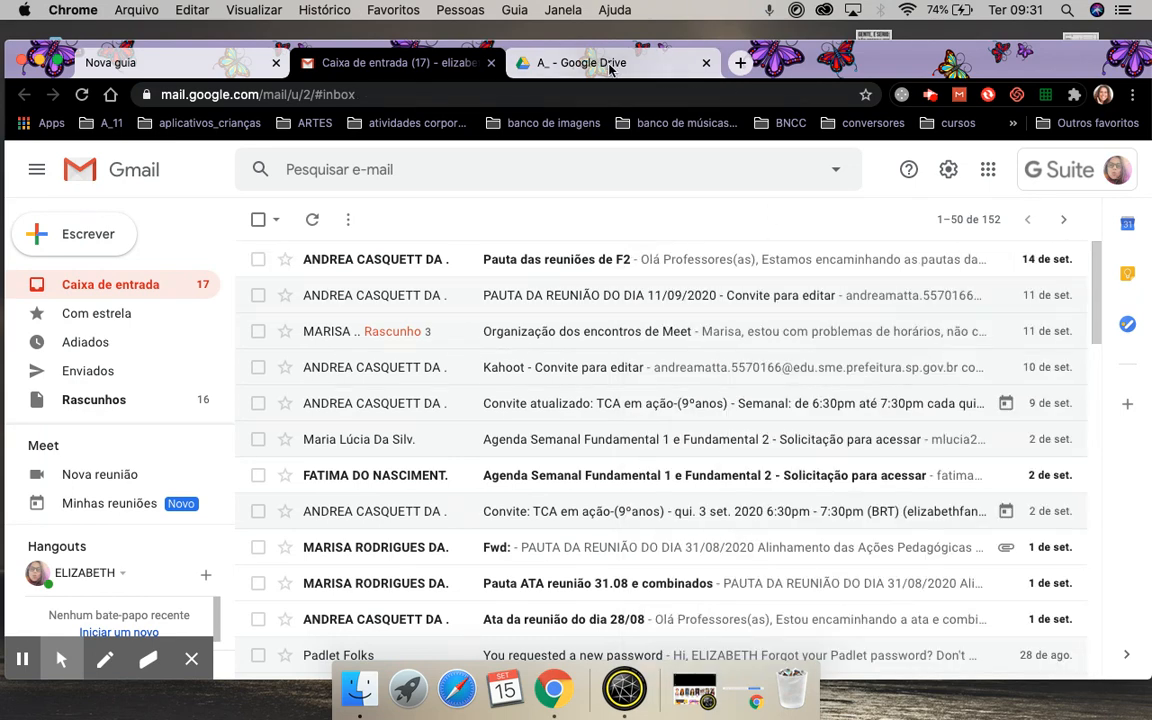
Back in the Drive folder, open Documento TESTE in Google Docs.
click(551, 62)
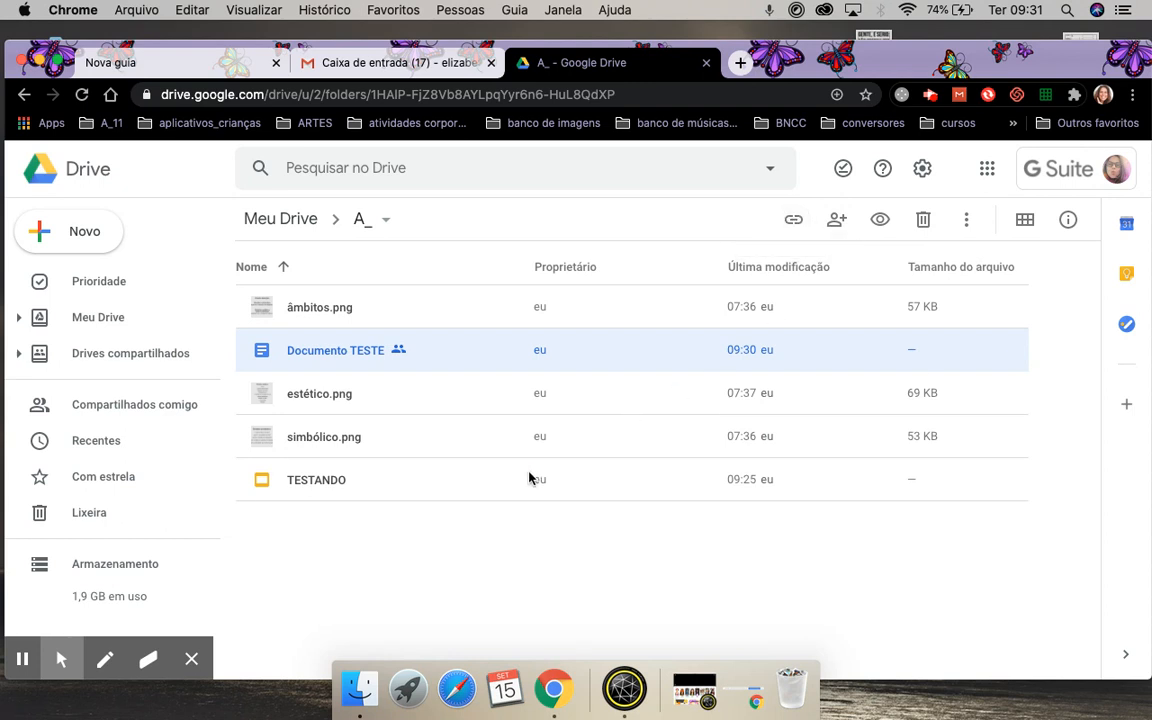
double_click(337, 351)
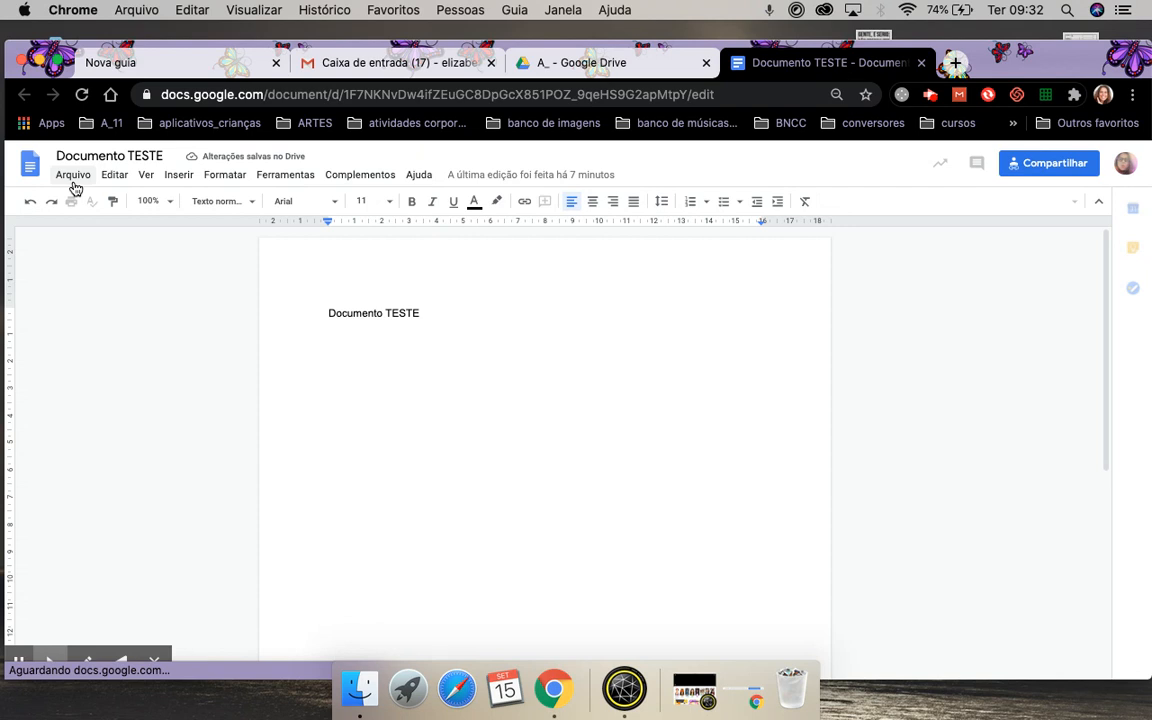
Publish Documento TESTE to the web as a link via Arquivo > Publicar na Web.
click(73, 177)
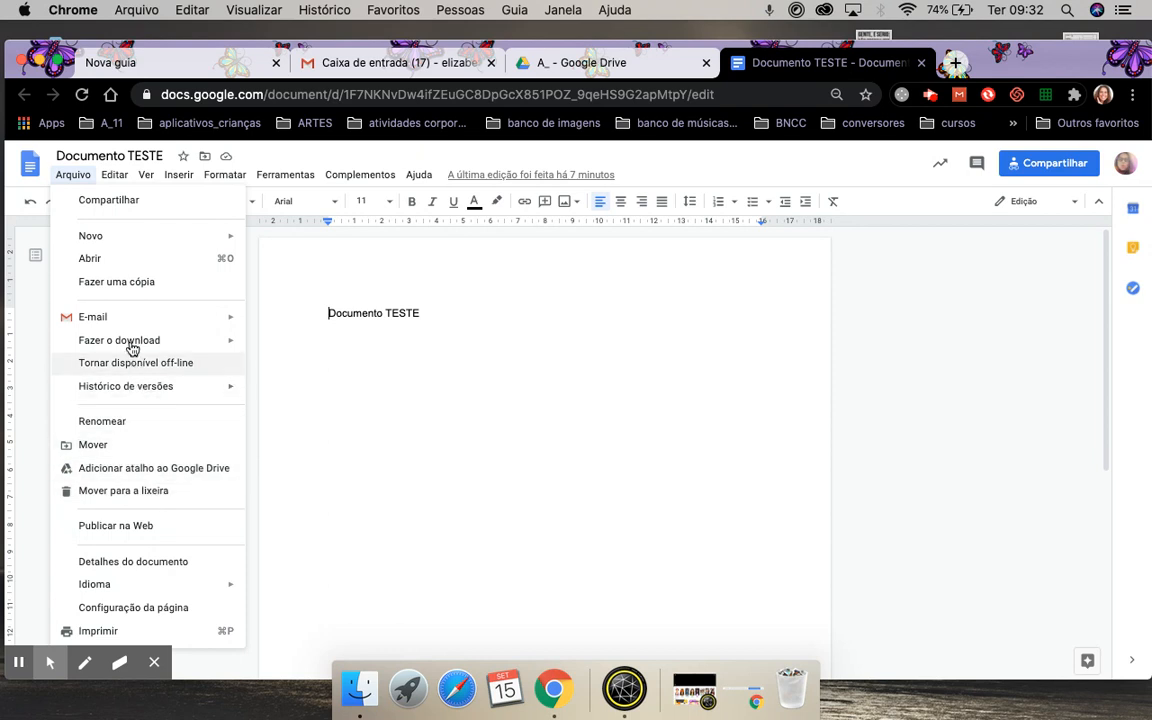
click(150, 529)
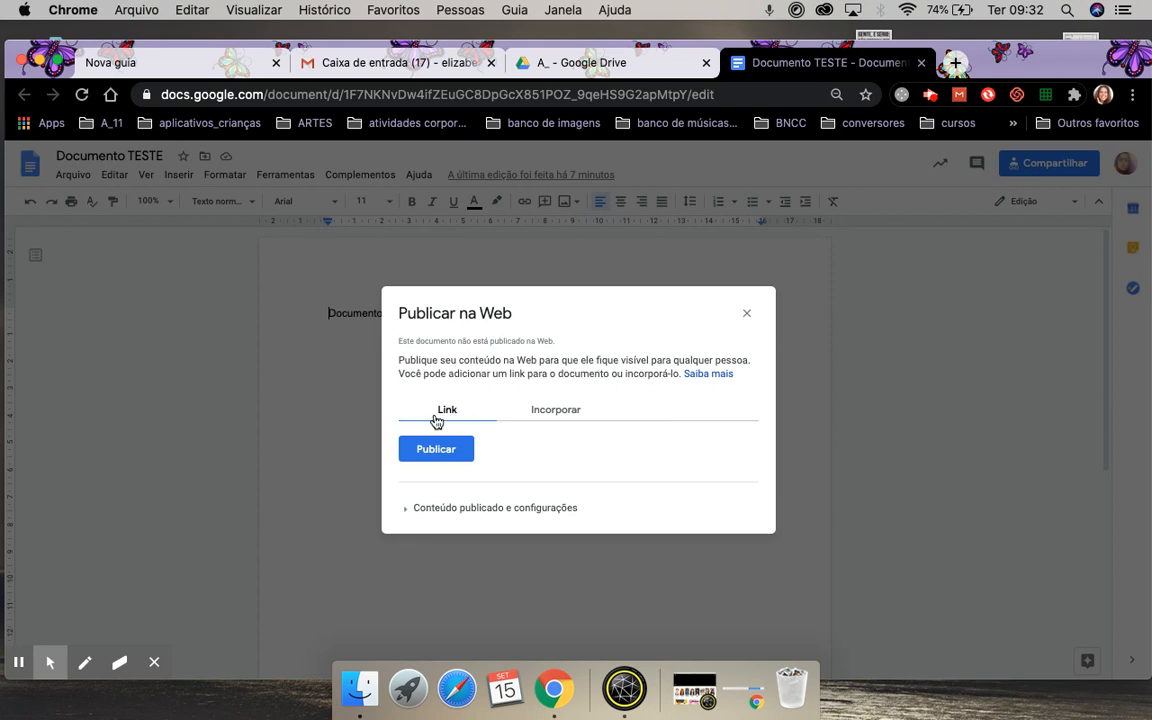
click(566, 418)
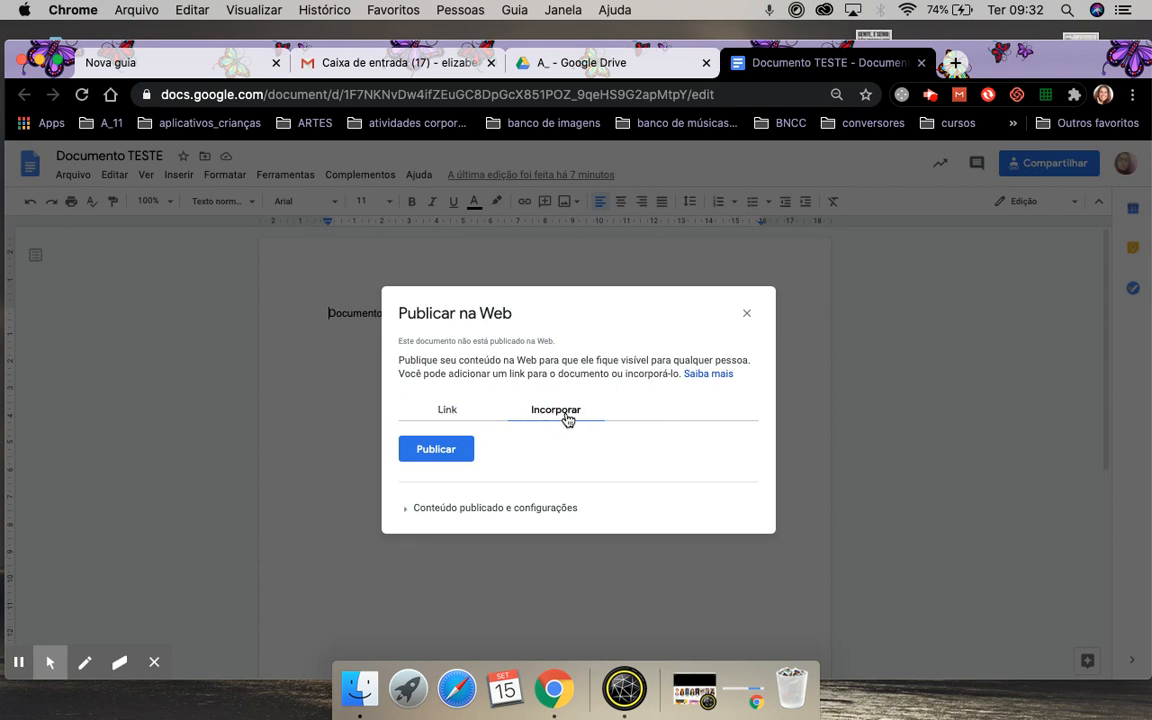
click(447, 415)
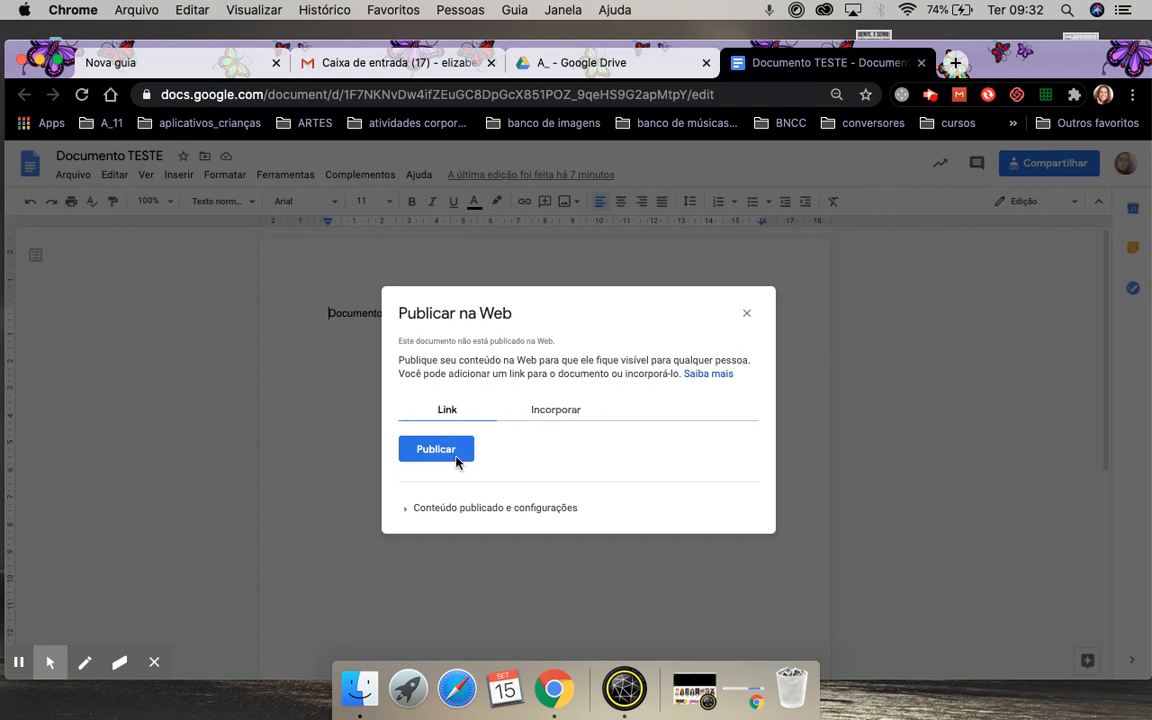
click(440, 457)
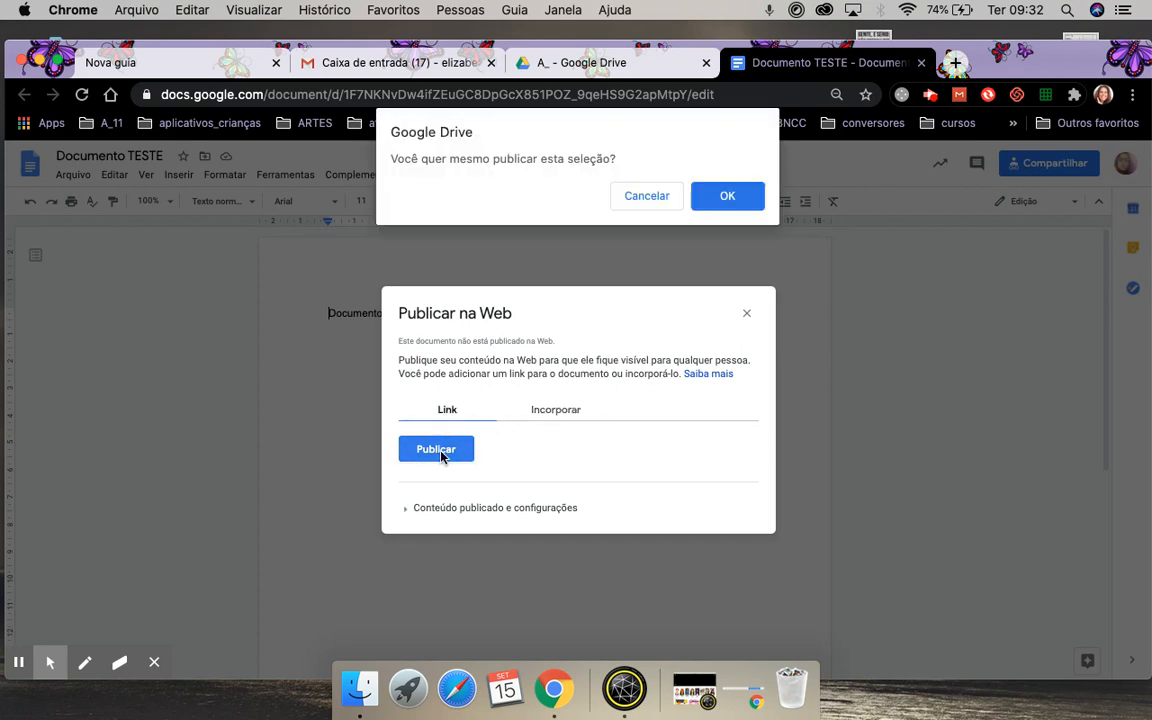
click(728, 196)
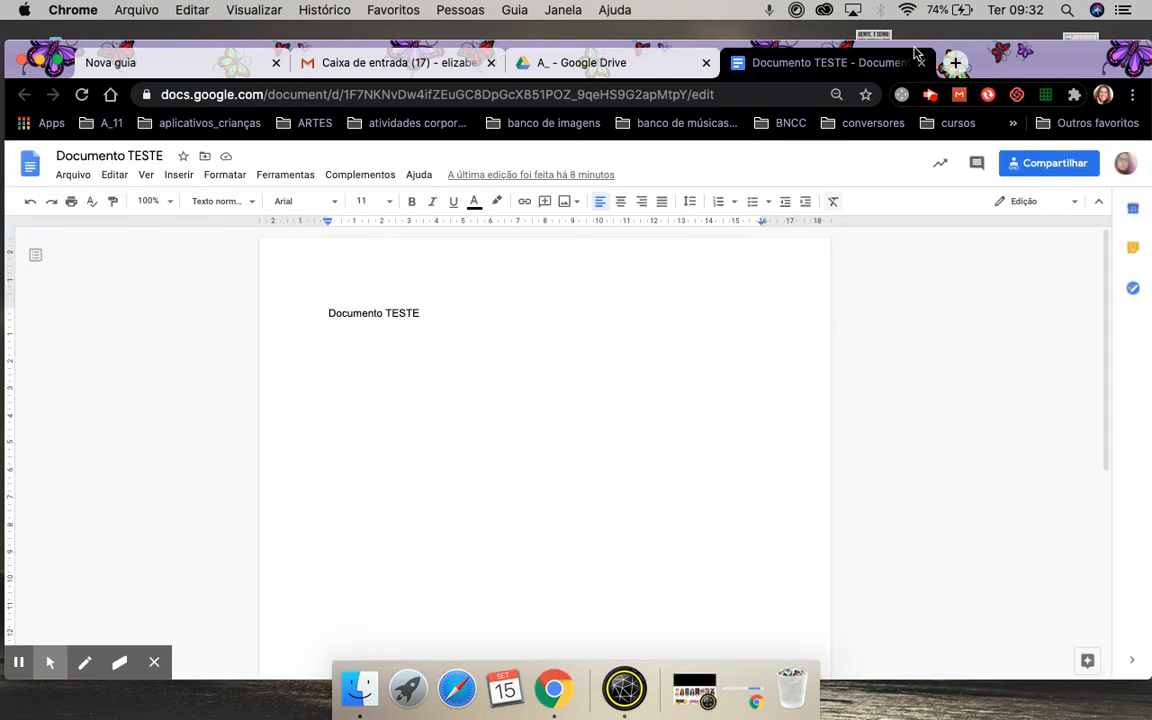
Load the published Documento TESTE URL in a new tab, then close that tab.
click(957, 63)
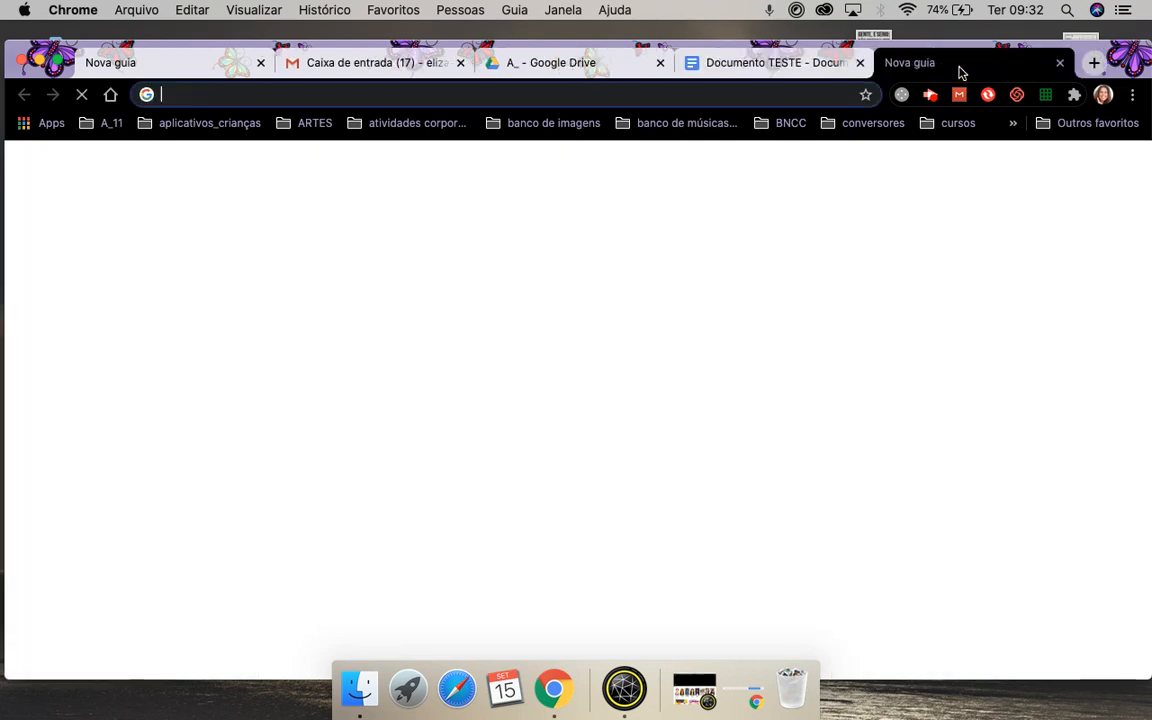
text(https://docs.google.com/document/d/e/2PACX-1vSy2-hN3StKZECaYlO4KefXxjS5MaCX7jmDG0hW1jZVyMos-qBiSSWJf3W4KhlchYTBABQiyix3BjSJ/pub)
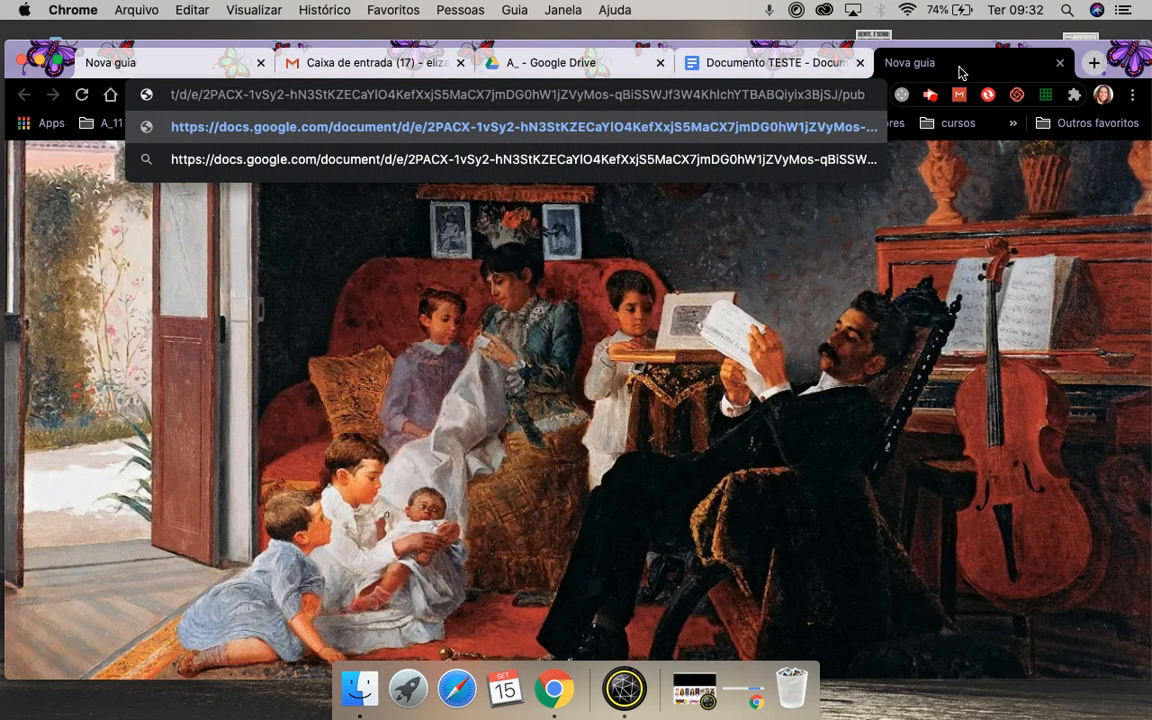
key(Return)
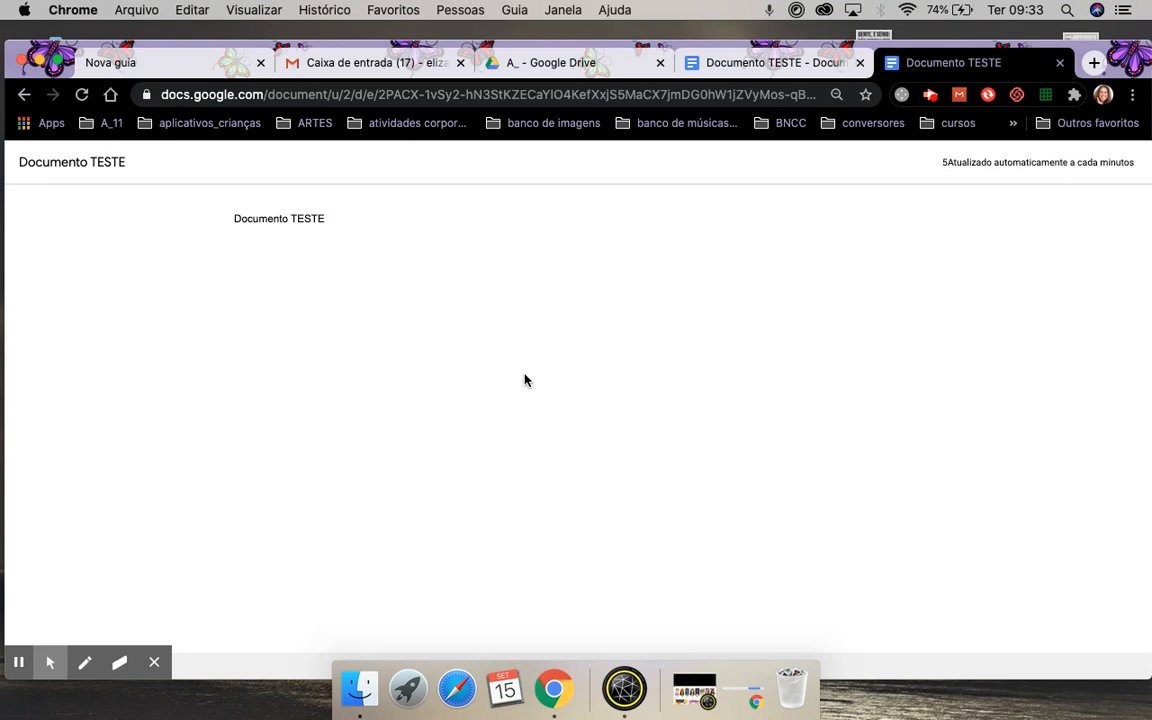
click(1061, 63)
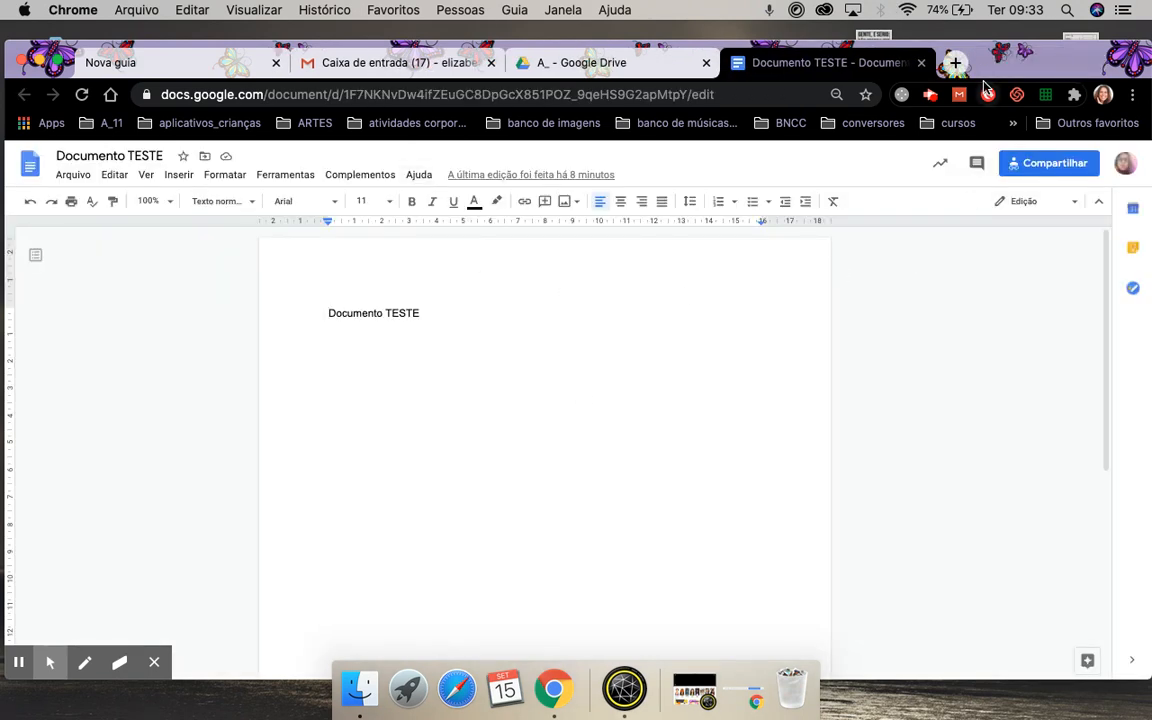
Open the TESTANDO presentation and publish it to the web as a link.
click(921, 63)
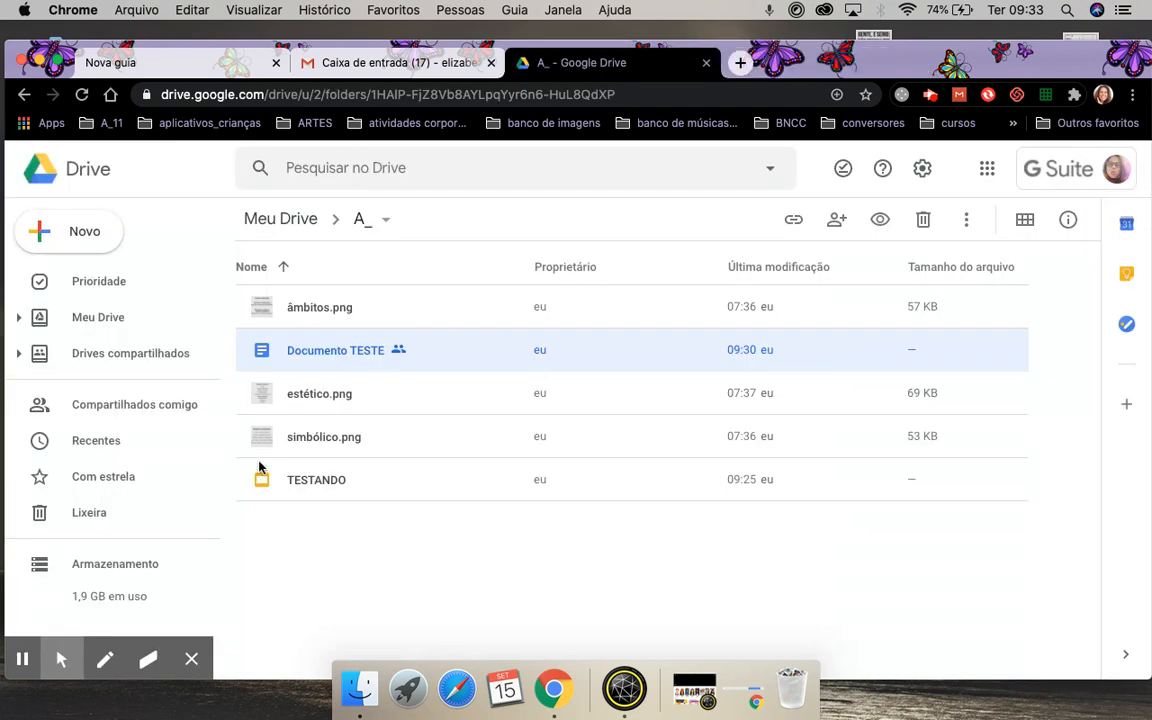
double_click(310, 489)
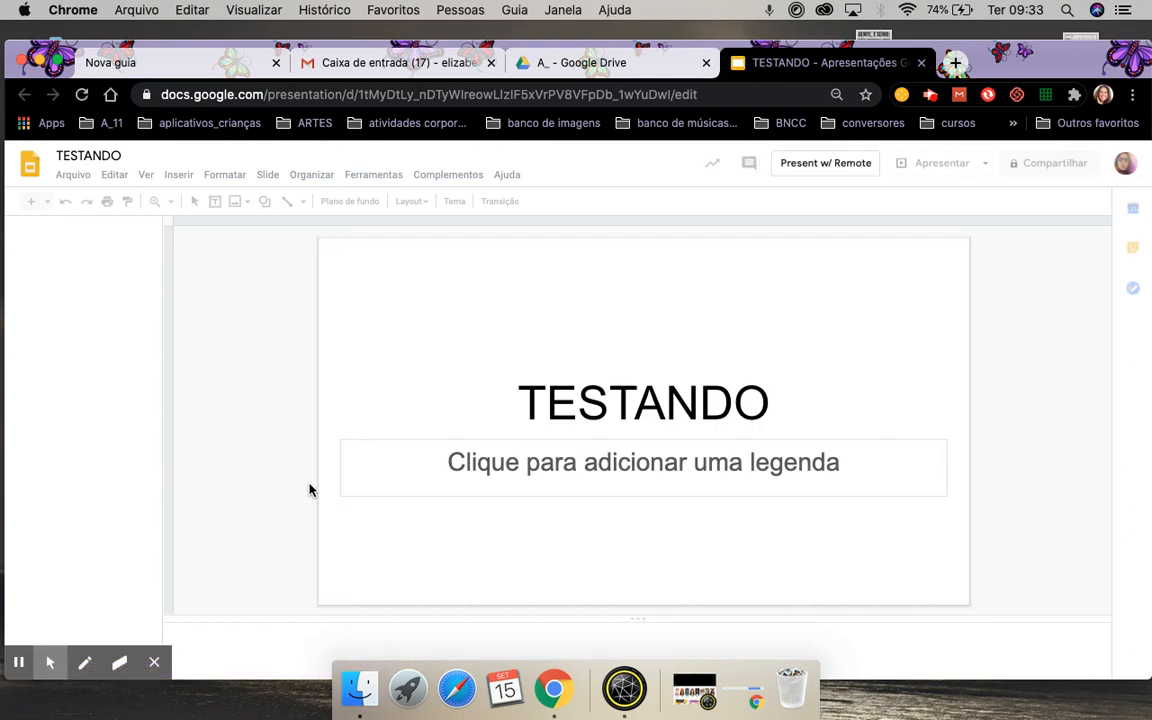
click(76, 176)
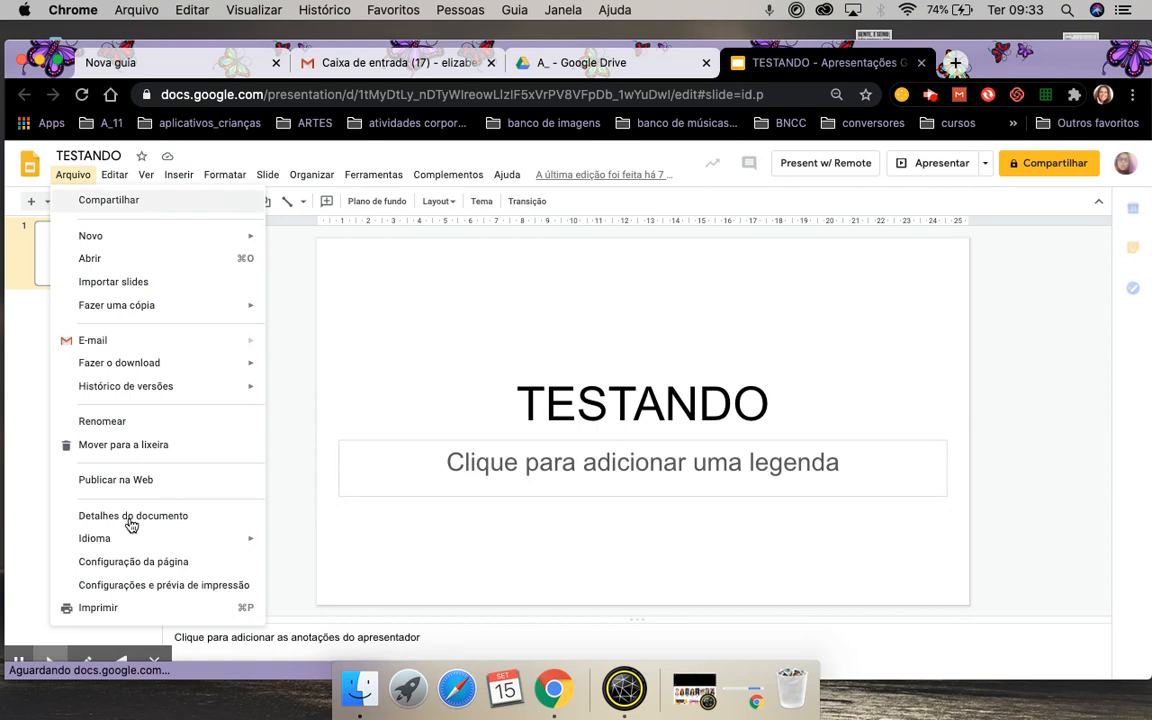
click(115, 481)
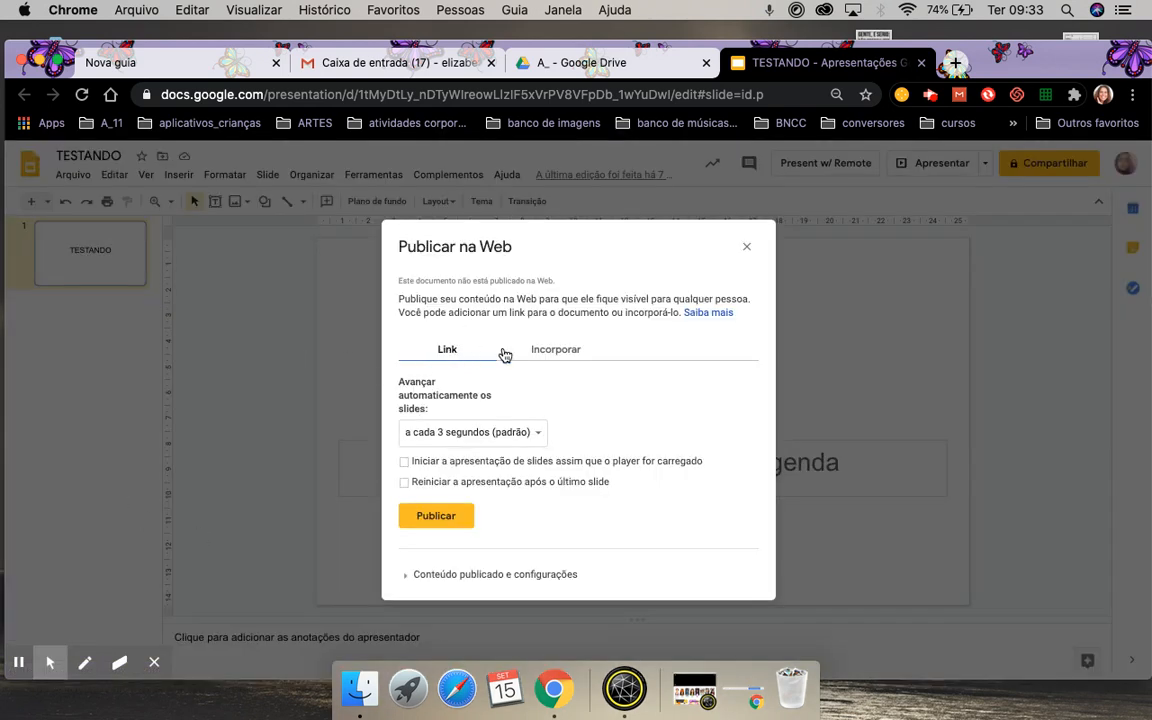
click(418, 520)
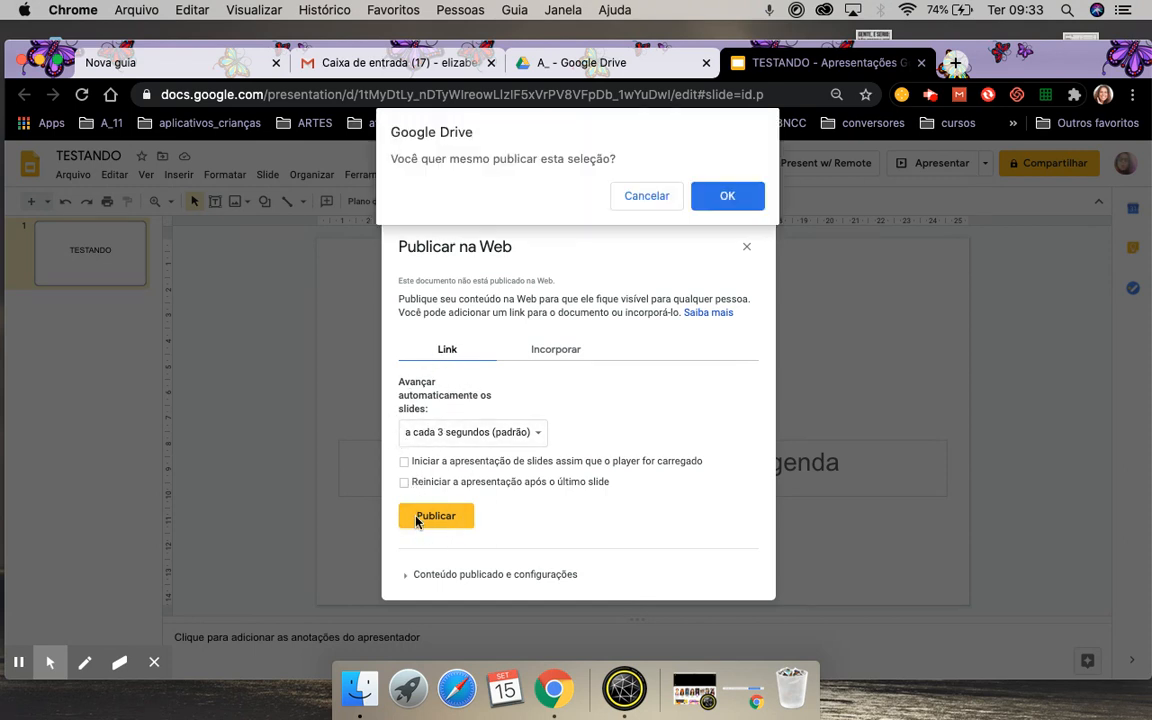
click(731, 197)
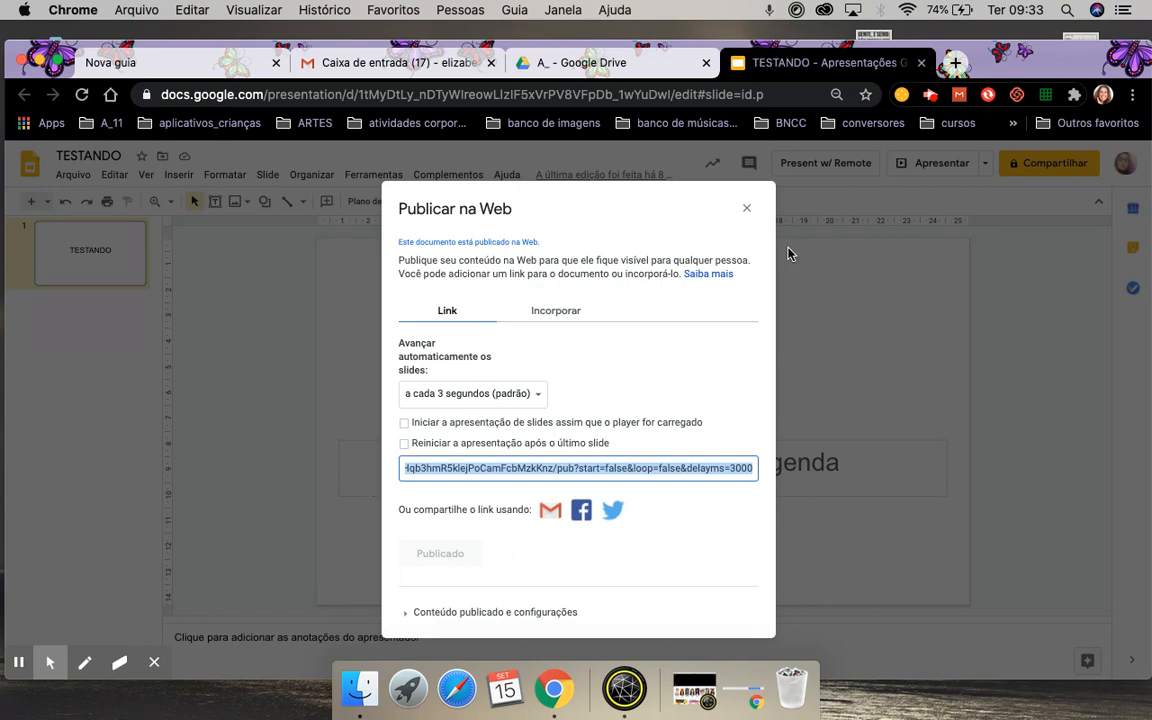
click(750, 210)
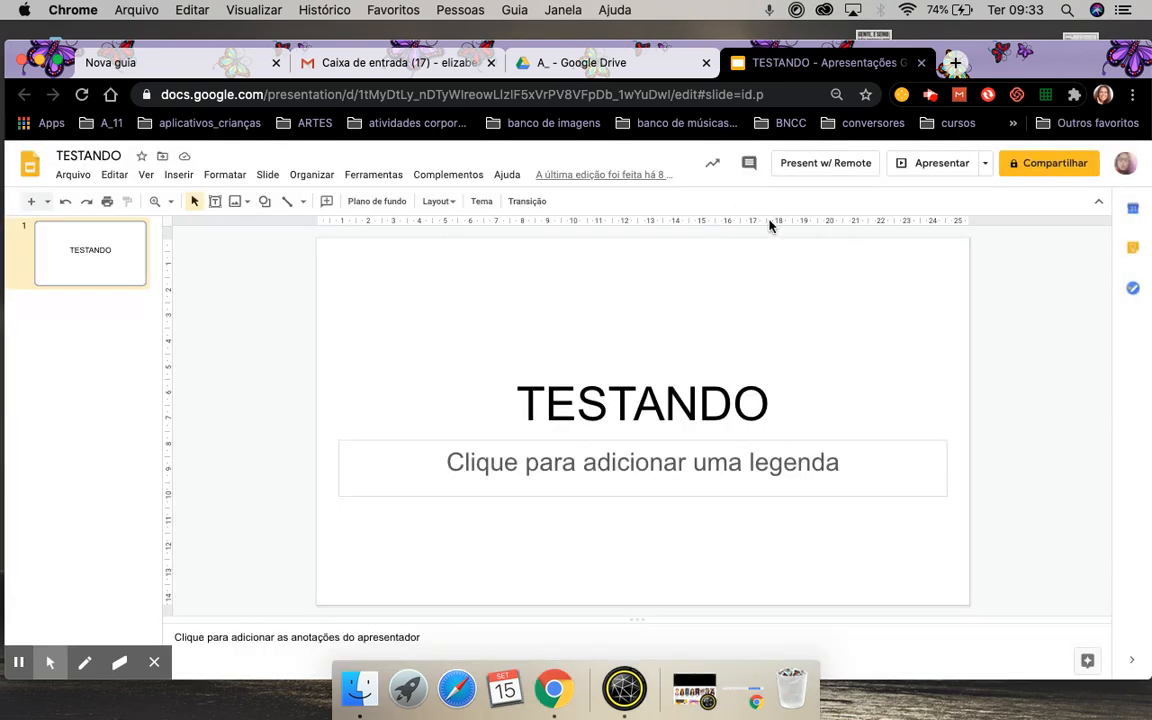
View the published TESTANDO slideshow in a new tab, then close it and the editor.
click(955, 62)
text(https://docs.google.com/presentation/d/e/2PACX-1vRjzQSLbm-y2pnqVNjtJrH24DjVVFlre9Ct4JeN-YCl7Ox7DOrtDeHqb3hmR5klejPoCamFcbMzkKnz/pub?start=false&loop=false&delayms=3000)
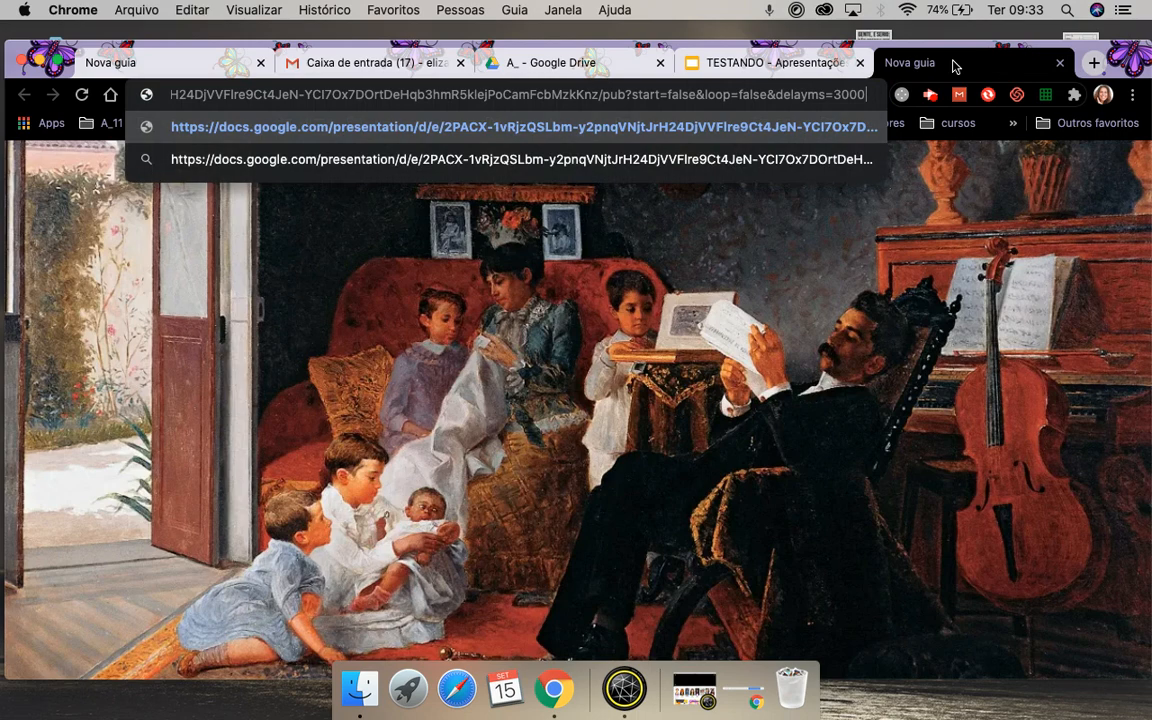
key(Return)
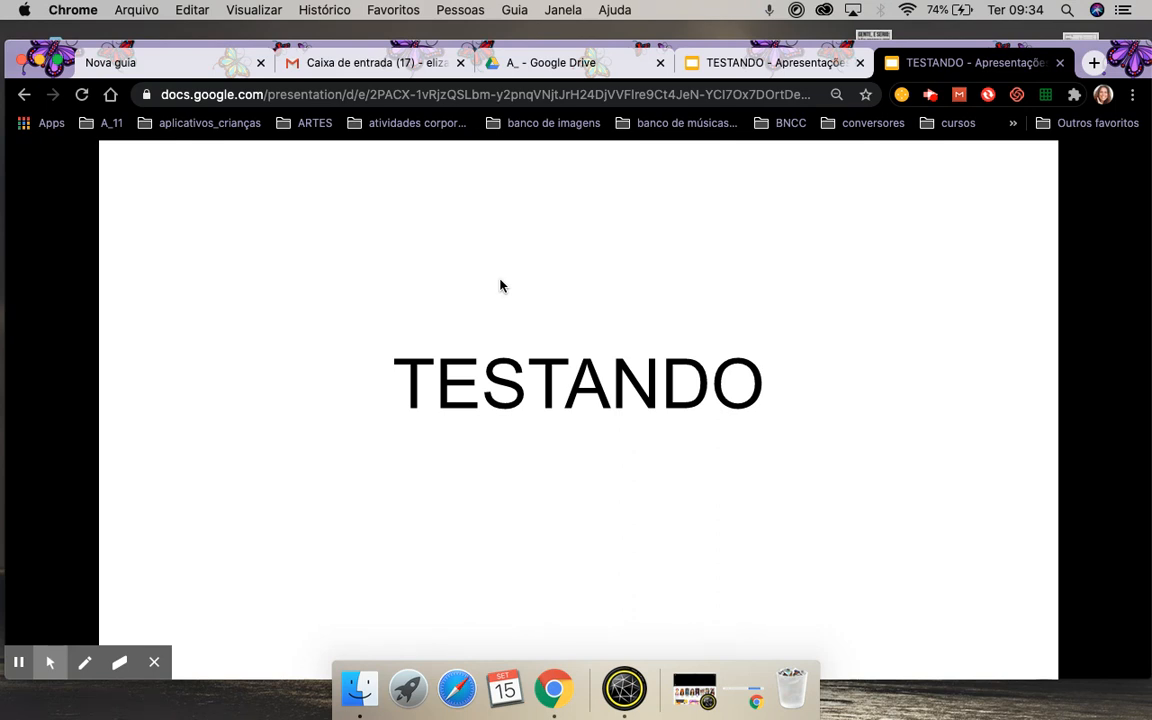
click(1062, 64)
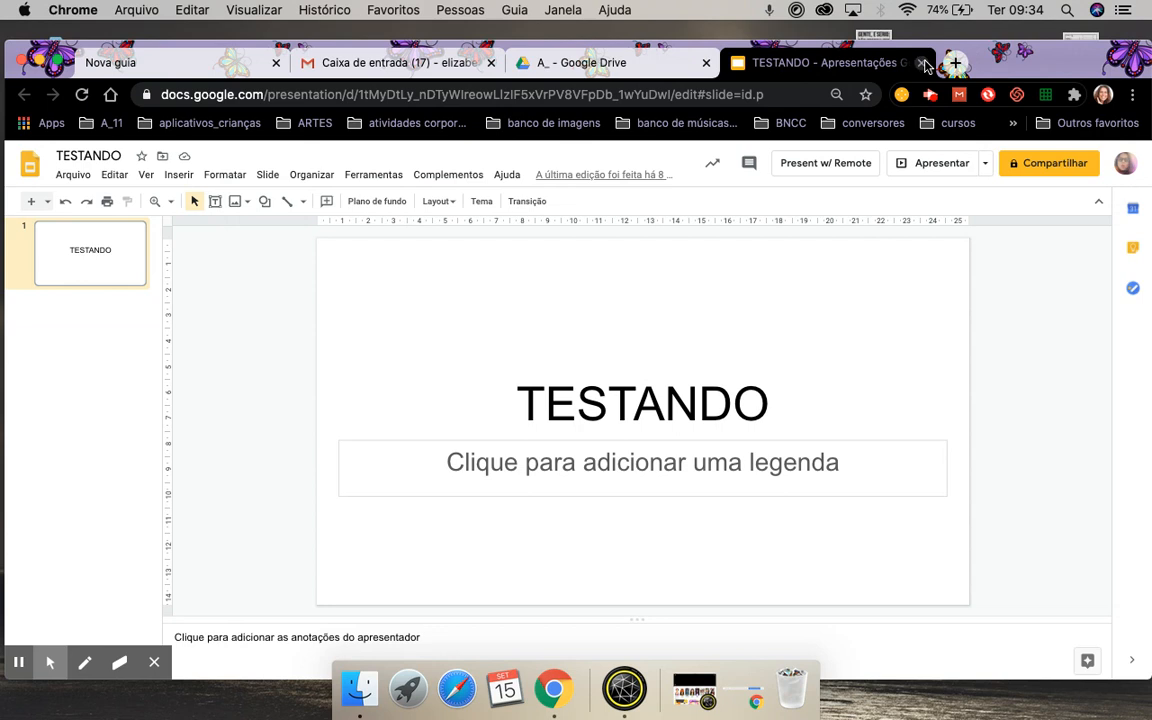
click(832, 60)
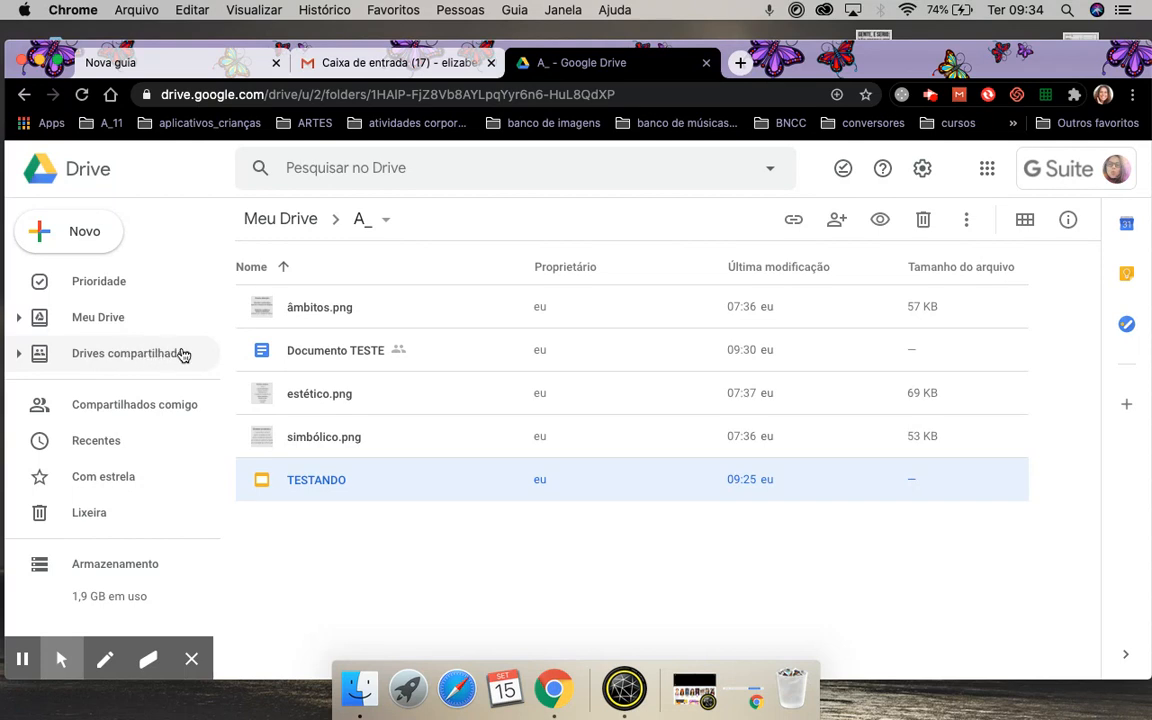
From Meu Drive, open the Classroom folder and scroll through its class folders.
click(92, 317)
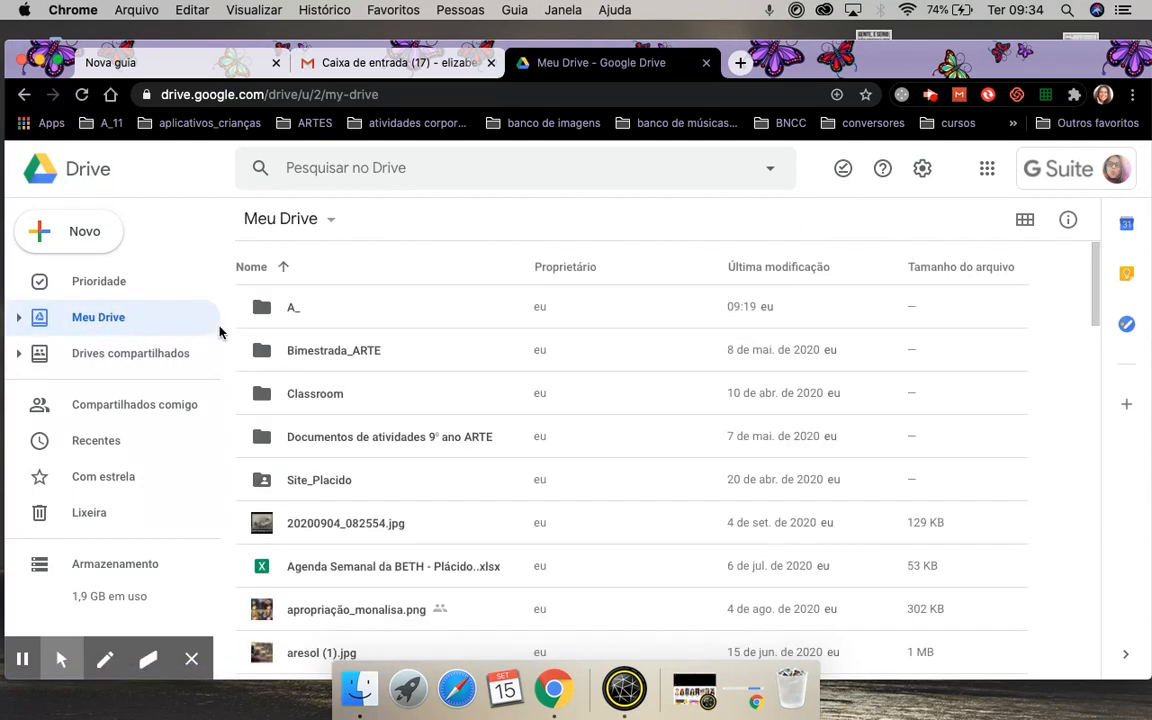
double_click(315, 396)
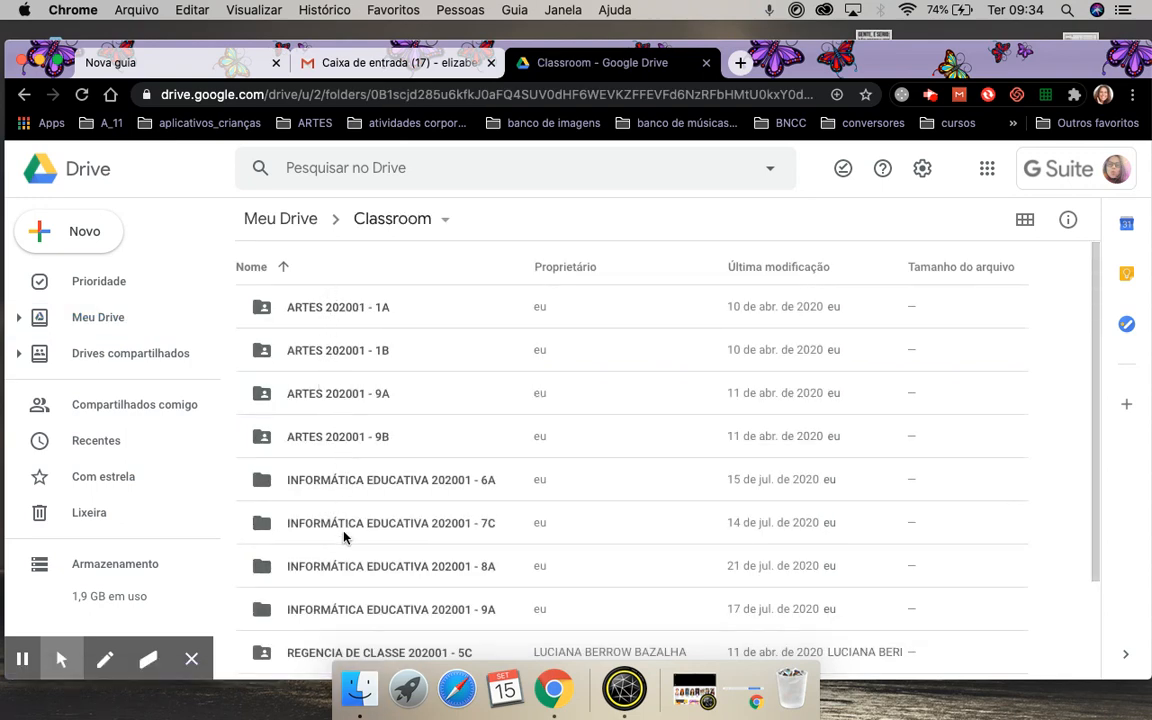
scroll(344, 535, down, 3)
scroll(344, 537, up, 3)
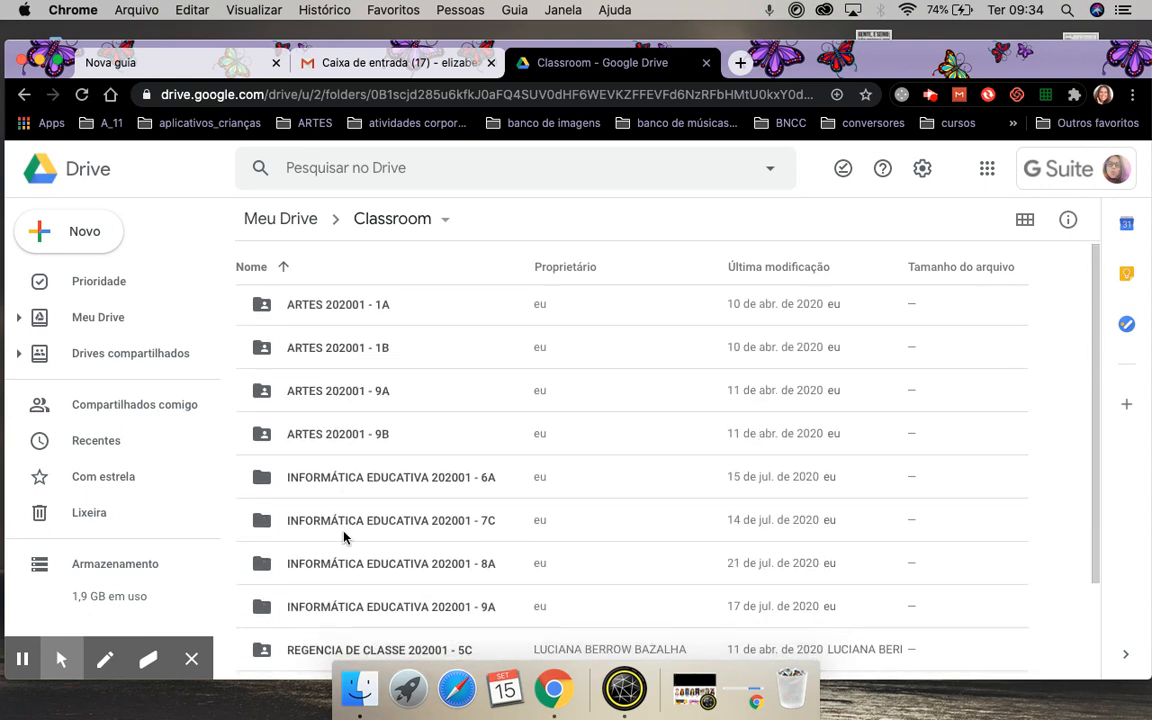
scroll(342, 535, down, 1)
scroll(344, 537, up, 1)
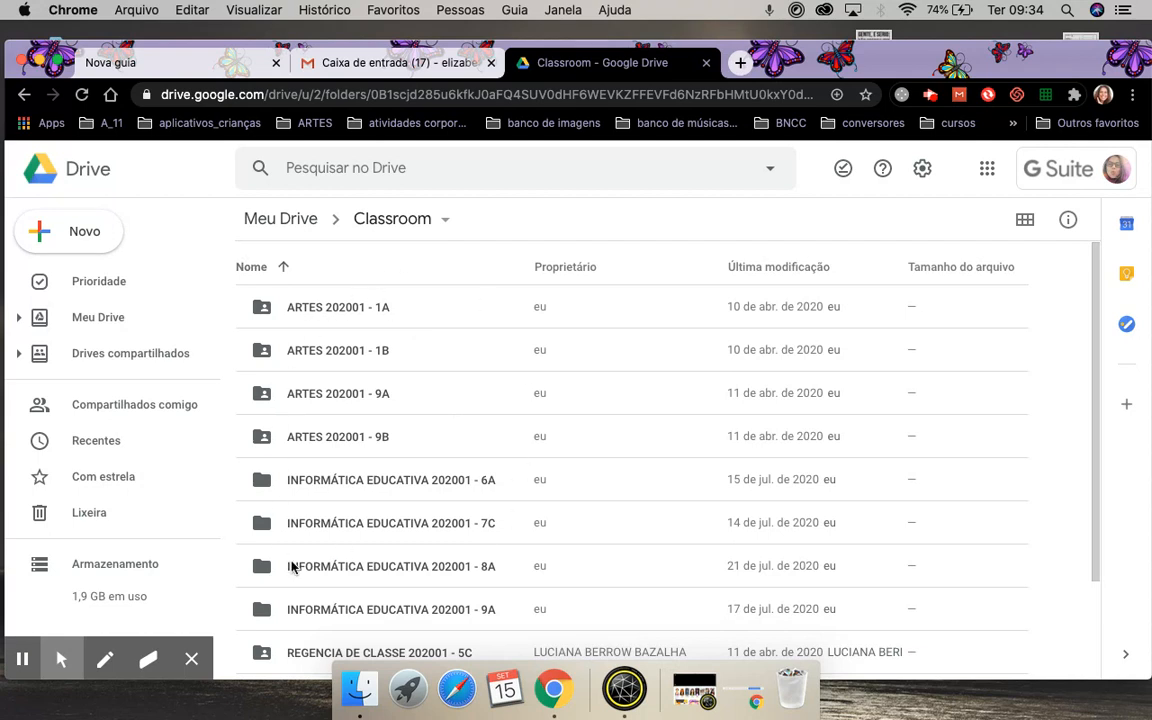
scroll(435, 512, down, 3)
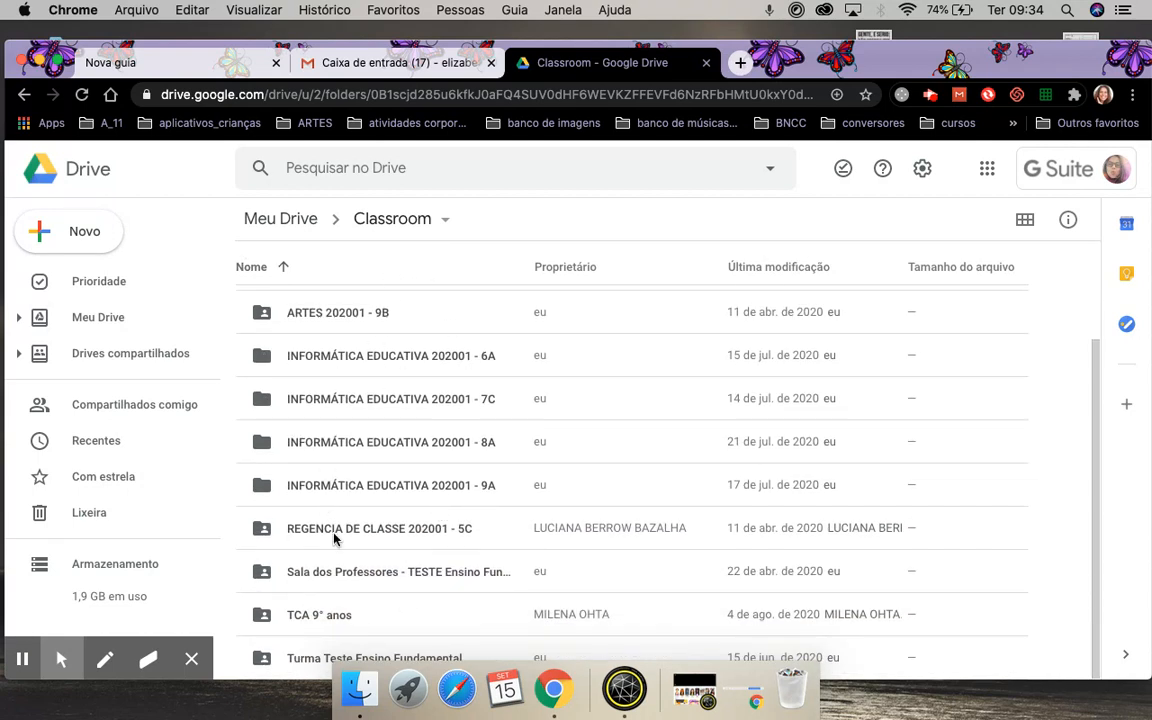
scroll(457, 599, up, 3)
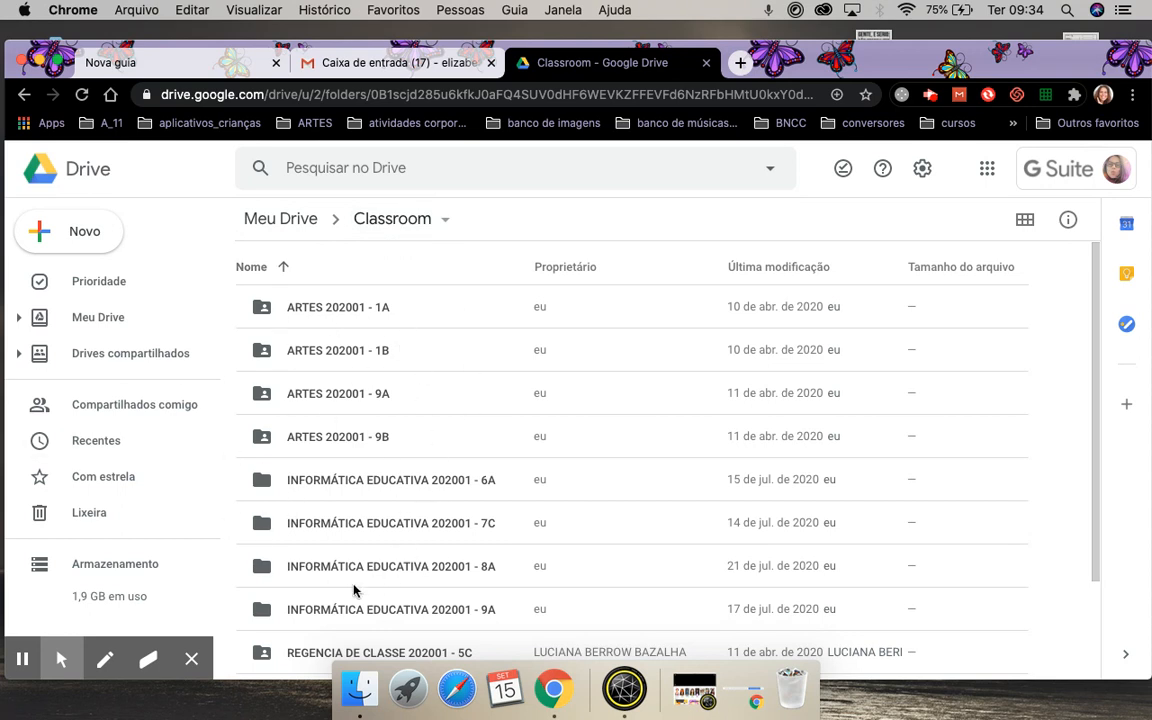
scroll(353, 590, down, 3)
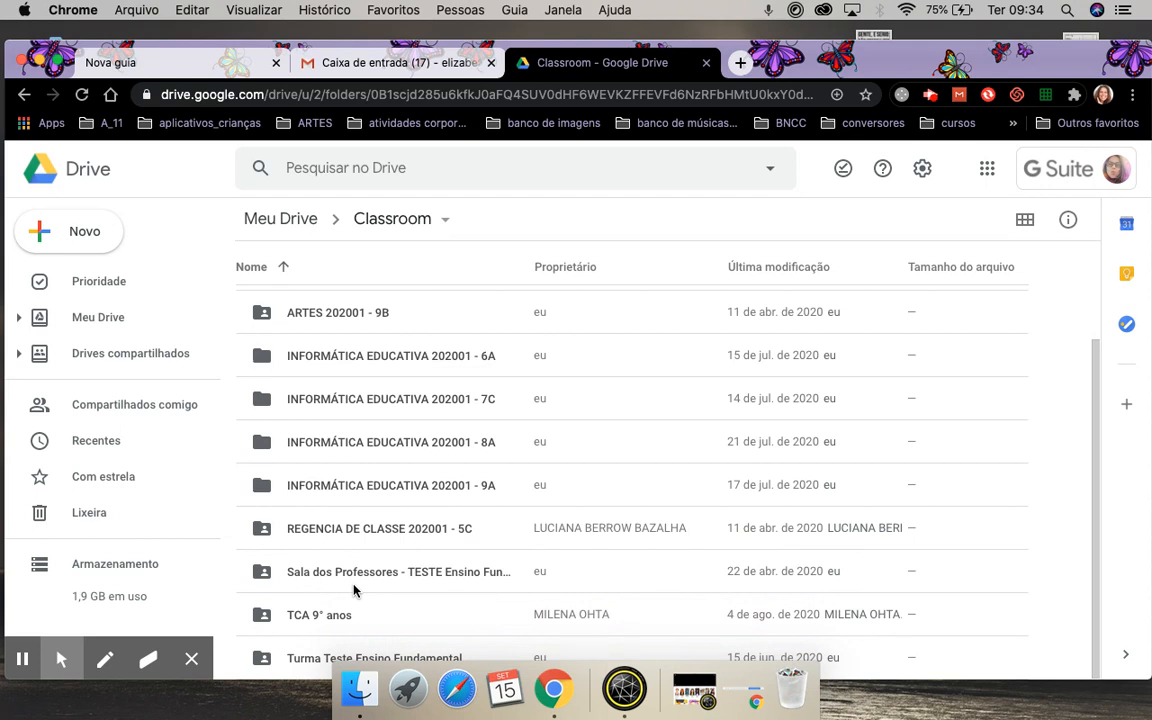
scroll(353, 590, up, 3)
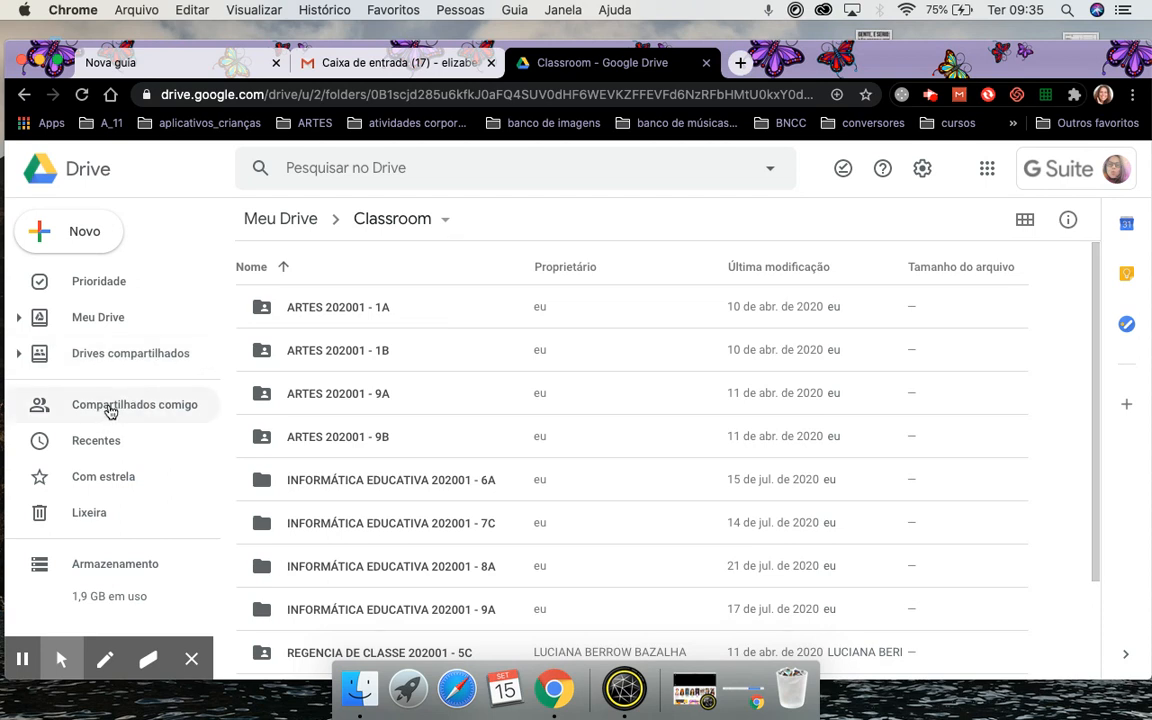
Open the Educação Especial materials shared drive and select the MATERIAL CEFAI document.
click(125, 357)
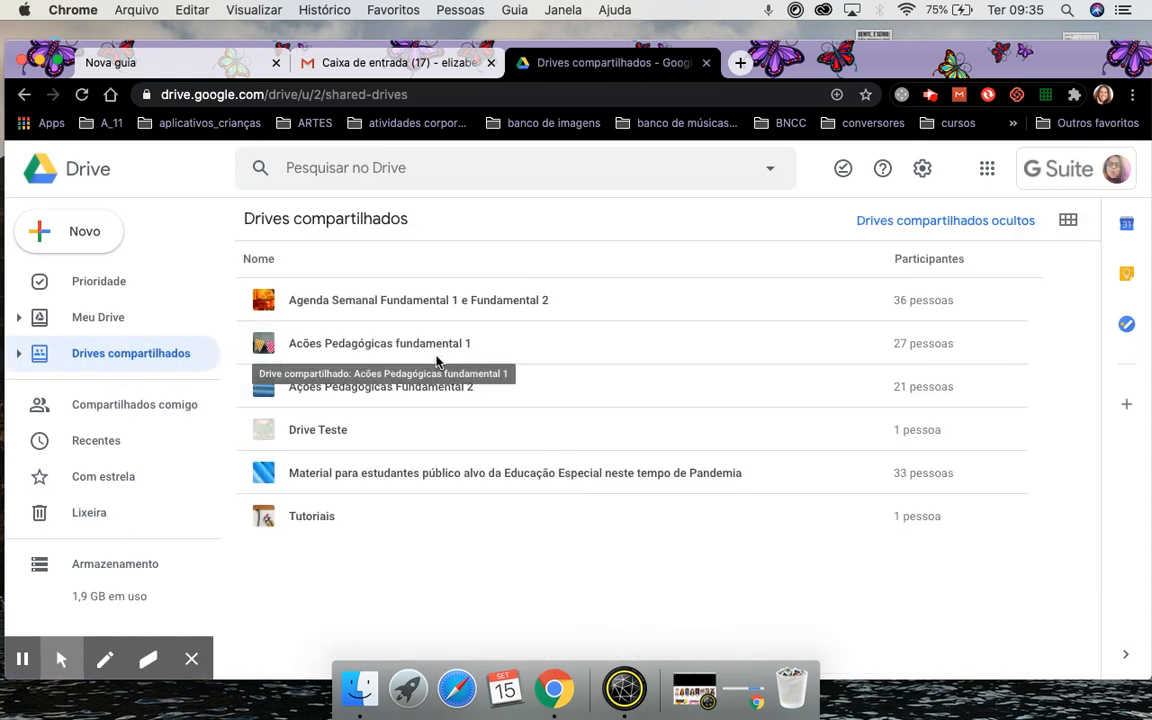
double_click(330, 476)
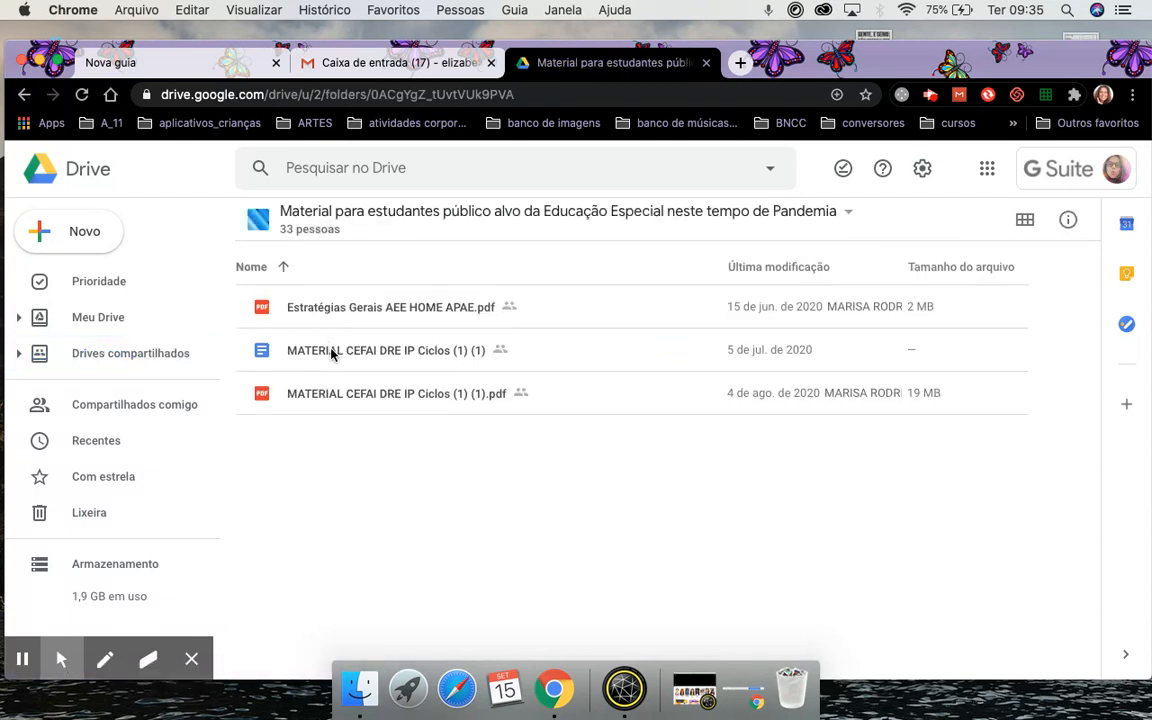
click(331, 354)
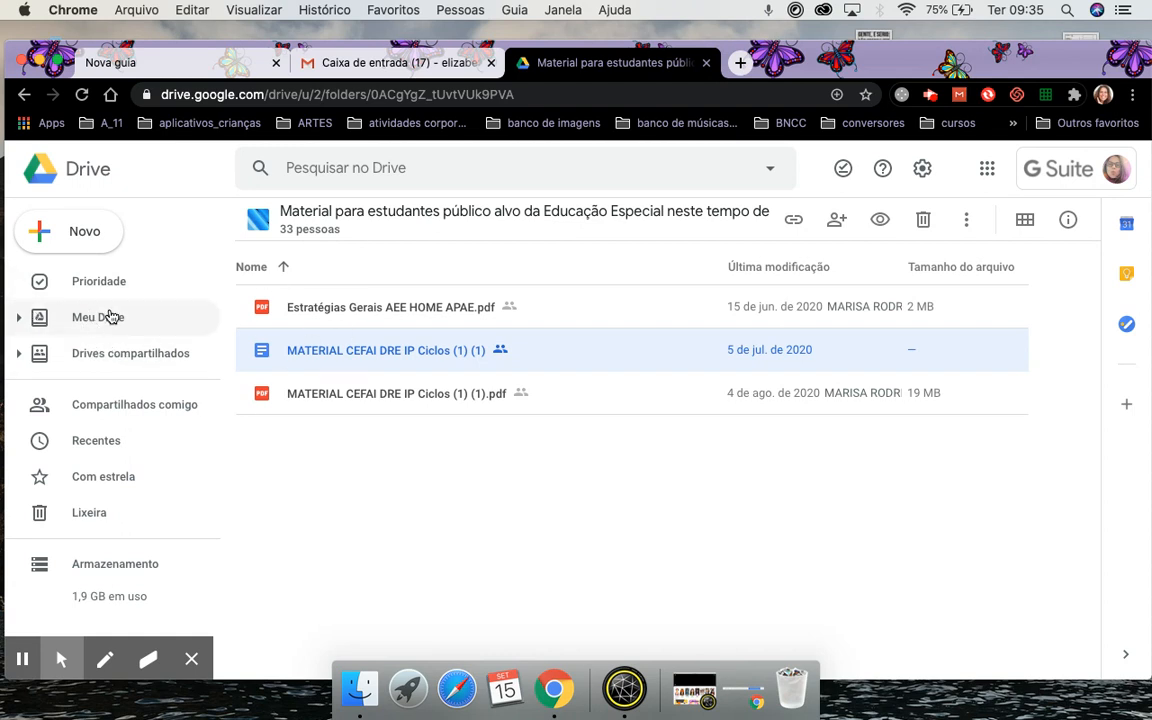
Check the MATERIAL CEFAI context menu without choosing an action, then return to Drives compartilhados.
right_click(310, 356)
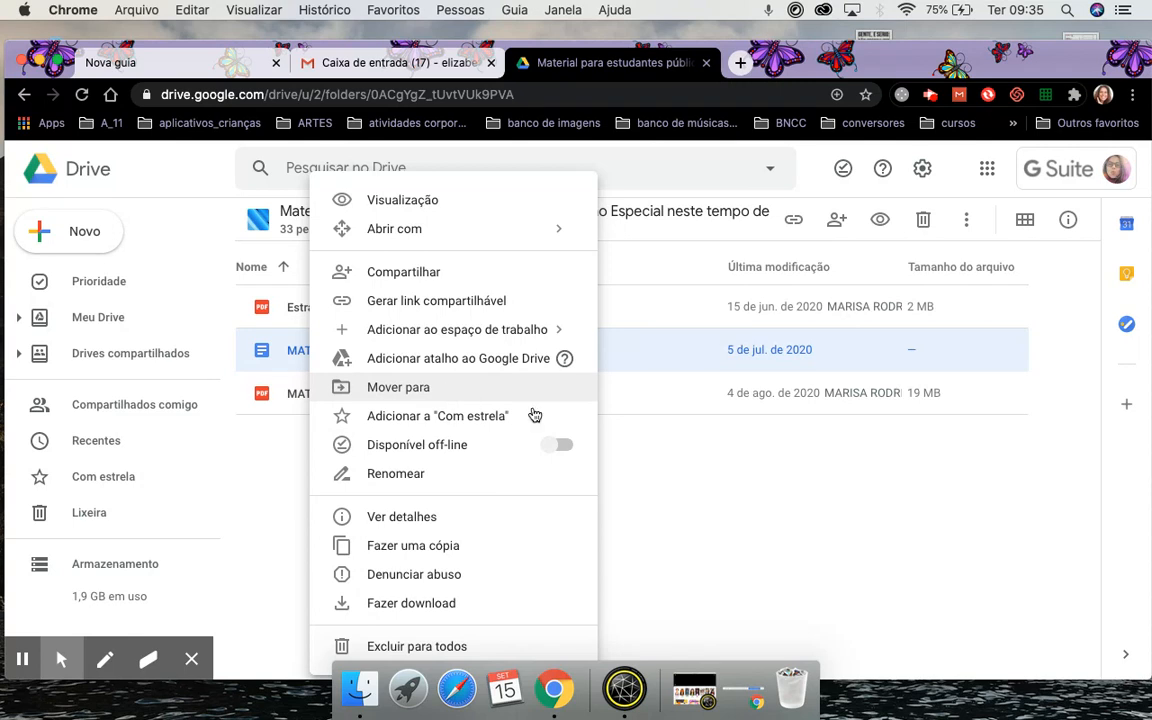
click(722, 517)
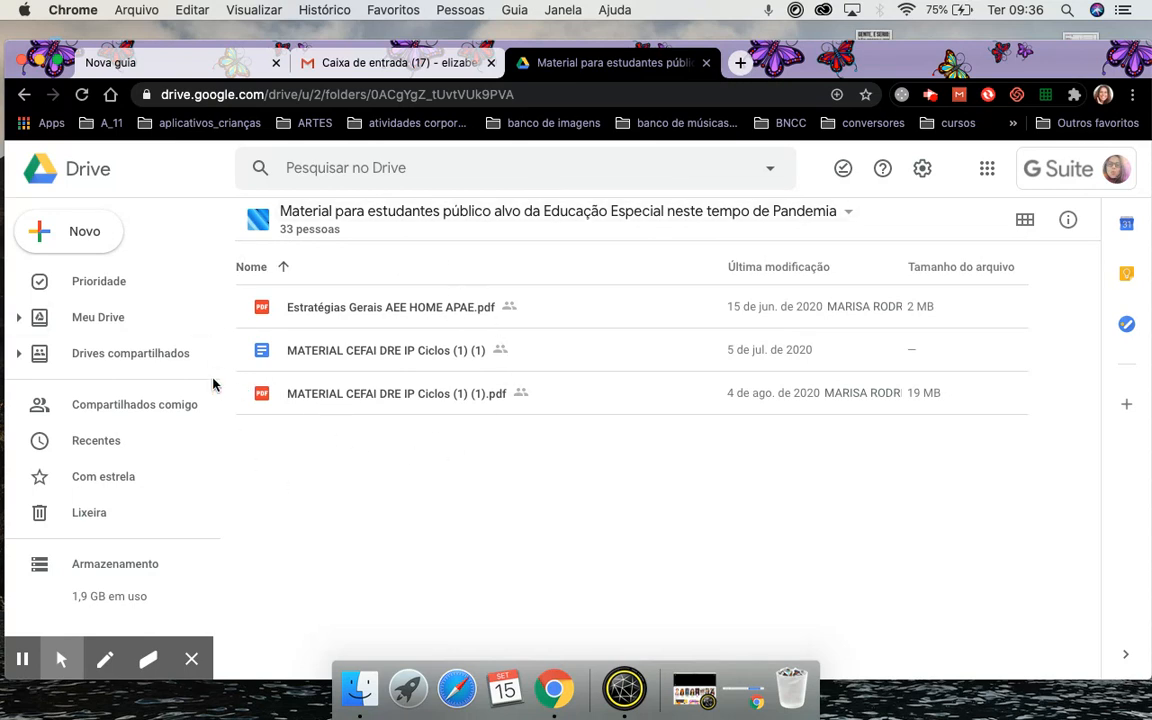
click(175, 355)
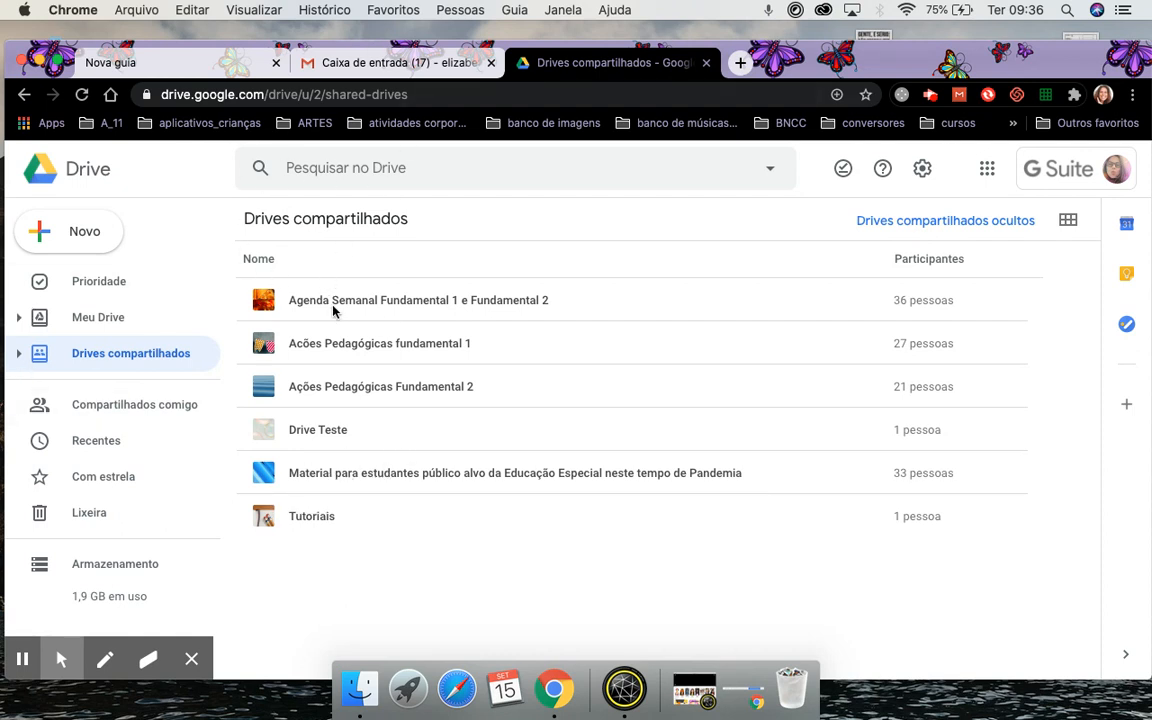
In the Educação Especial shared drive, make a copy of the MATERIAL CEFAI DRE IP Ciclos (1) (1) document.
double_click(368, 474)
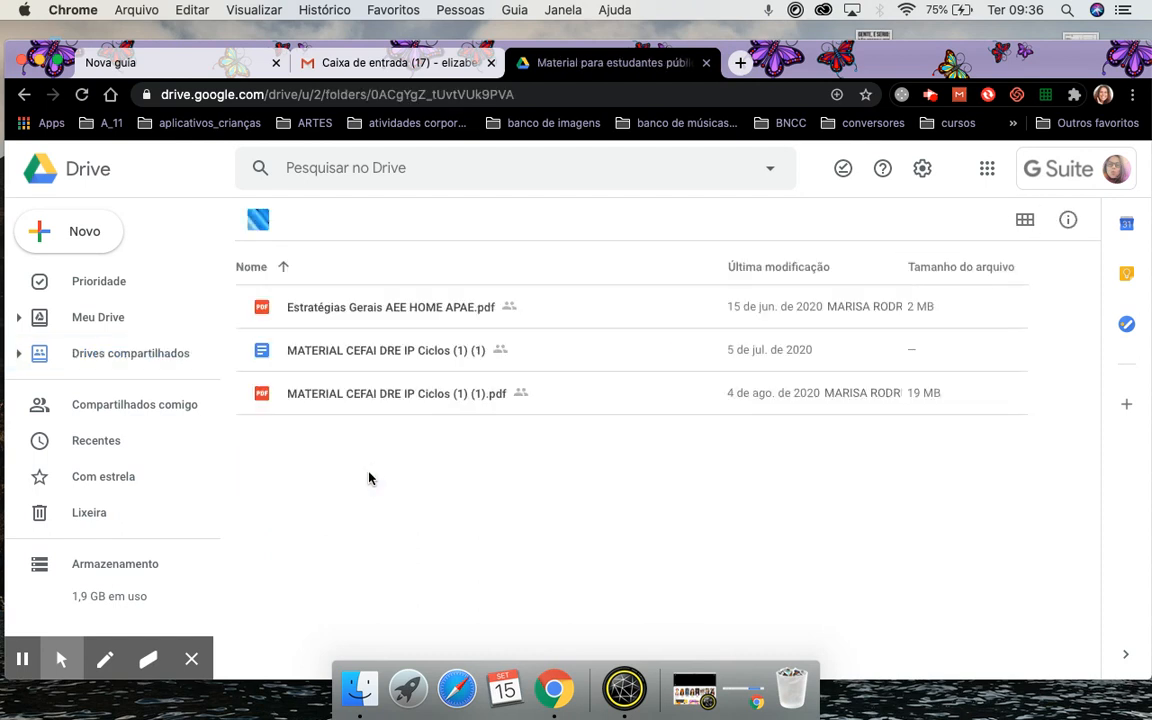
click(337, 352)
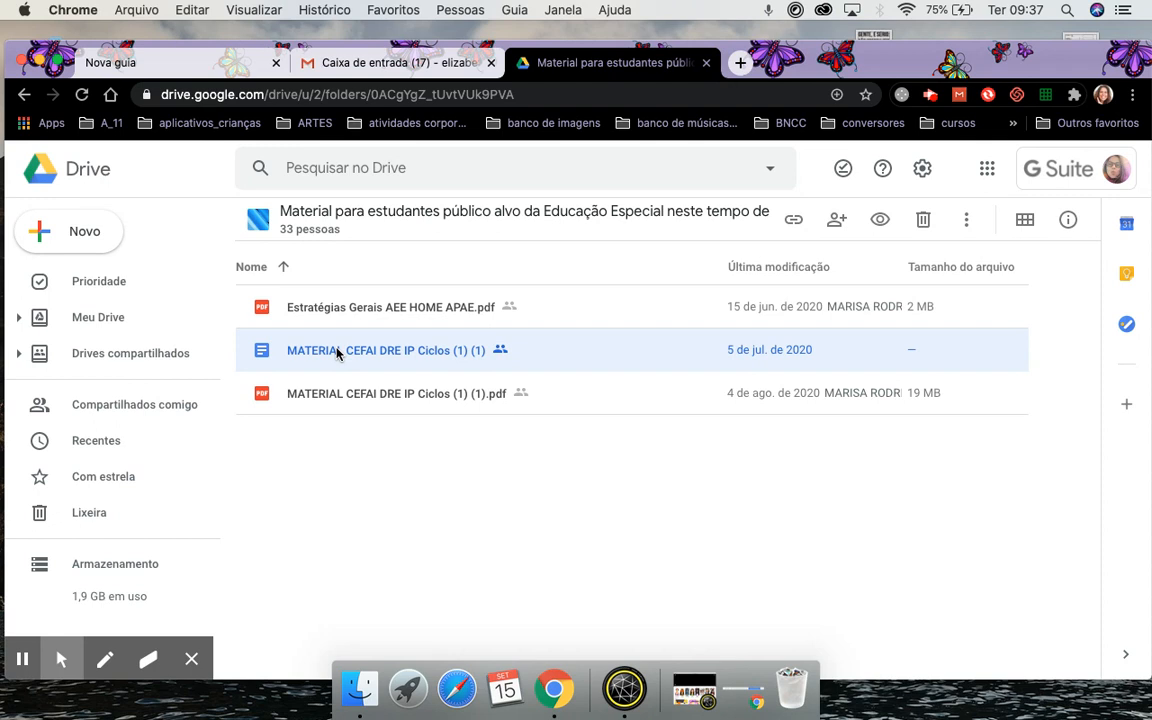
right_click(337, 352)
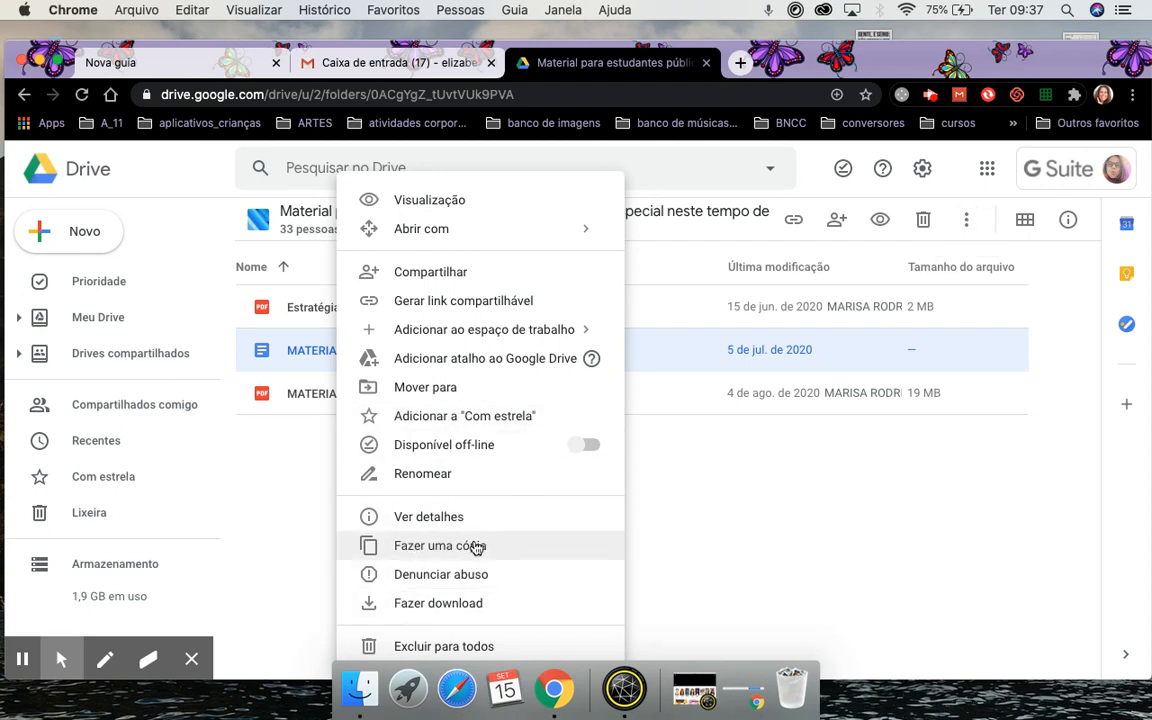
click(505, 549)
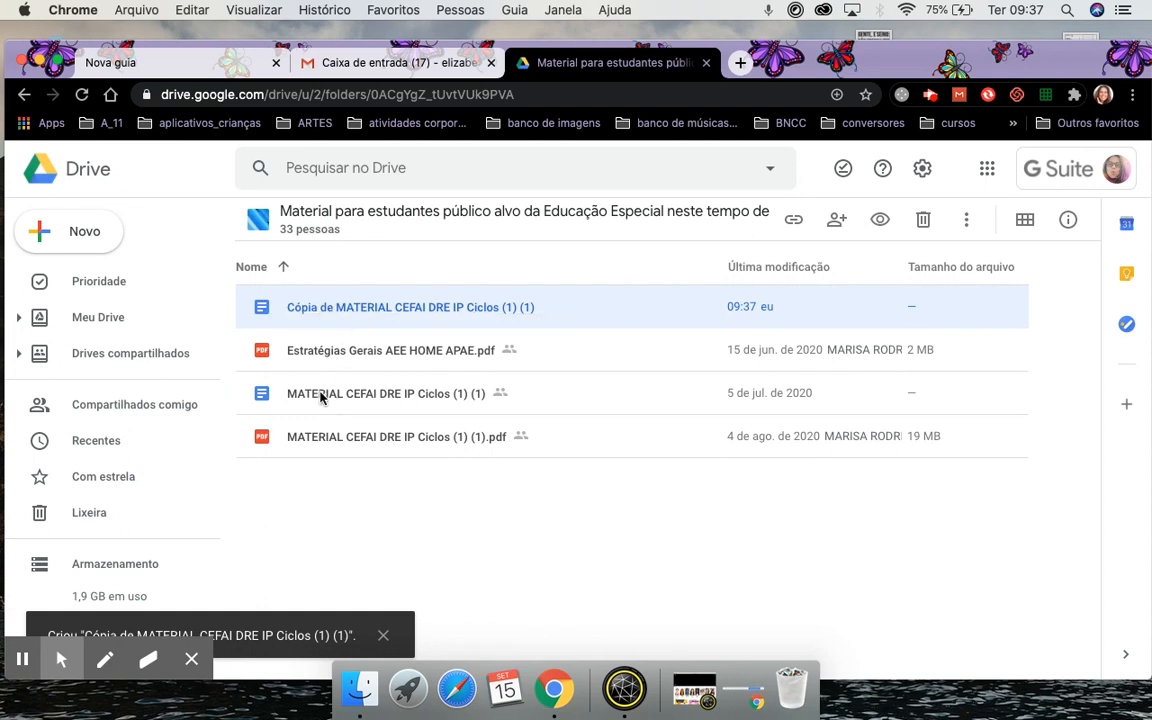
Start moving the new copy, browse up to the Drive root, then cancel without moving it.
right_click(320, 311)
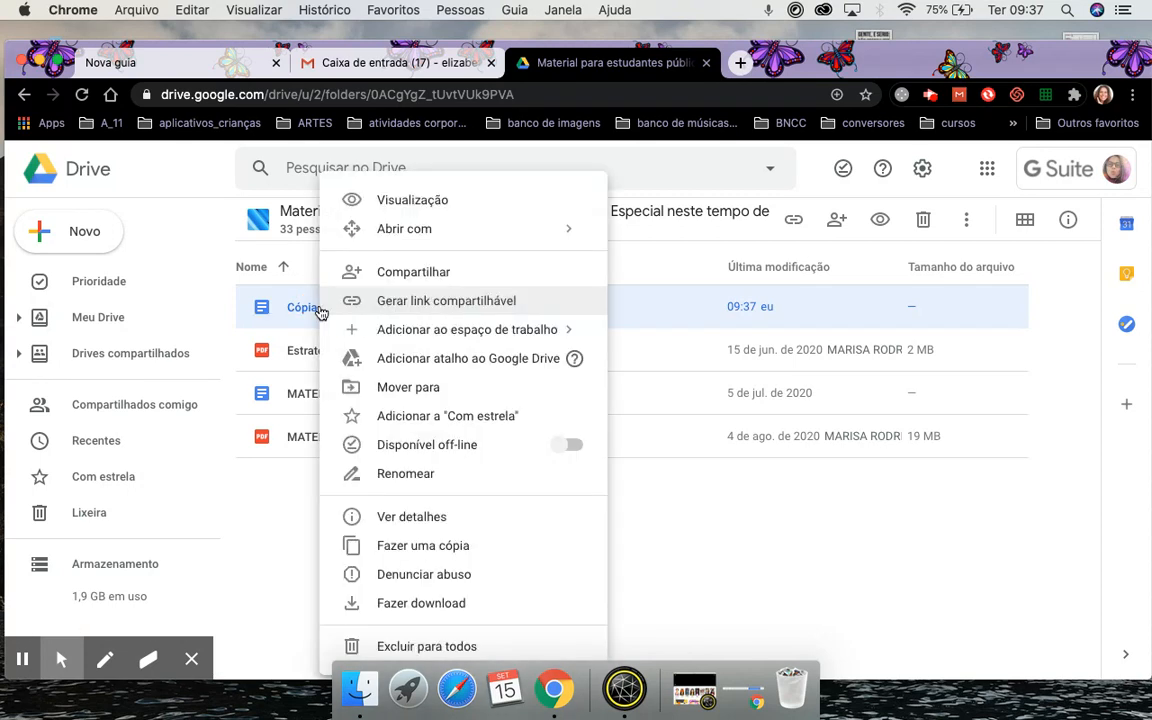
click(410, 386)
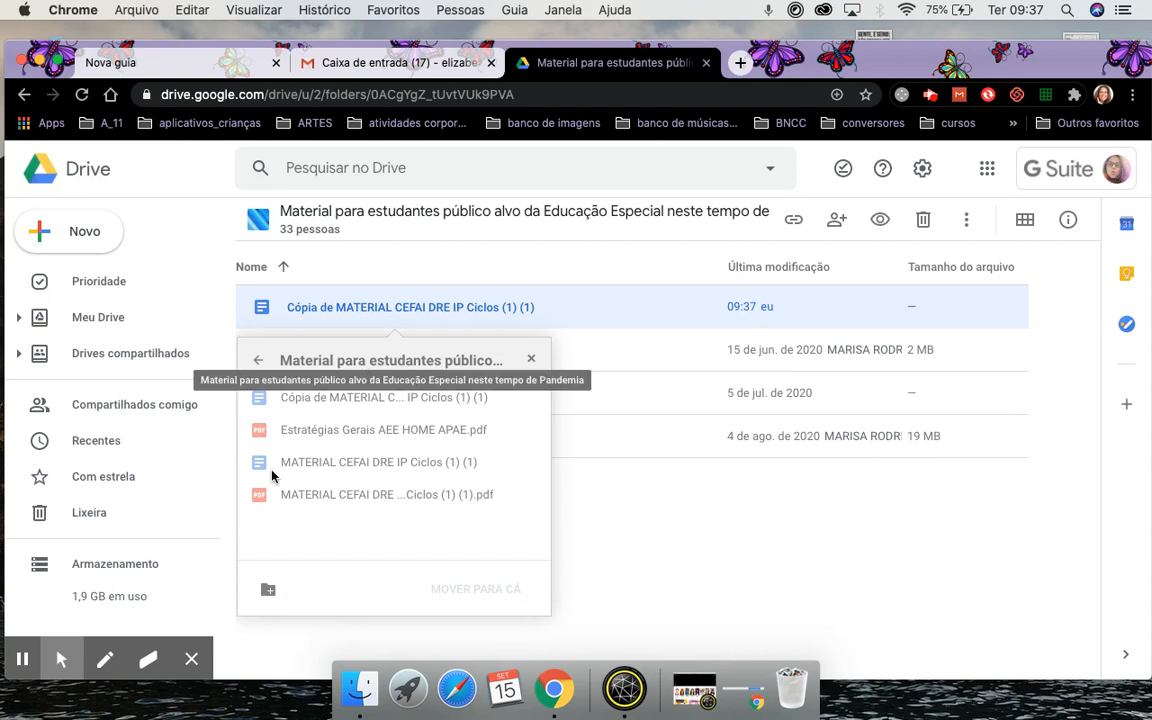
click(257, 364)
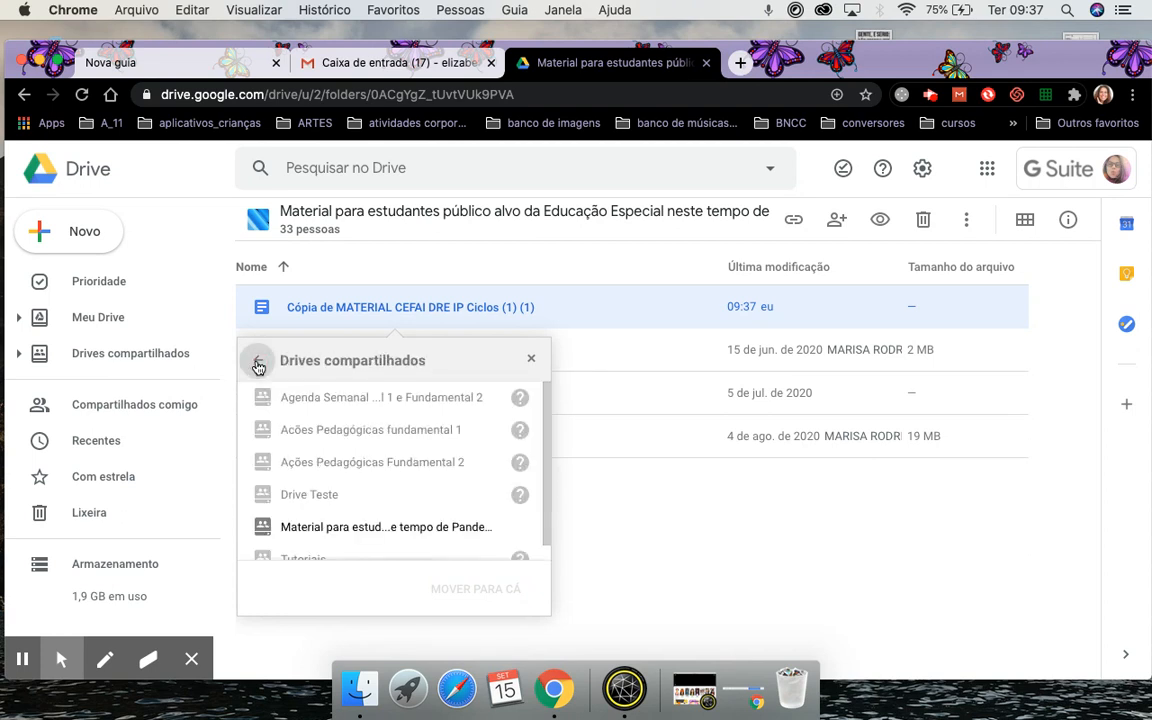
click(257, 366)
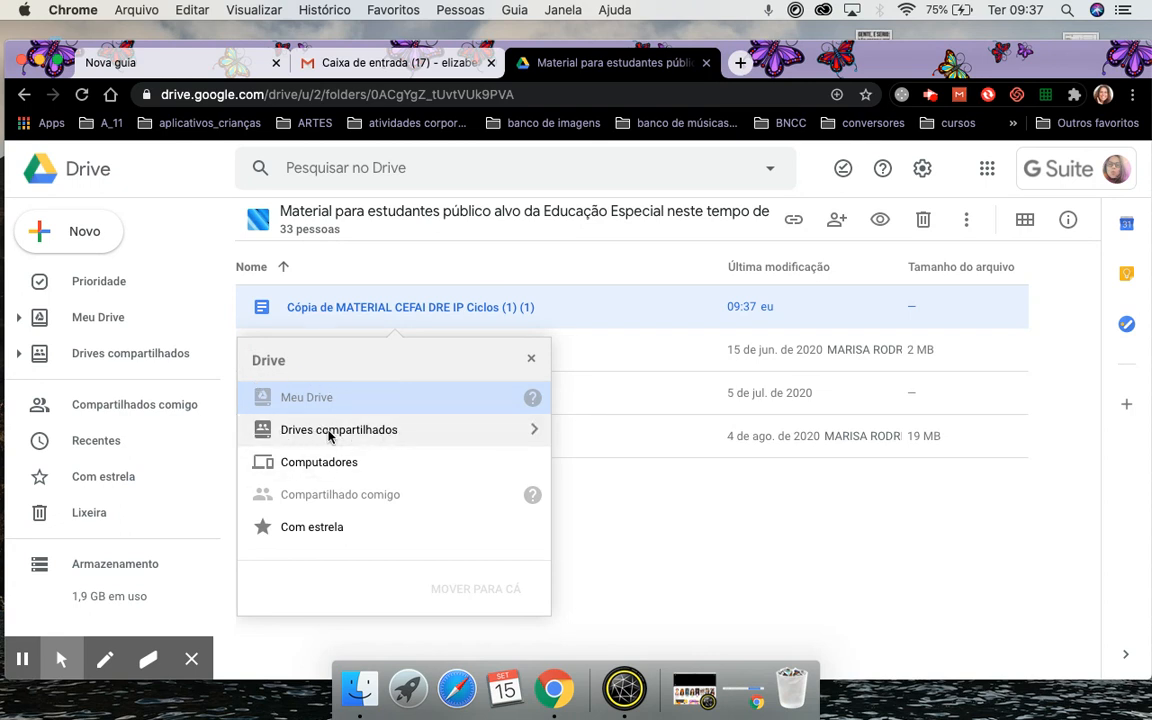
click(531, 358)
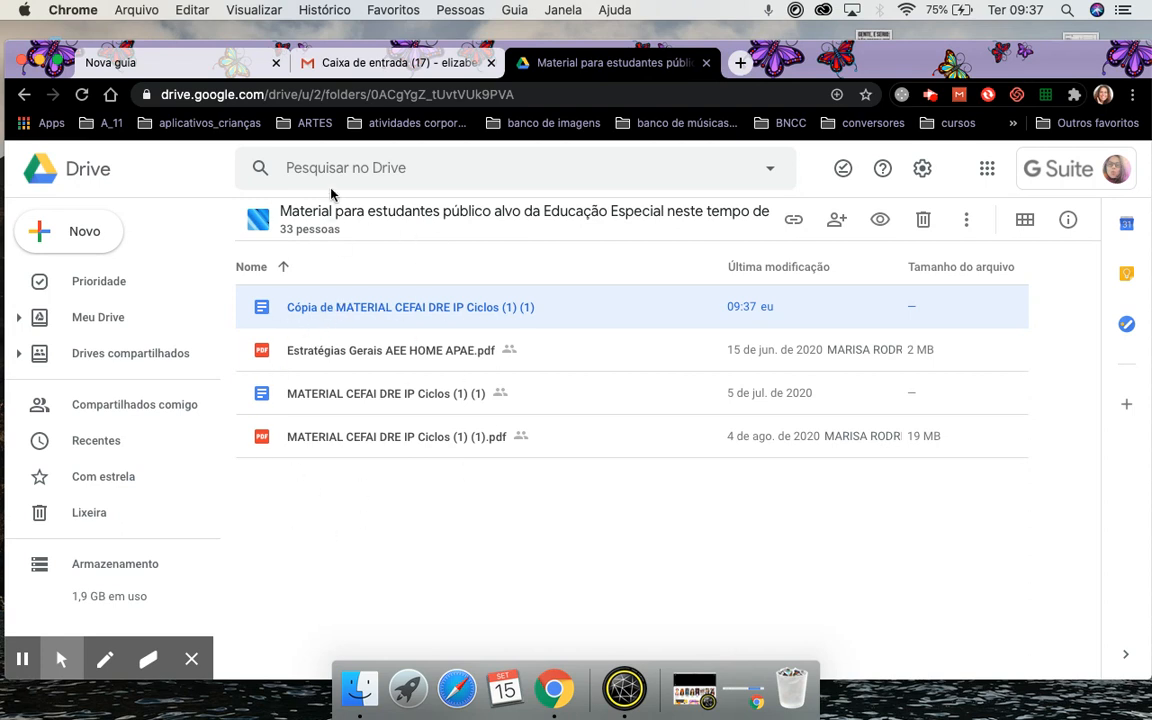
right_click(318, 312)
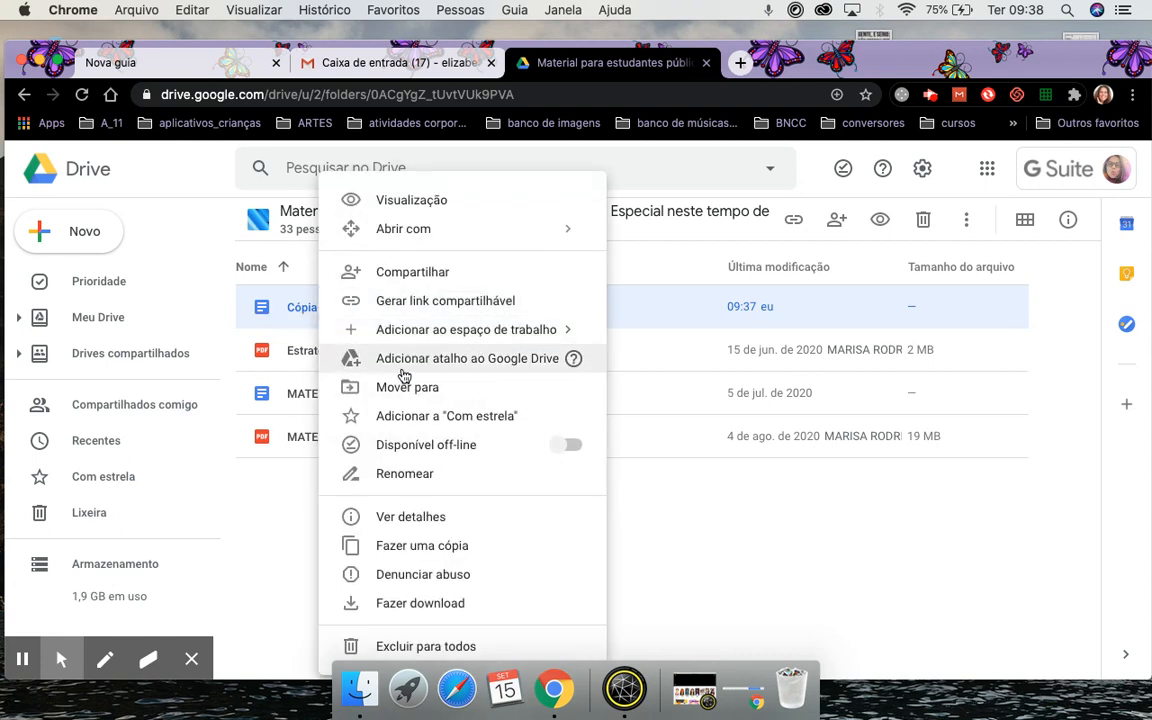
click(437, 387)
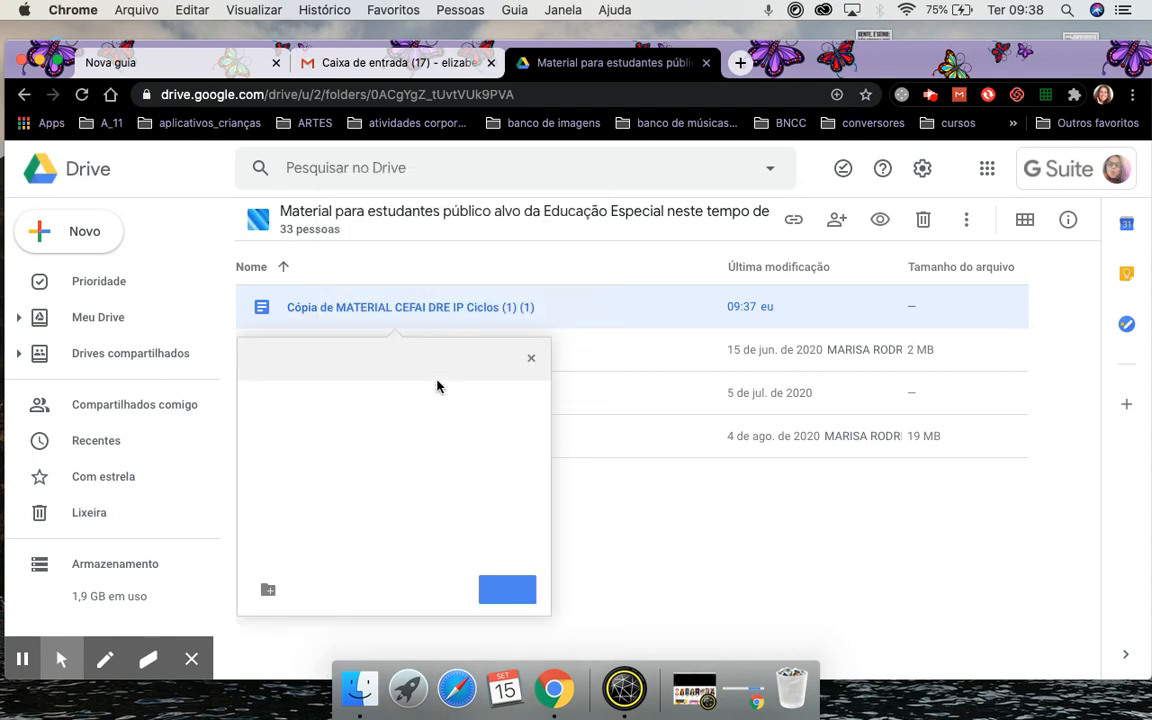
click(261, 366)
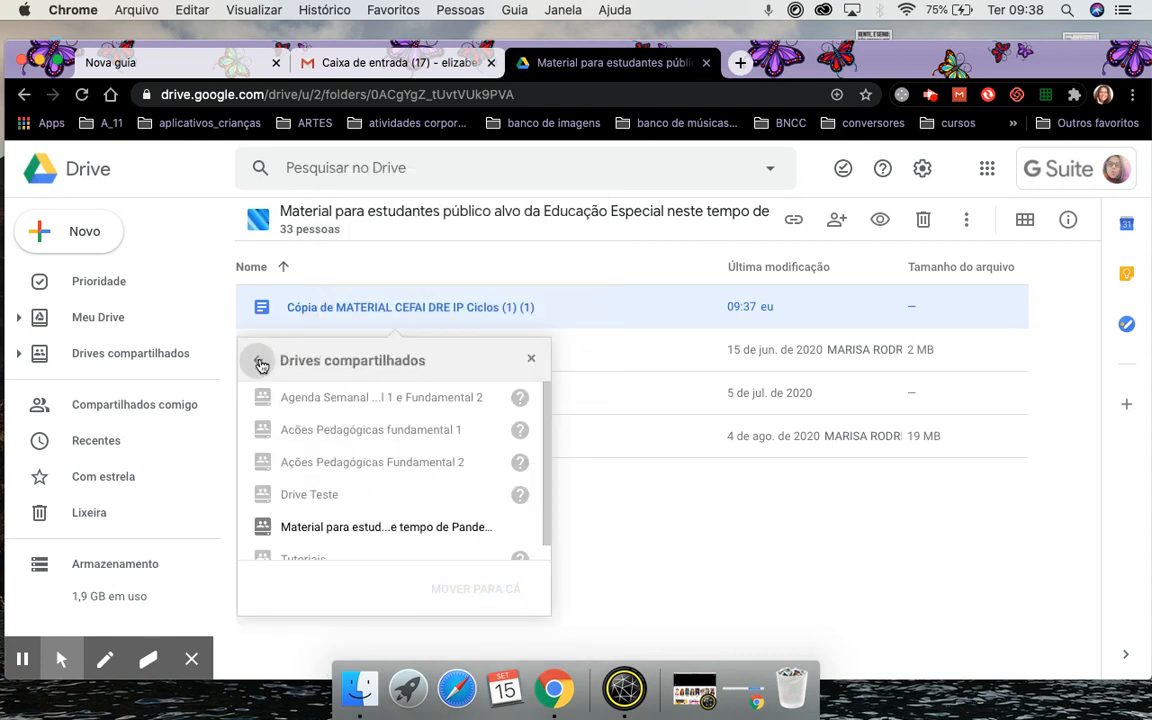
click(260, 365)
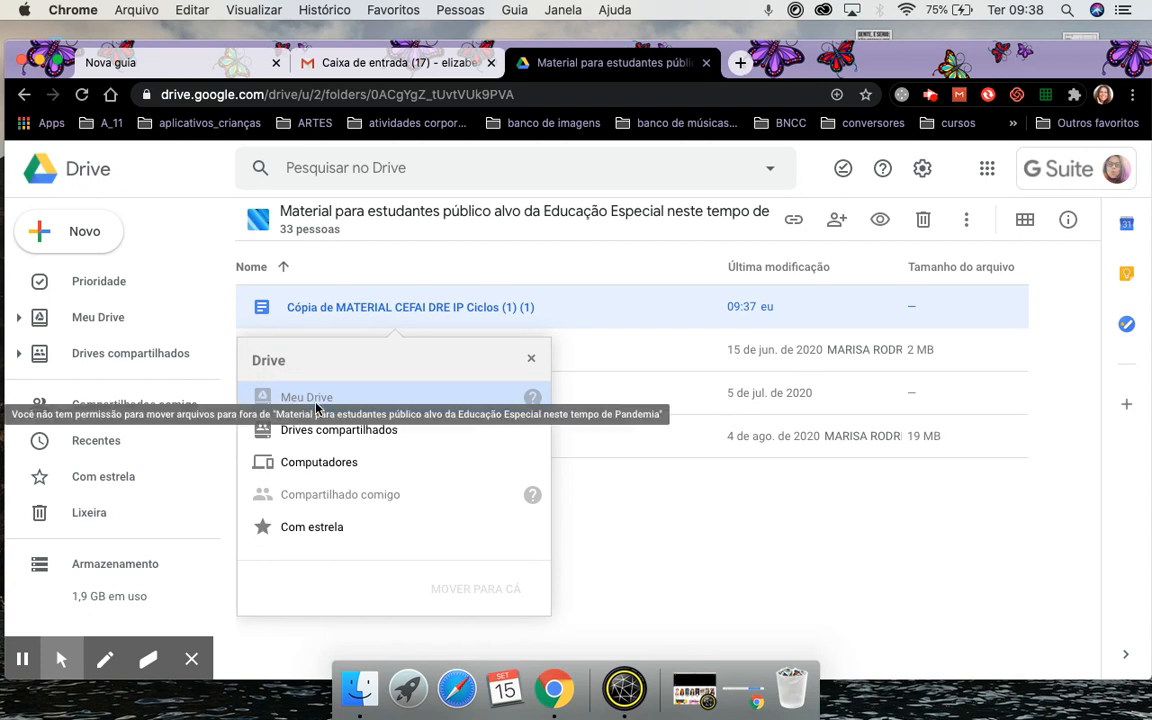
mouse_move(535, 405)
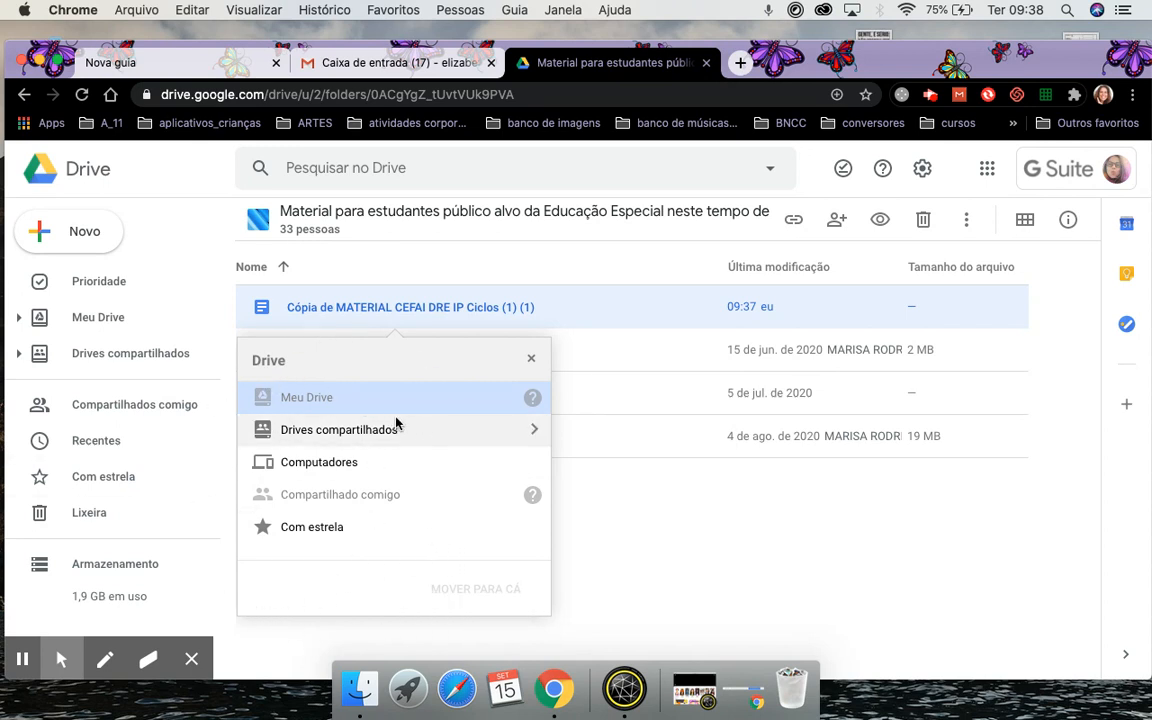
click(534, 358)
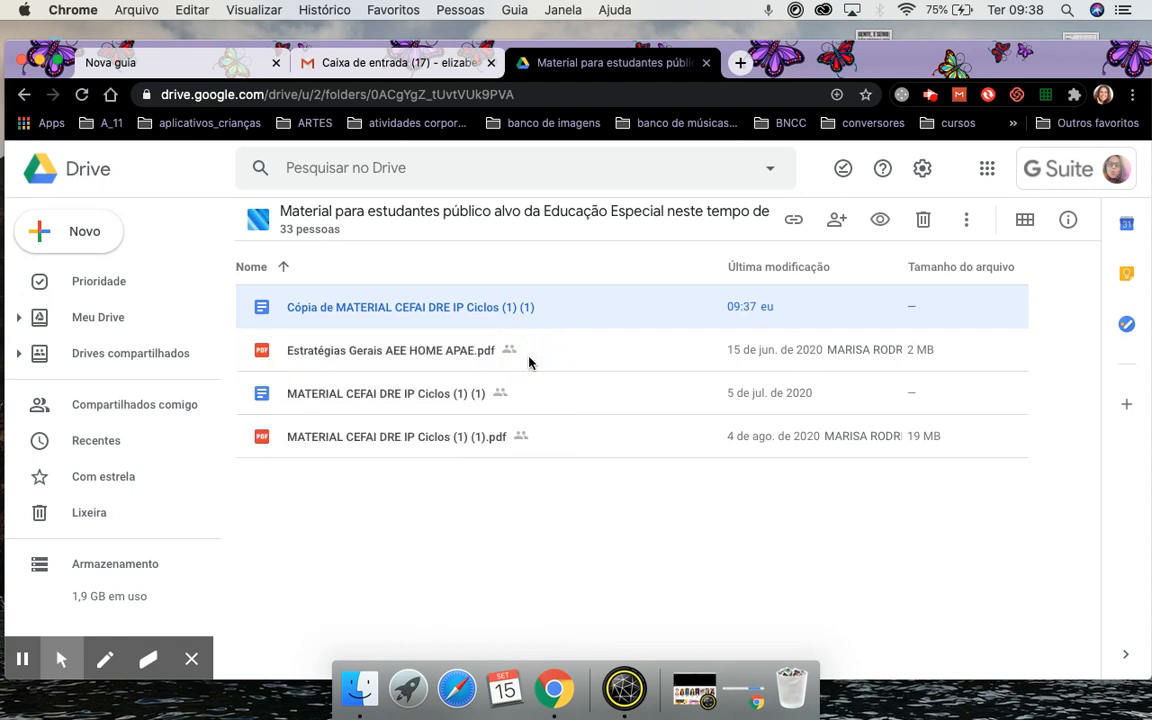
Download the CEFAI copy as a Word .docx file, then go to the A_ folder in My Drive.
right_click(317, 310)
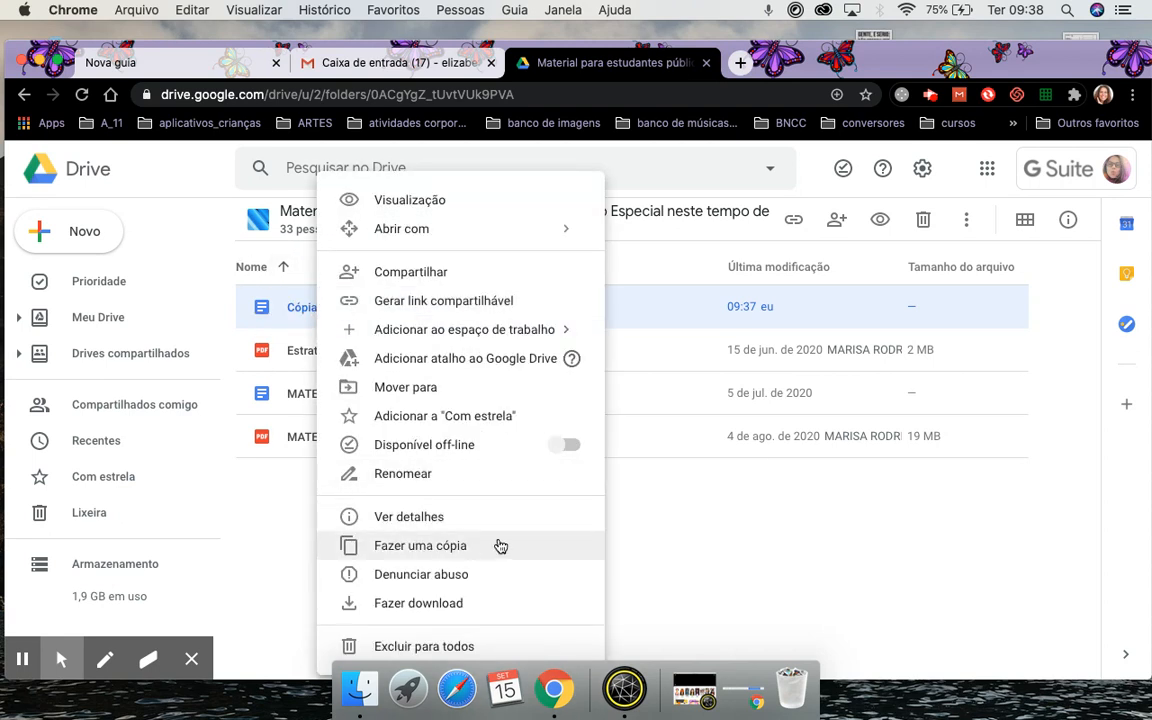
click(436, 613)
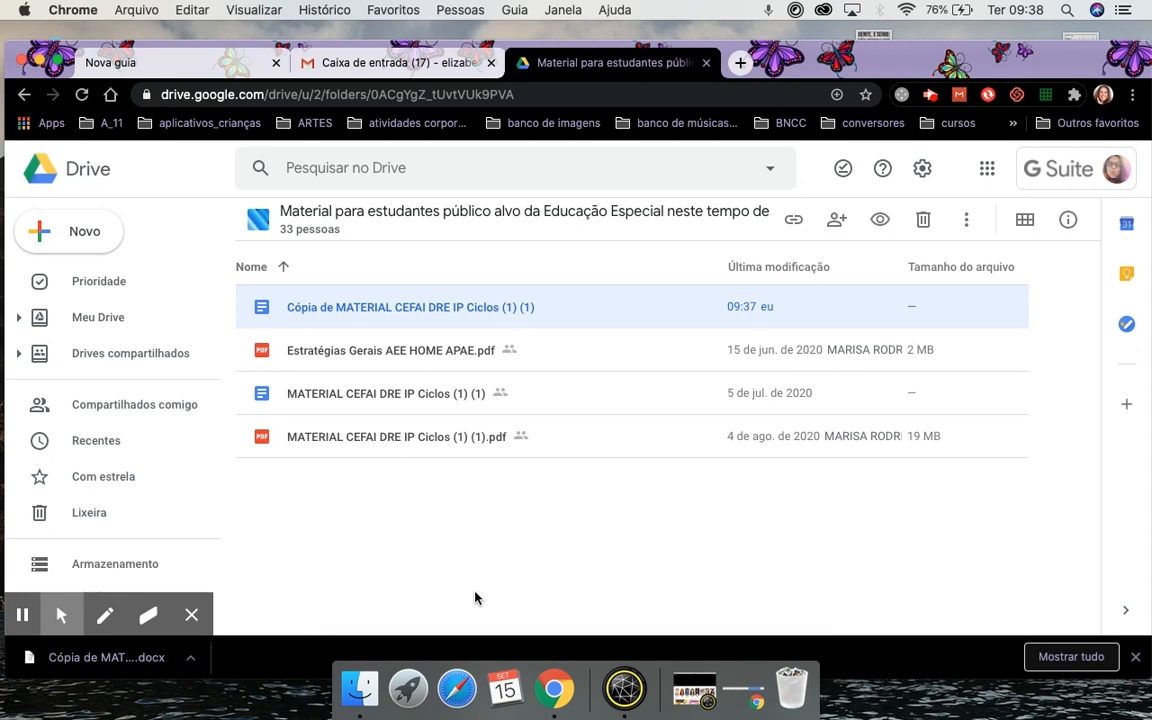
click(111, 318)
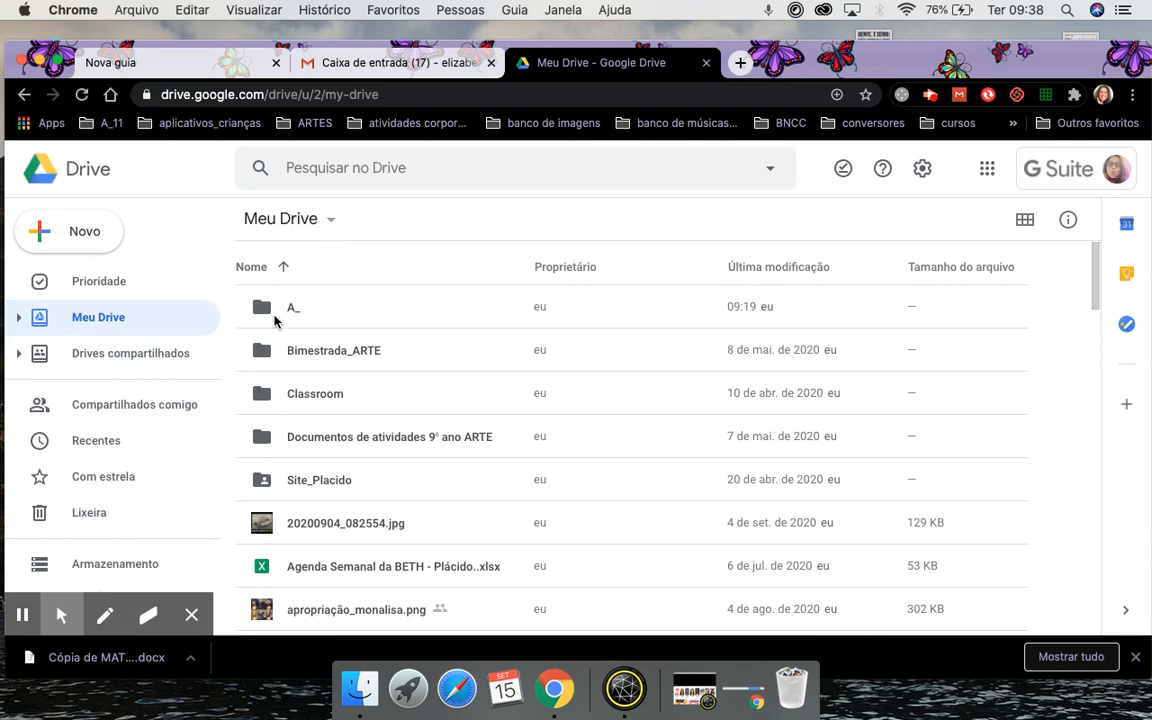
double_click(292, 310)
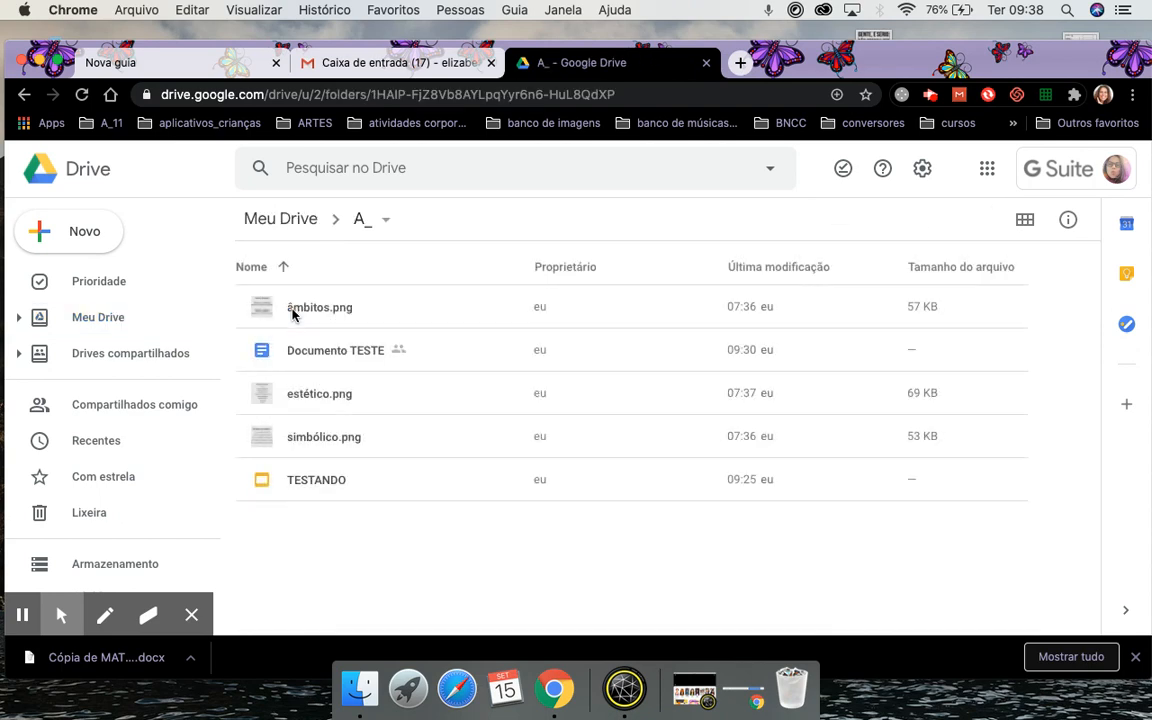
click(360, 688)
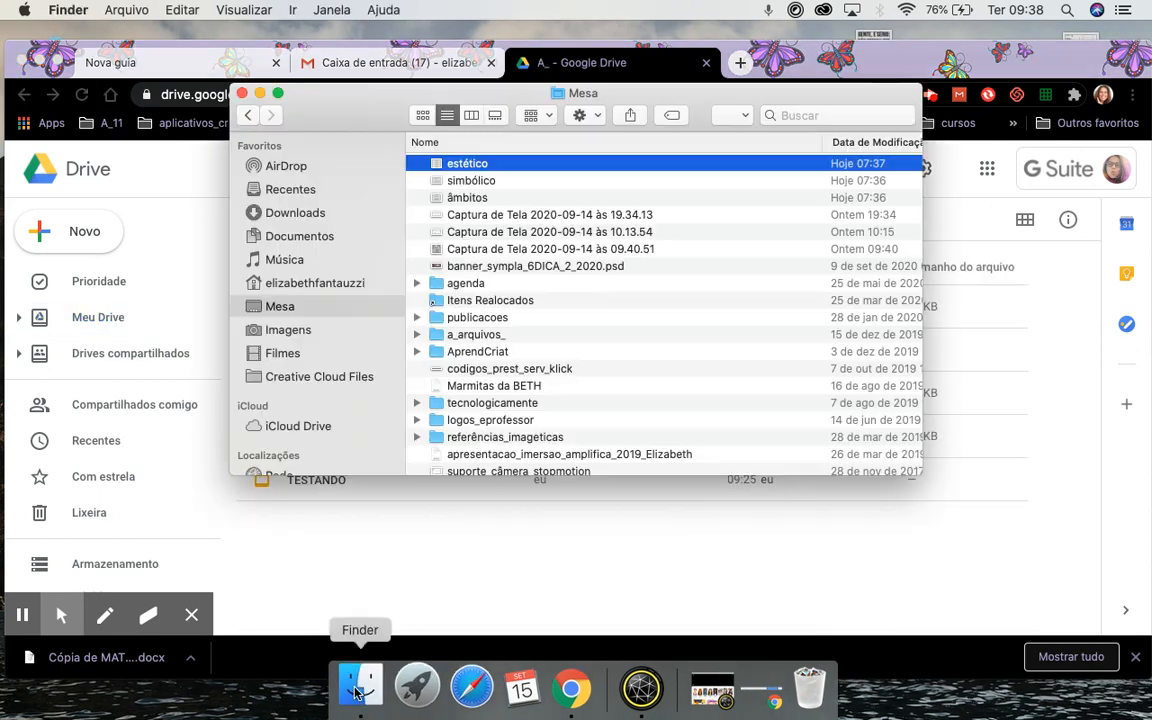
Drag the downloaded Cópia de MATERIAL CEFAI .docx from Downloads into the Drive A_ folder.
drag(328, 98, 664, 232)
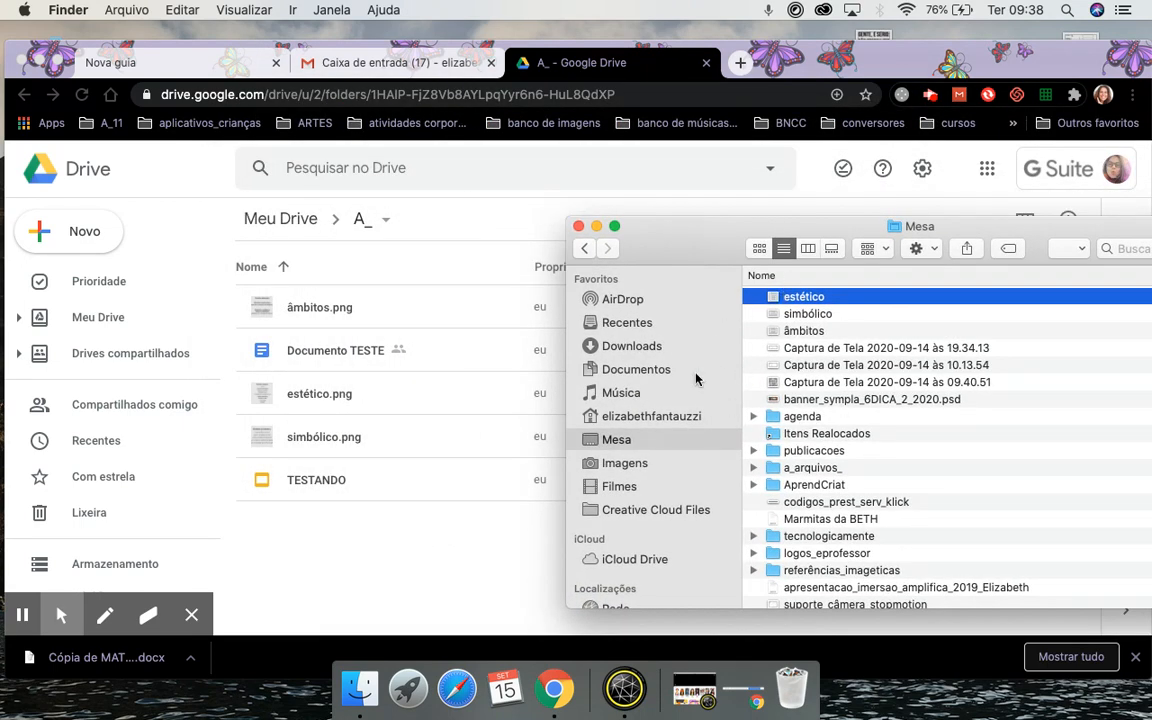
click(618, 347)
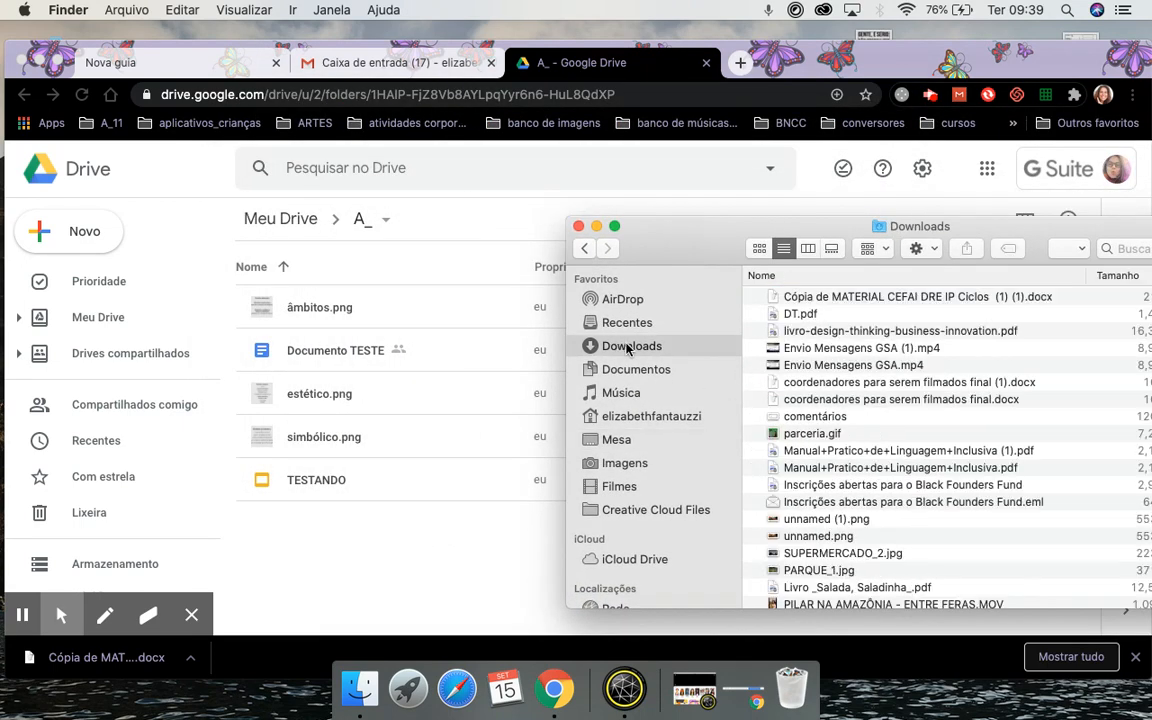
click(867, 298)
drag(867, 300, 336, 540)
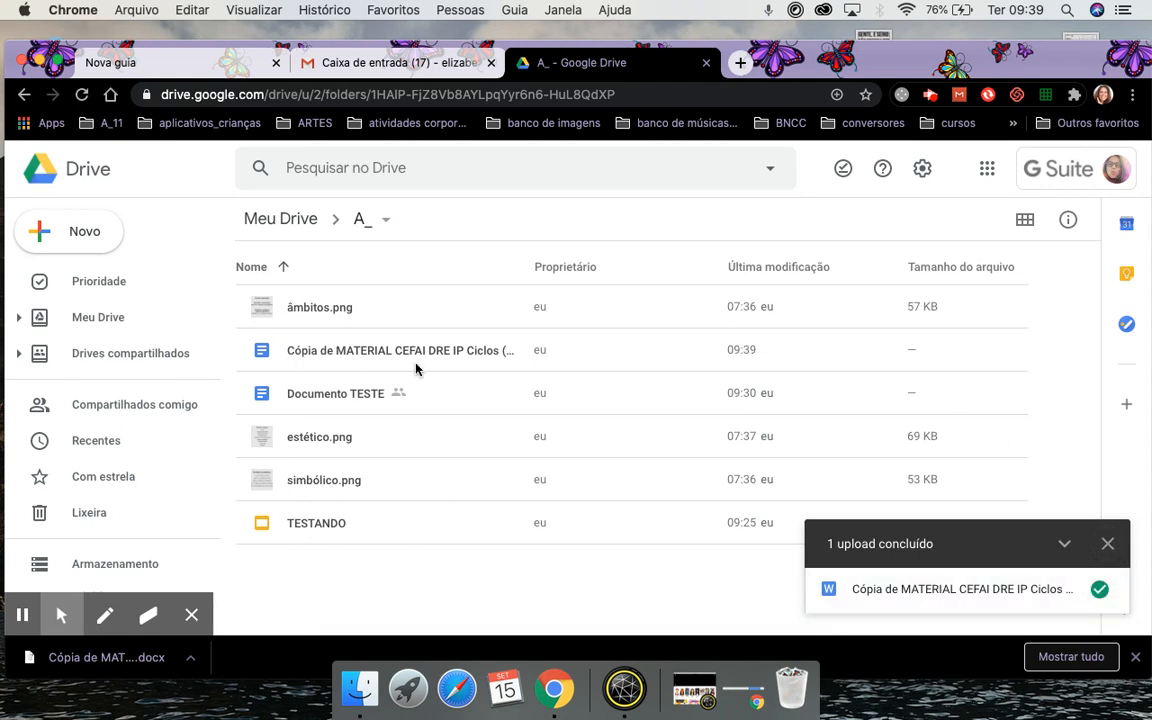
In My Drive's A_ folder, duplicate the uploaded Cópia de MATERIAL CEFAI document.
click(112, 355)
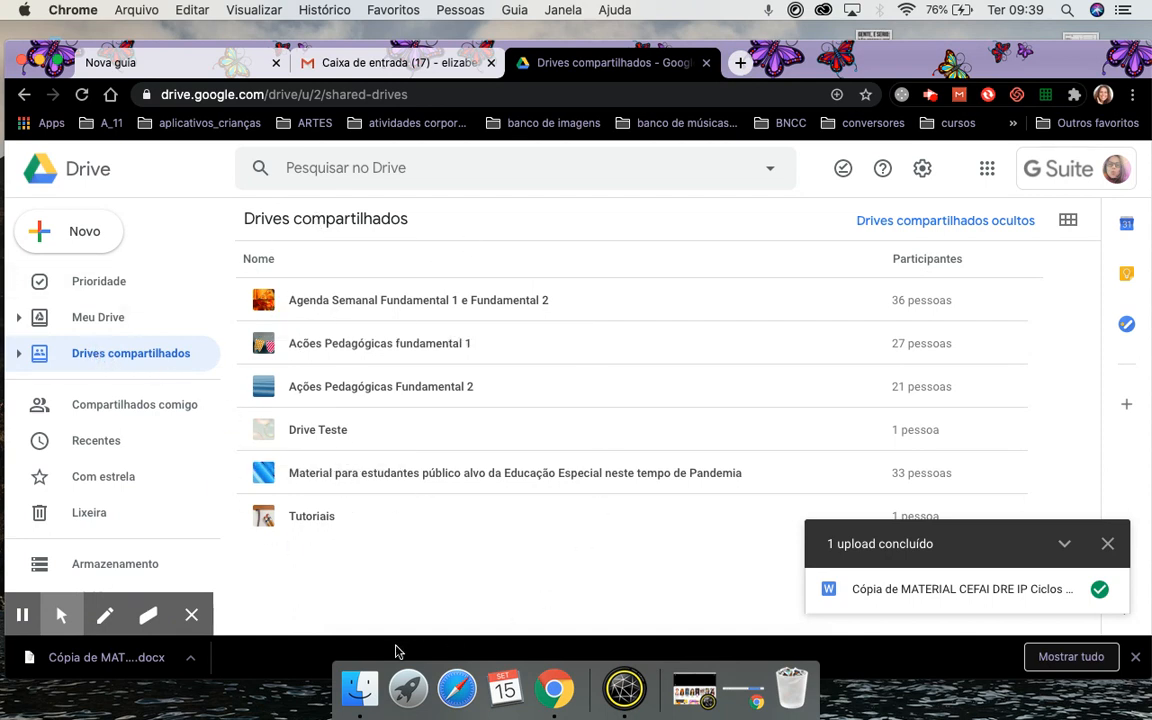
click(108, 319)
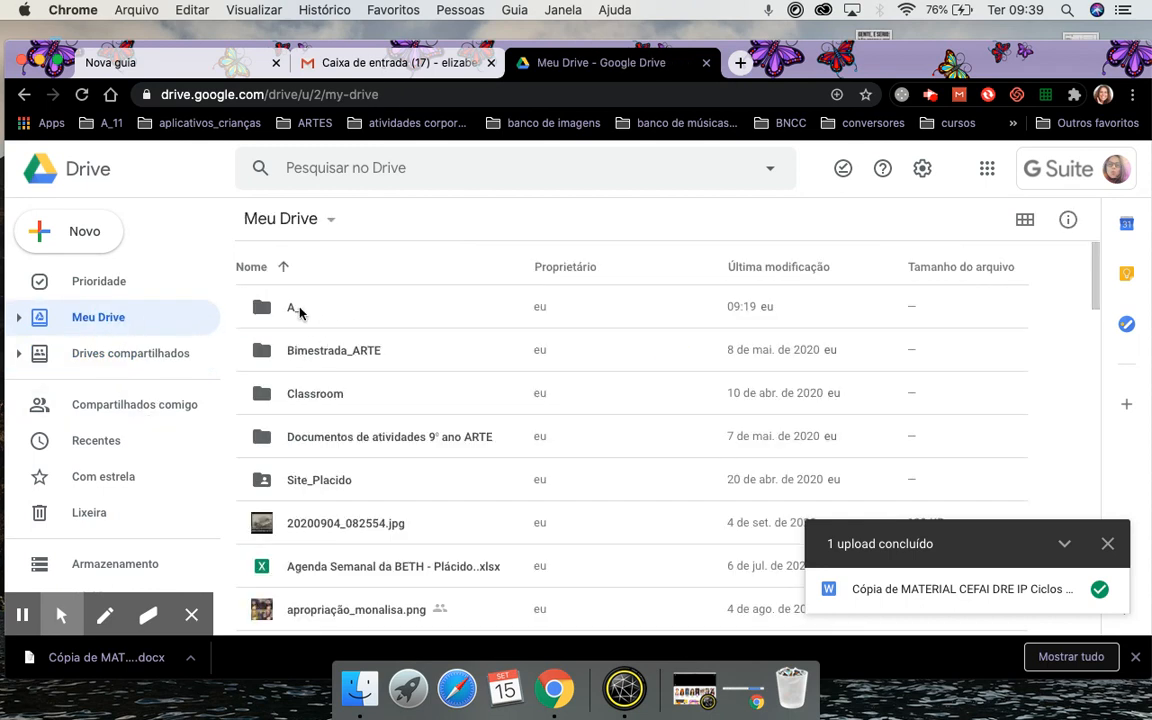
double_click(295, 308)
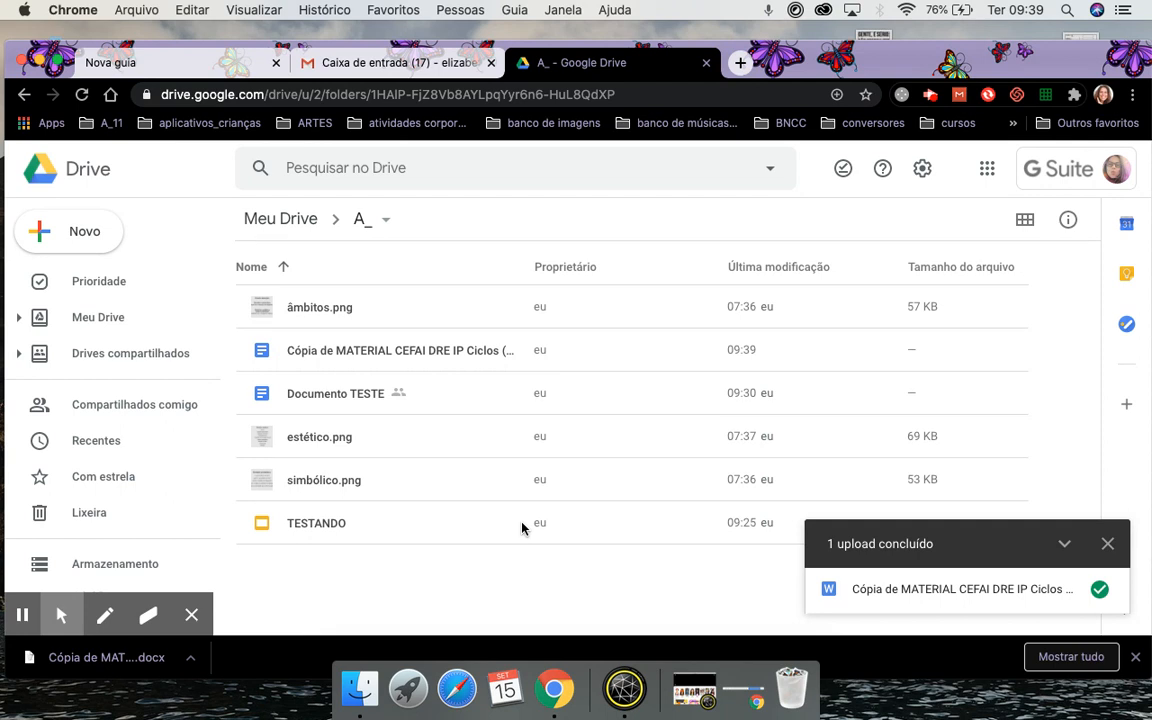
right_click(318, 358)
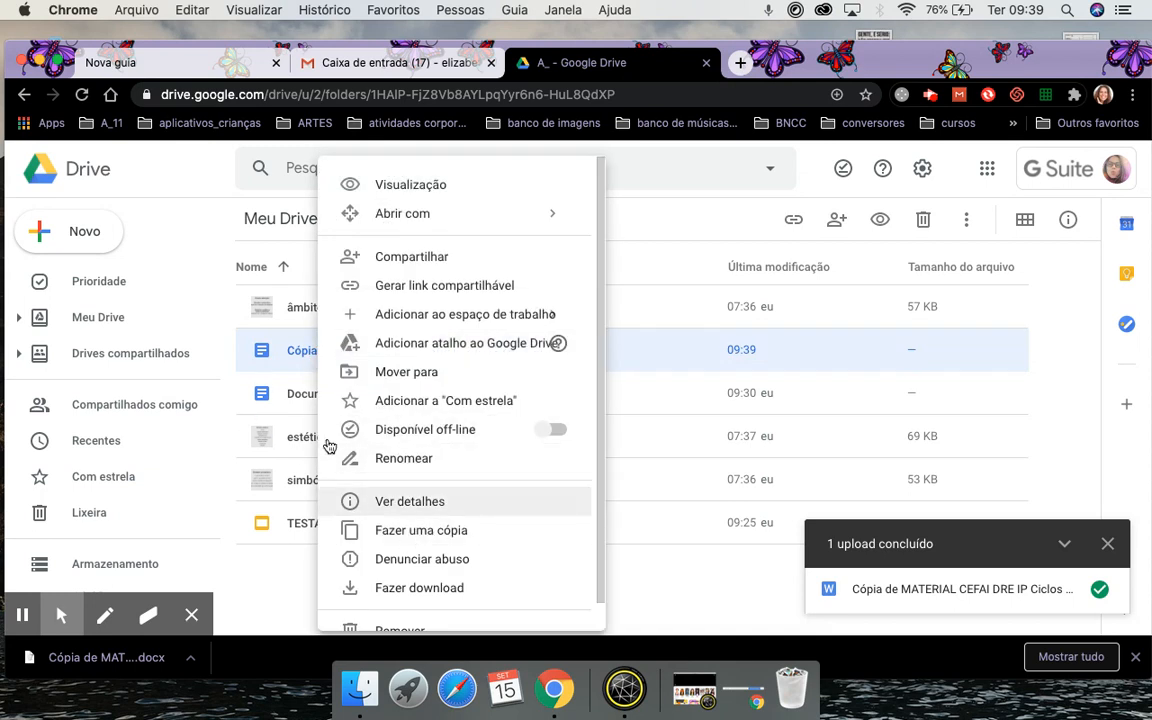
click(423, 532)
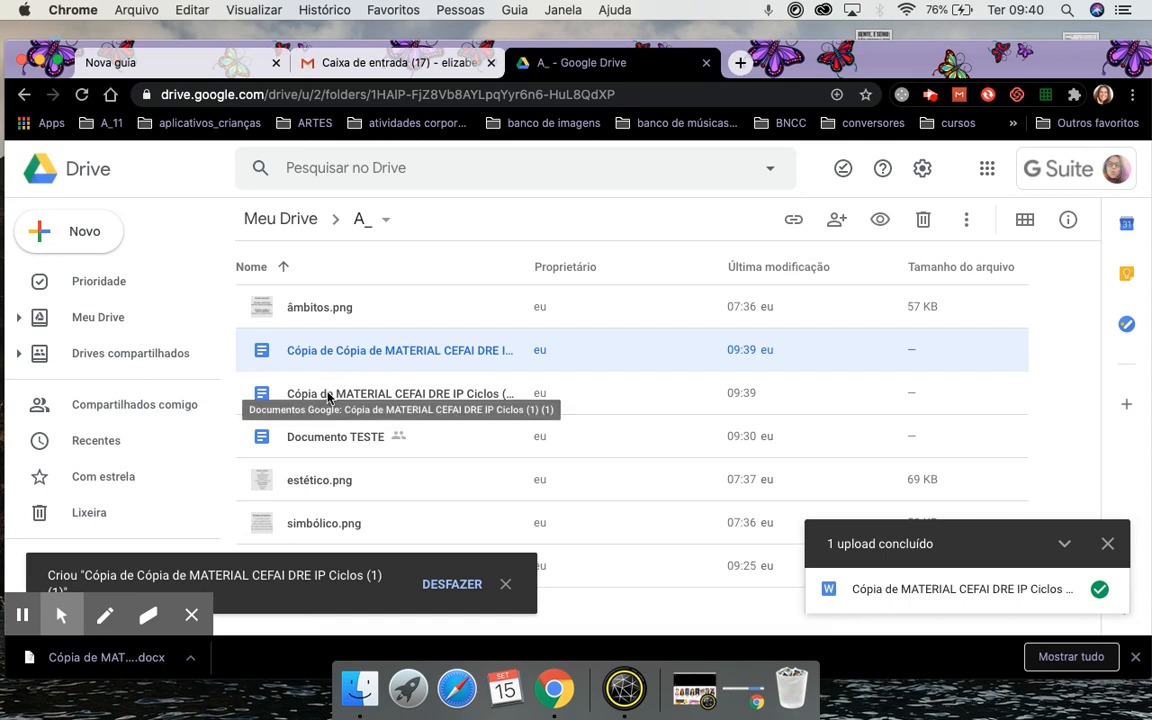
click(328, 395)
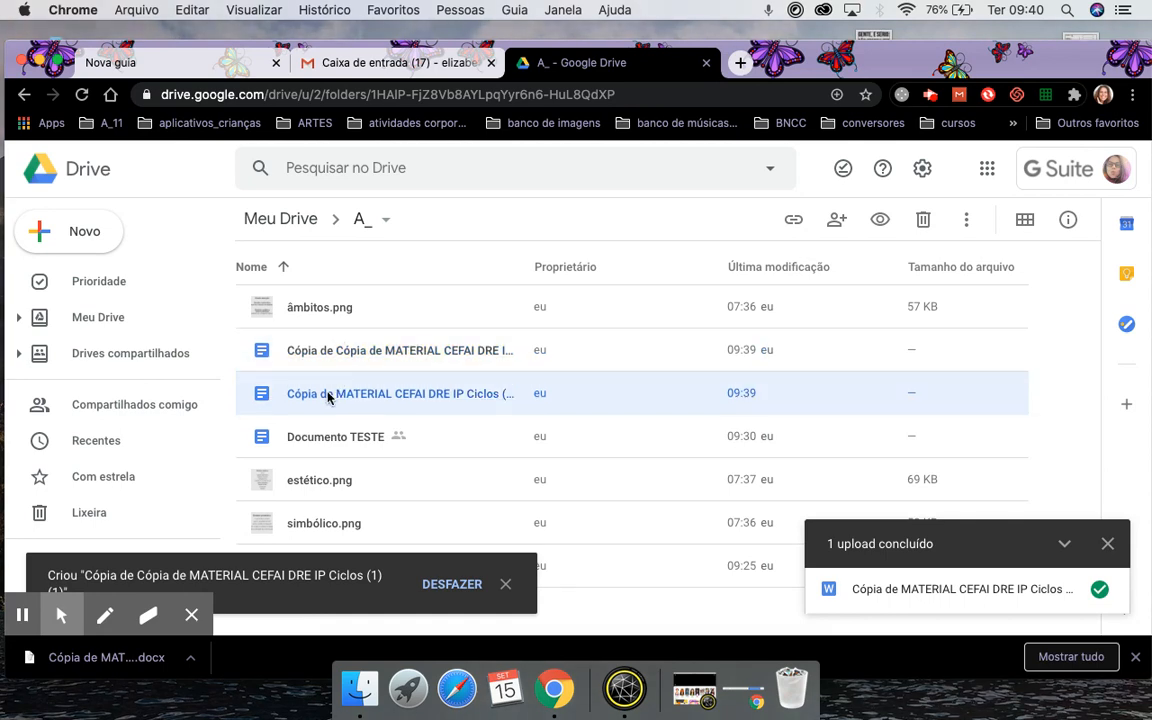
Rename the original CEFAI copy to 3a_material_CEFAI.
right_click(328, 395)
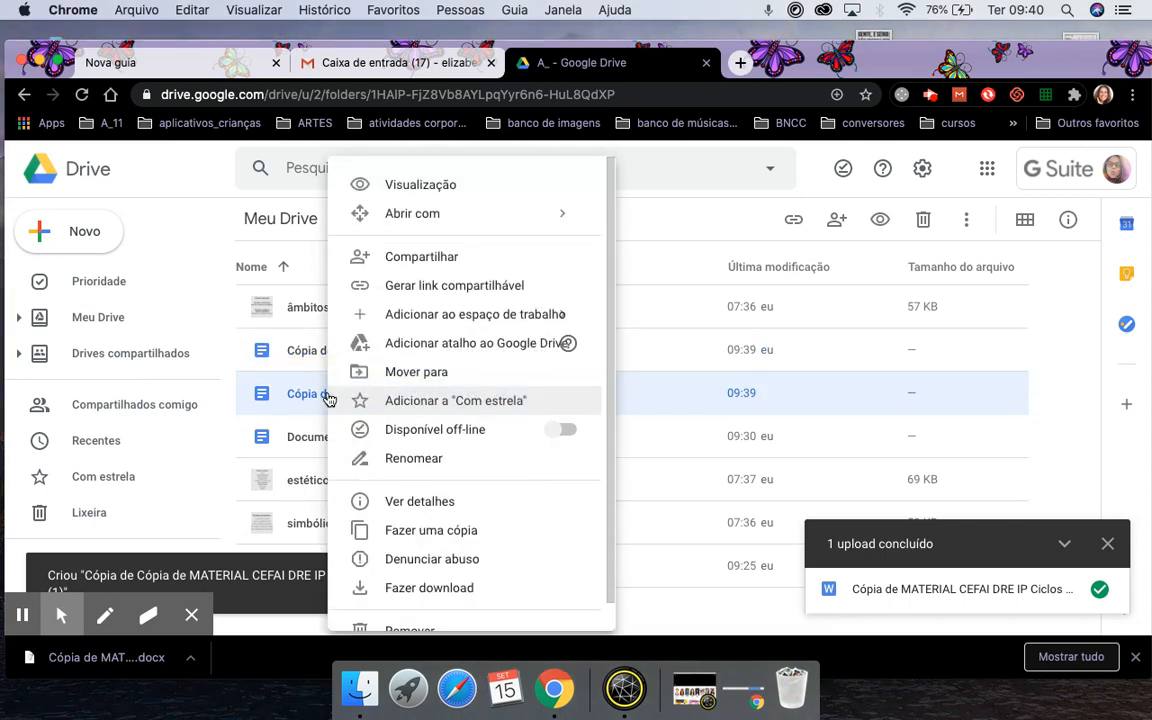
click(428, 461)
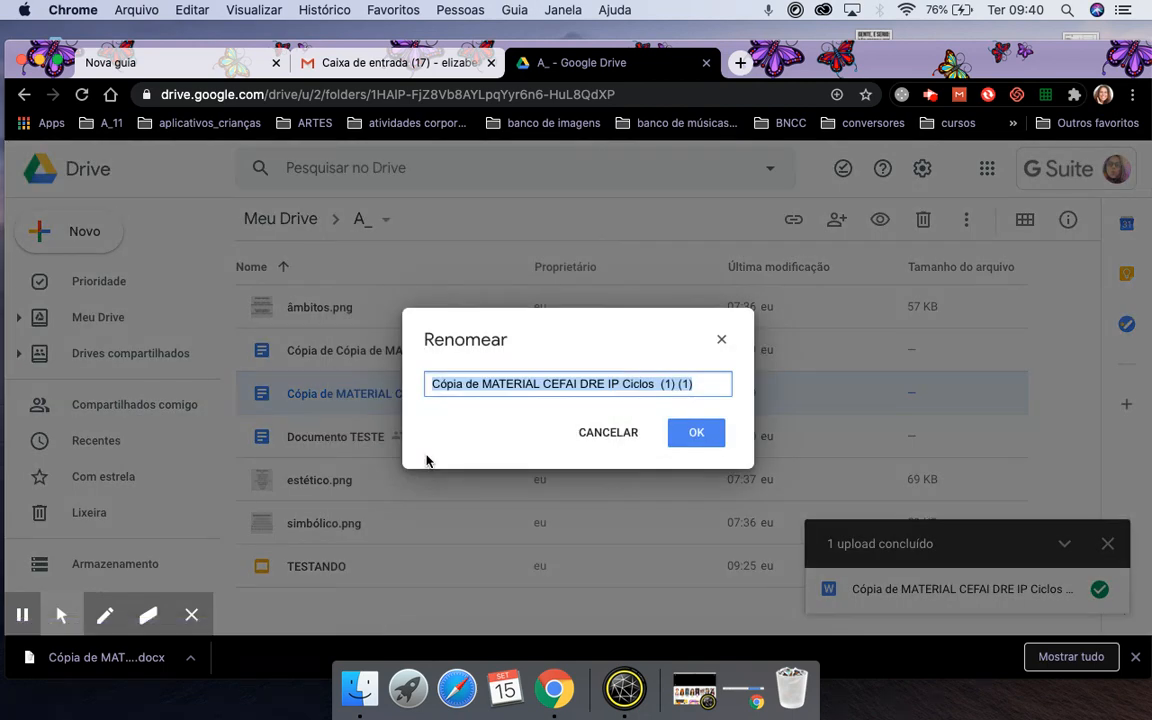
text(Mate)
key(BackSpace)
key(BackSpace)
key(BackSpace)
key(BackSpace)
text(3)
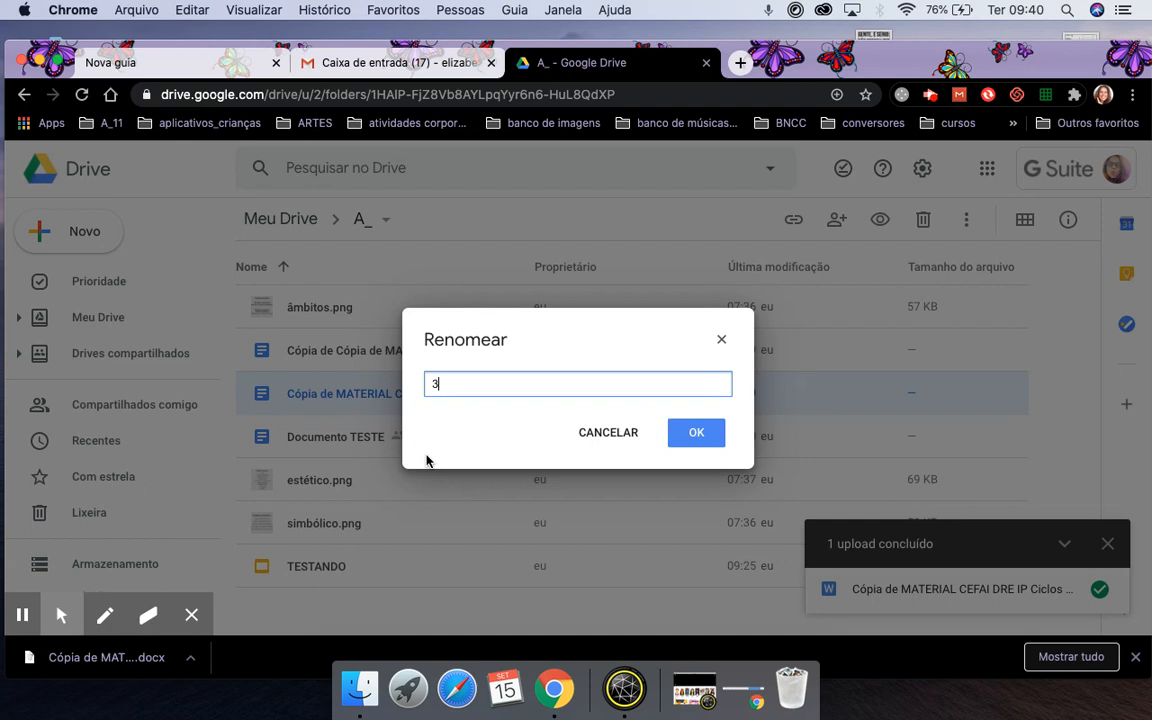
text(a_material_CEFAI)
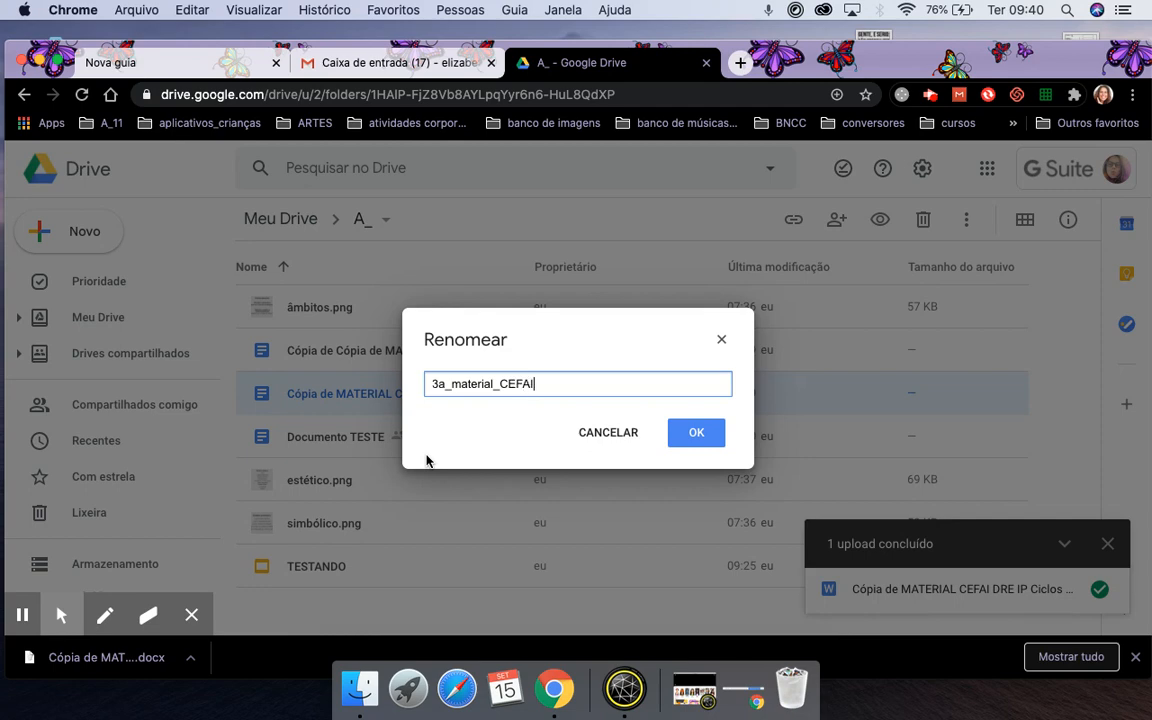
click(695, 434)
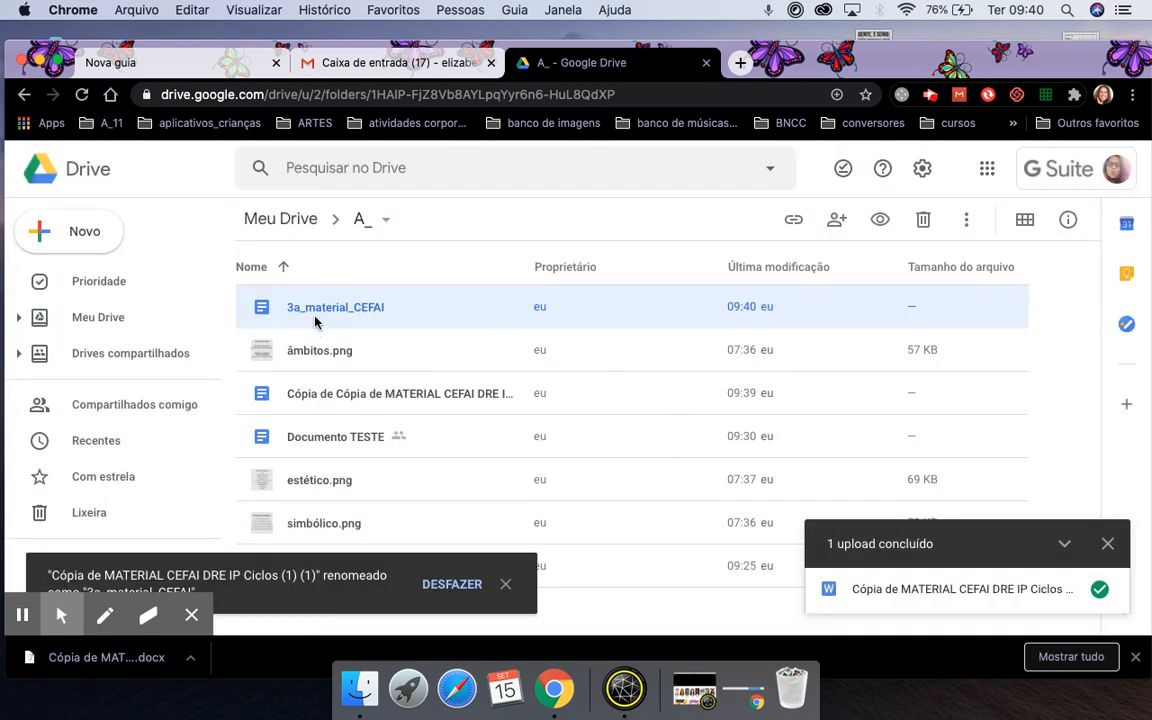
Rename the long-named CEFAI copy to 3b_material_CEFAI and make a copy of it.
right_click(322, 394)
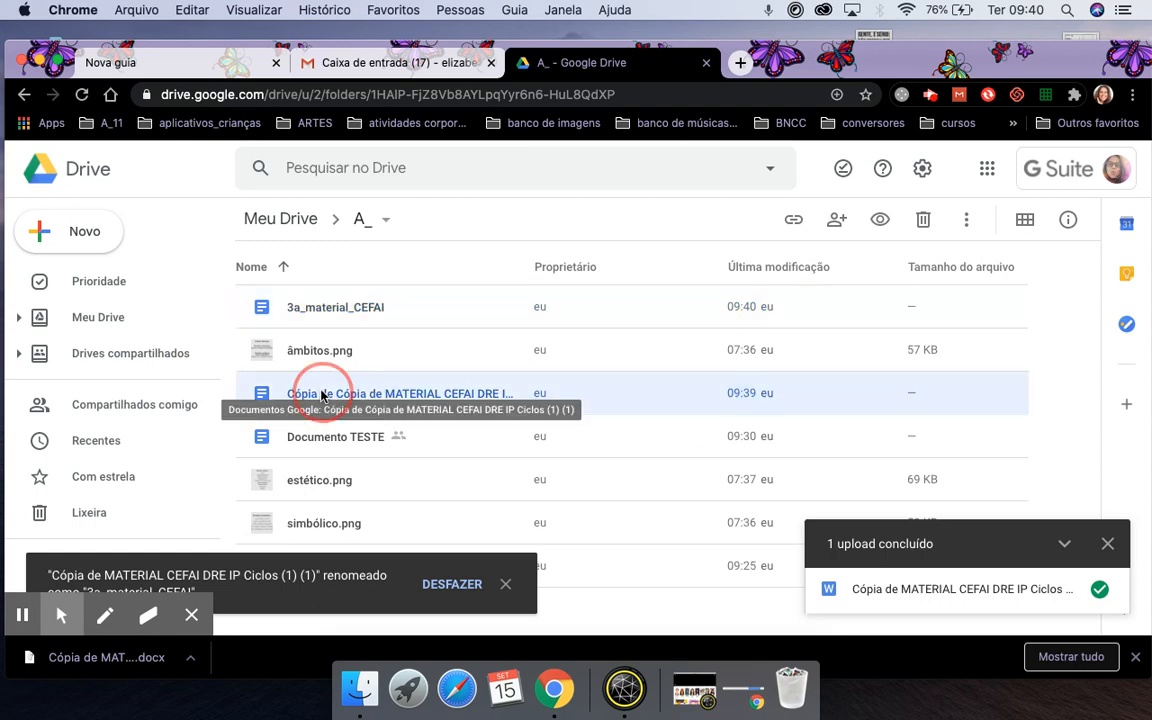
click(418, 458)
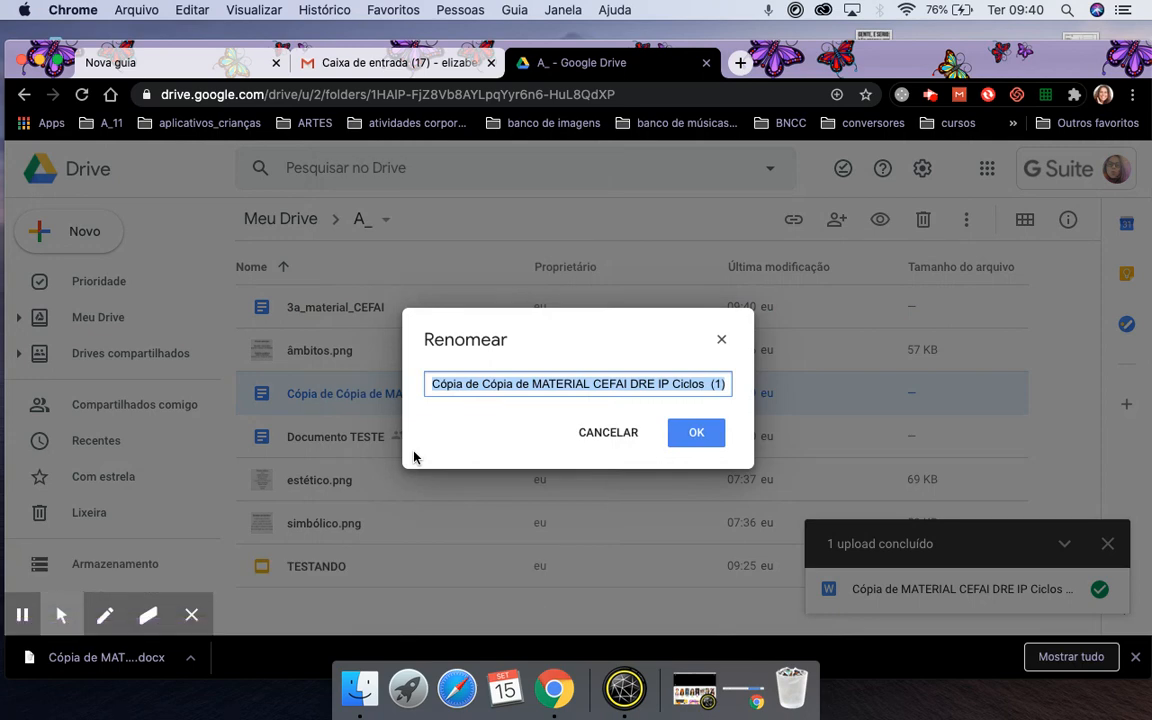
text(3b_material_CEFAI)
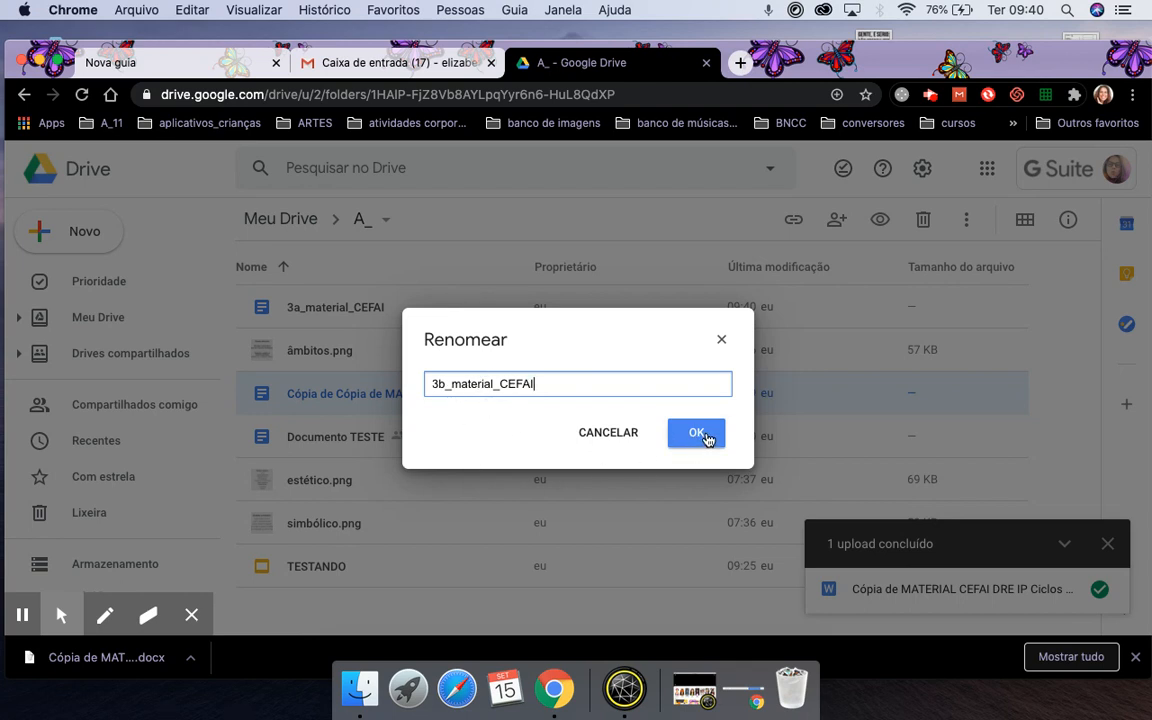
click(698, 433)
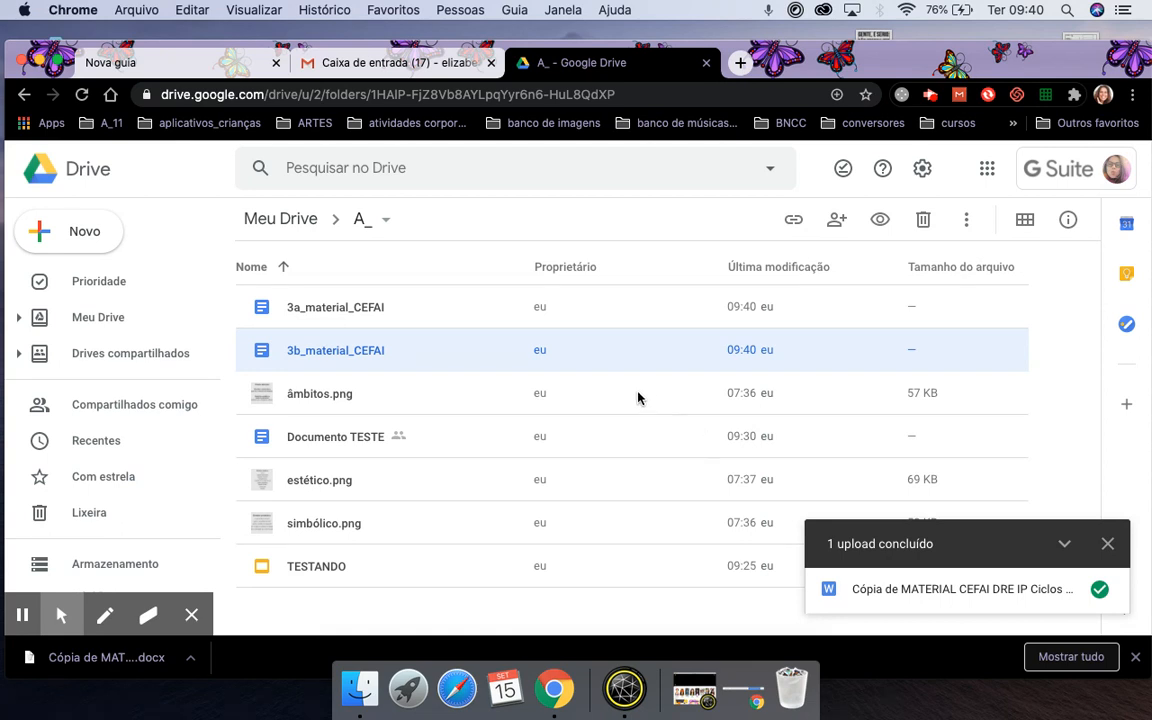
right_click(308, 353)
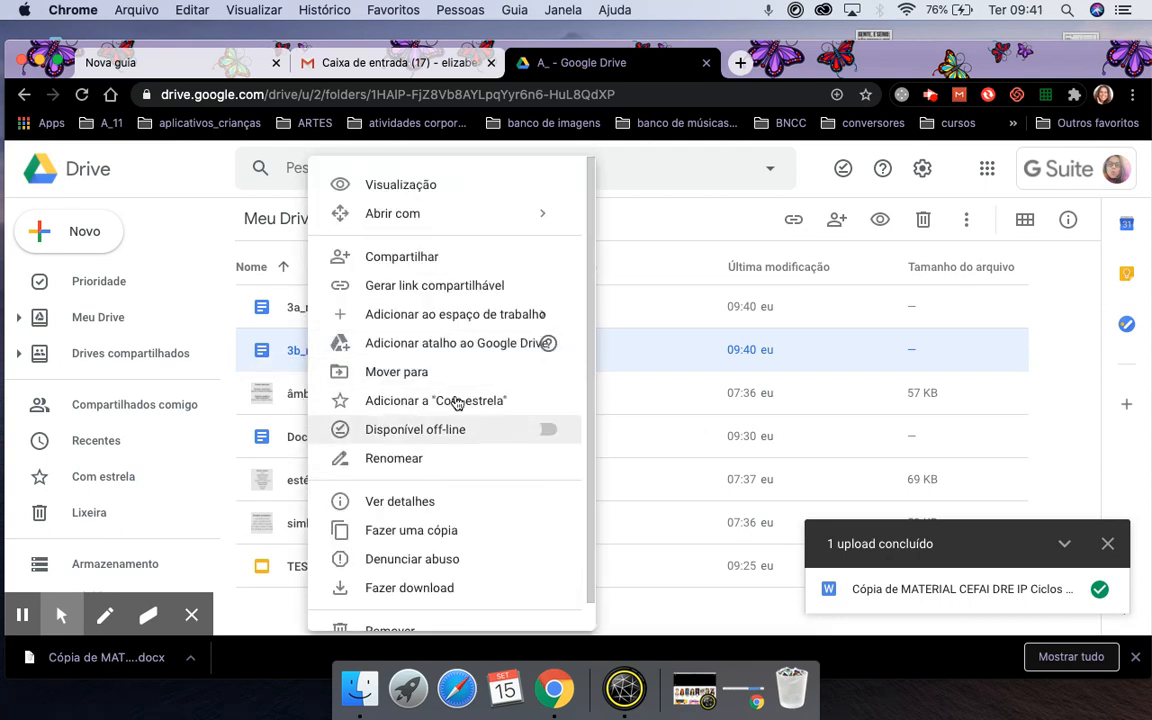
click(346, 532)
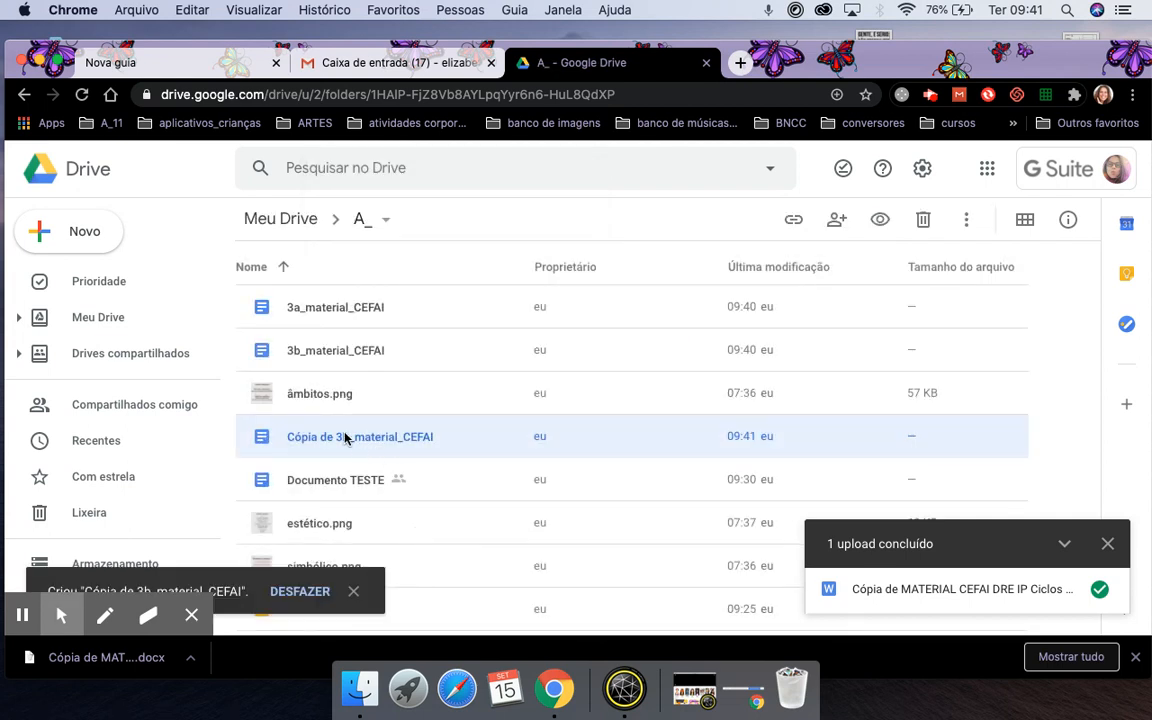
Rename 'Cópia de 3b_material_CEFAI' to 3c_material_CEFAI and dismiss the upload-complete notice.
right_click(322, 441)
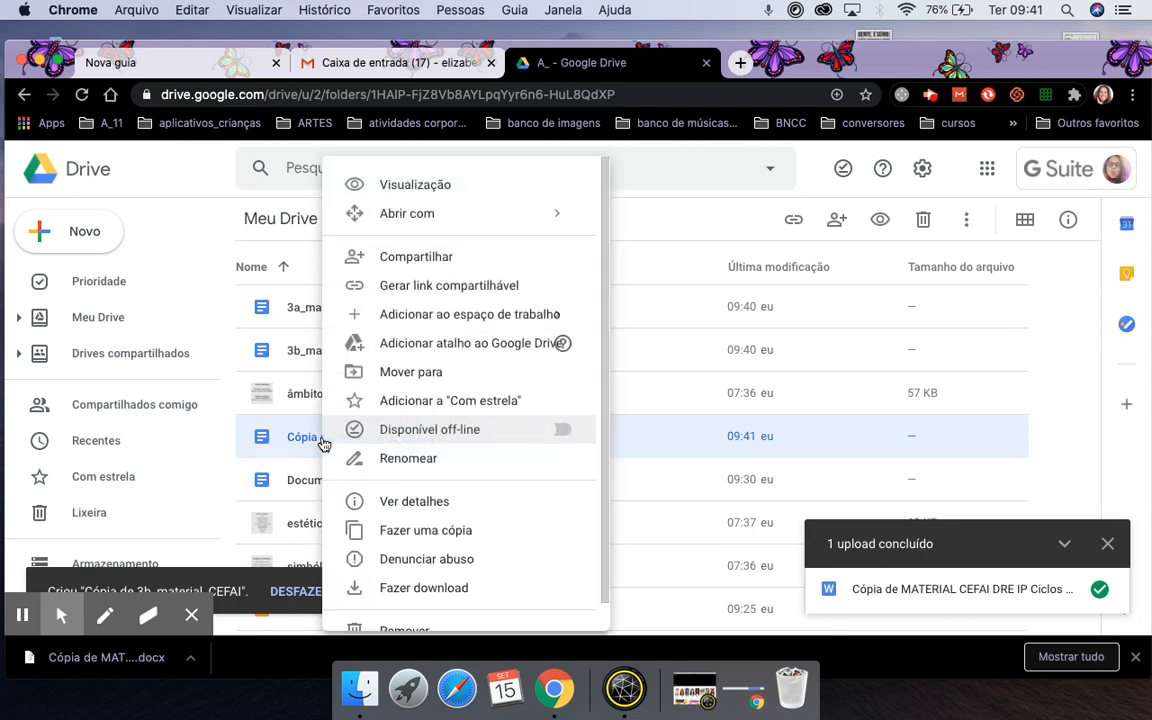
click(388, 461)
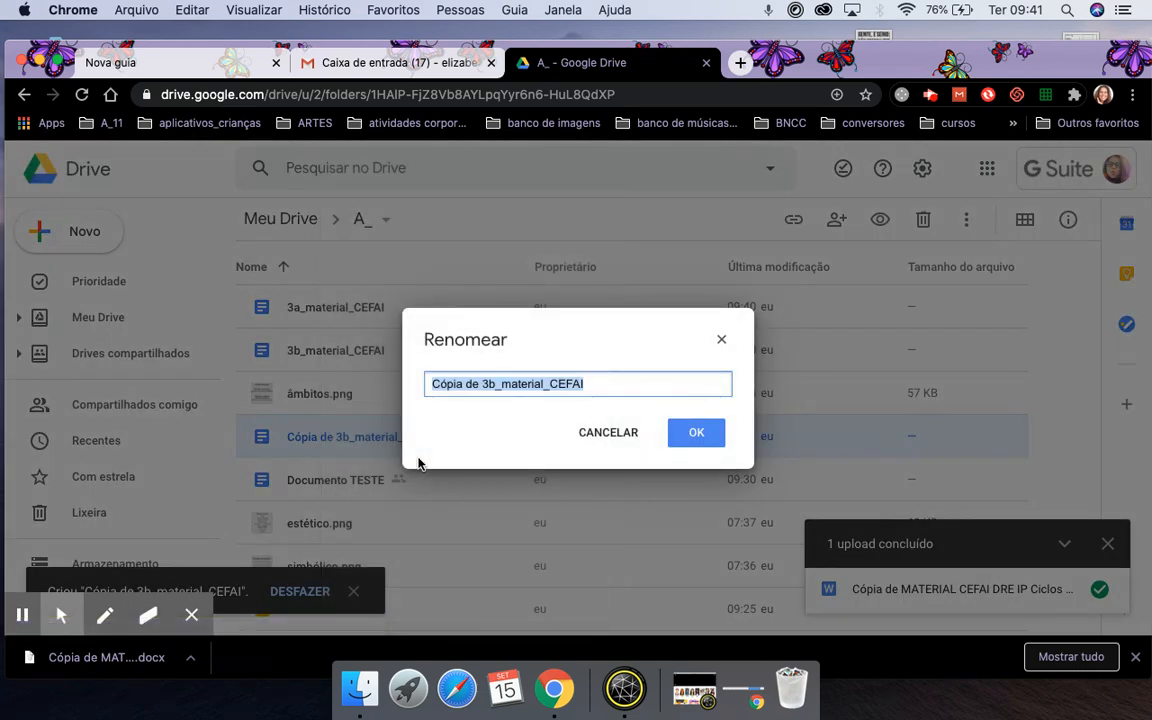
text(3)
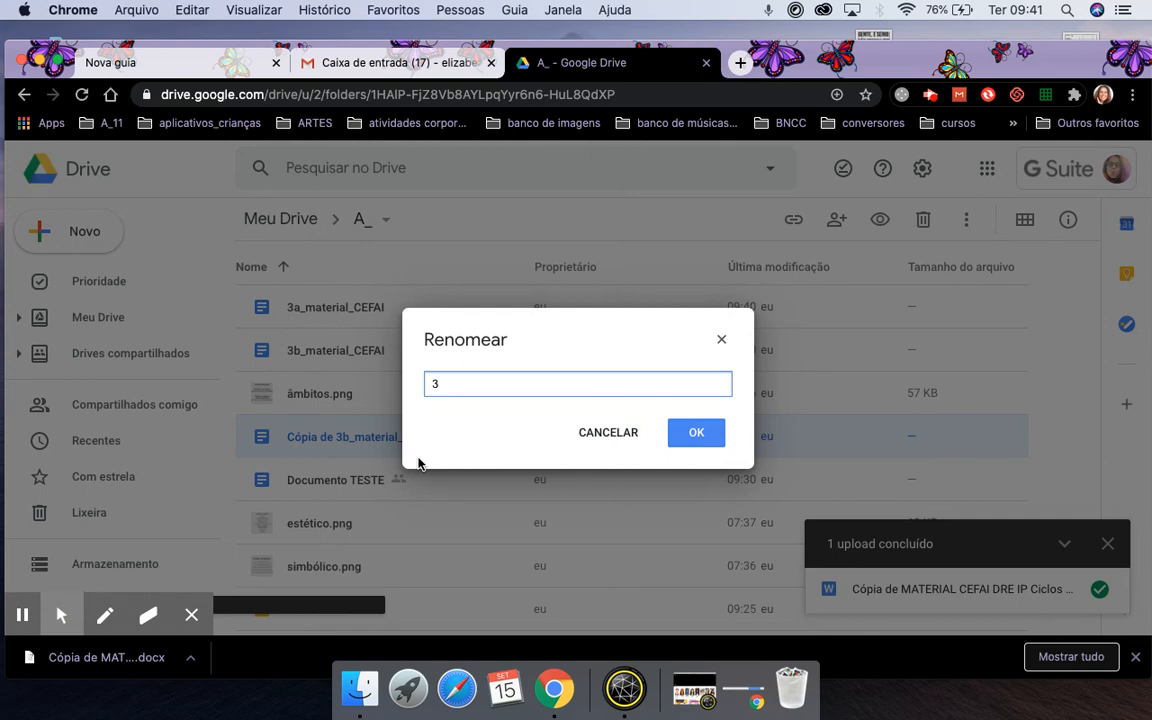
text(c_)
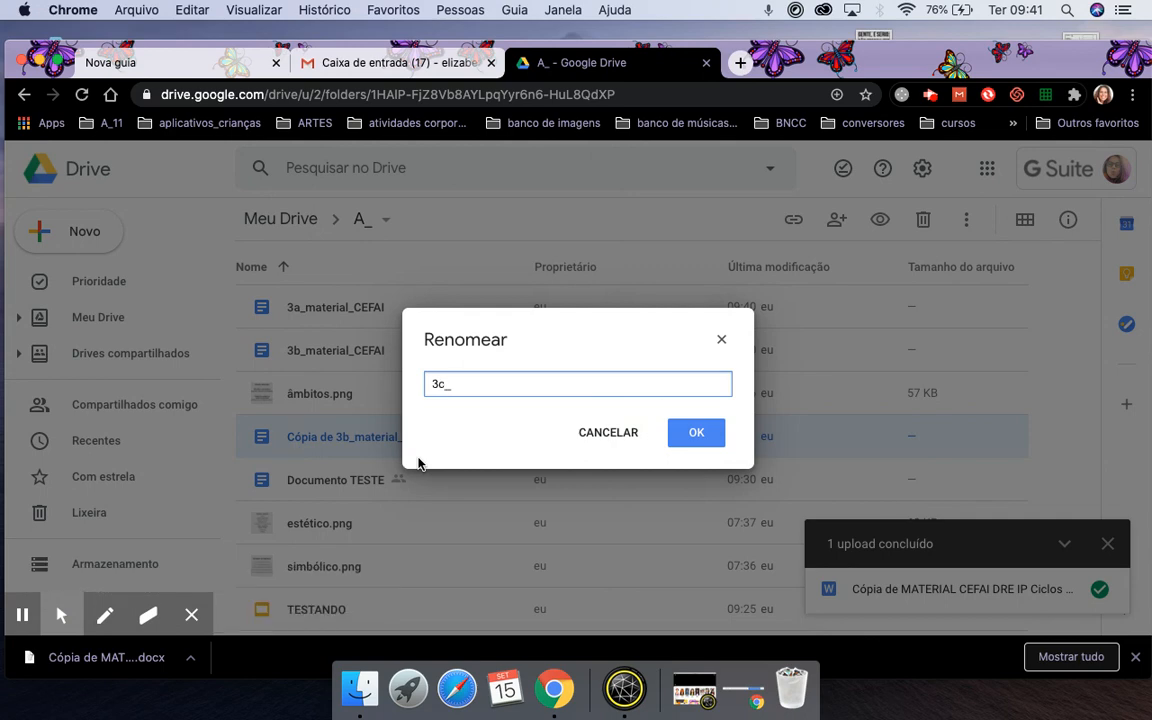
text(material_CEFAI)
click(699, 434)
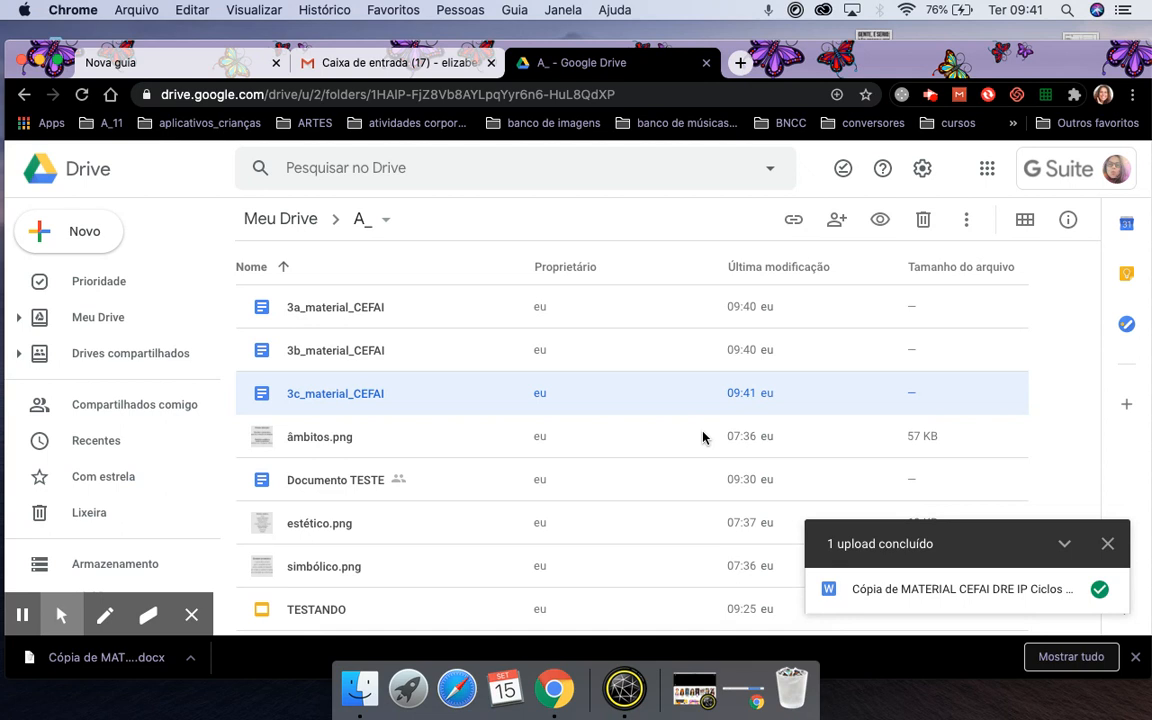
click(1107, 543)
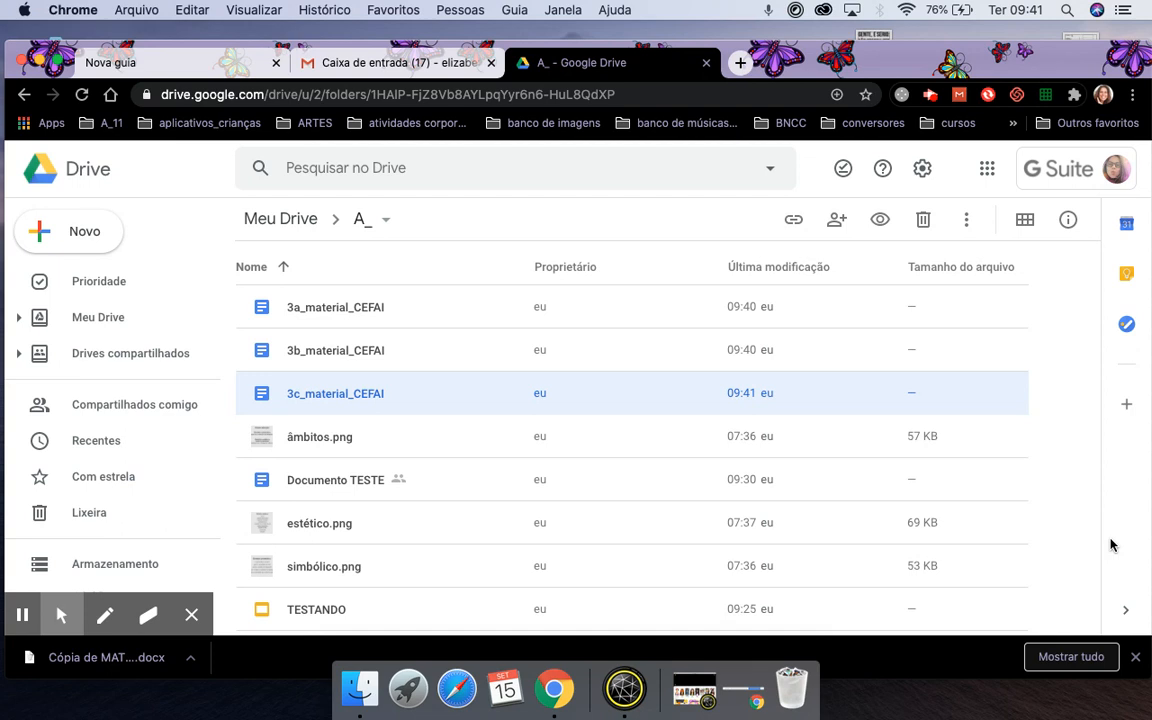
Move 3a_material_CEFAI from A_ into Classroom > ARTES 202001 - 1A, accepting the access change.
right_click(301, 316)
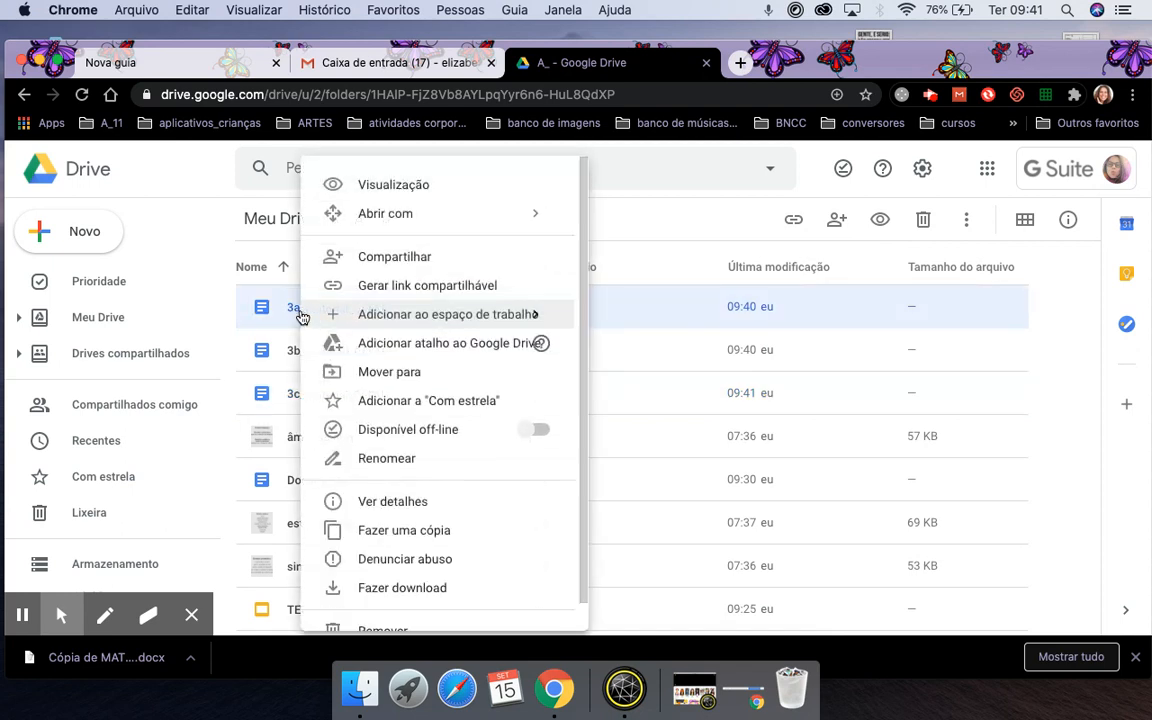
click(403, 375)
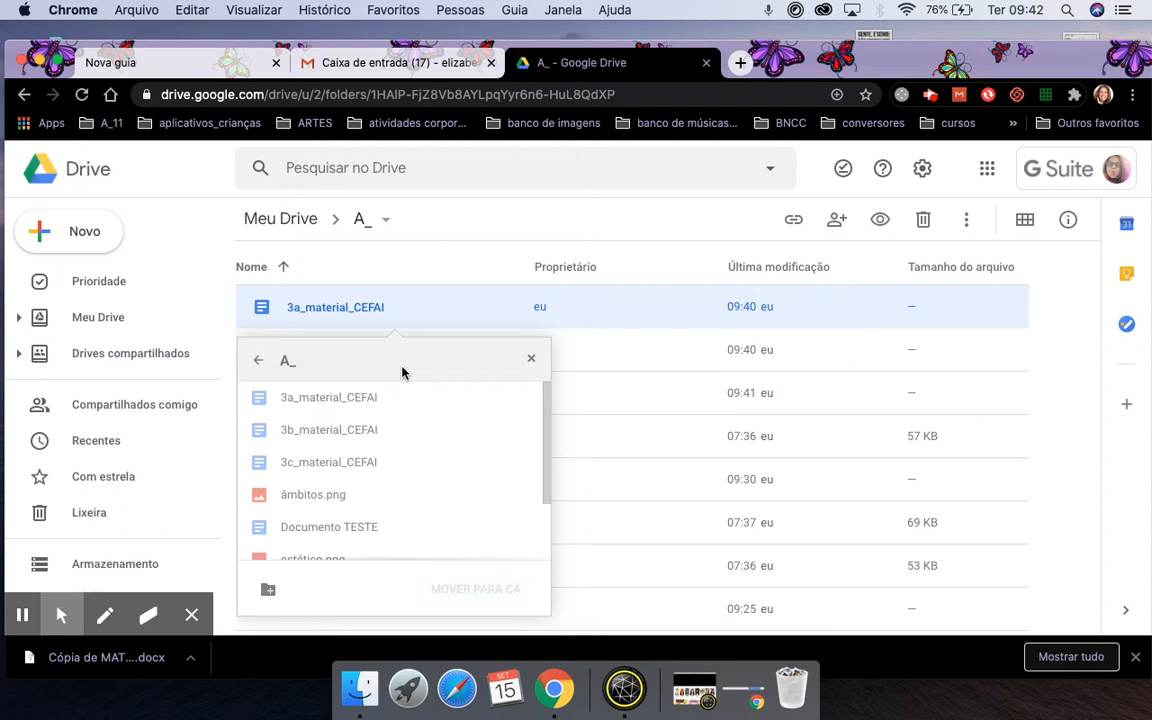
click(257, 362)
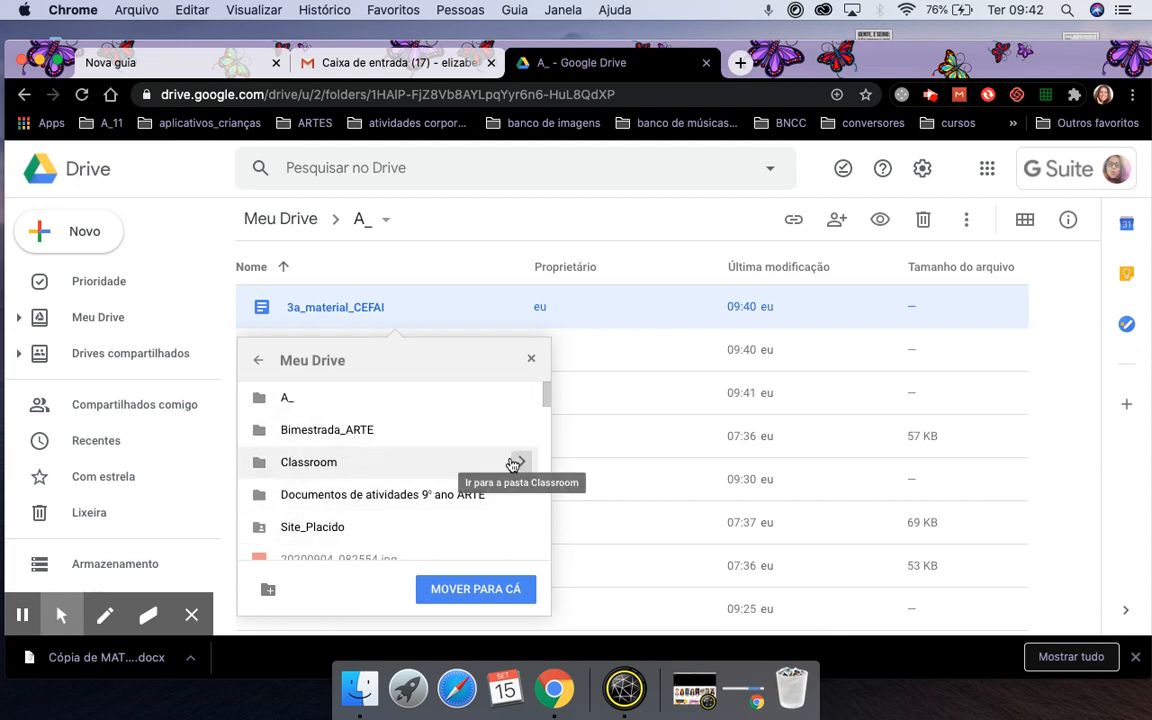
click(518, 463)
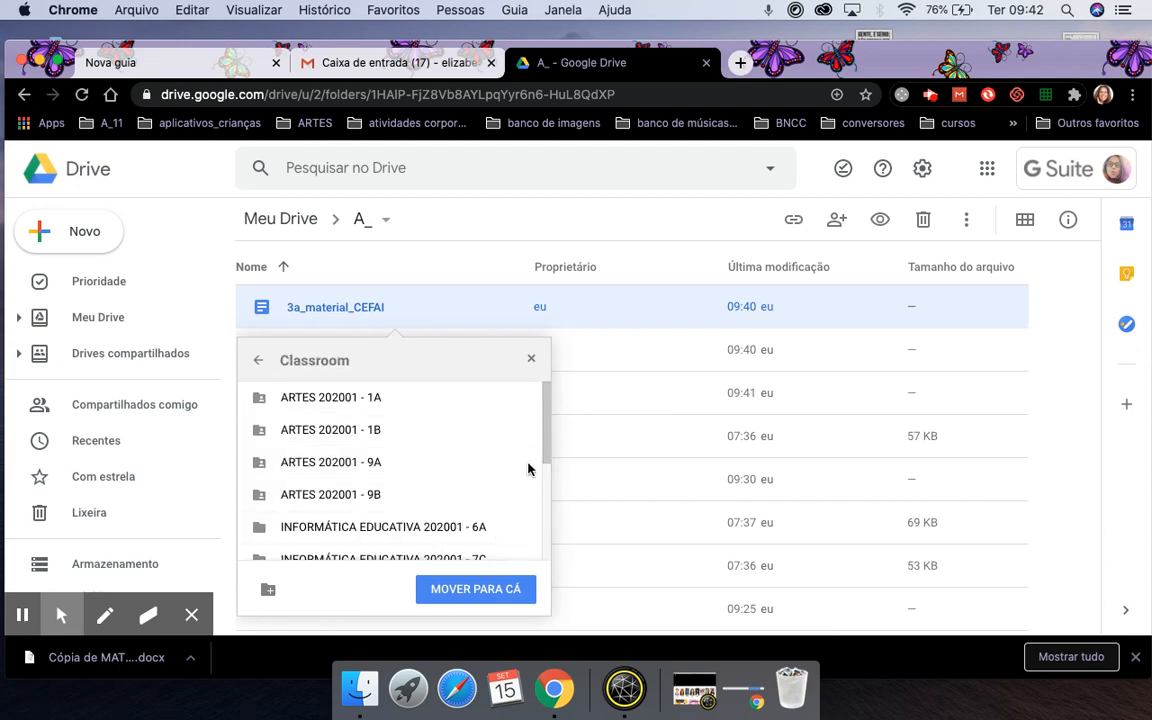
scroll(320, 445, down, 5)
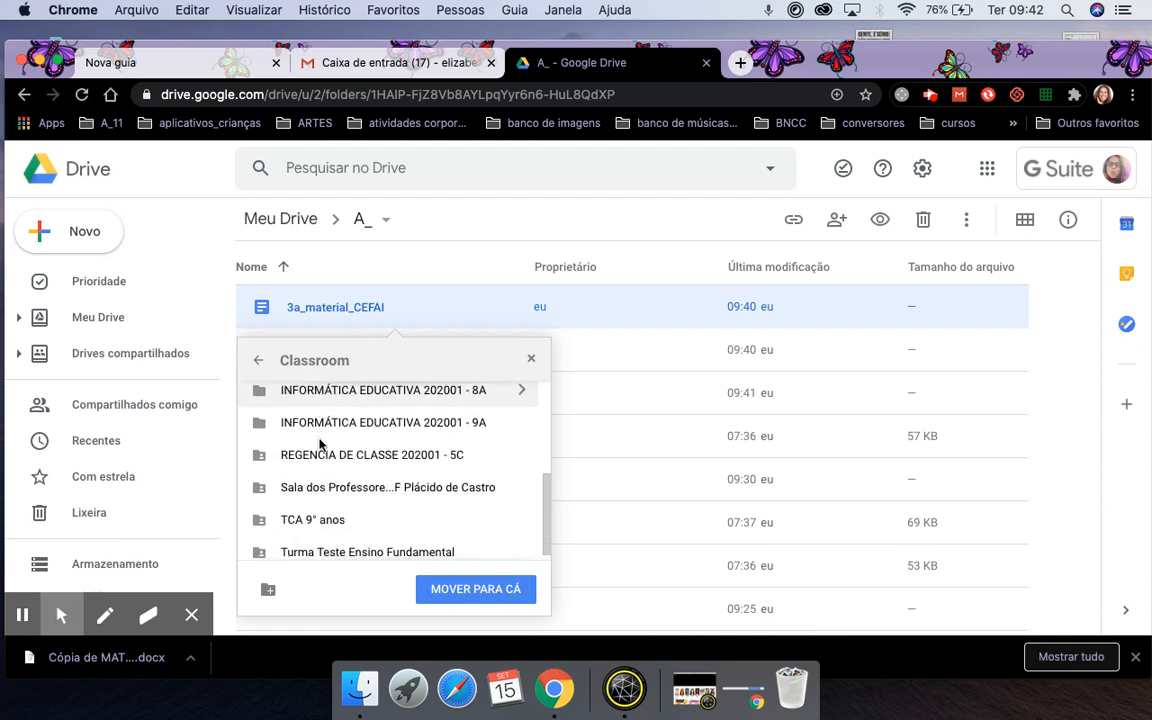
scroll(320, 445, up, 5)
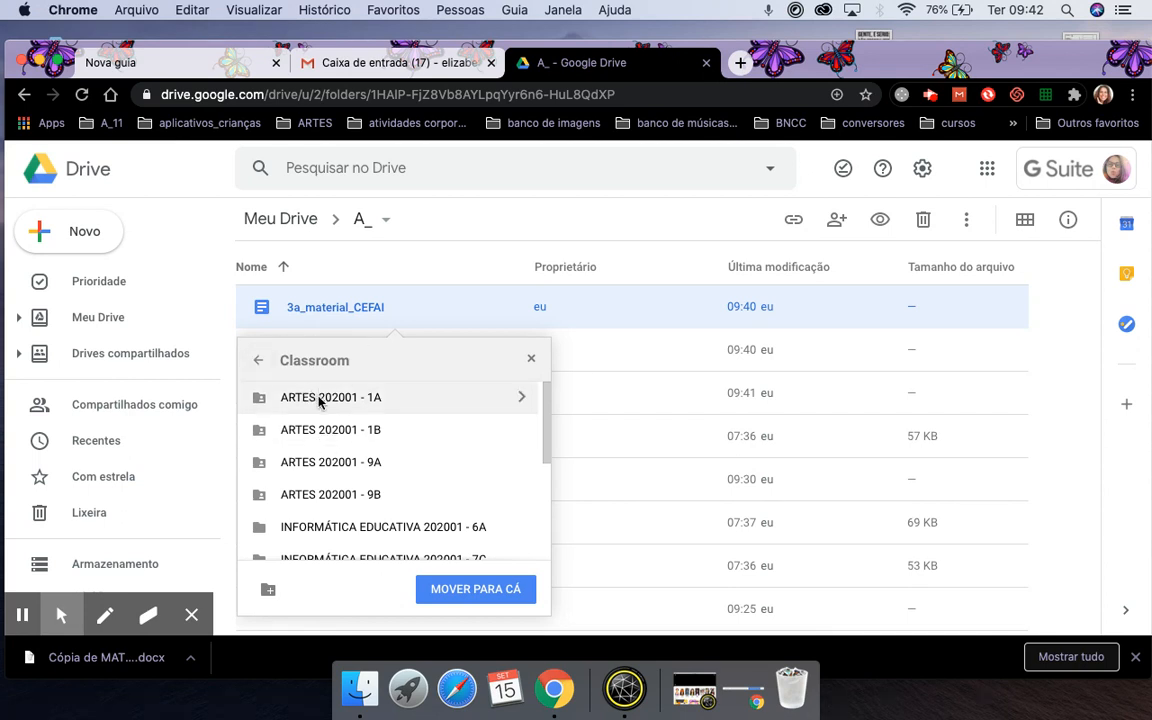
click(319, 399)
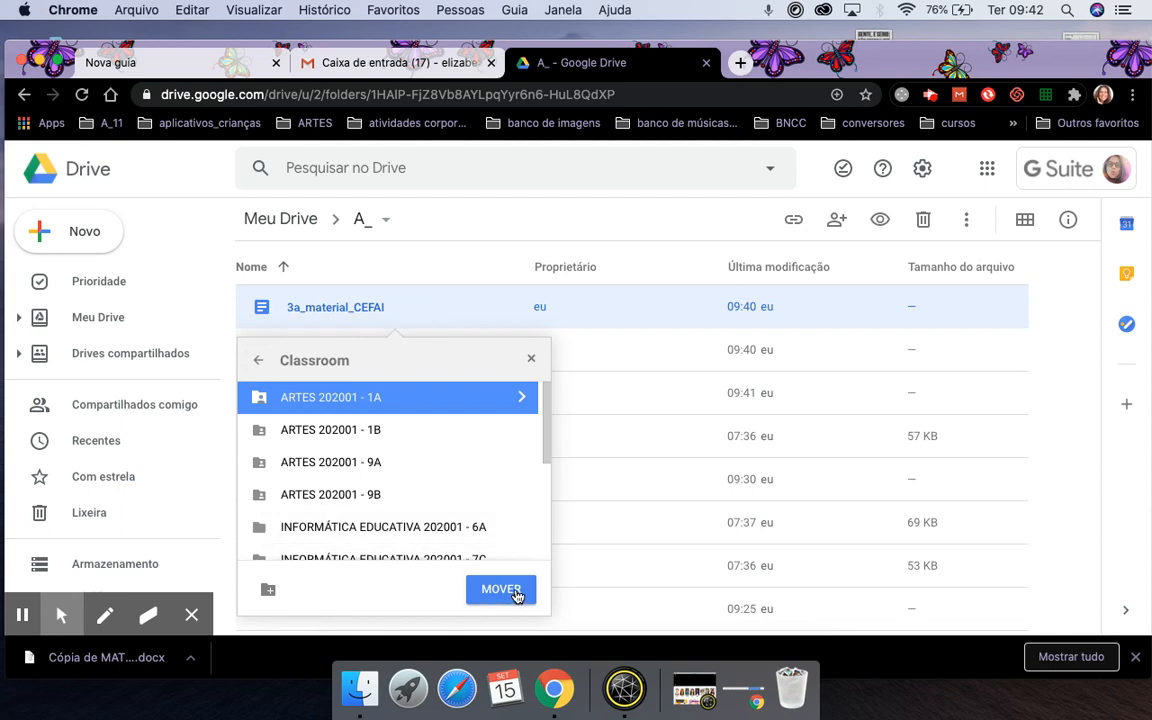
click(500, 589)
click(294, 584)
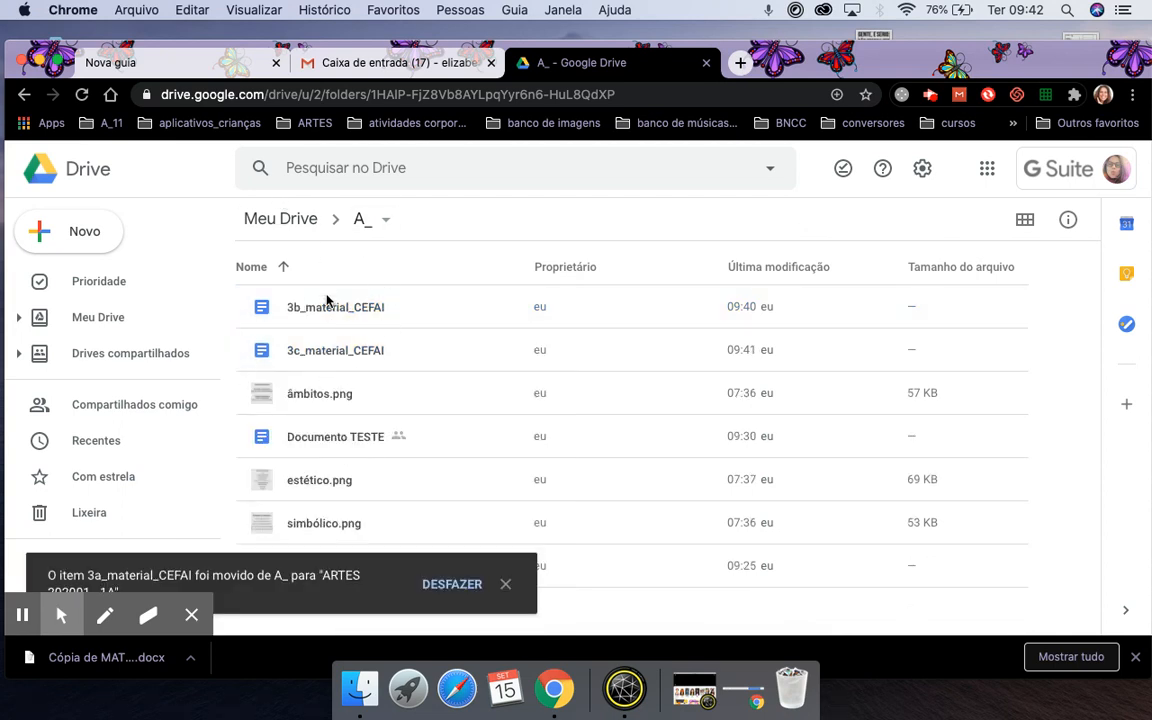
click(307, 311)
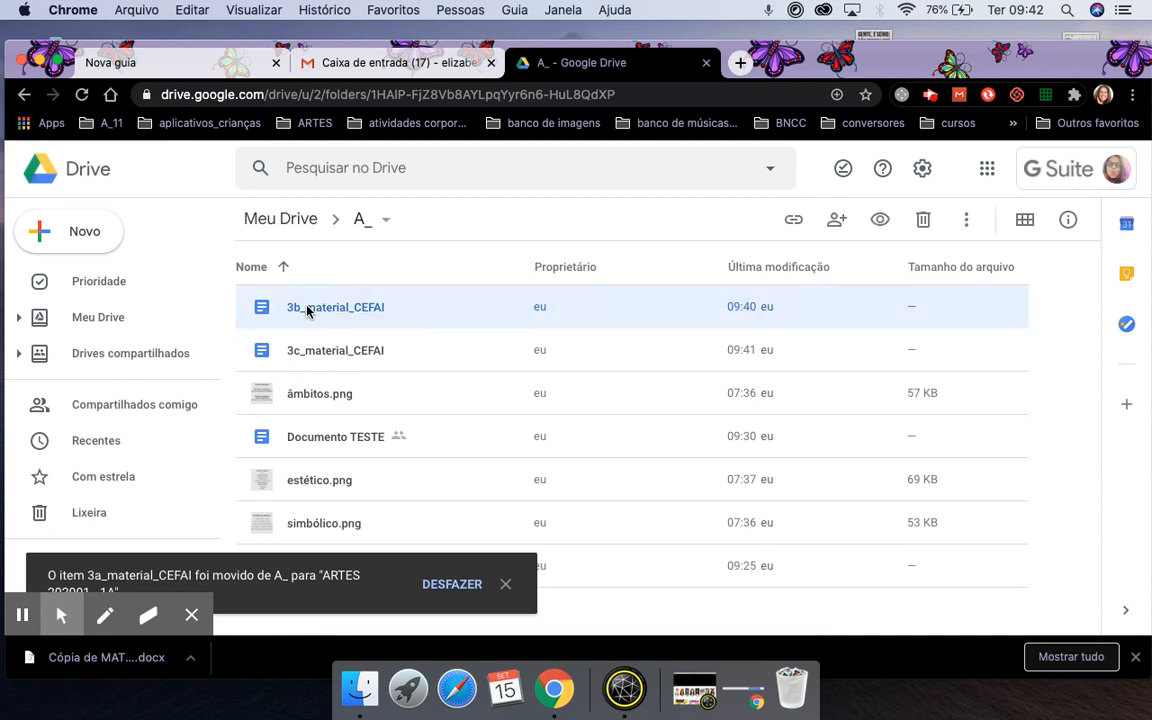
Move 3b_material_CEFAI into Classroom > ARTES 202001 - 1B, accepting the access change, then return to Meu Drive.
right_click(307, 311)
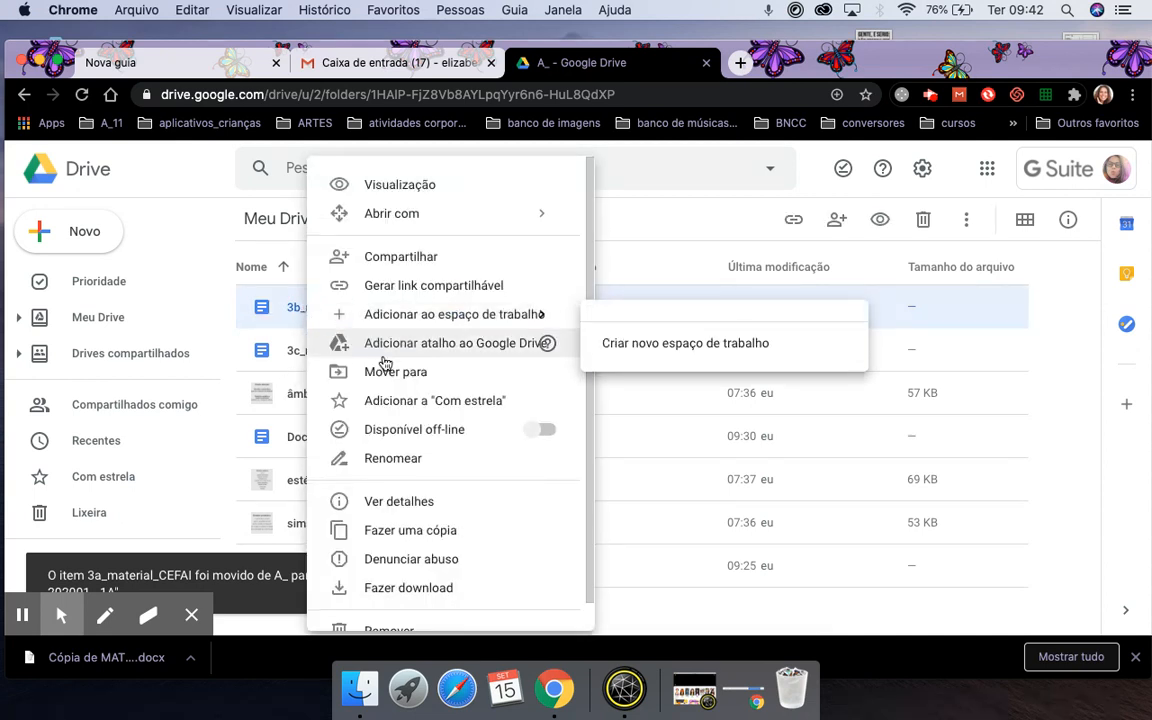
click(437, 374)
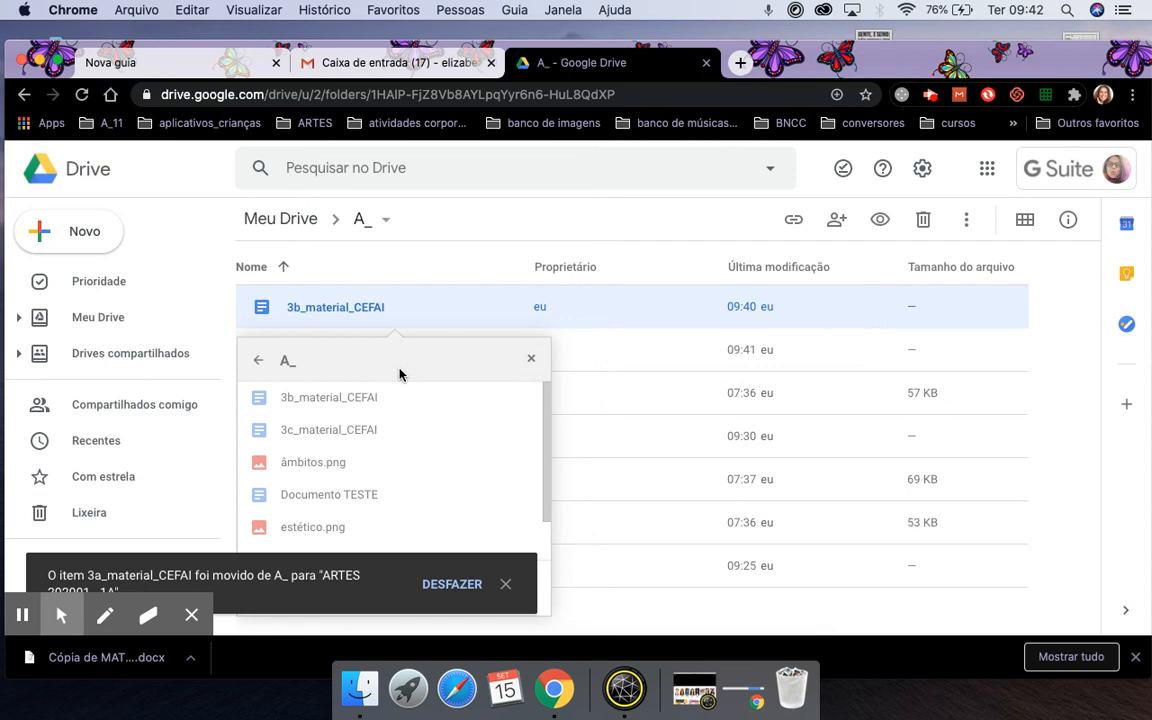
click(255, 362)
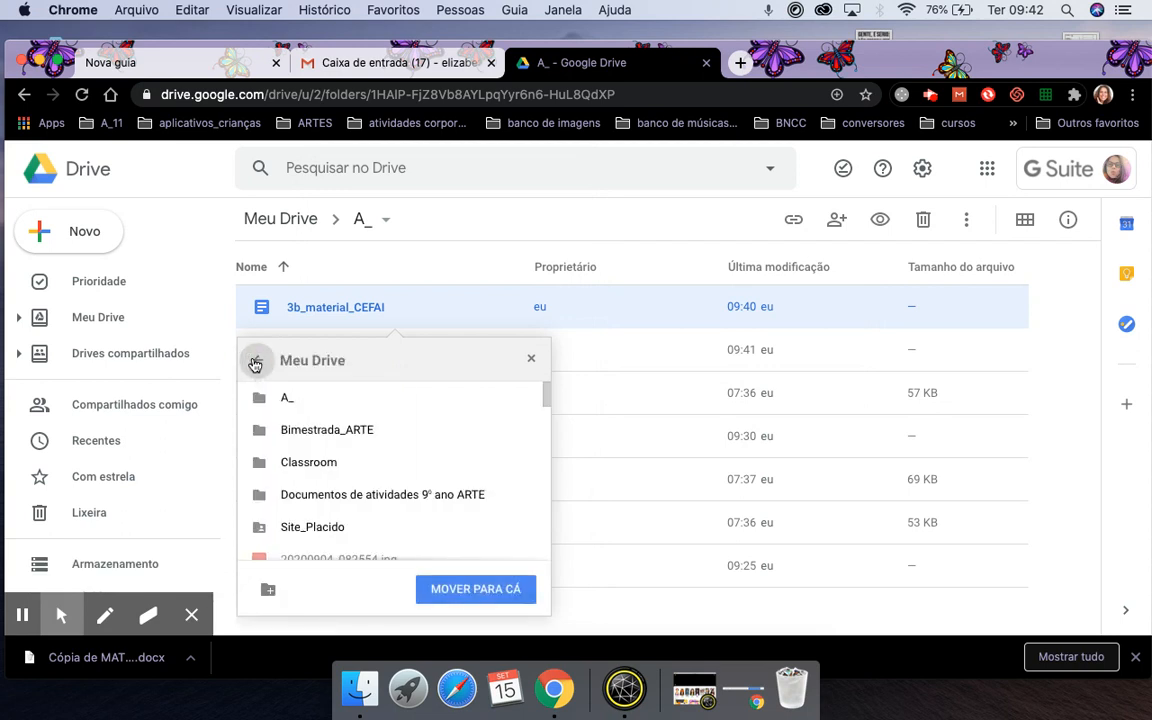
click(315, 472)
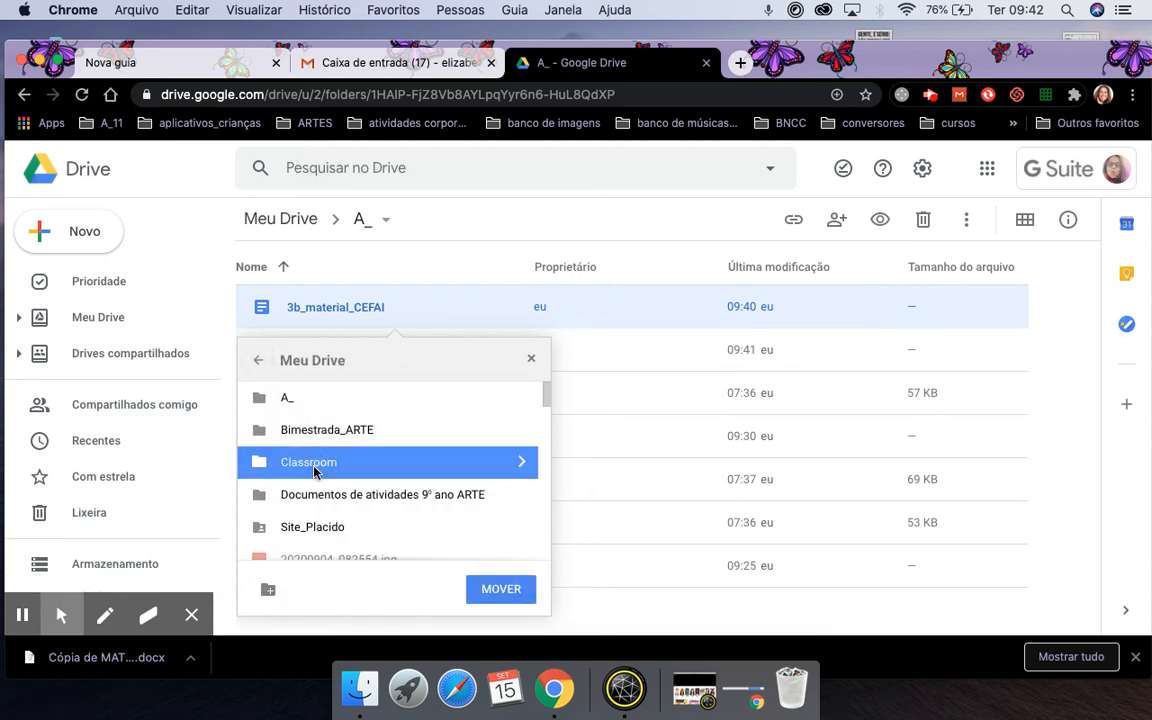
click(521, 461)
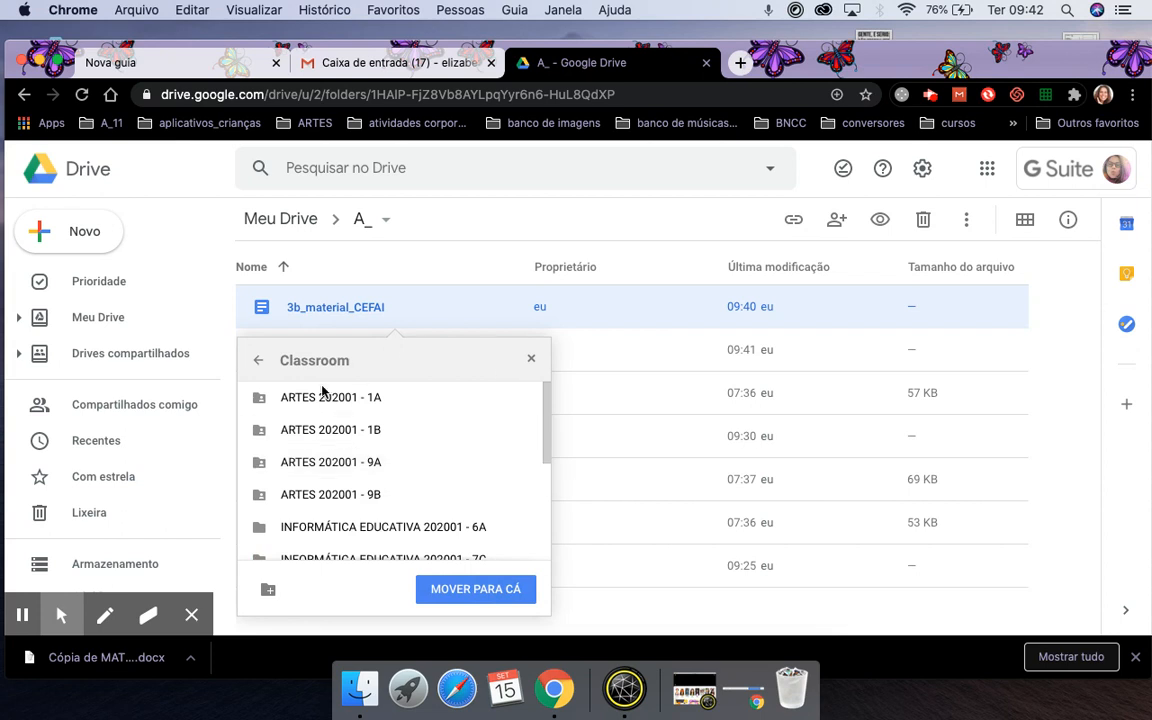
click(366, 429)
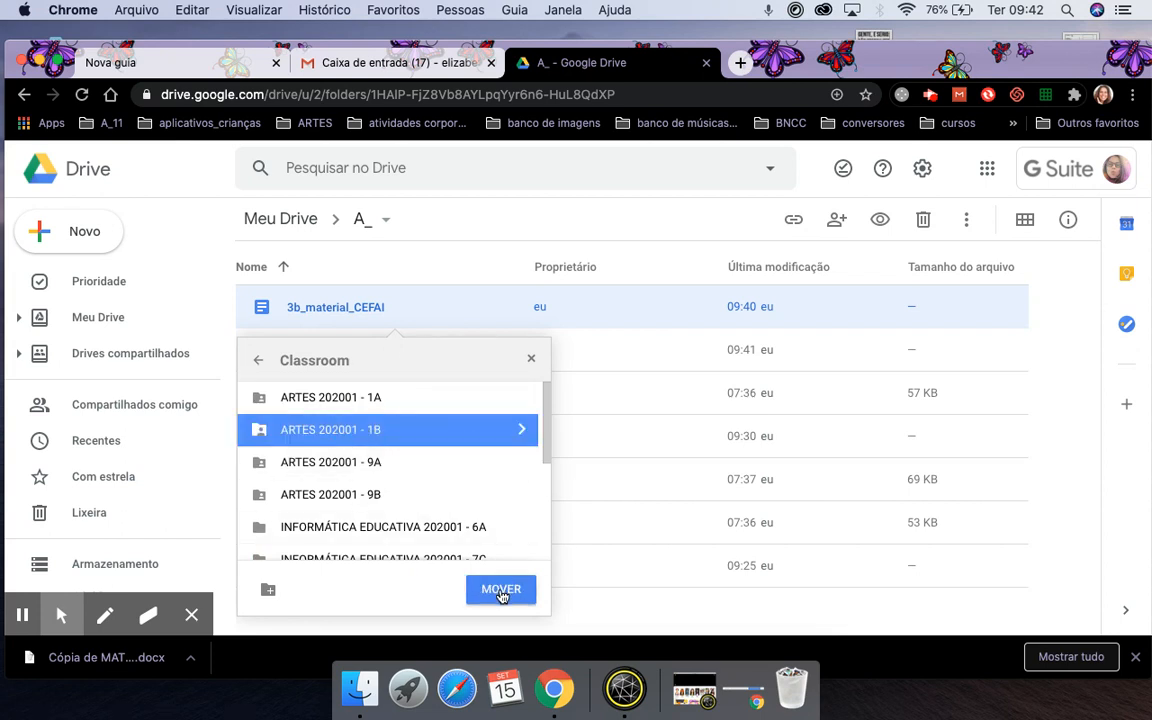
click(501, 589)
click(289, 585)
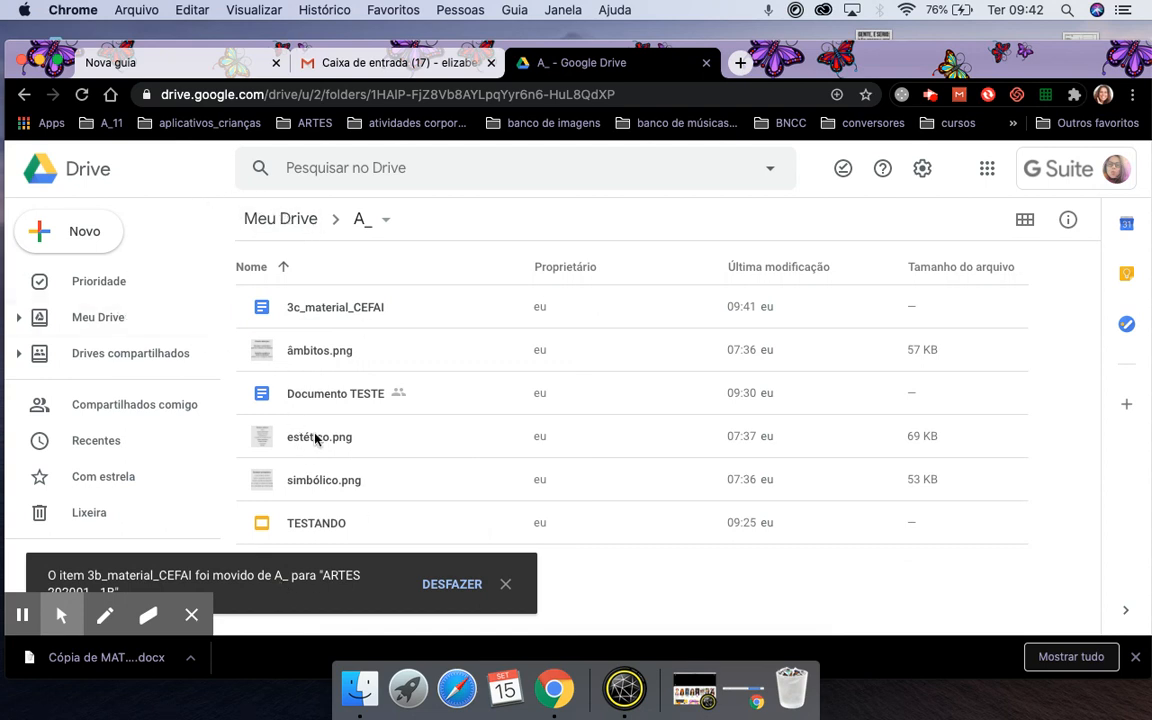
click(120, 320)
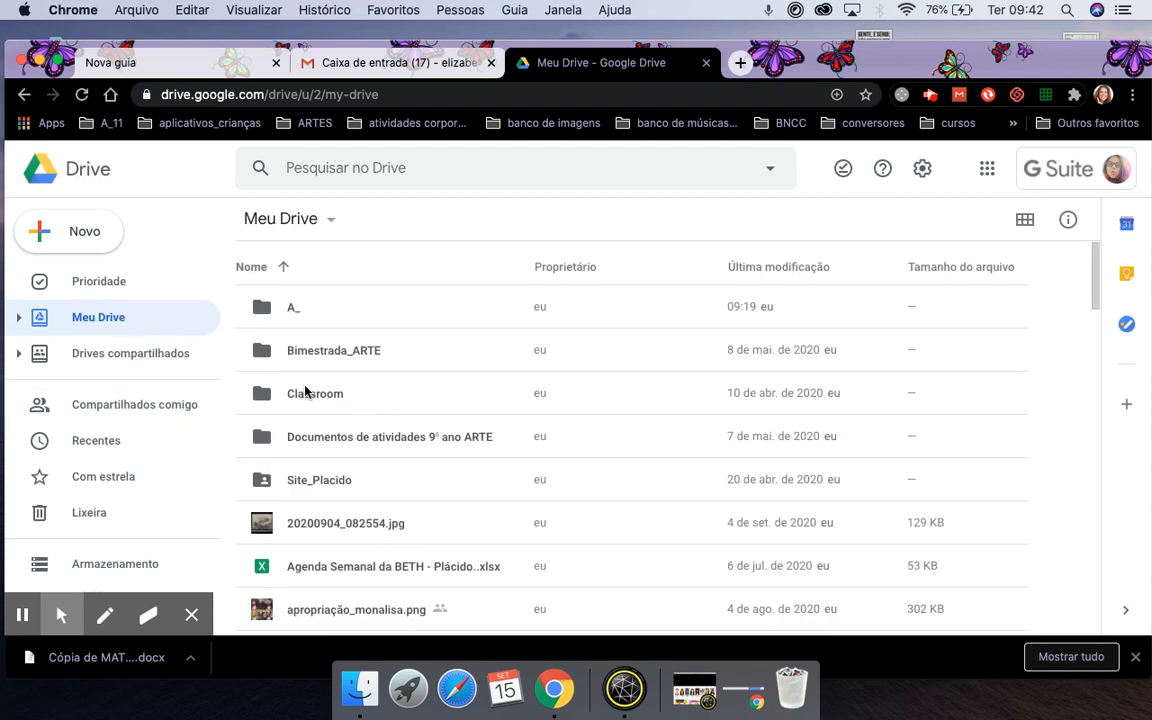
double_click(305, 393)
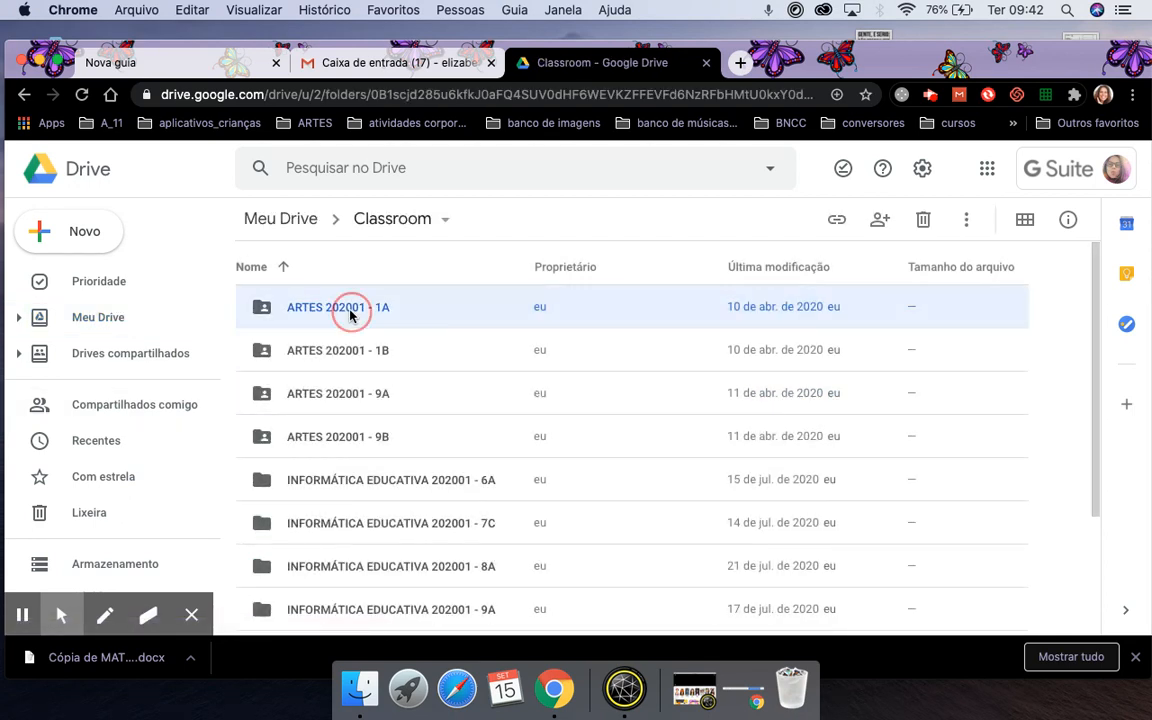
double_click(340, 308)
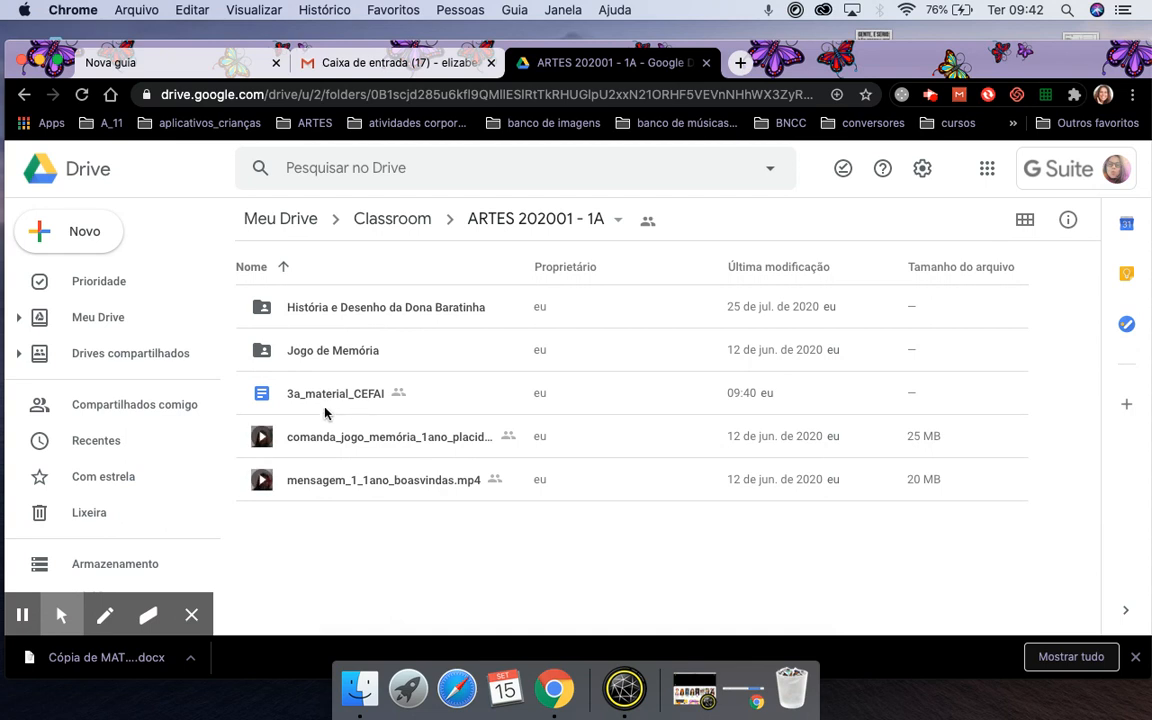
click(392, 222)
click(313, 353)
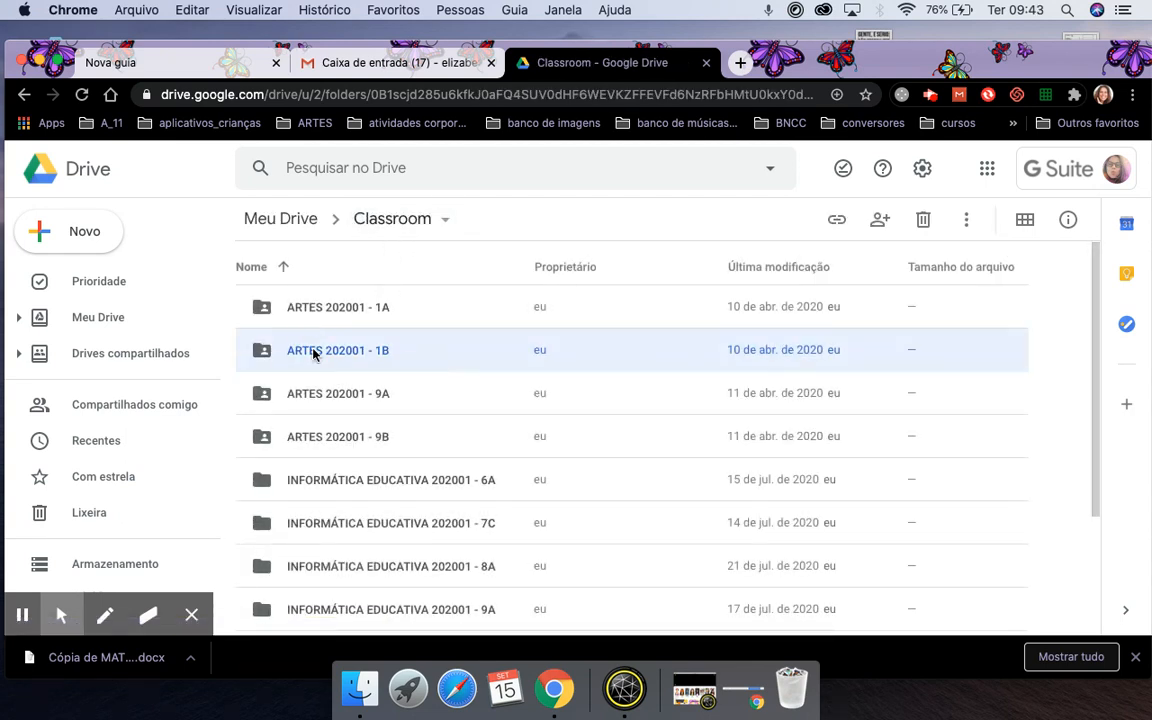
double_click(313, 353)
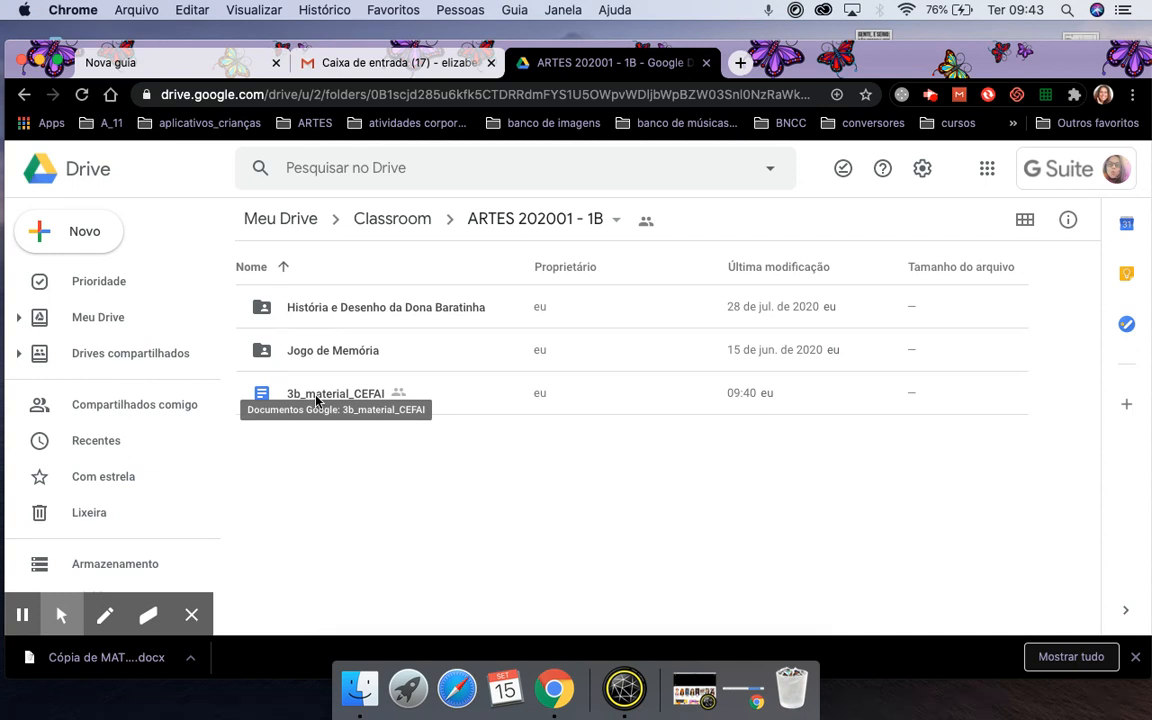
click(108, 319)
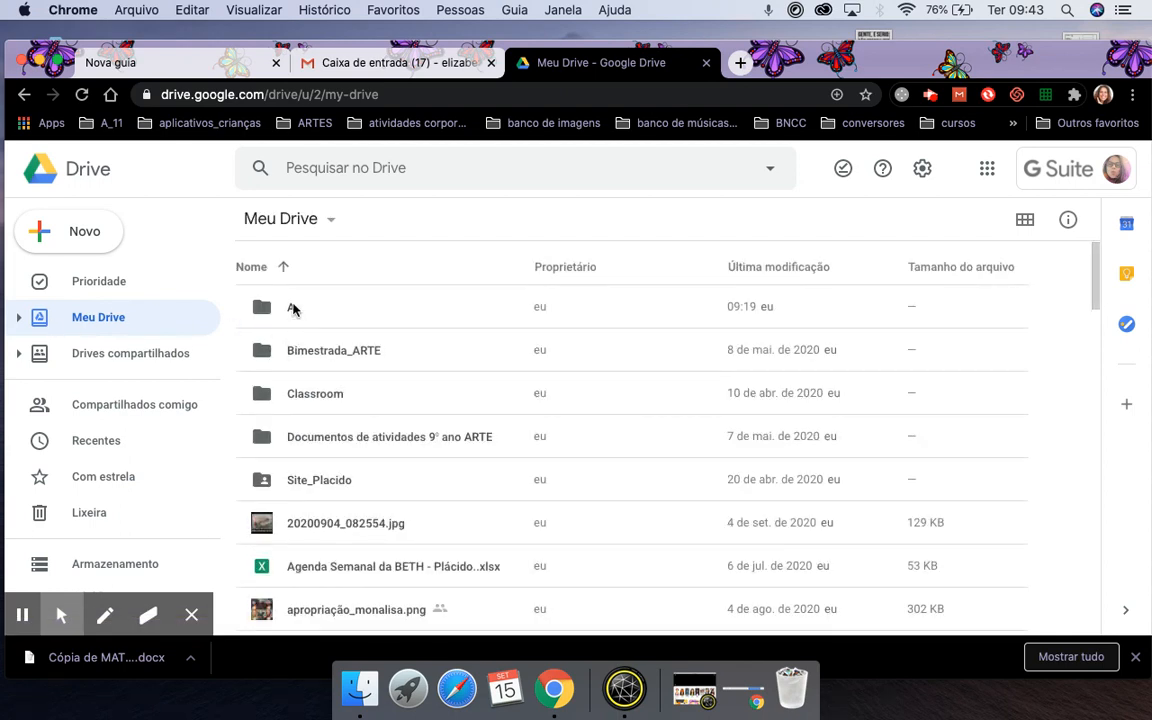
double_click(315, 395)
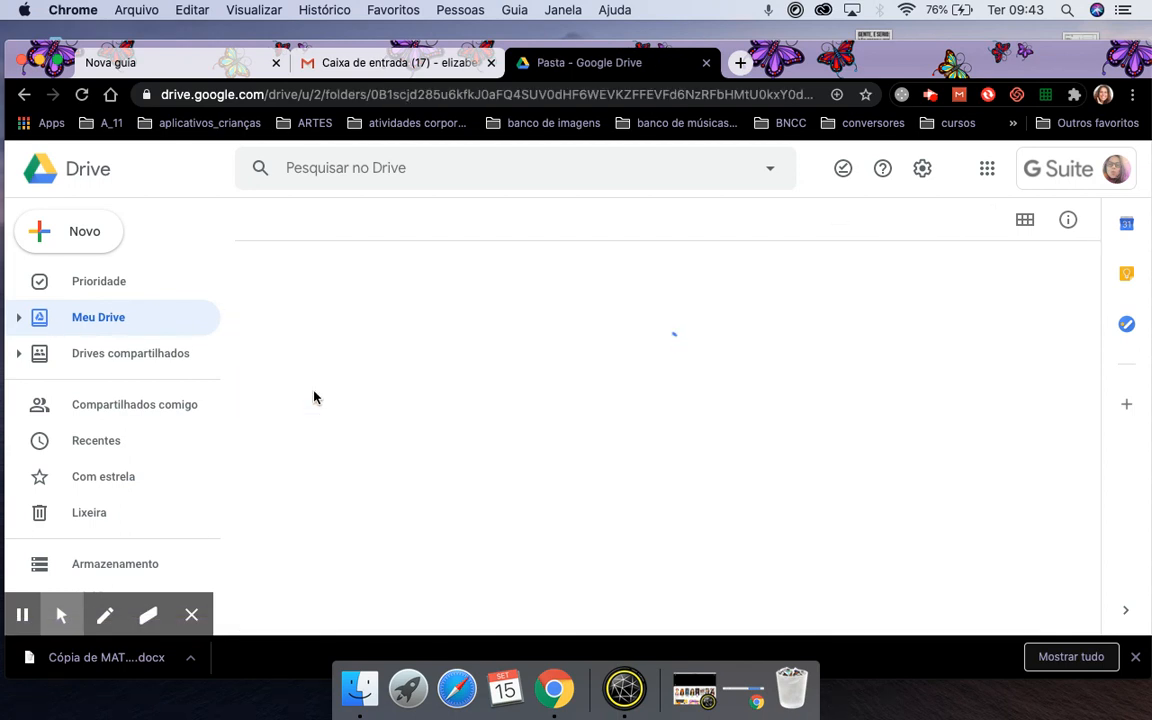
Launch Google Sala de Aula, go to ARTES 202001 - 1A's Atividades page, and bring up the Criar menu.
click(987, 168)
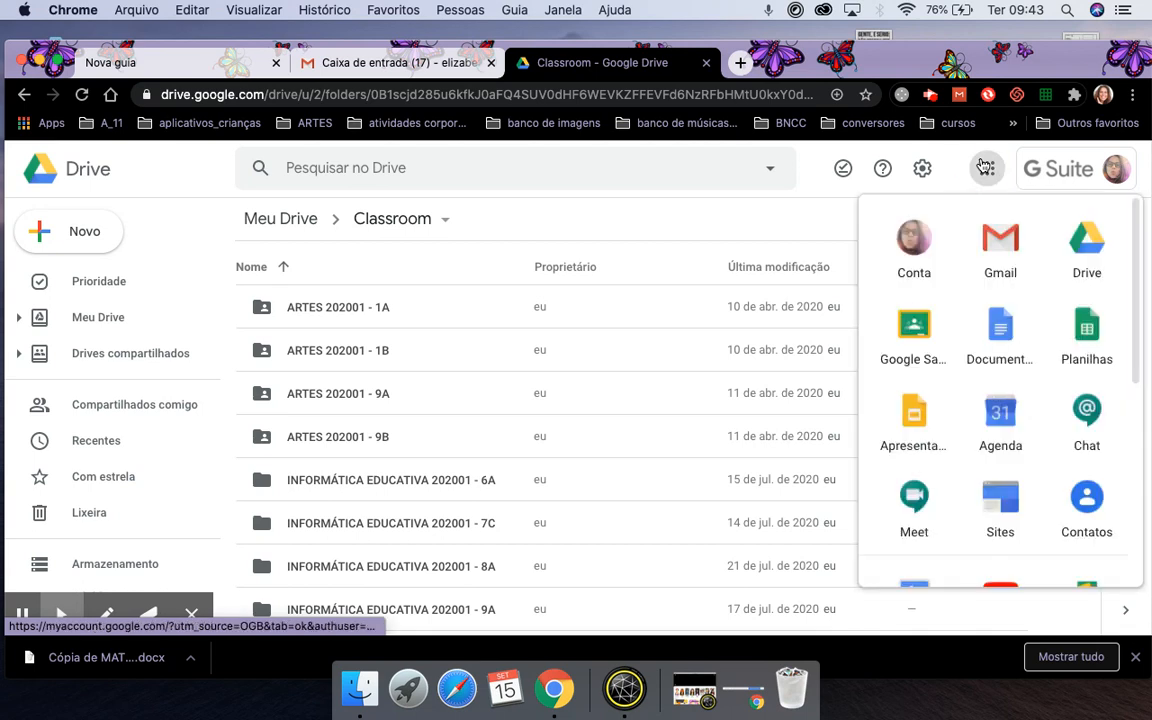
click(914, 338)
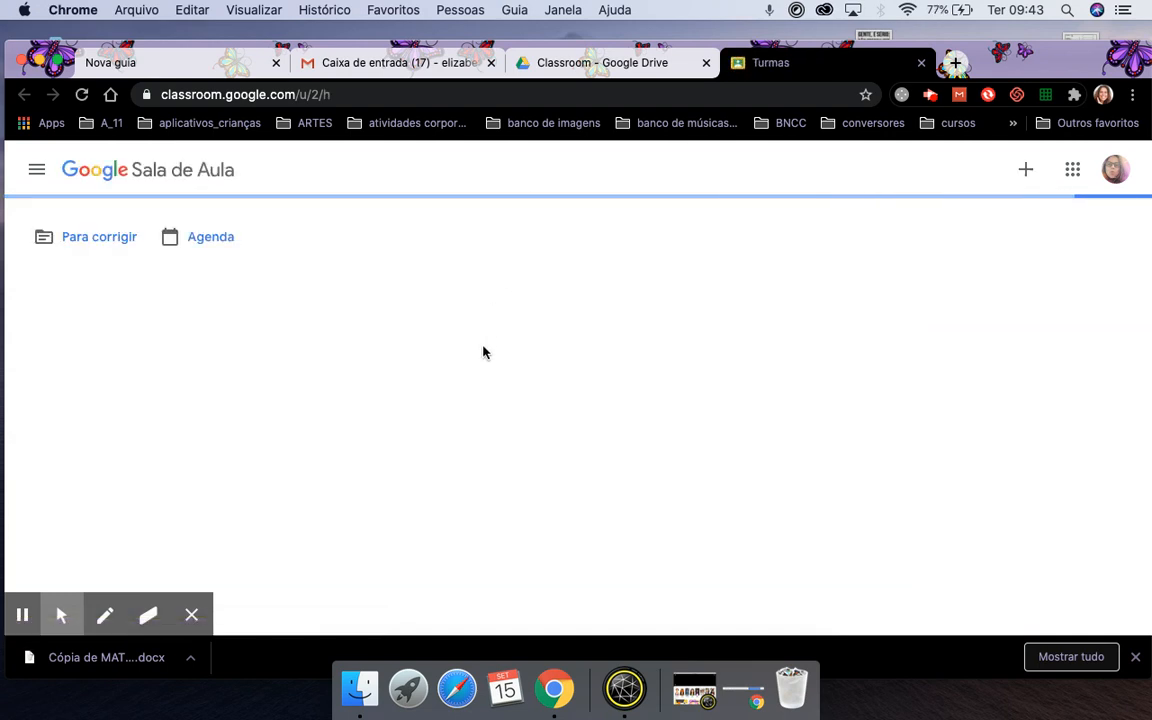
scroll(488, 389, down, 1)
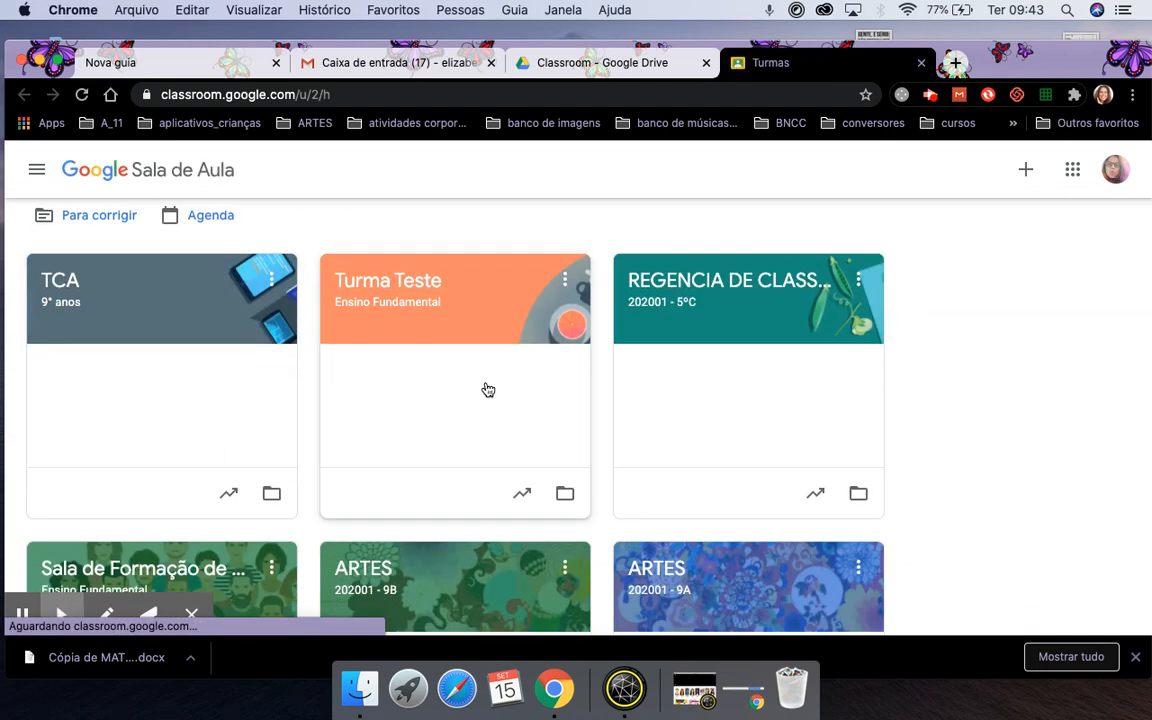
scroll(488, 389, down, 3)
scroll(488, 388, down, 3)
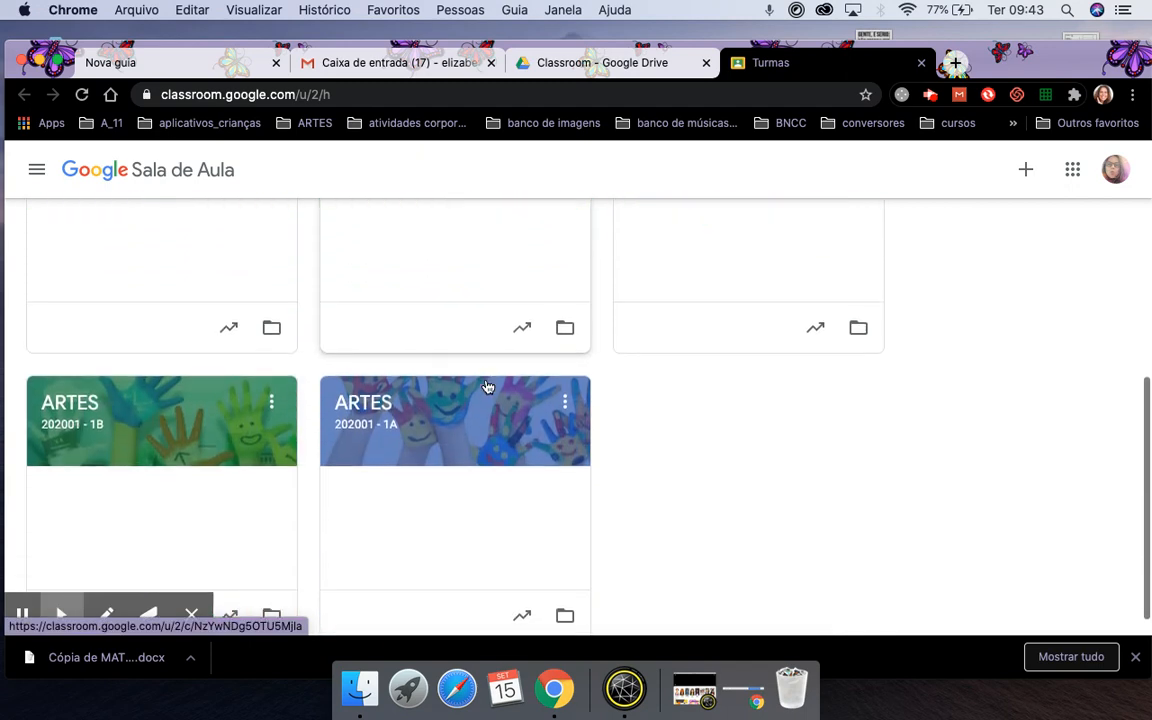
click(362, 403)
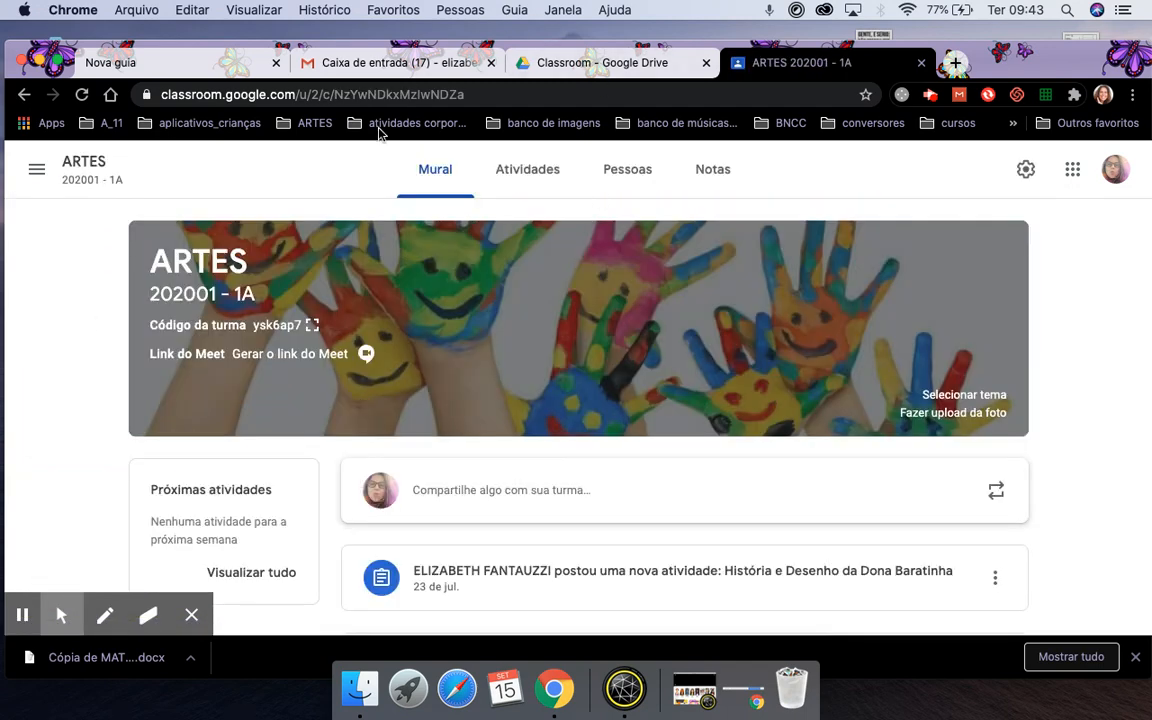
click(535, 178)
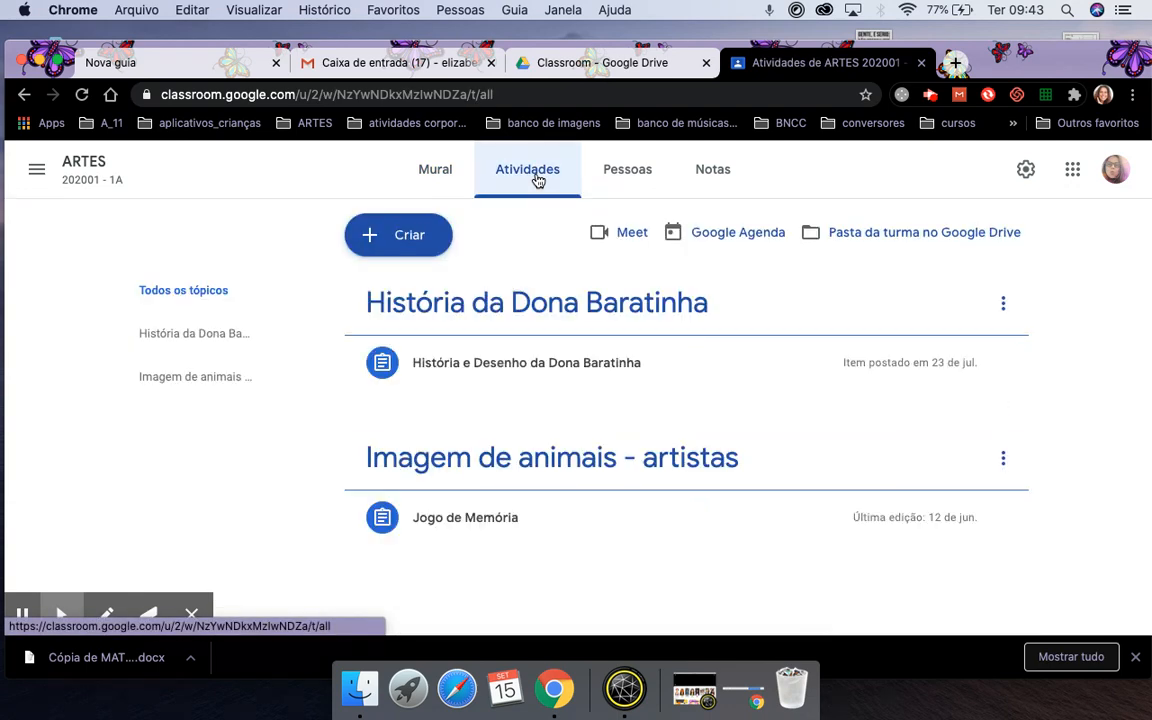
click(403, 236)
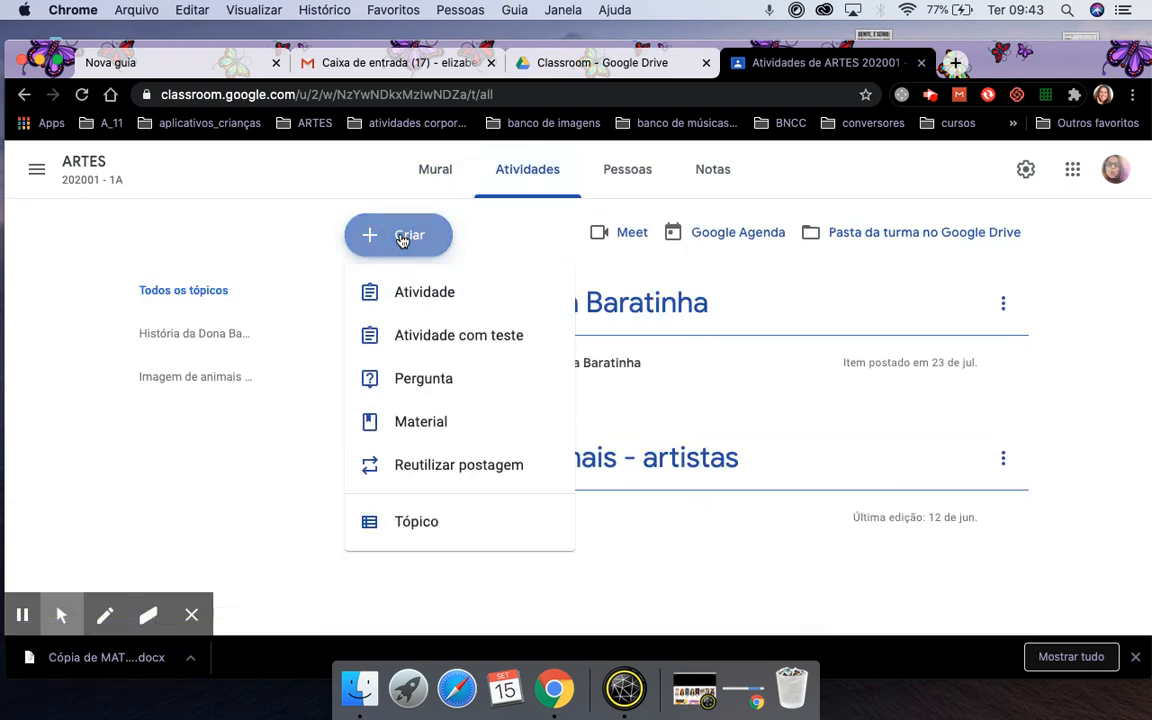
Create a Material titled CEFAI with description 'Orientação....' and bring up the Adicionar attachment choices.
click(424, 435)
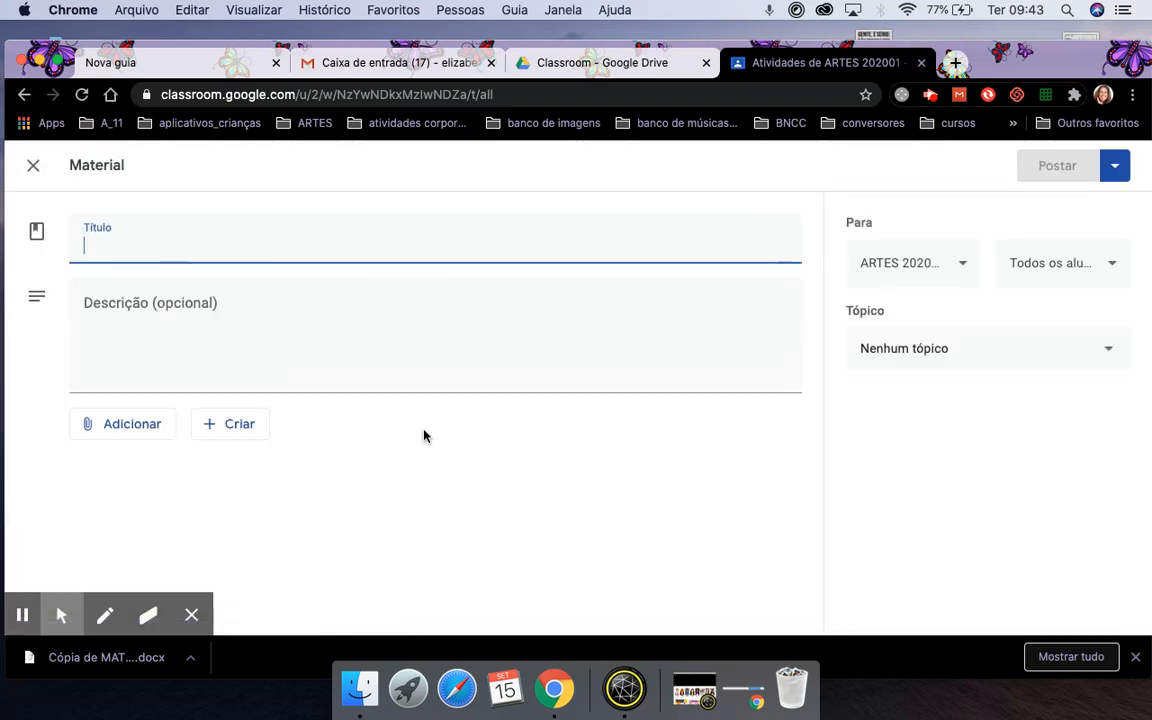
text(CEF)
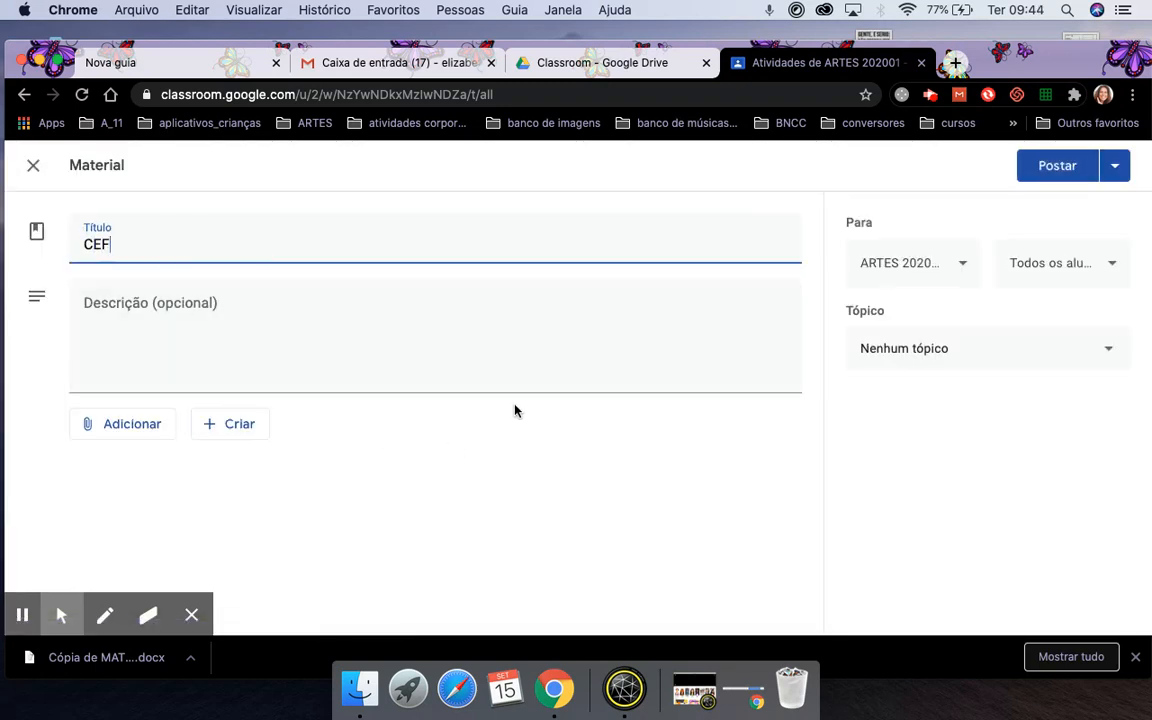
text(AI)
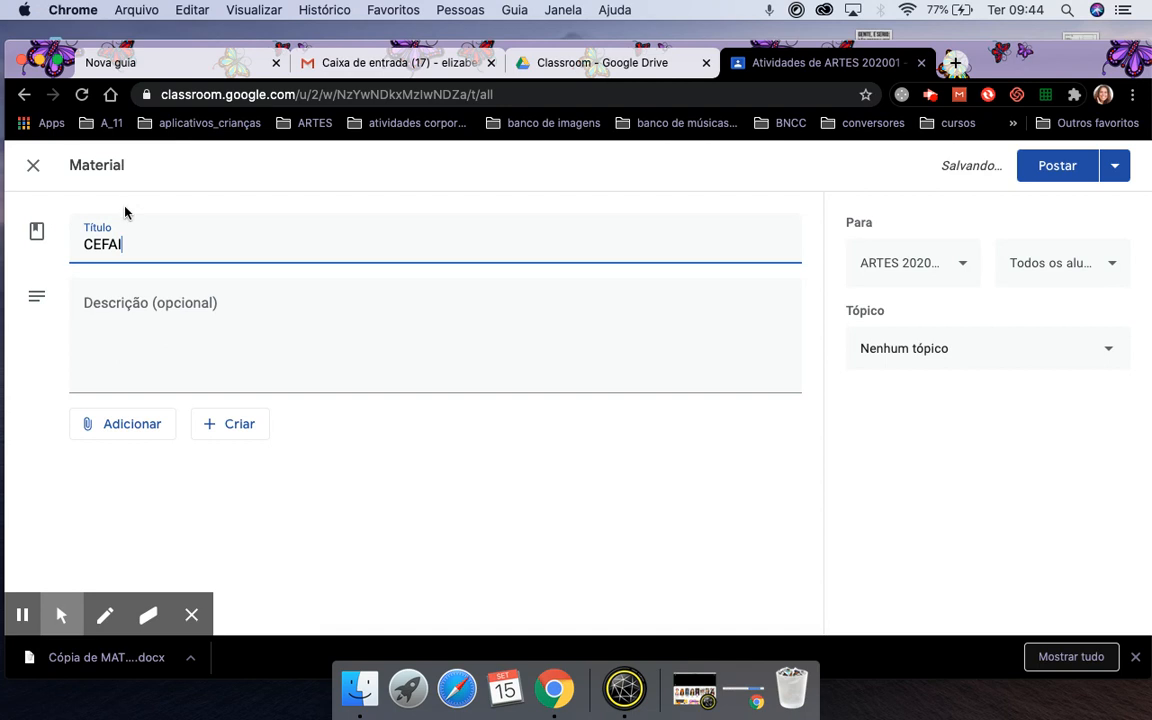
click(107, 316)
text(OR)
key(BackSpace)
text(rientaçõ)
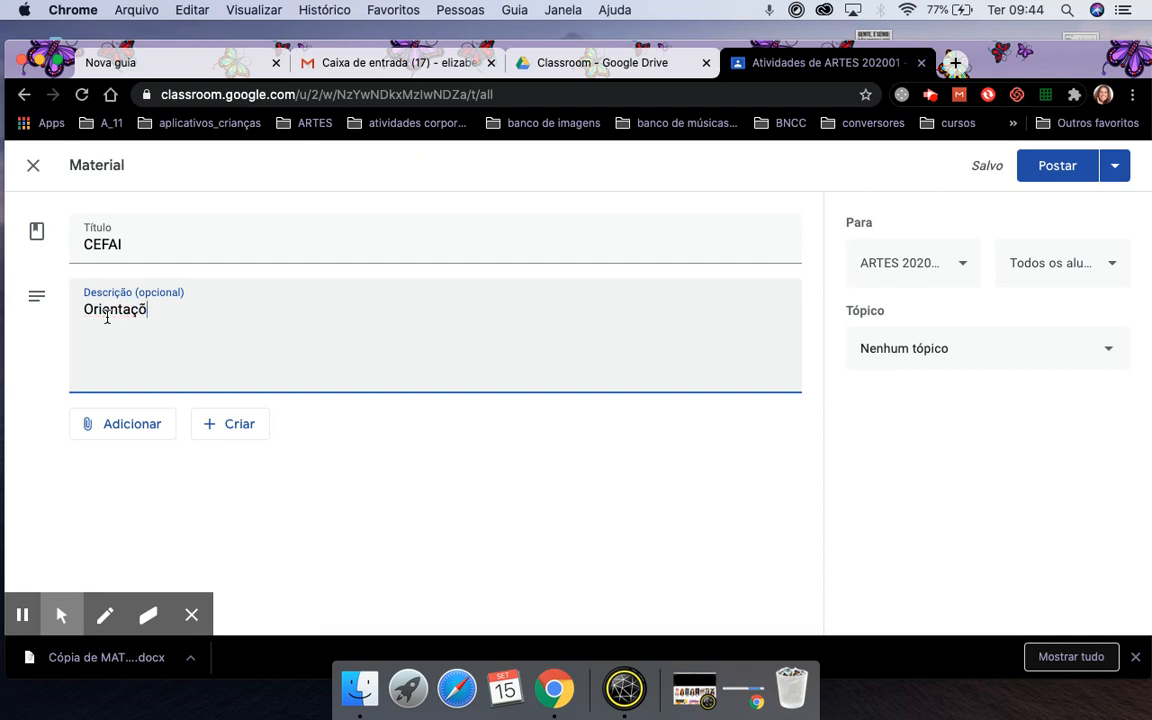
key(BackSpace)
text(~ão)
click(118, 432)
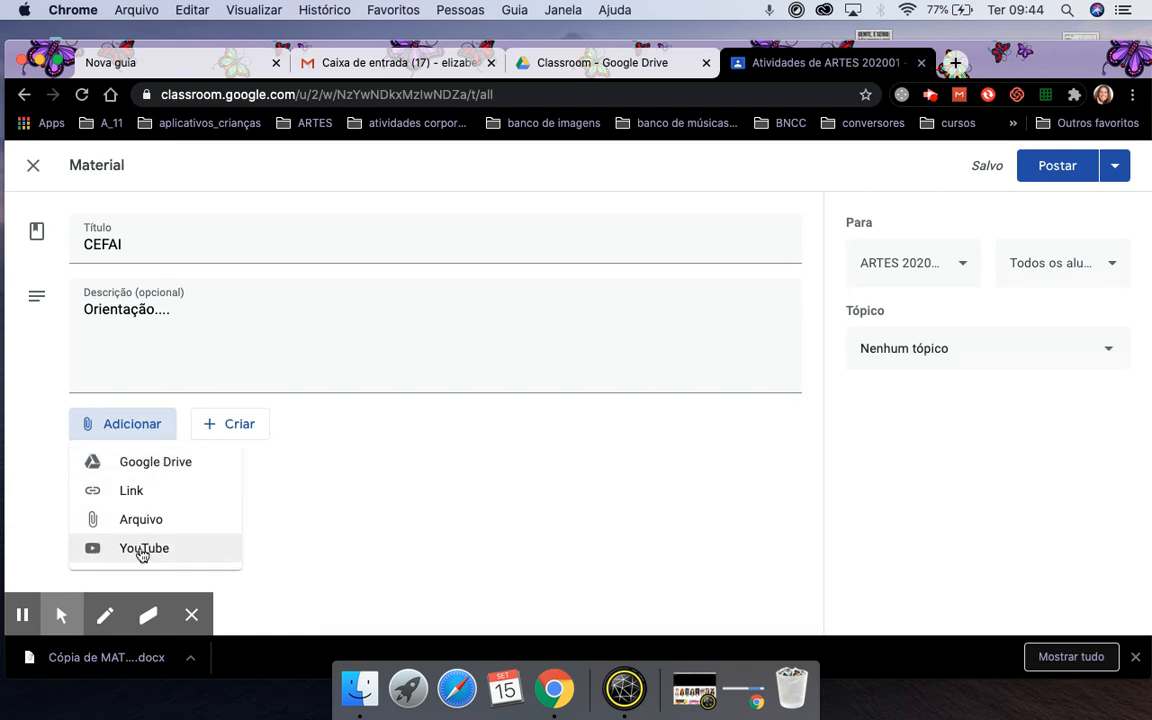
Attach 3a_material_CEFAI from MEU DRIVE > Classroom > ARTES 202001 - 1A to the CEFAI material.
click(178, 466)
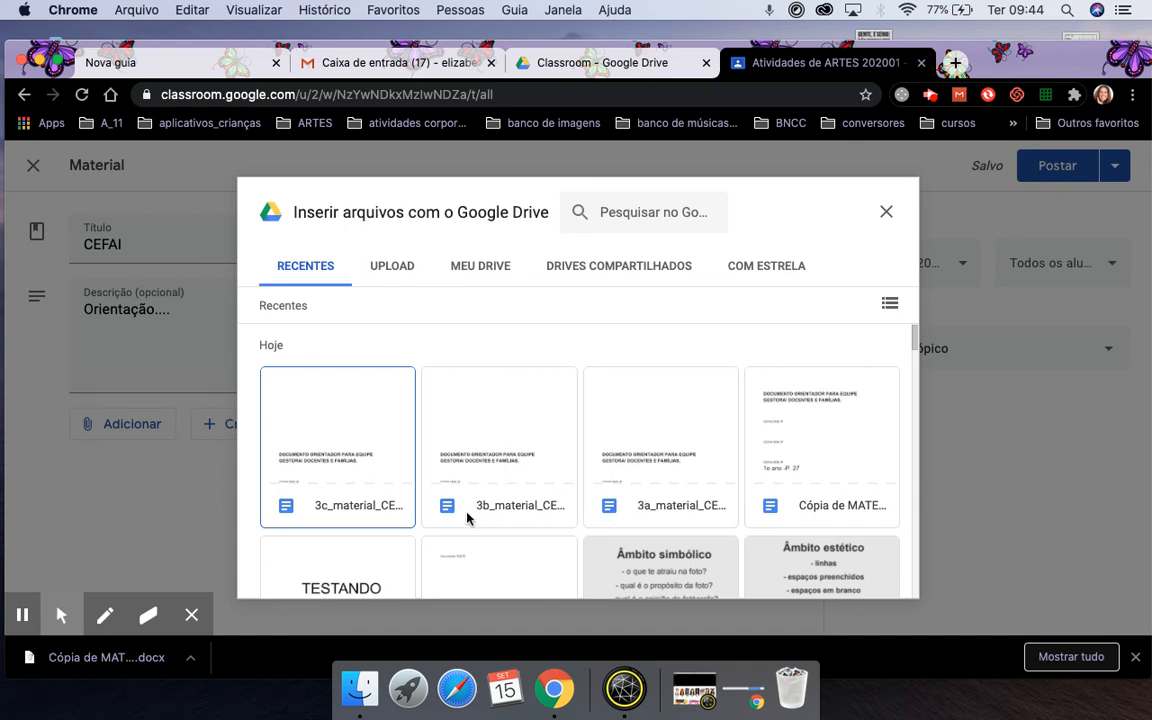
click(645, 443)
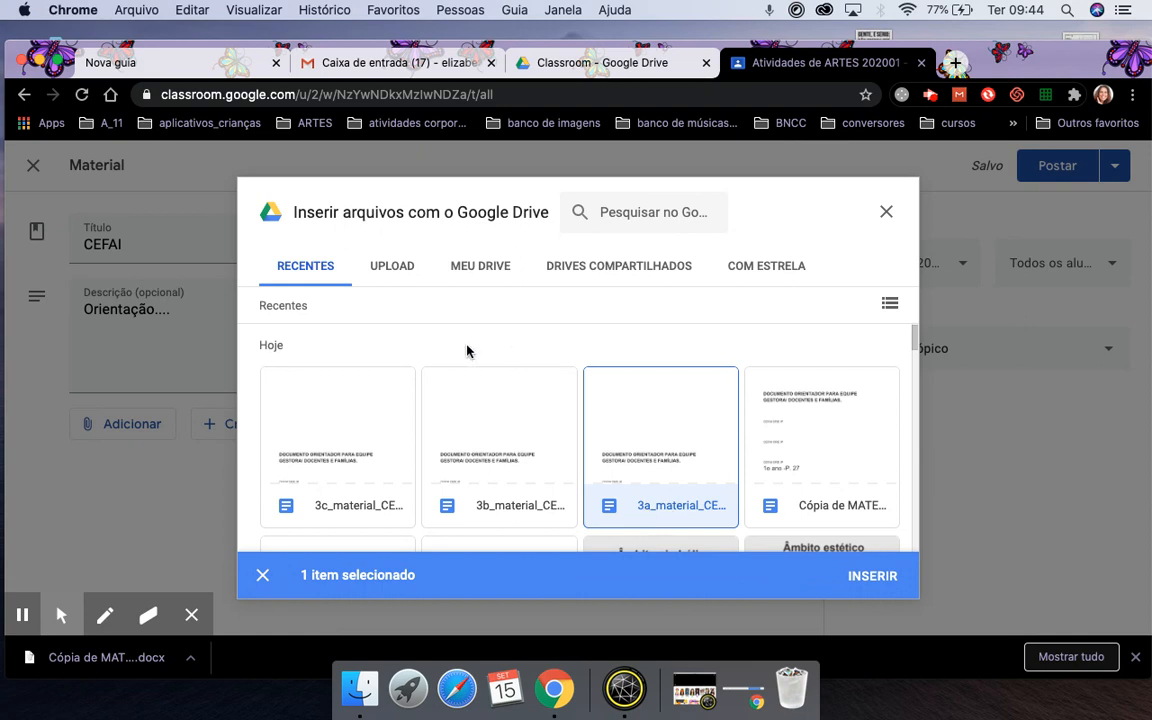
click(470, 266)
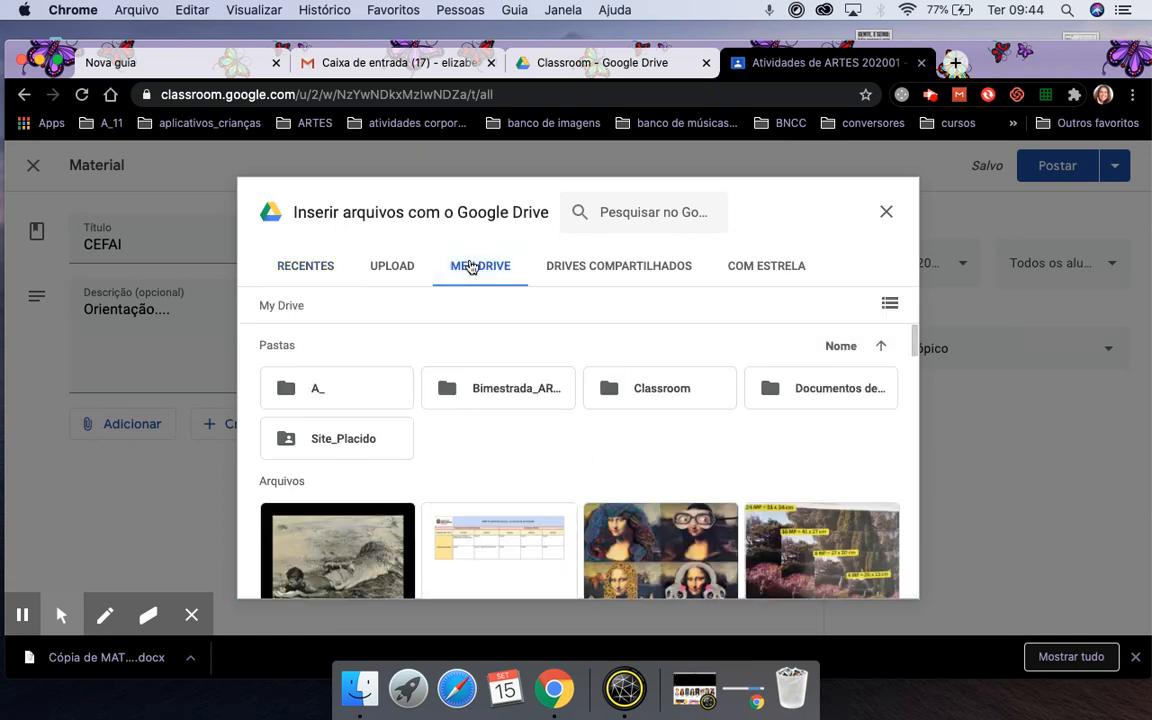
double_click(656, 389)
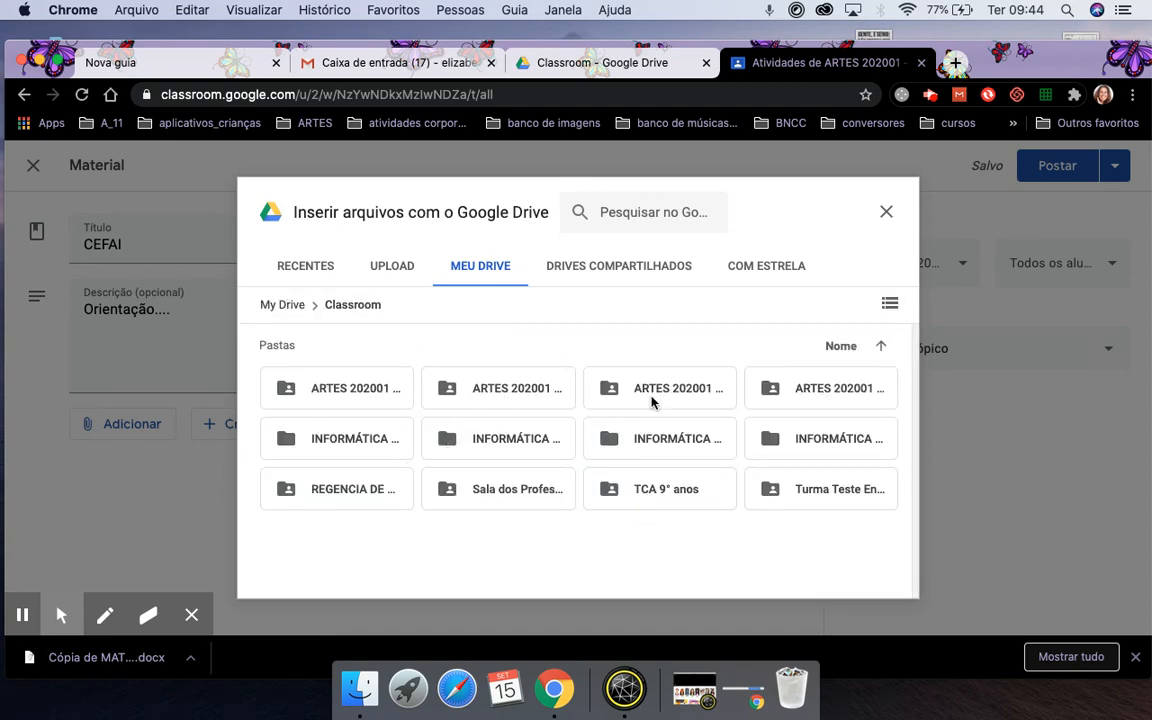
click(373, 391)
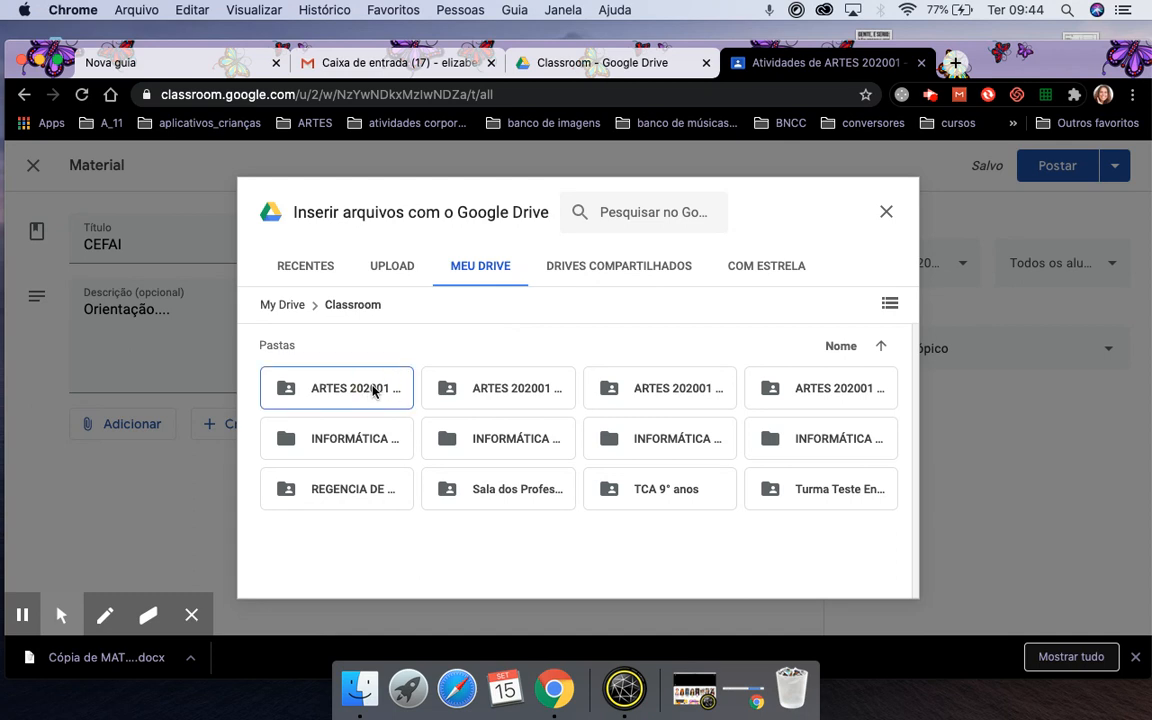
click(890, 303)
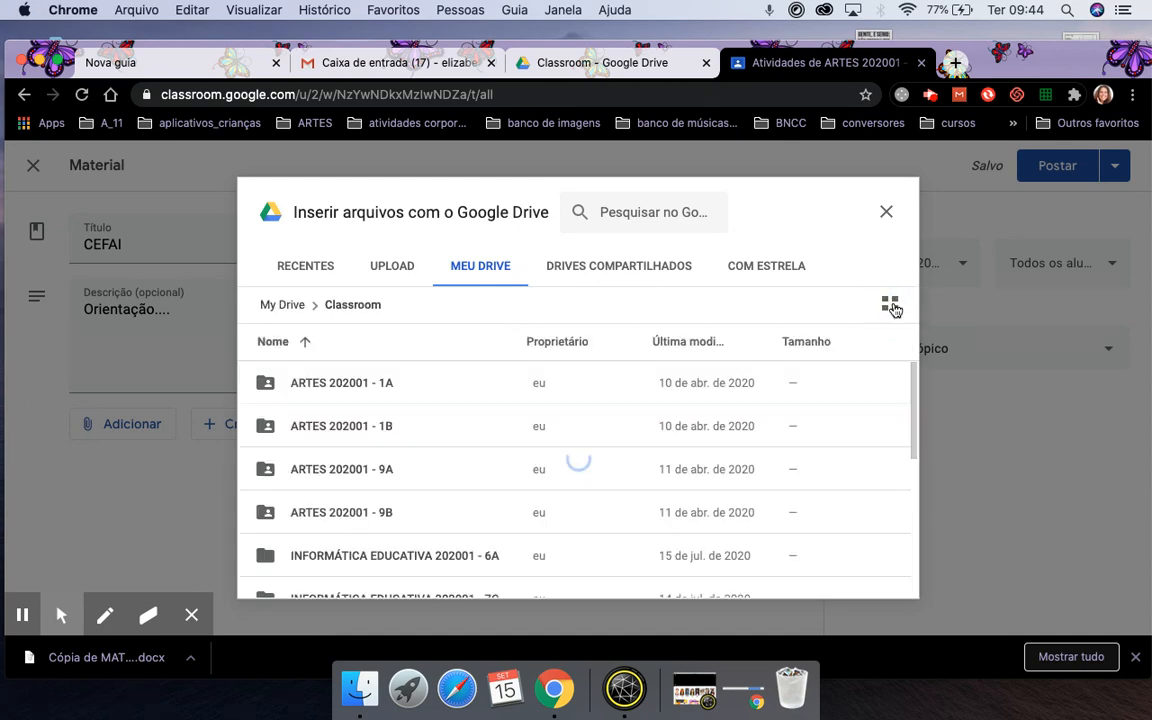
double_click(336, 382)
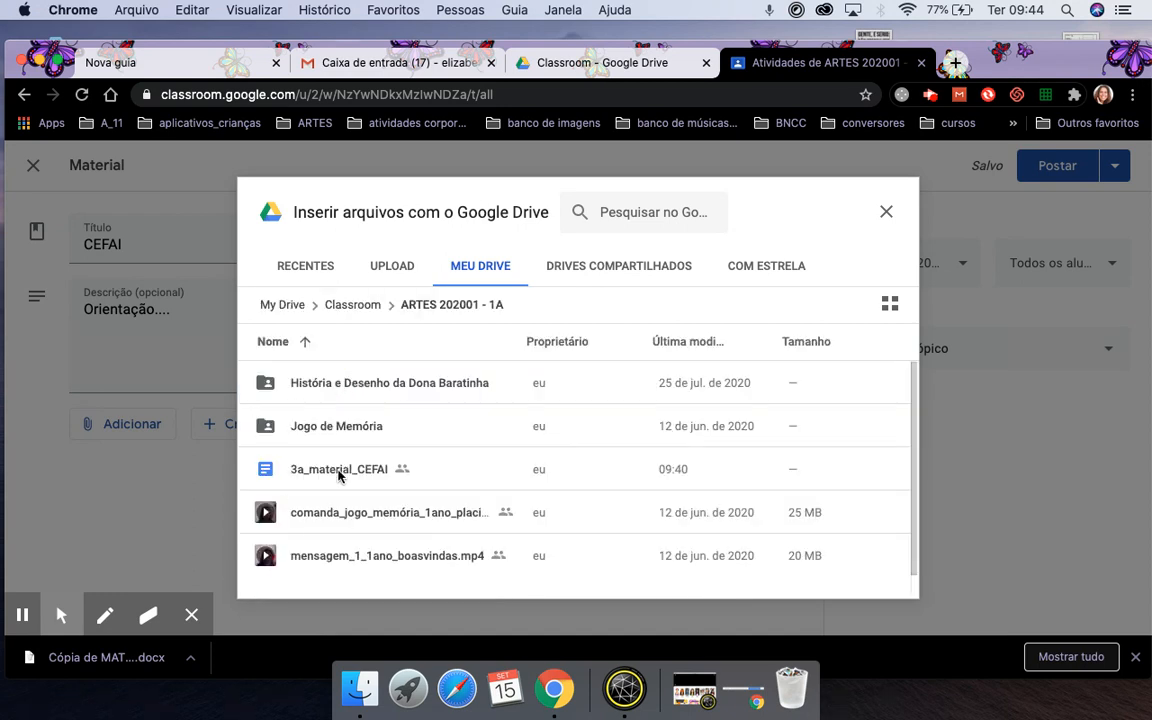
click(338, 474)
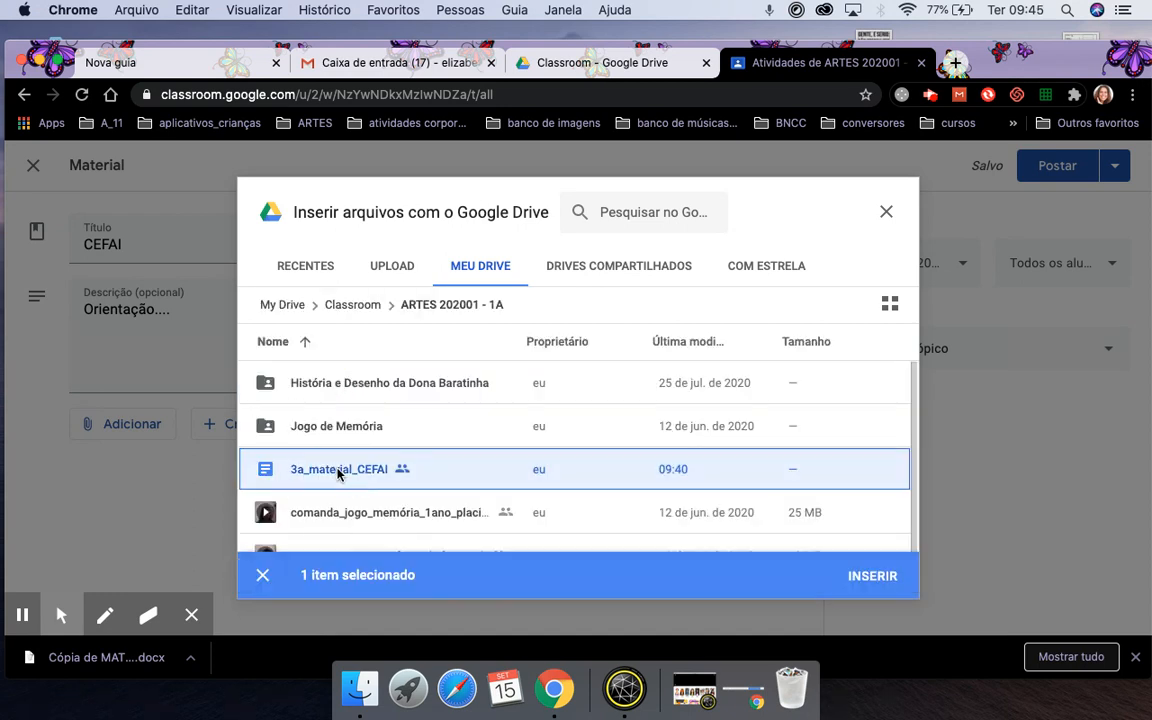
click(873, 575)
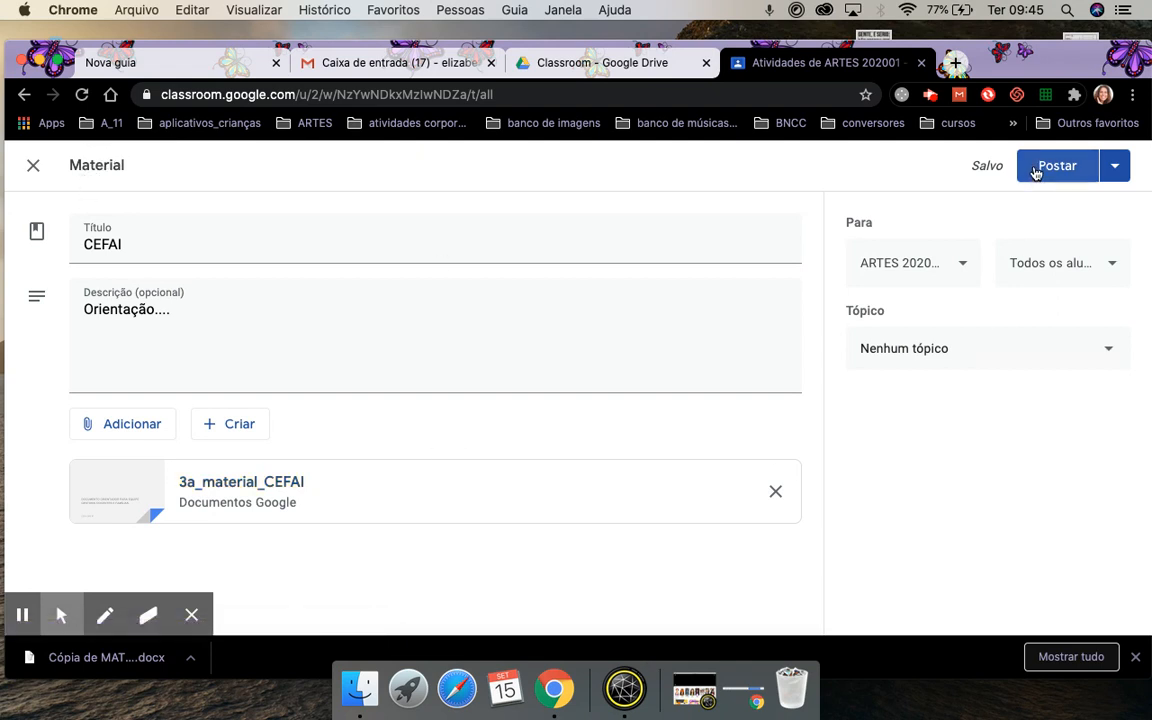
Leave the CEFAI material as a draft and start a new assignment.
click(30, 168)
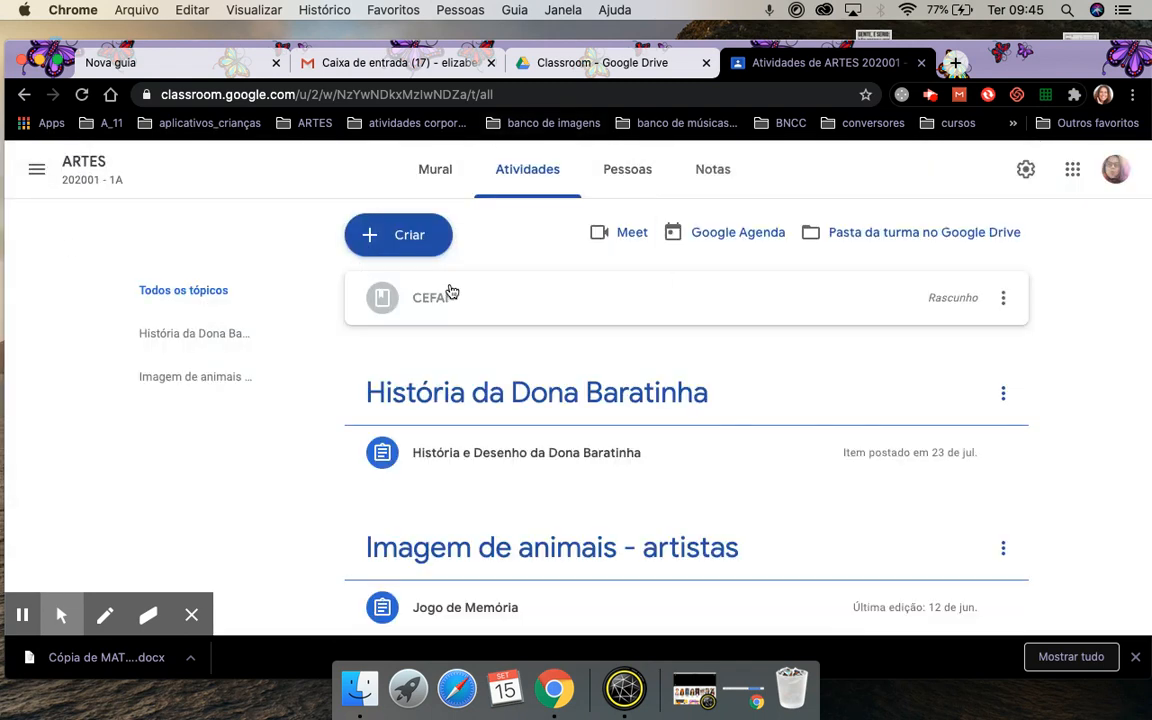
click(427, 236)
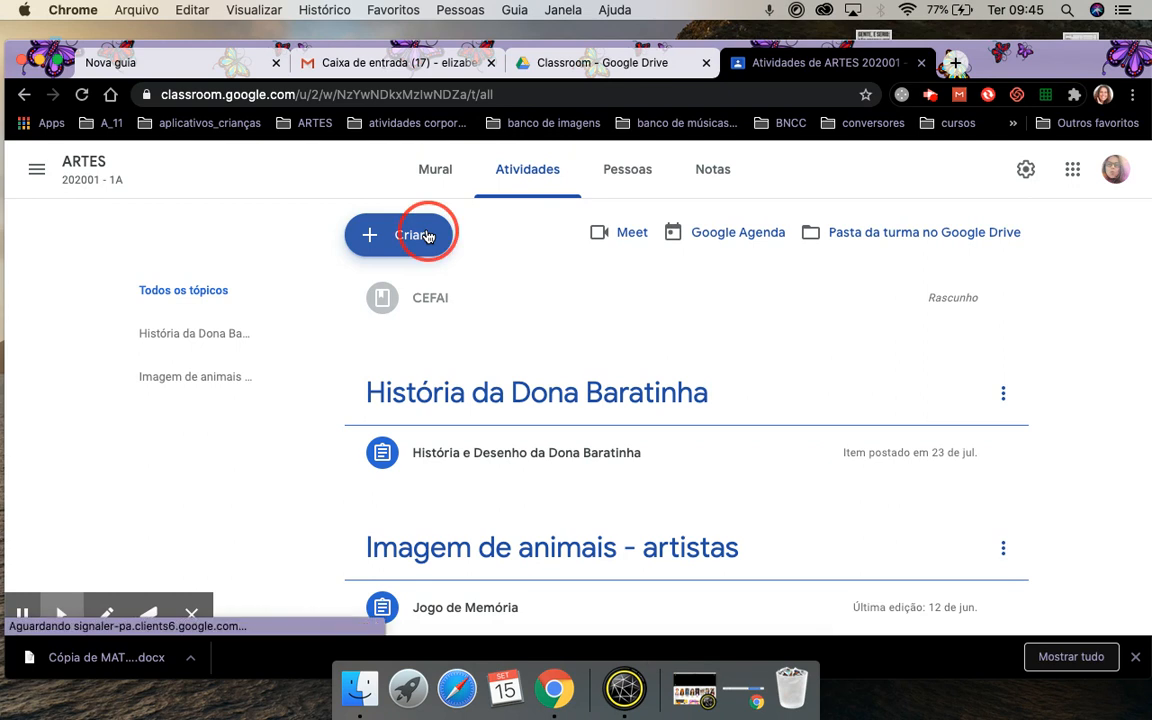
click(427, 293)
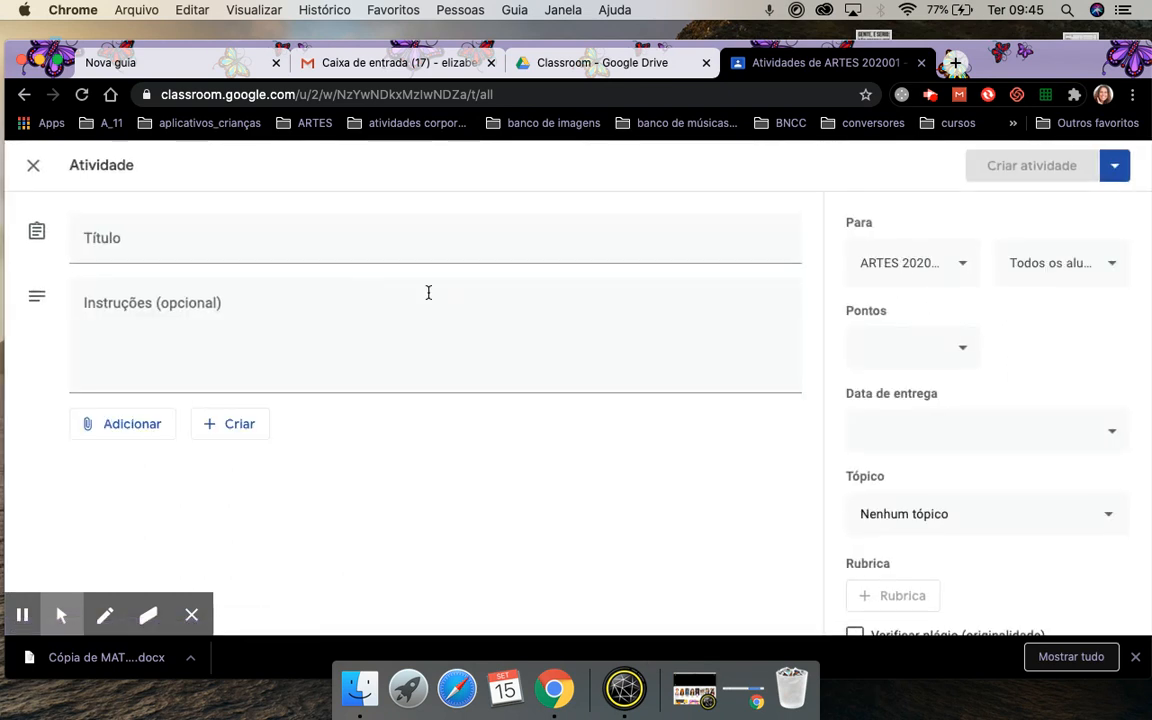
Title the assignment CEFAI, add instructions 'Orientações', and bring up the Google Drive picker.
text(CEFAI)
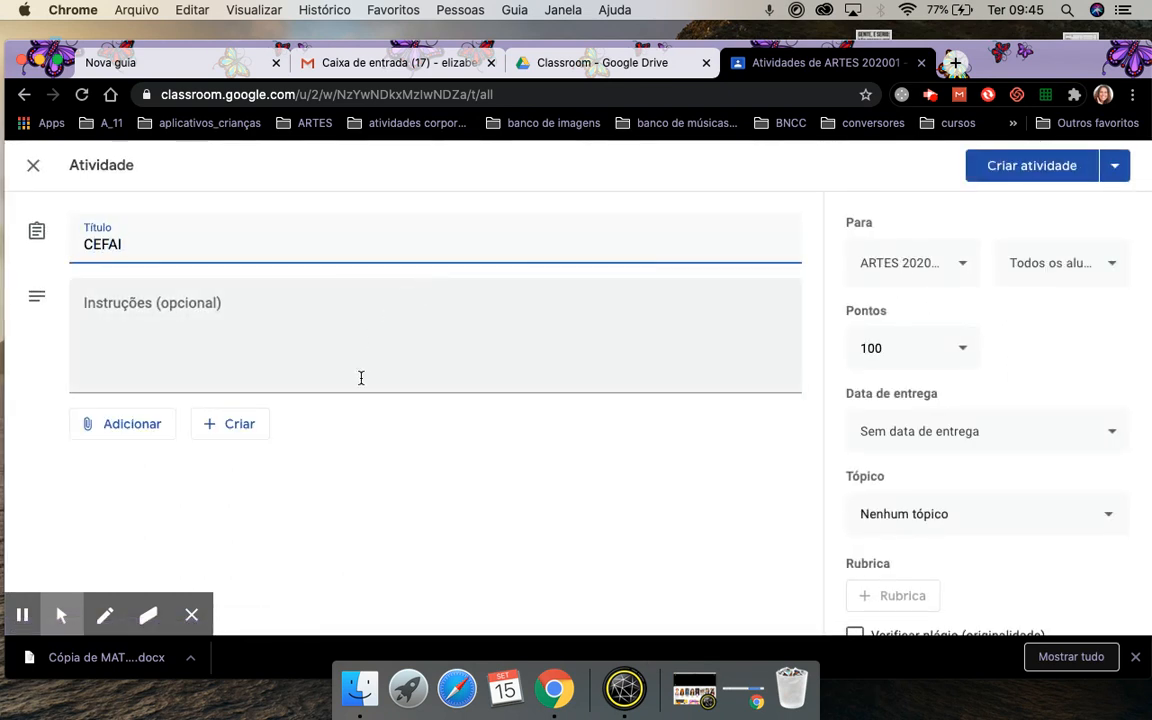
click(180, 304)
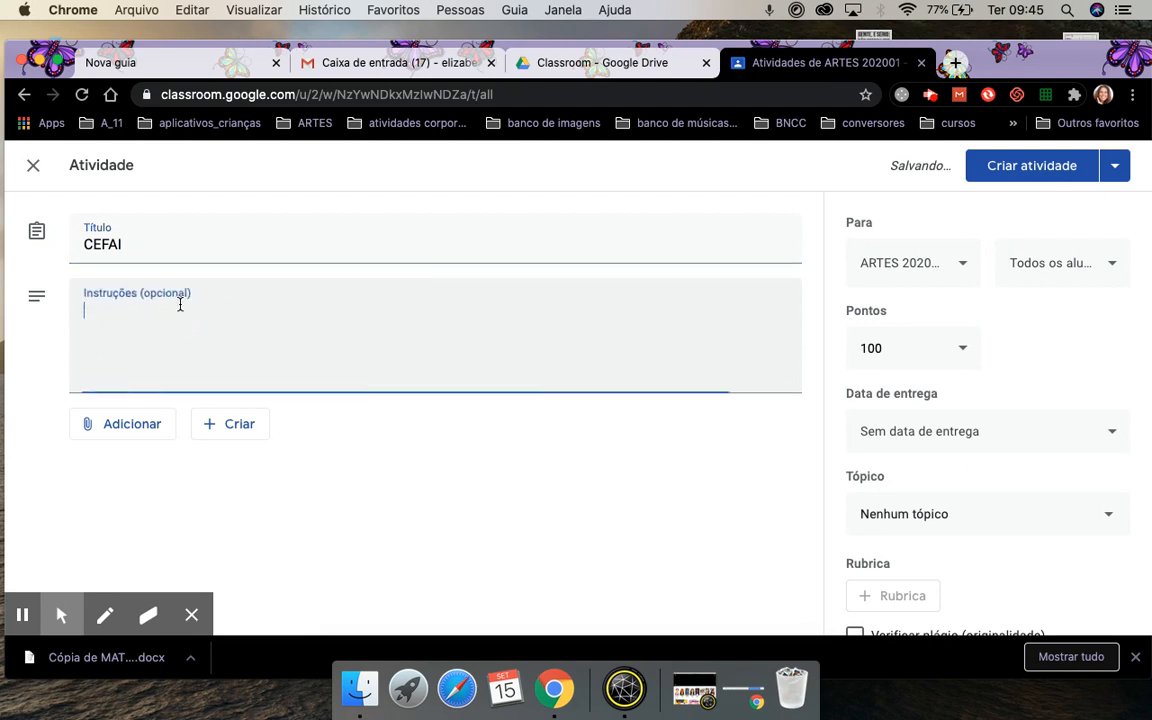
text(Orientações)
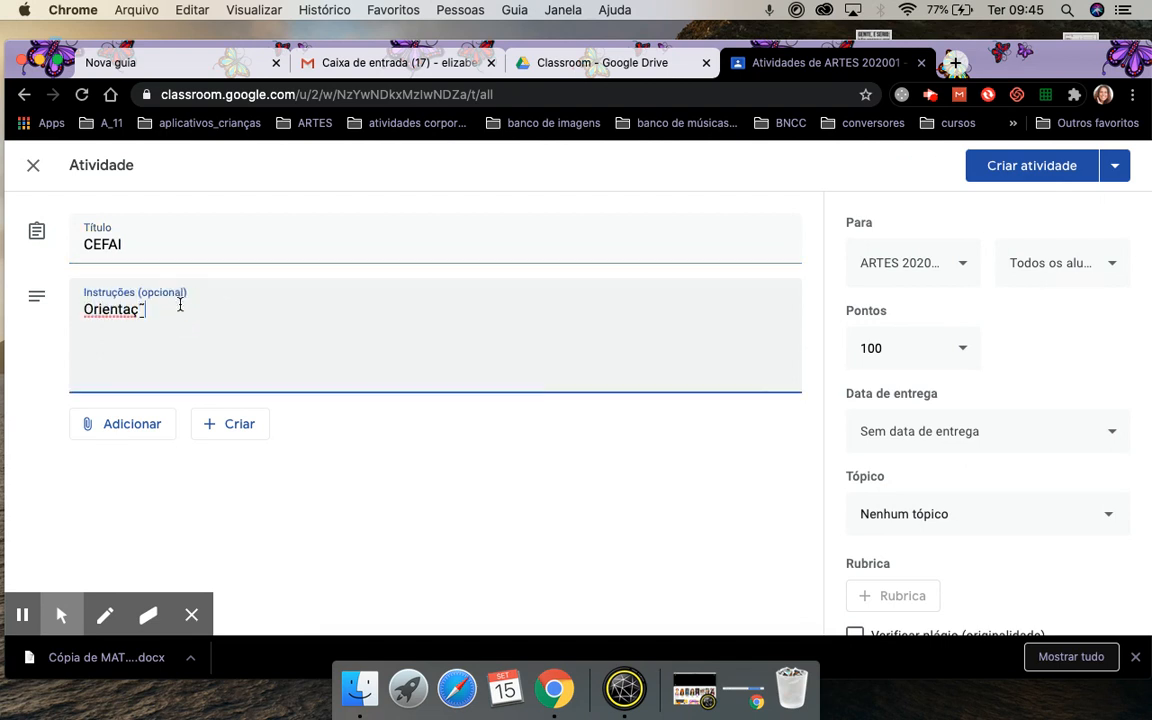
click(133, 426)
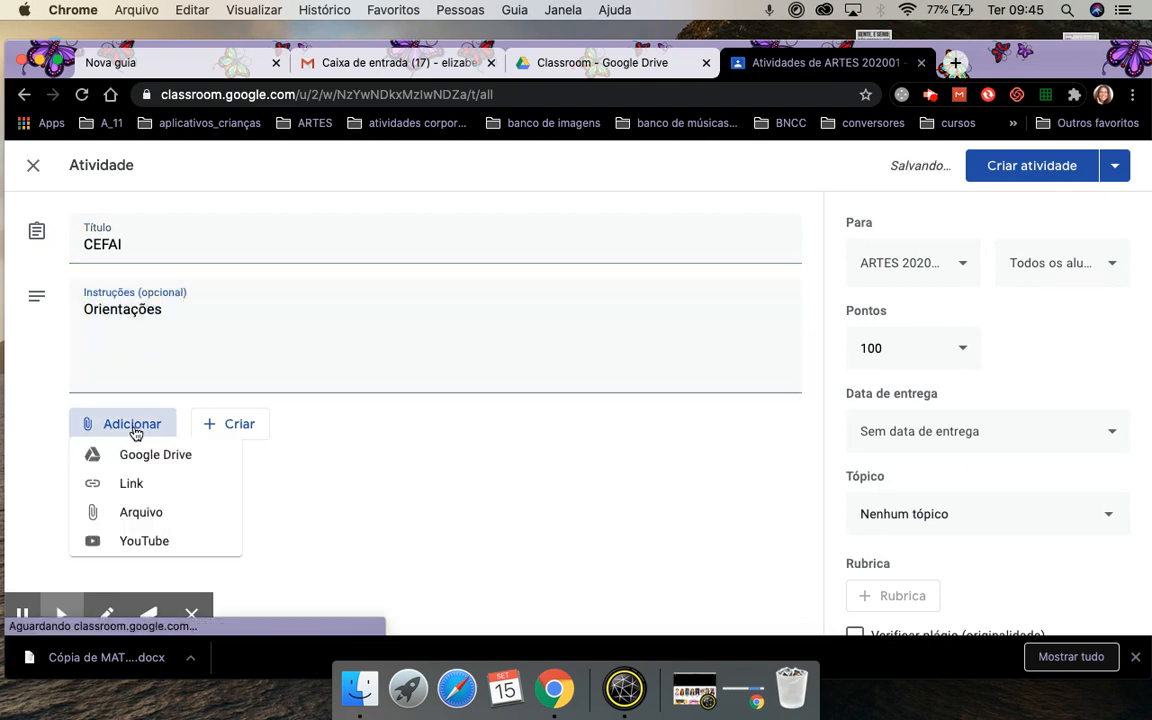
click(182, 464)
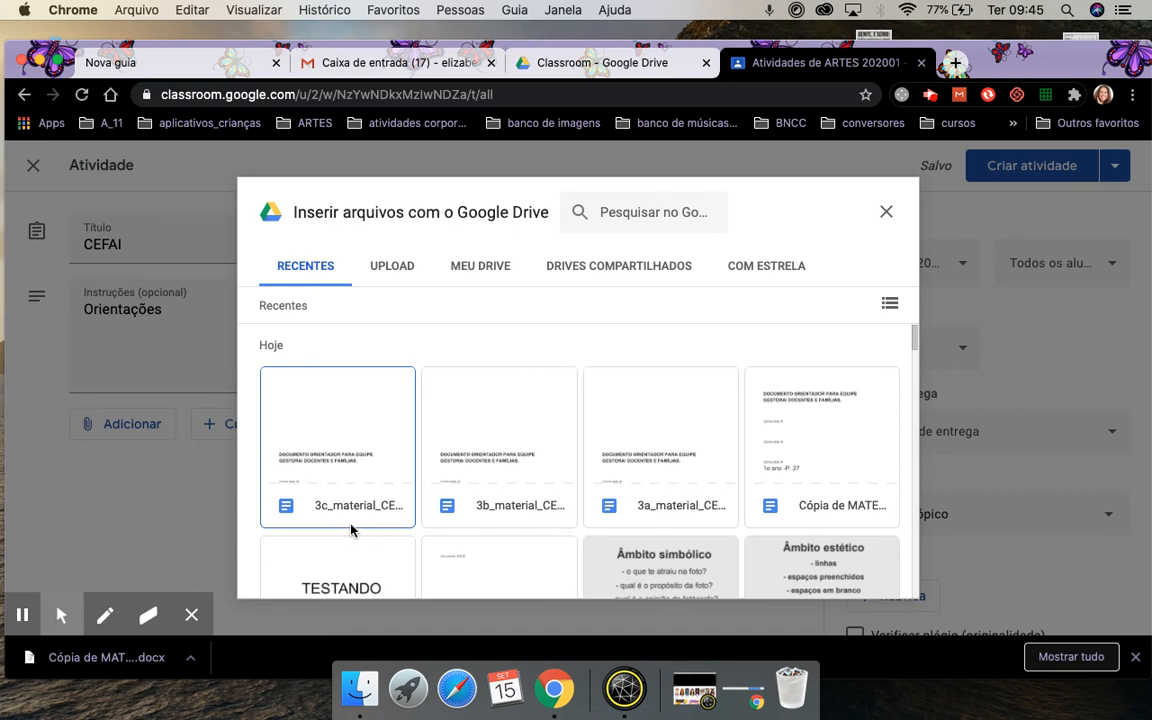
Attach 3a_material_CEFAI to the CEFAI assignment, keeping students at view-only access.
click(662, 432)
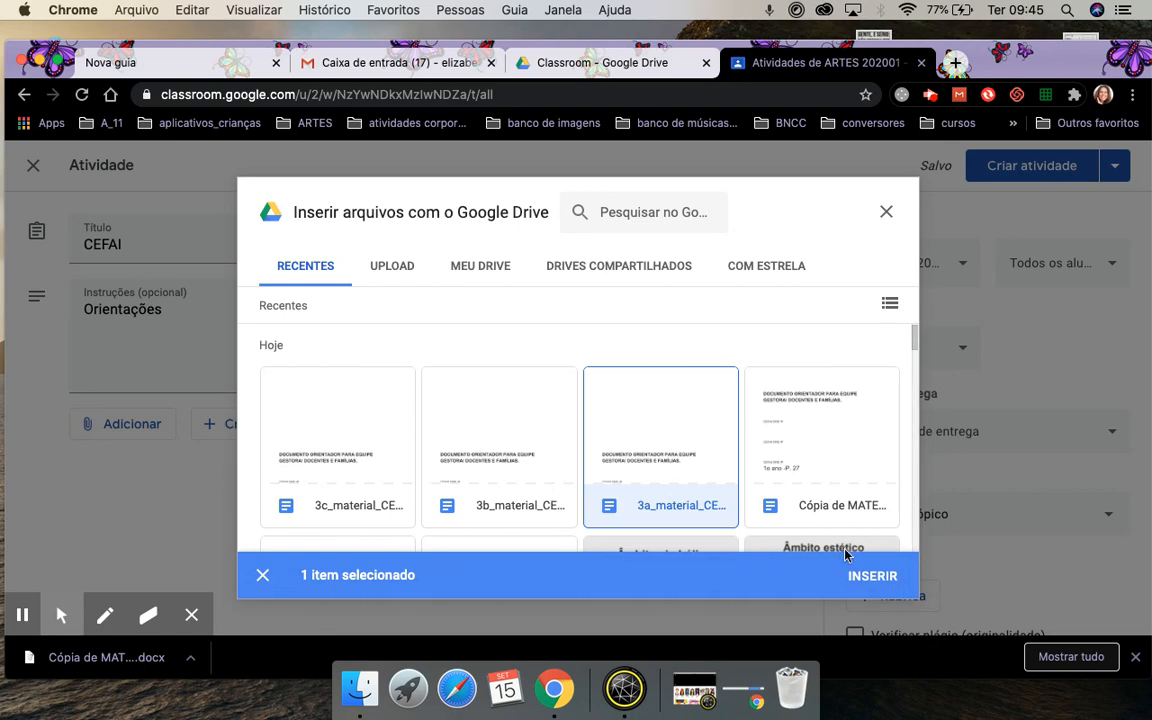
click(877, 574)
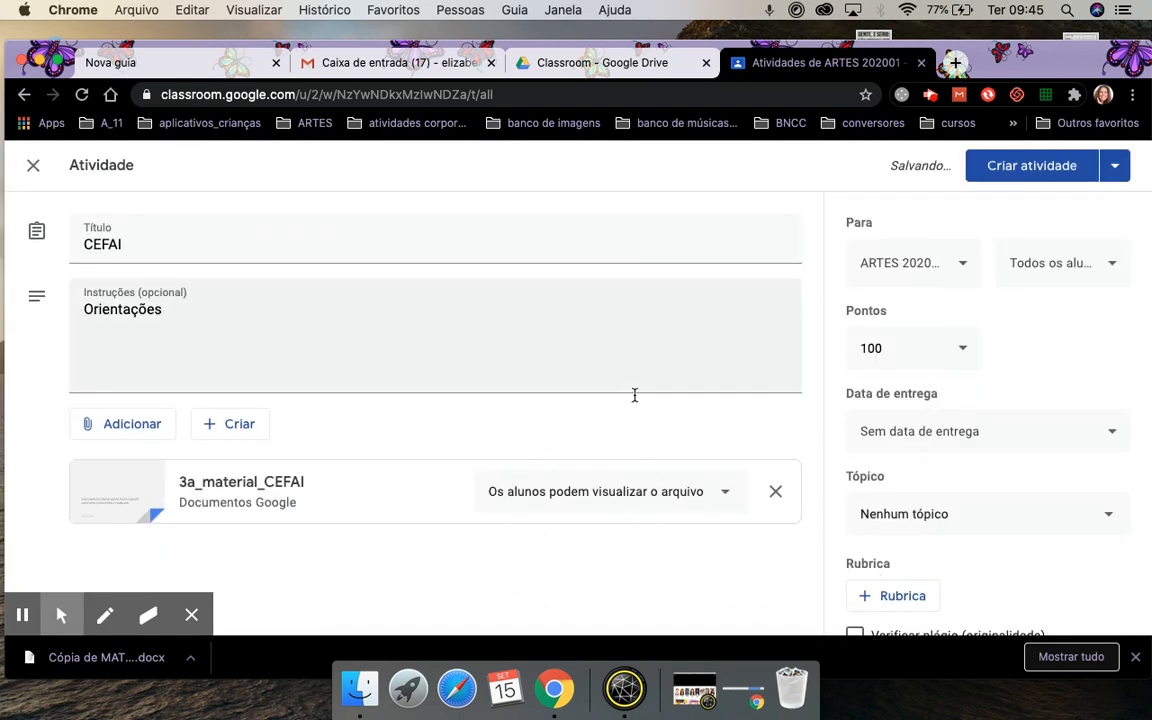
click(602, 493)
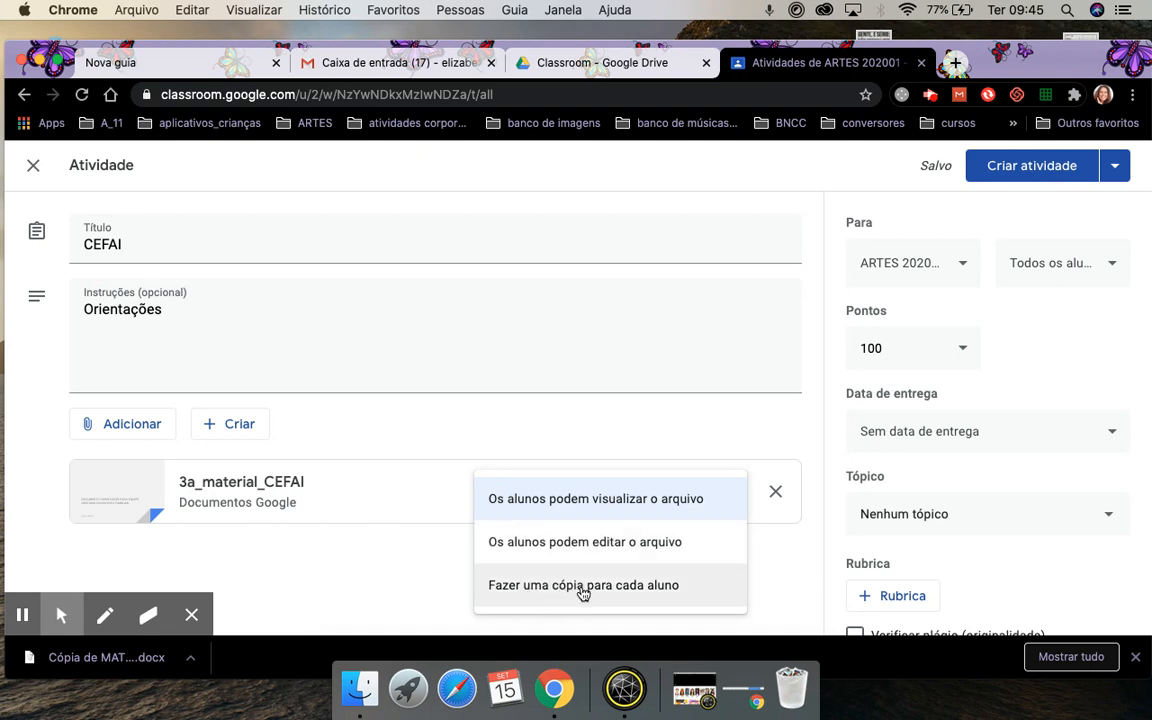
click(578, 499)
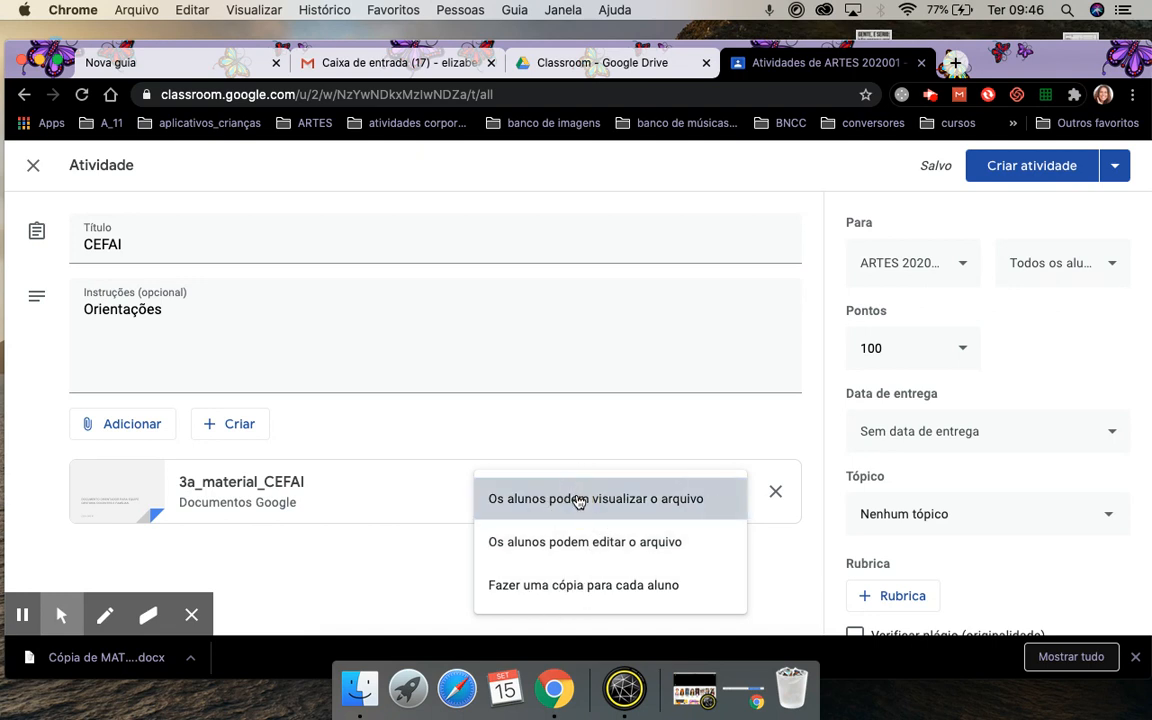
Give the CEFAI assignment 10 points and a 23 September 23:59 due date.
click(901, 350)
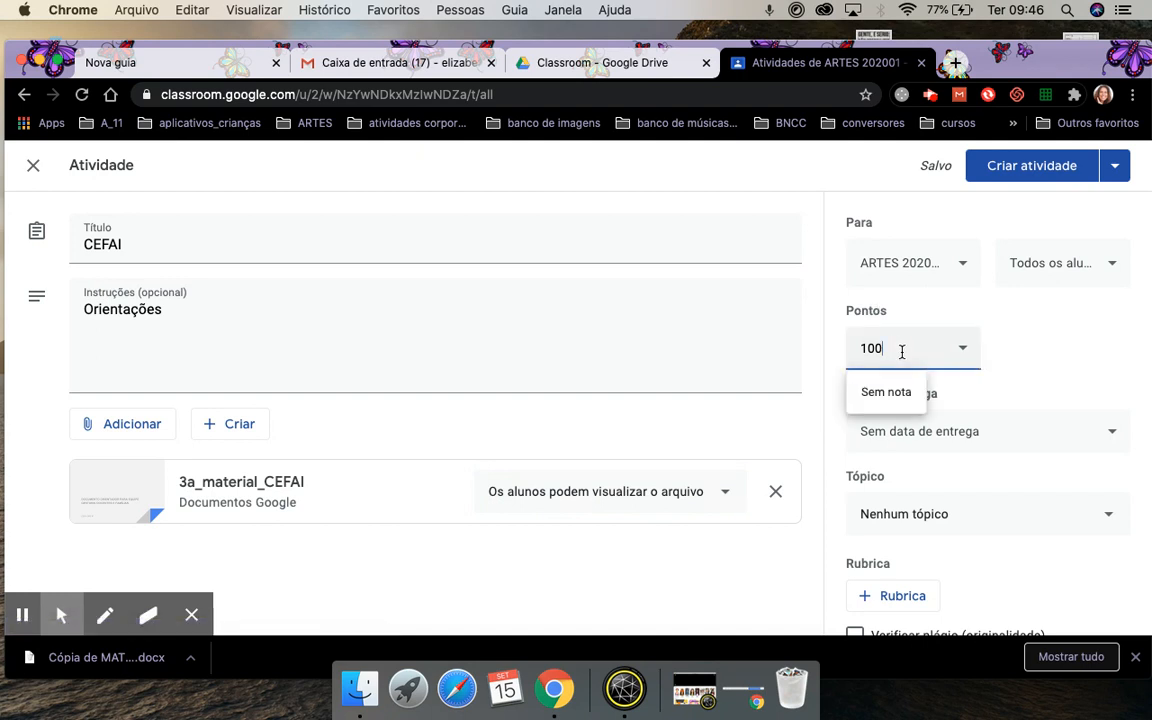
click(1045, 360)
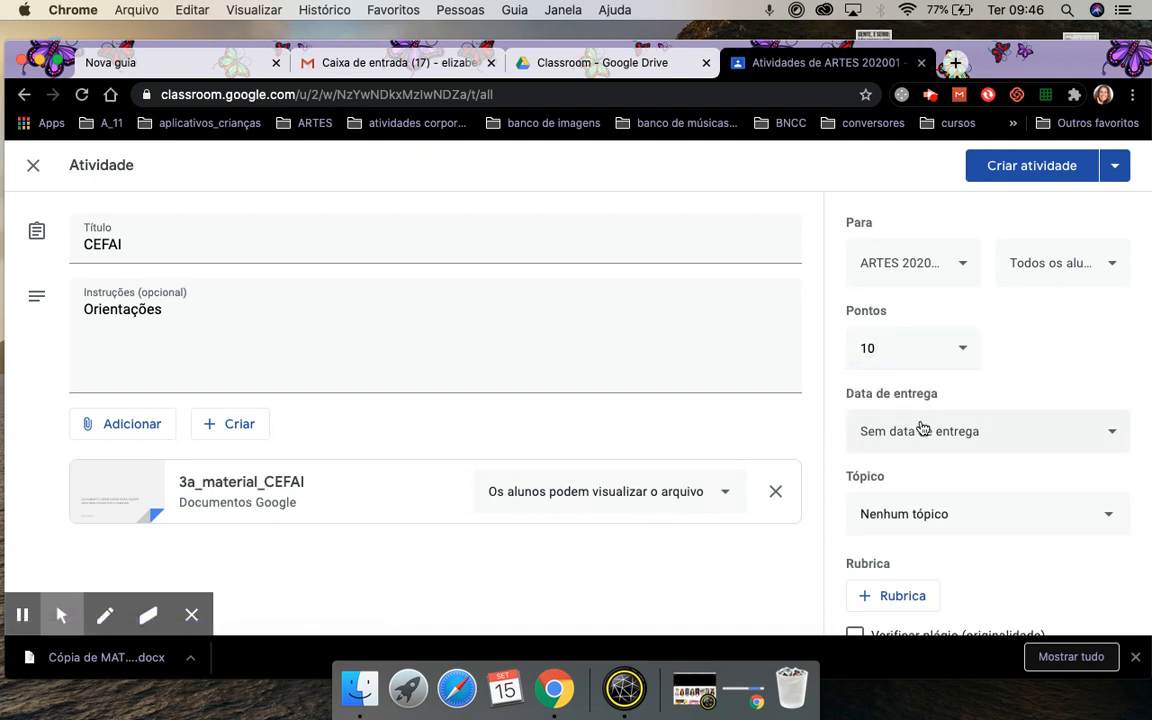
click(886, 436)
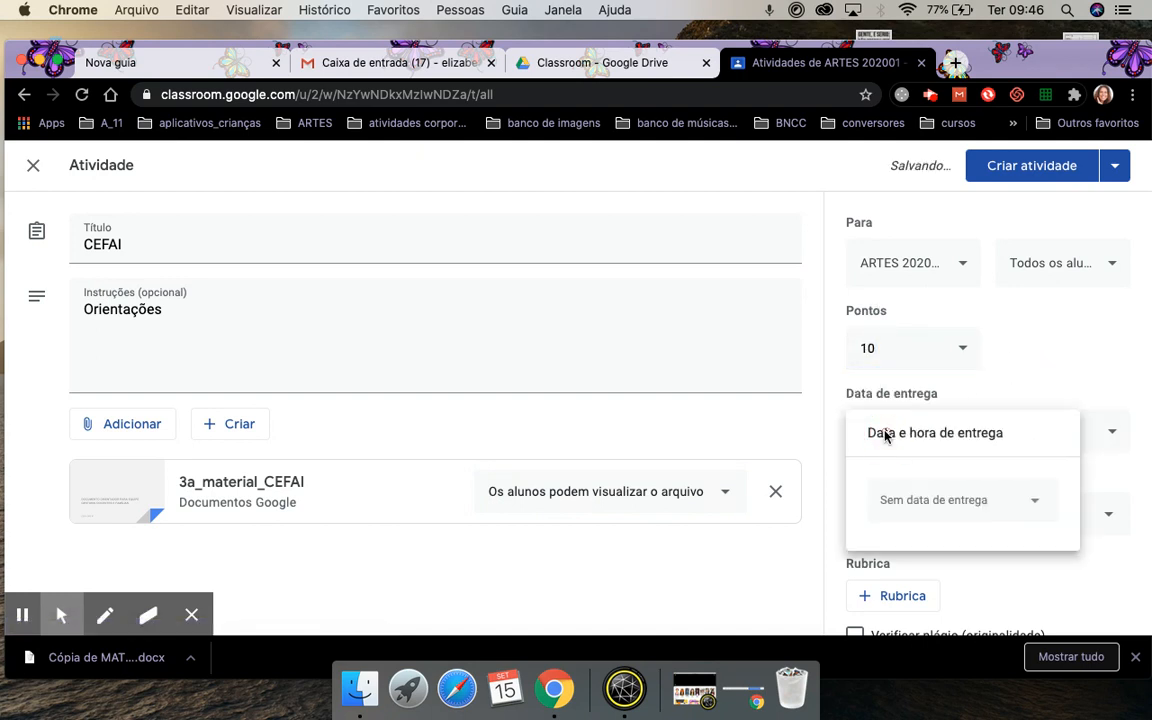
click(920, 505)
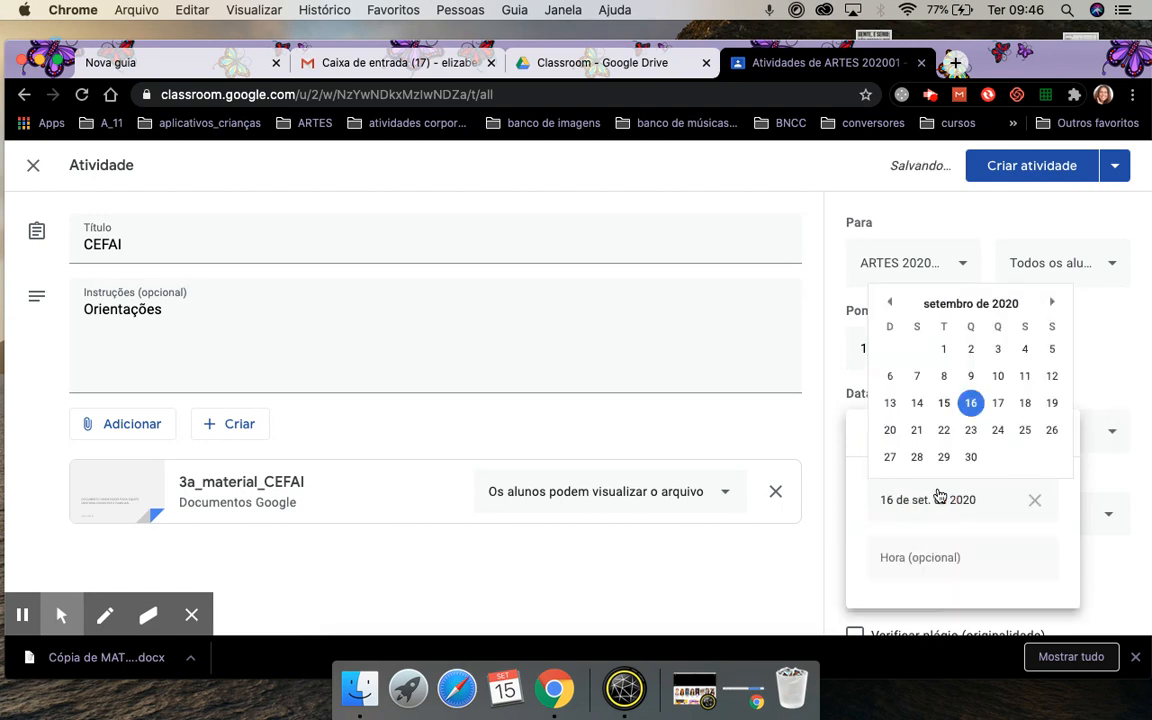
click(971, 430)
click(916, 554)
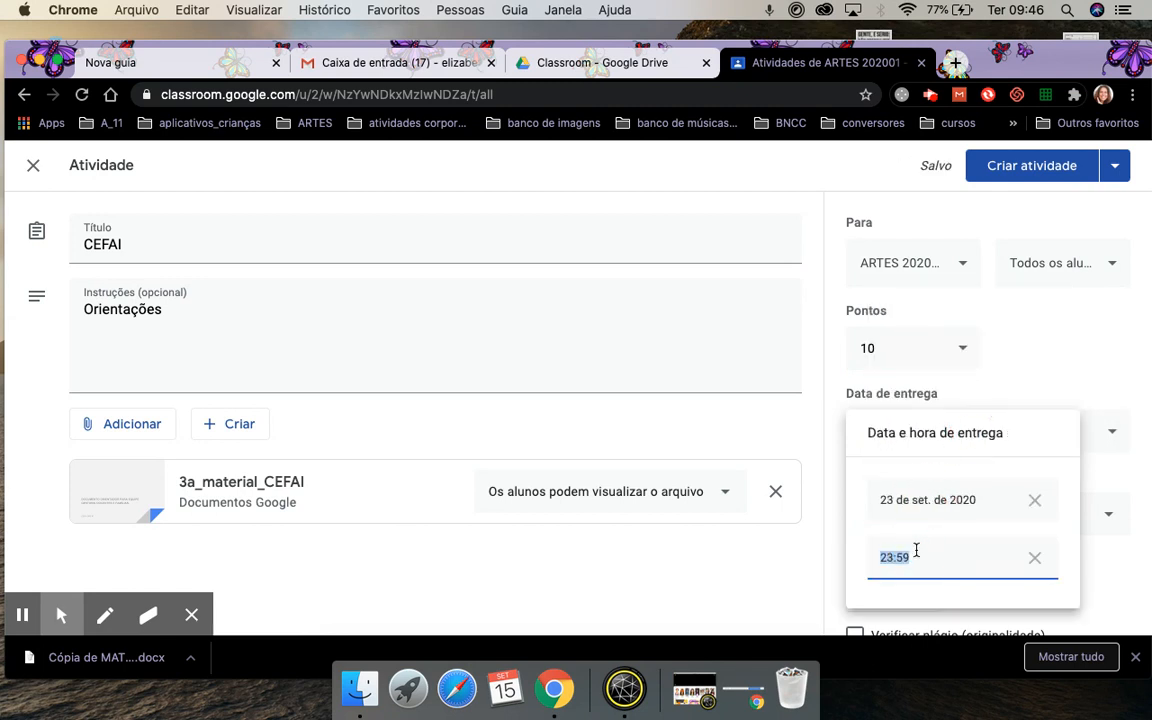
click(815, 589)
File it under topic 'Imagem de animais - artistas', keep it as a draft, and return to Drive.
click(905, 517)
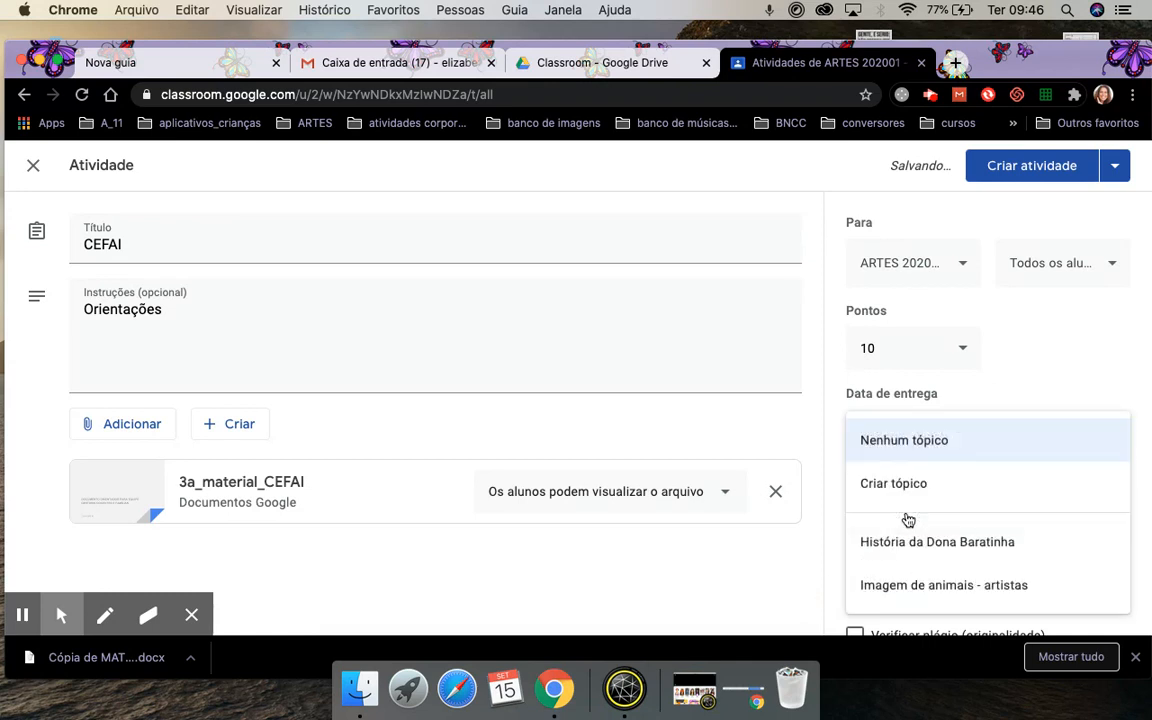
click(973, 584)
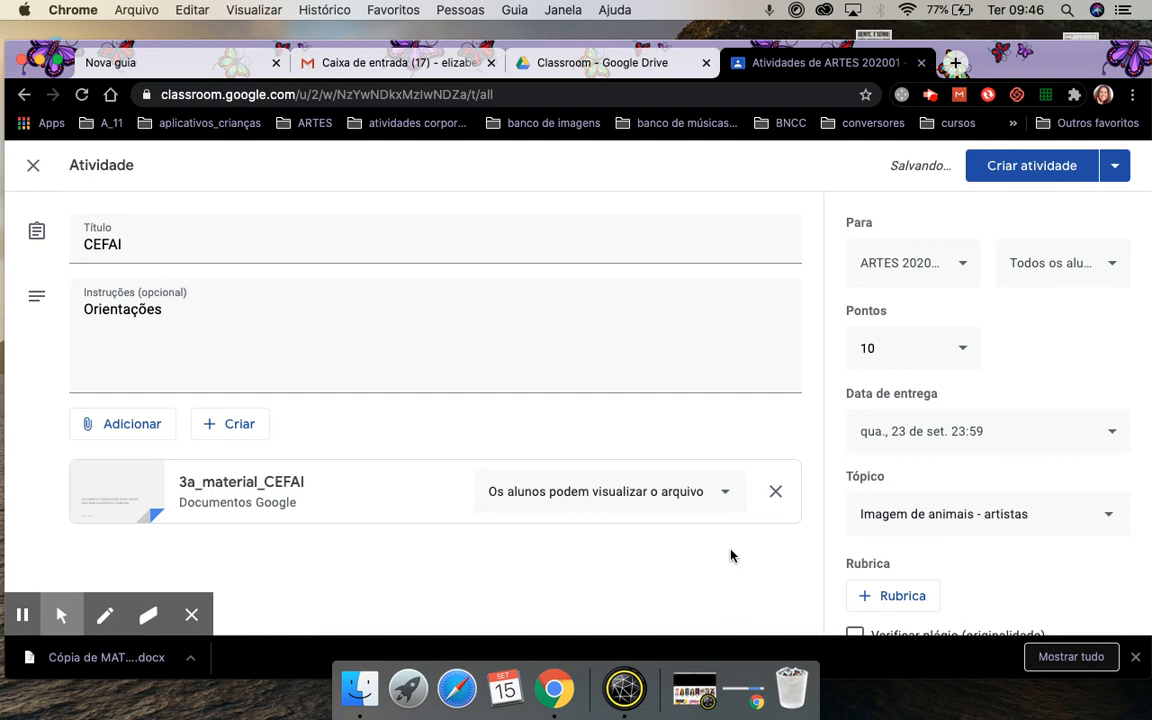
scroll(731, 556, down, 1)
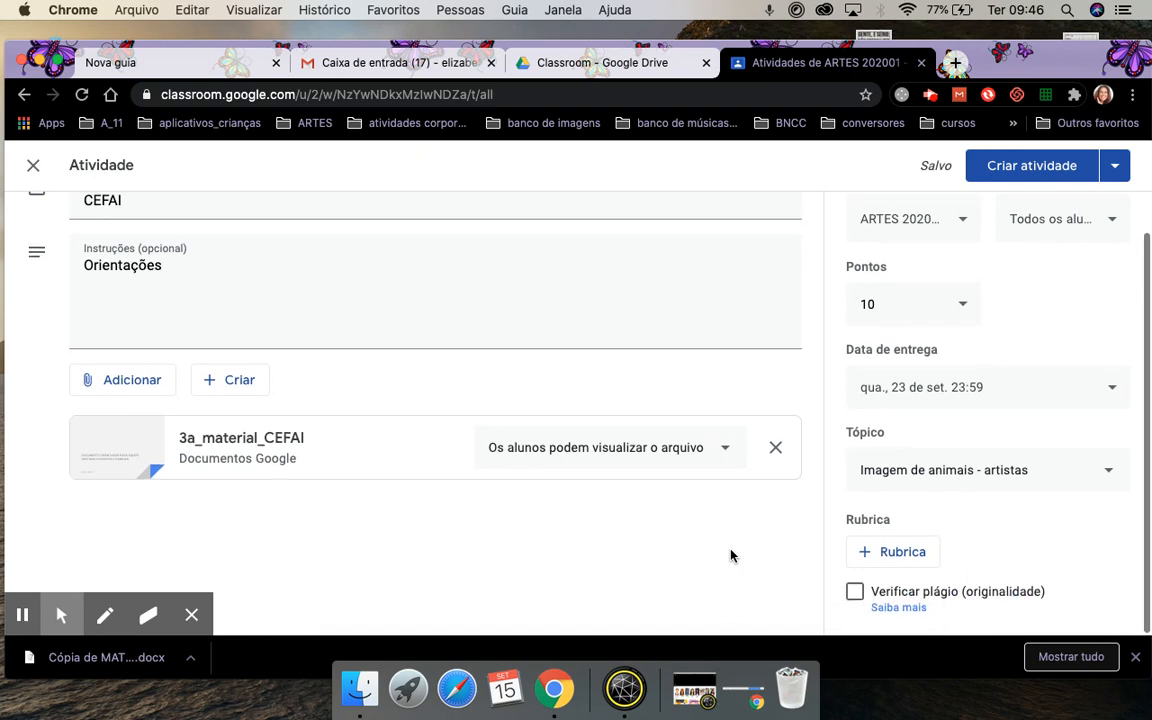
click(1113, 167)
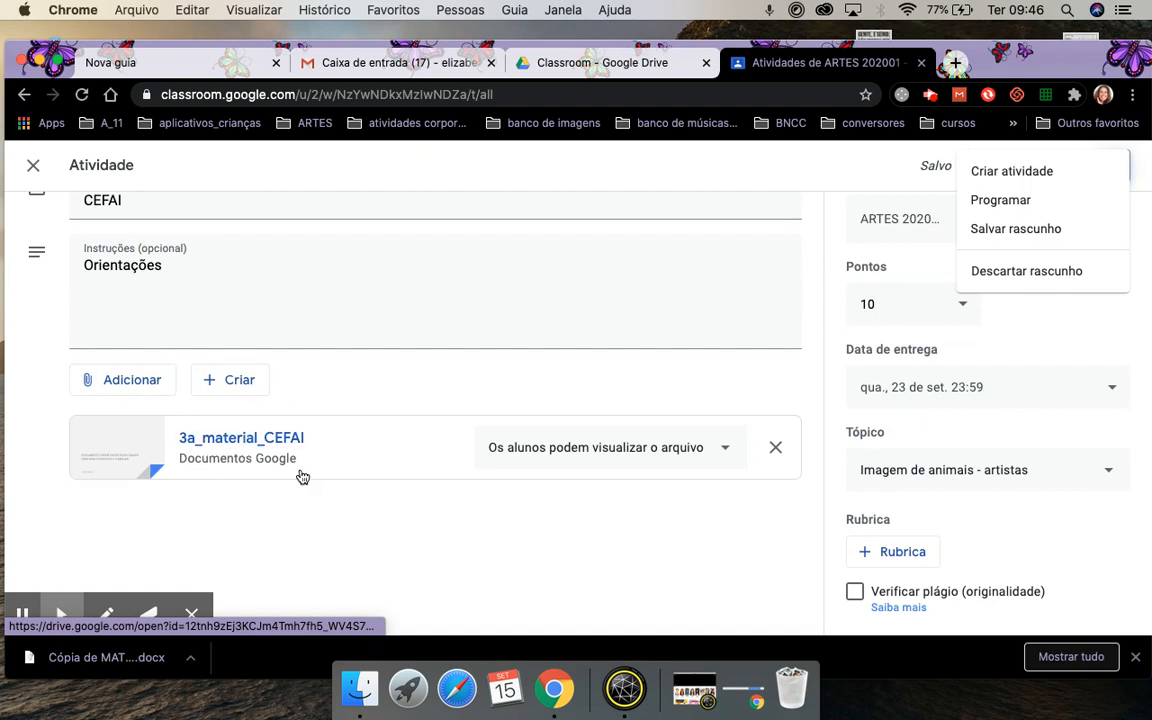
click(33, 167)
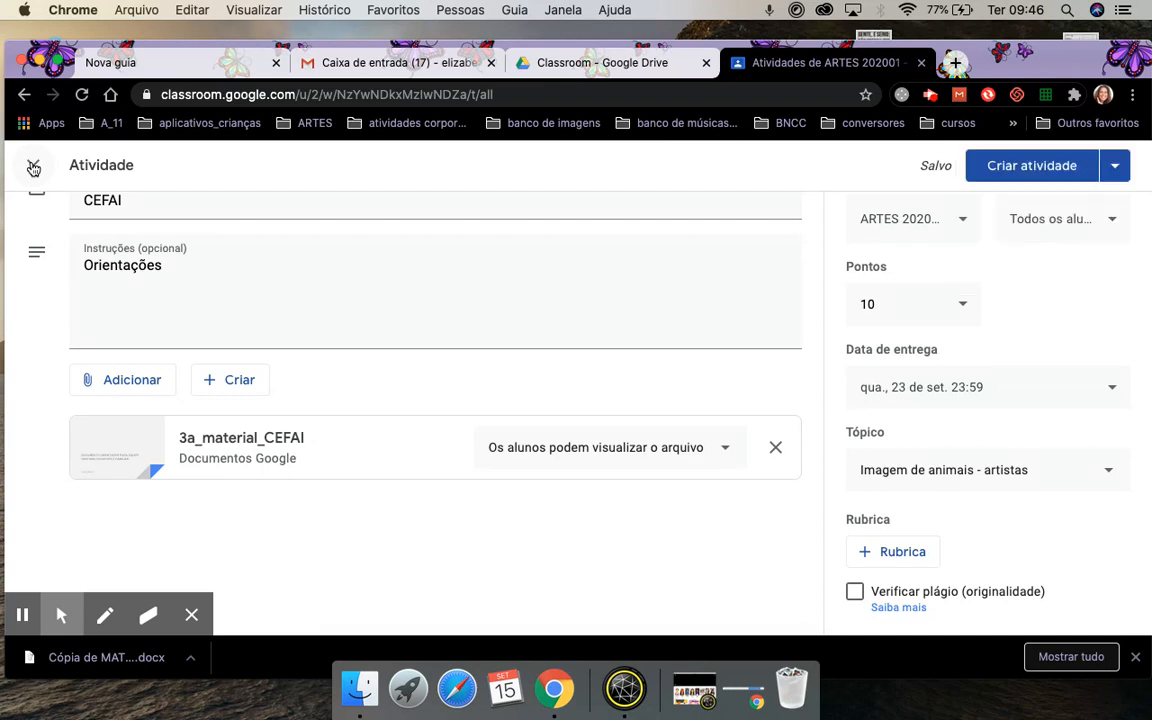
click(33, 167)
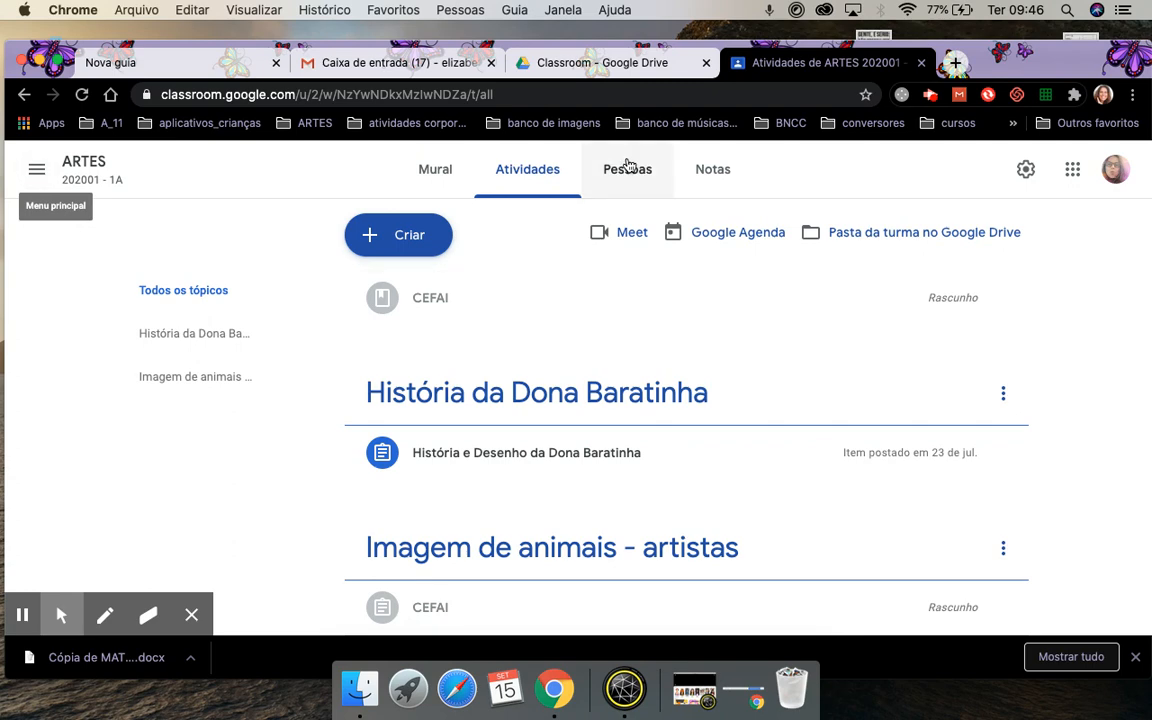
click(580, 62)
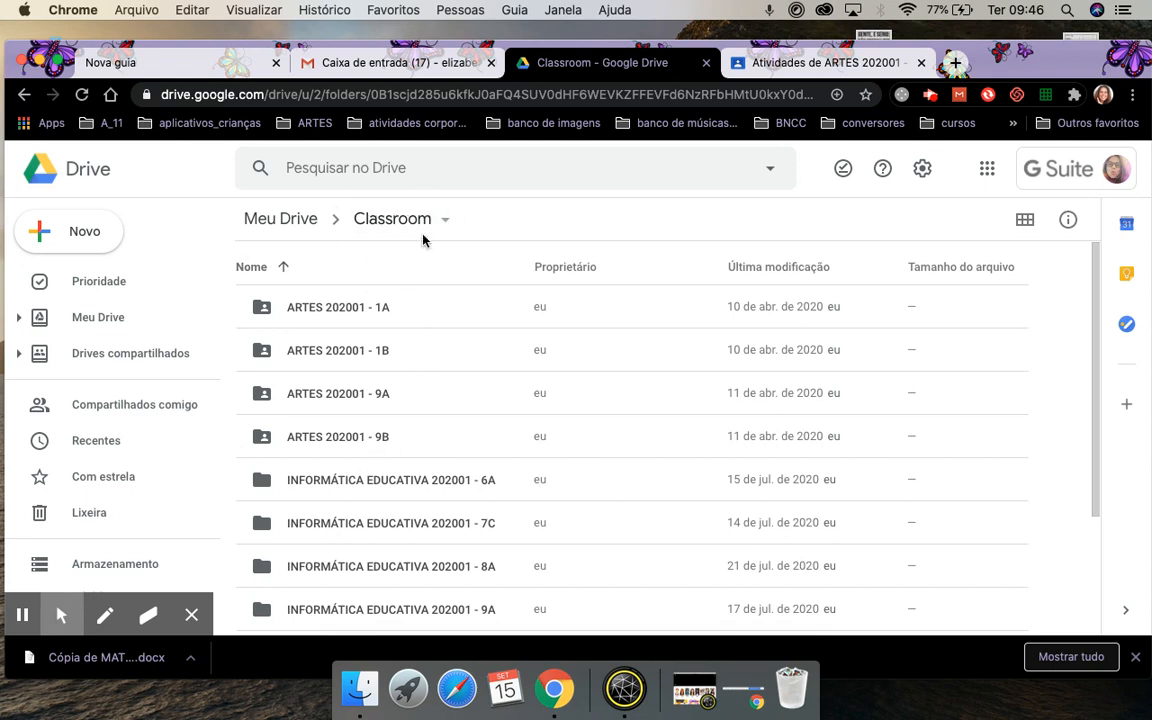
Browse into My Drive's Classroom folder and back to My Drive.
click(280, 220)
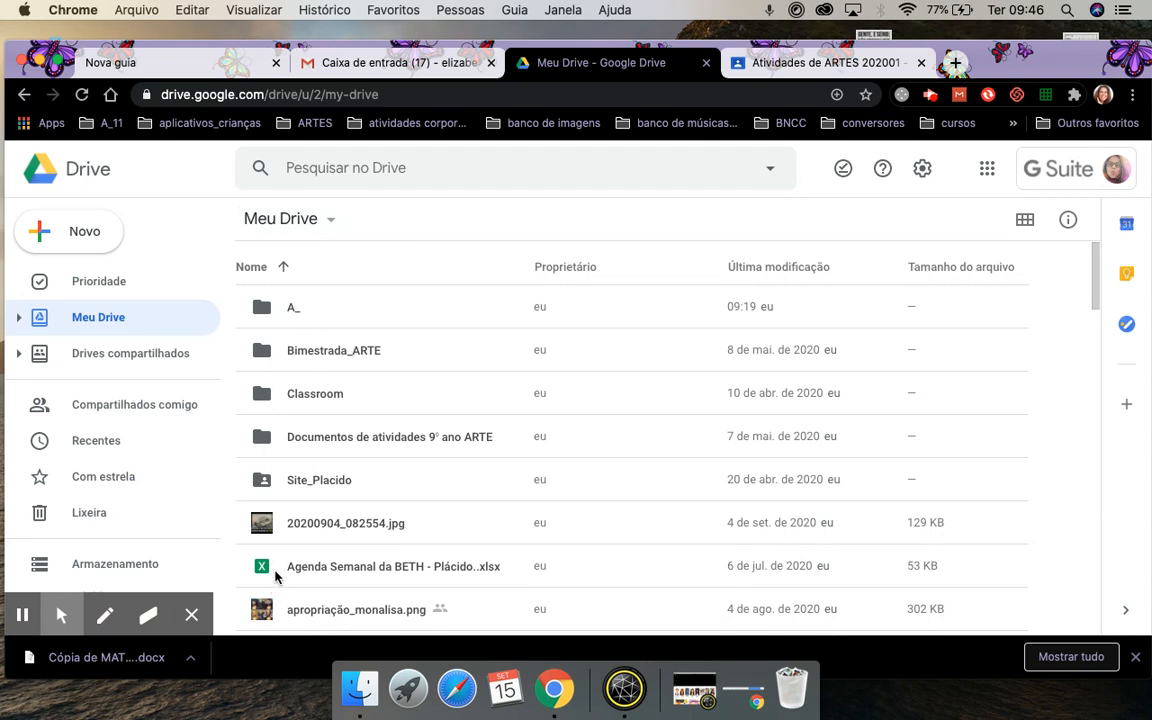
click(312, 396)
double_click(312, 396)
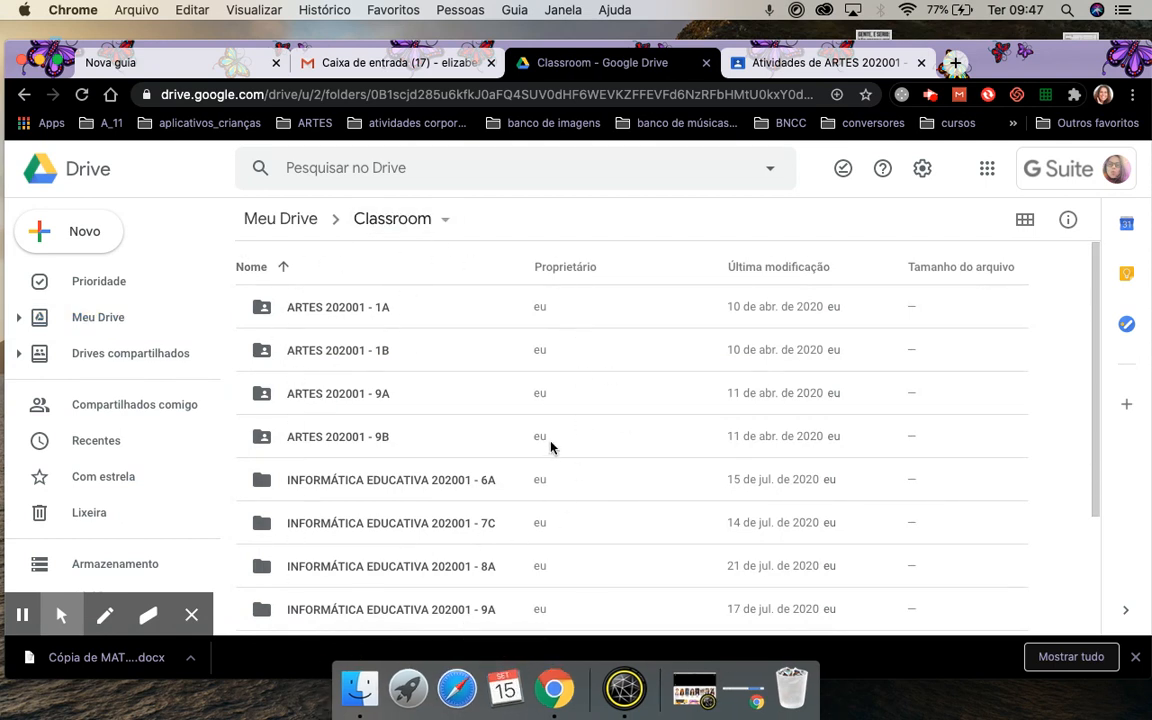
click(90, 318)
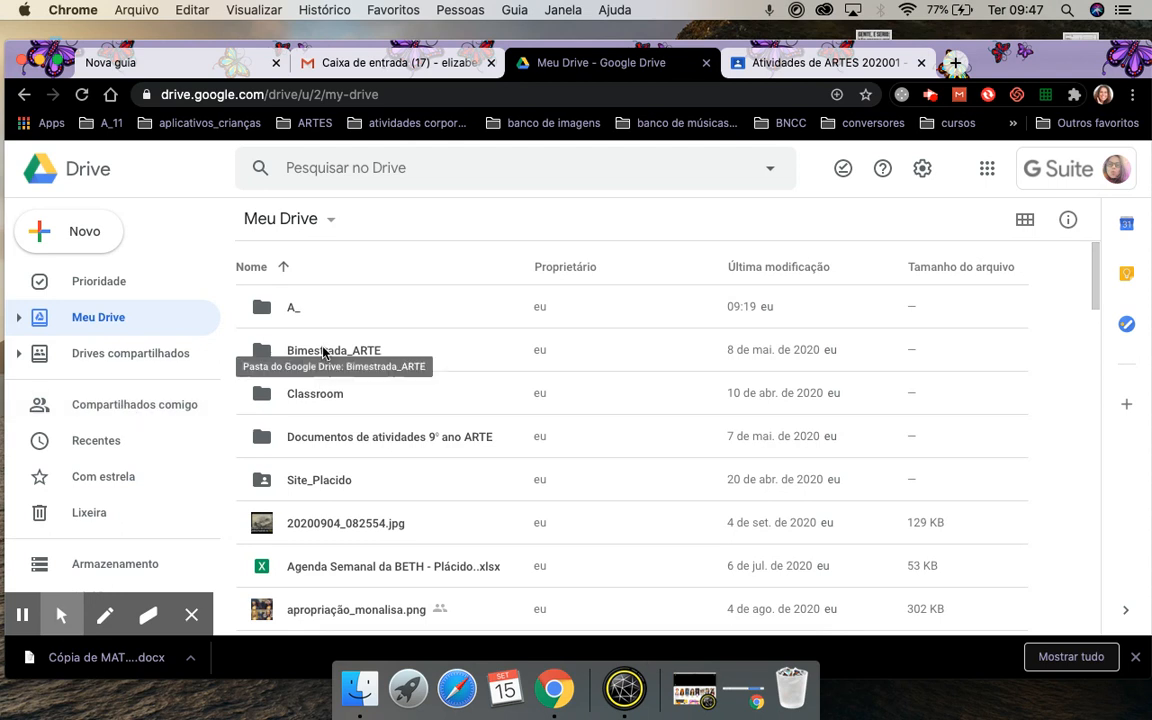
Show 'Compartilhados comigo' and look through the shared files.
click(113, 419)
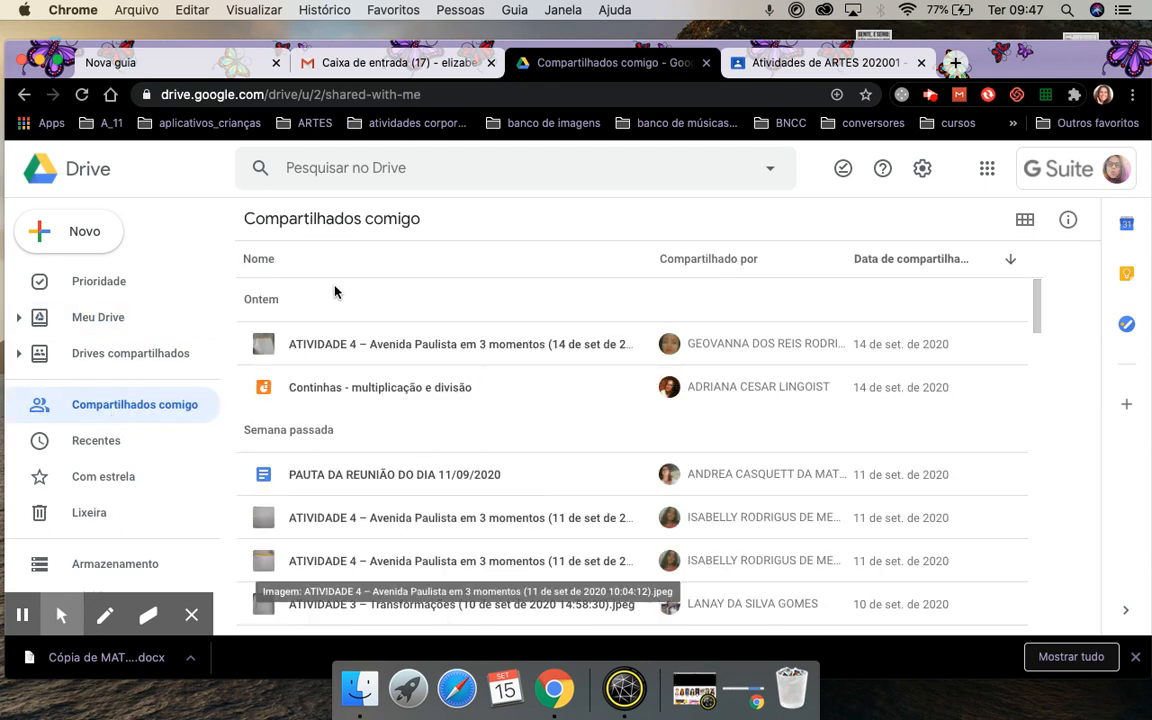
scroll(470, 482, down, 5)
scroll(470, 482, down, 4)
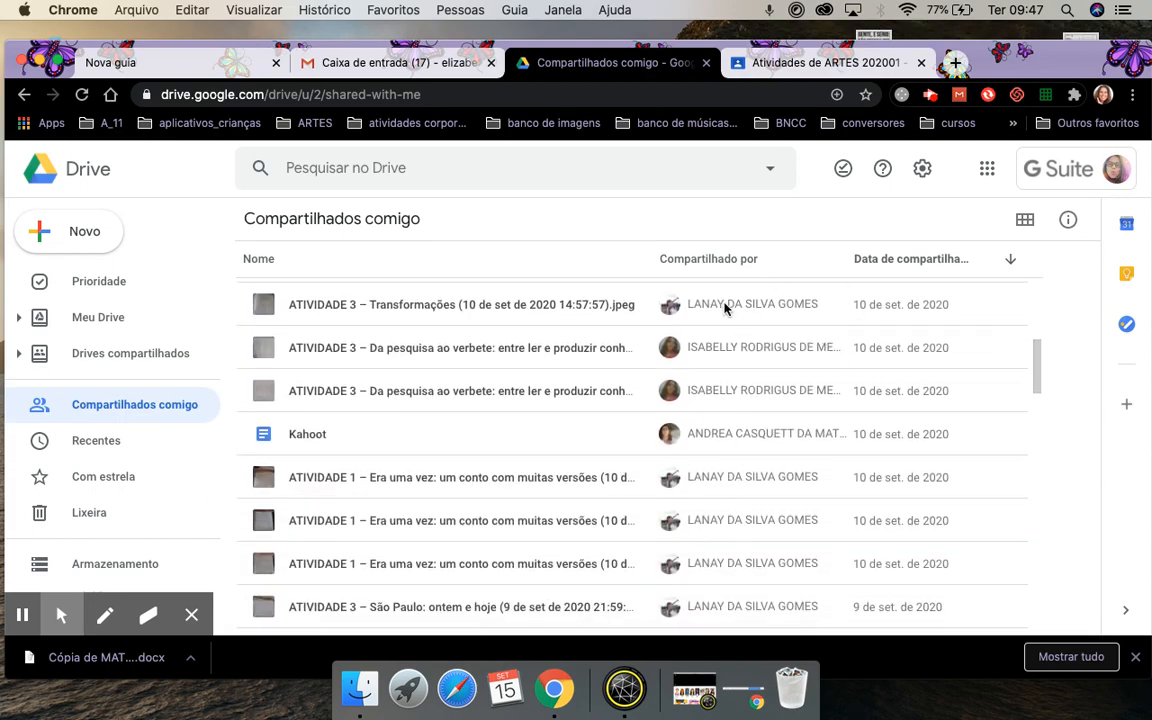
scroll(724, 308, down, 20)
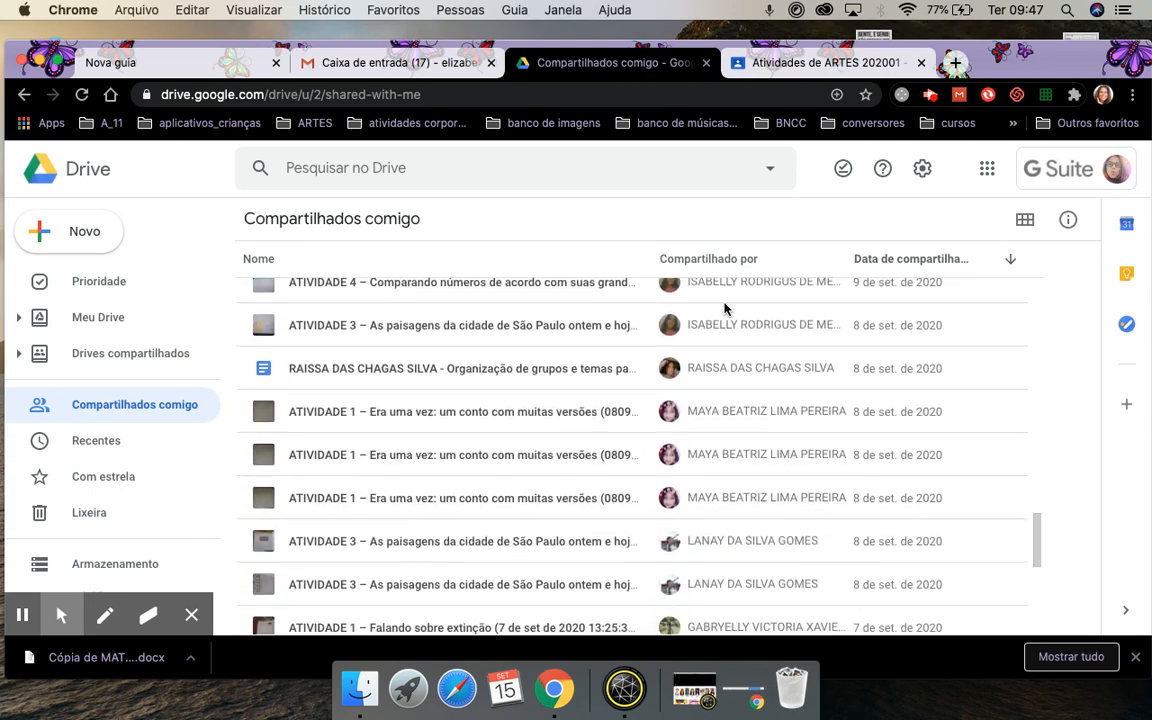
scroll(724, 400, up, 5)
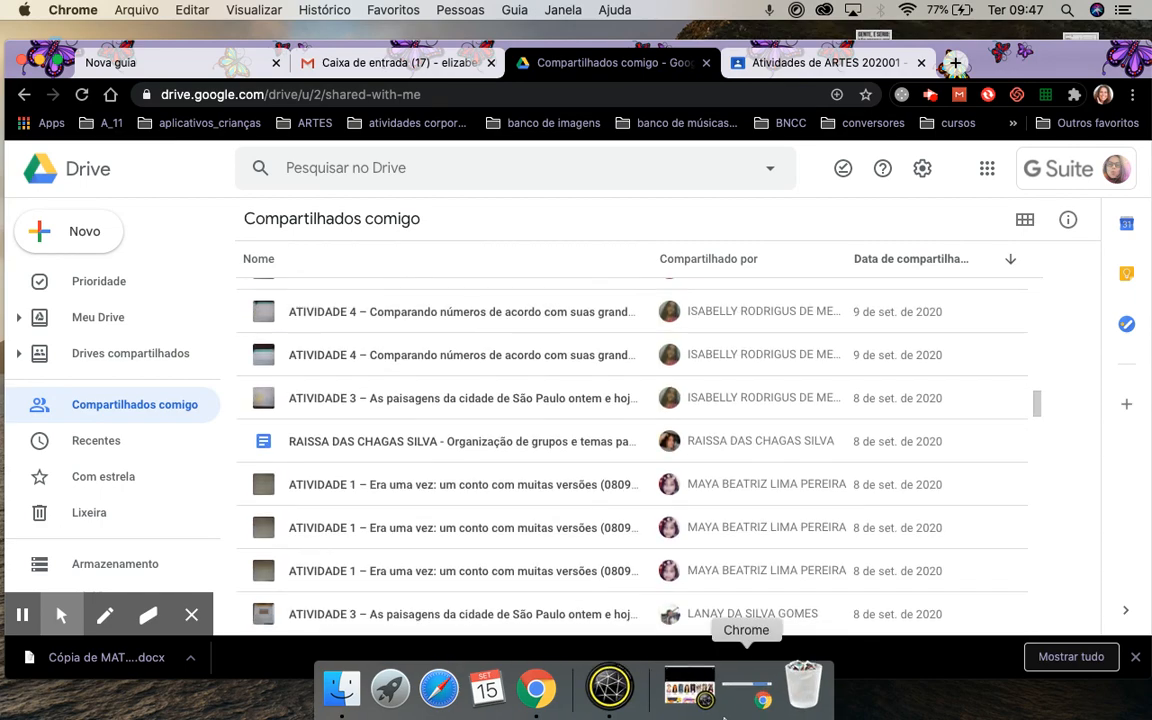
scroll(478, 496, up, 15)
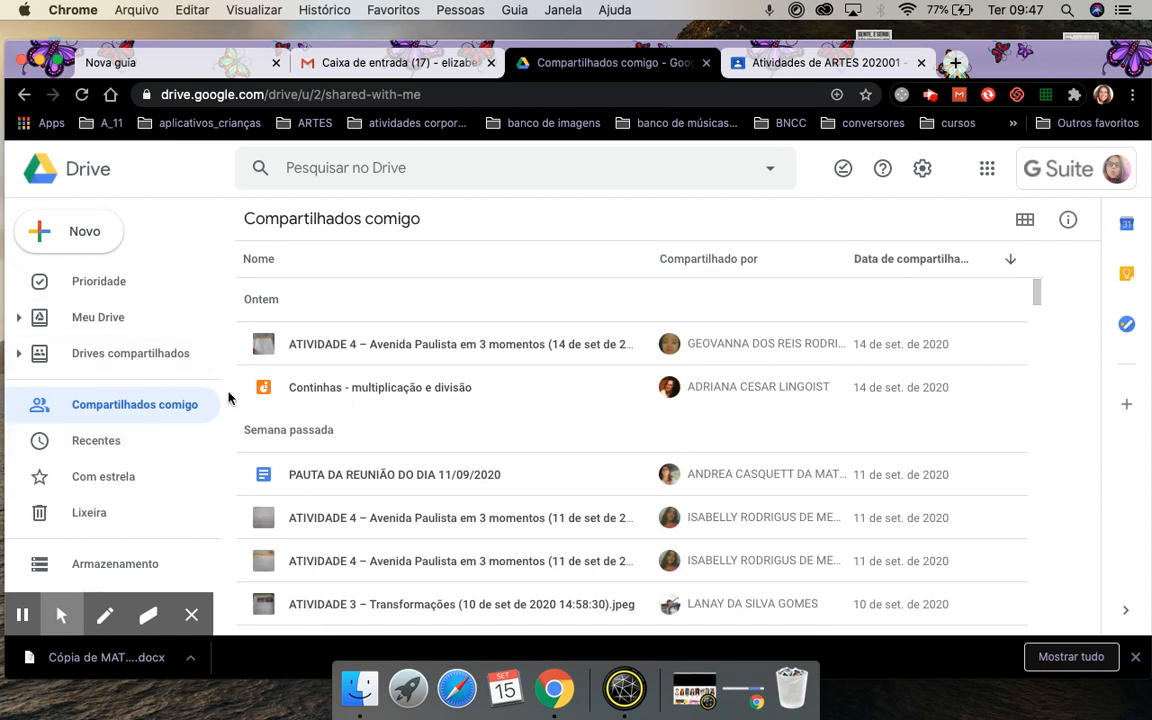
Check the A_ folder's sharing without changes, then open A_ from Meu Drive.
click(98, 317)
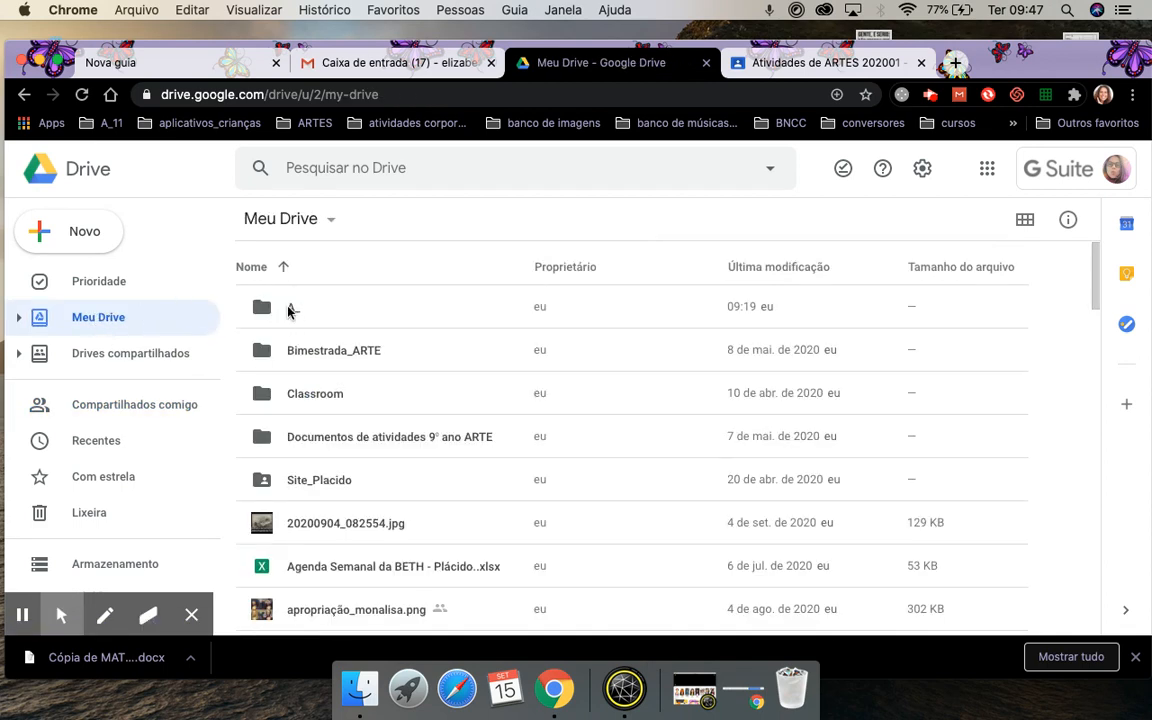
click(290, 311)
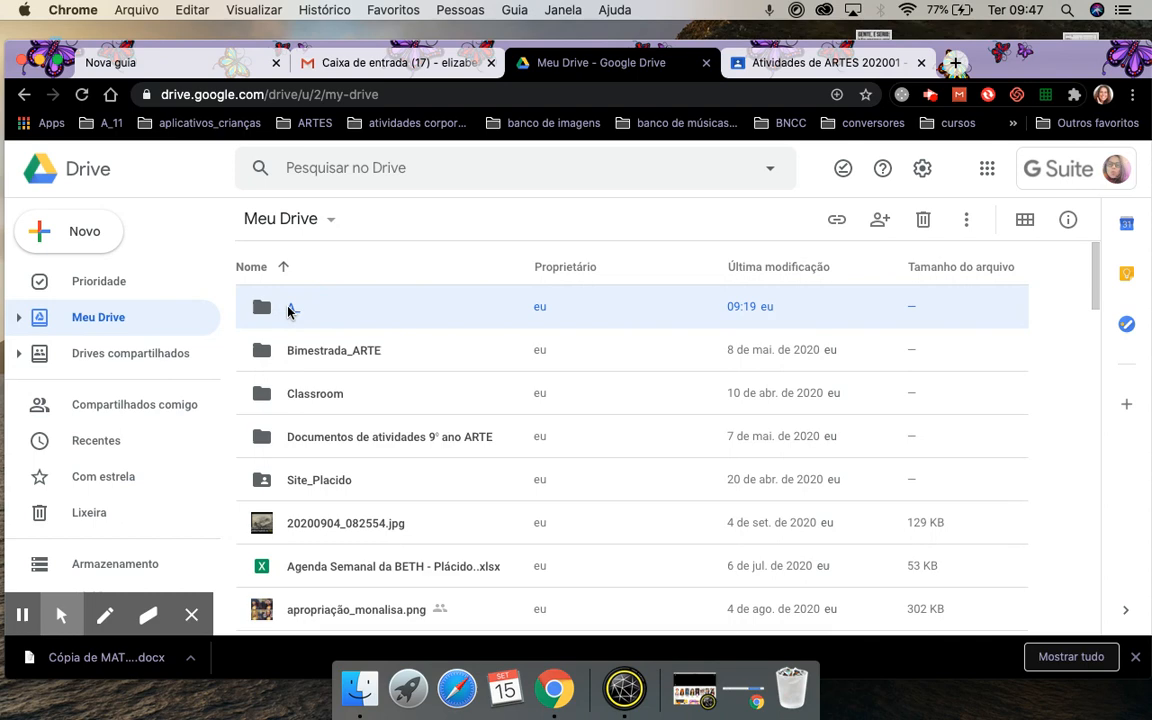
click(884, 225)
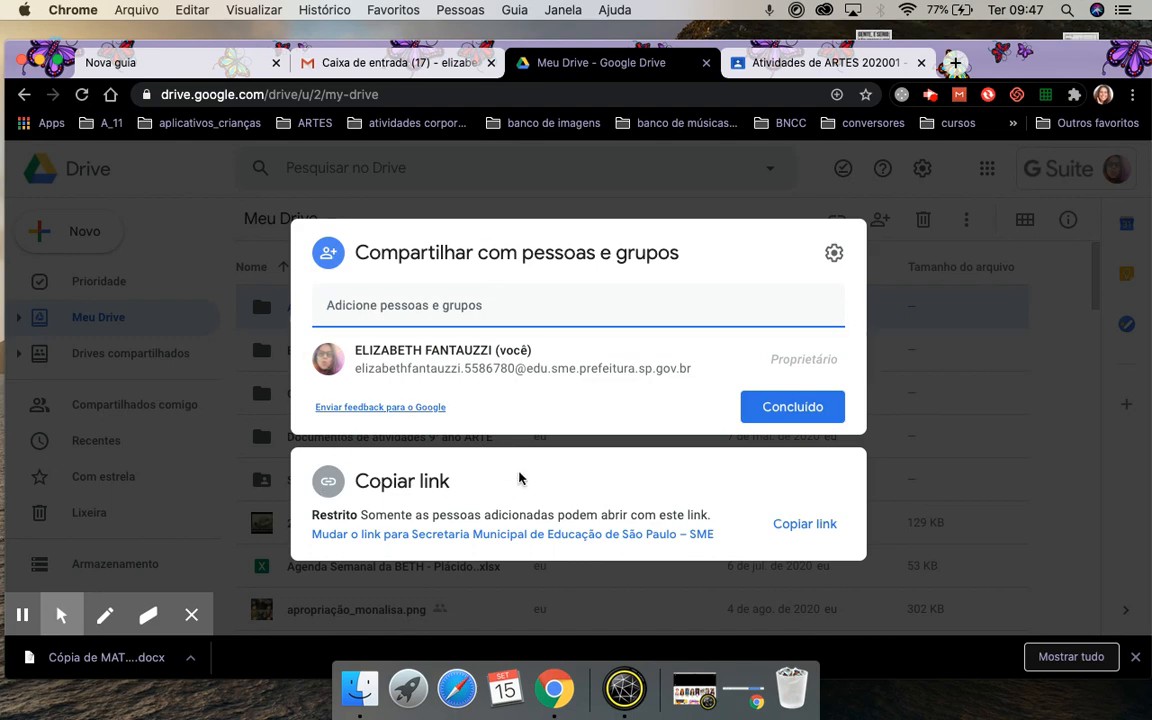
click(816, 405)
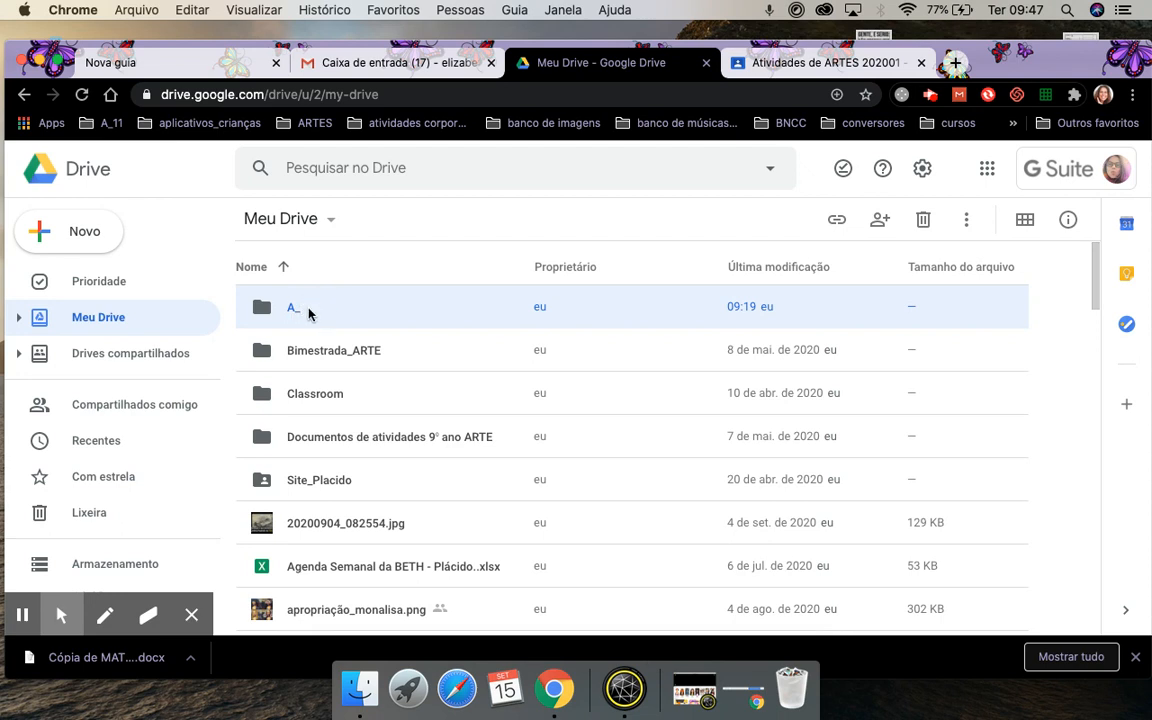
double_click(309, 311)
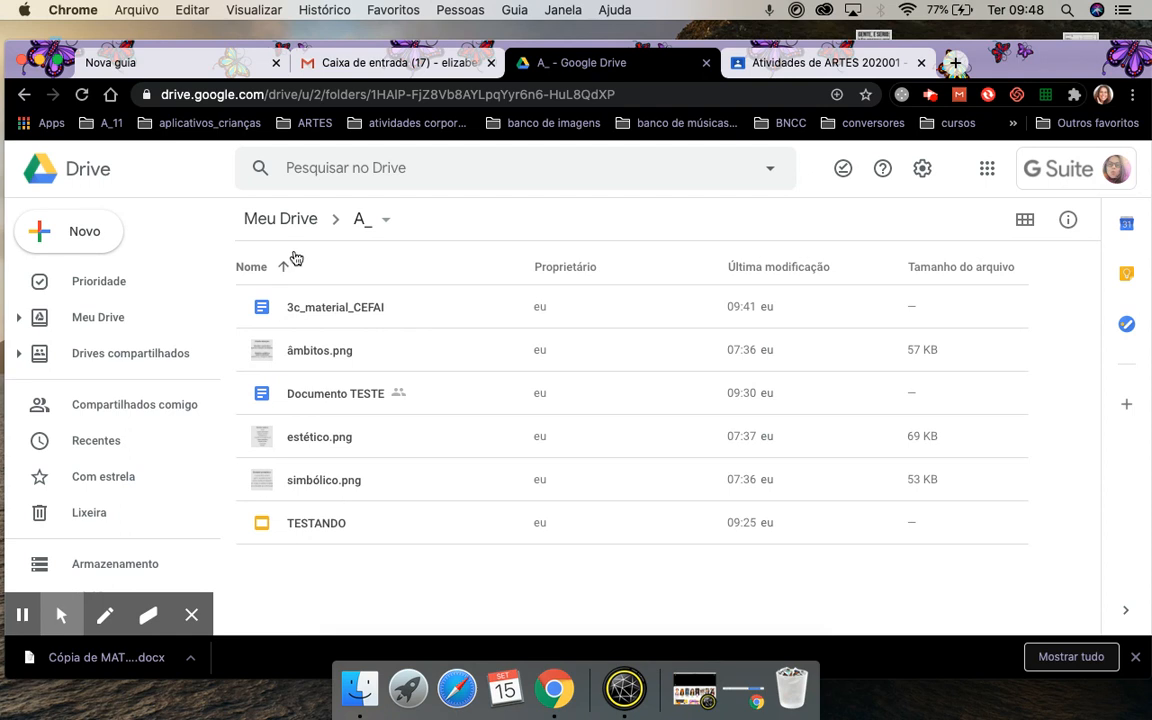
Duplicate the TESTANDO presentation, producing 'Cópia de TESTANDO'.
click(314, 529)
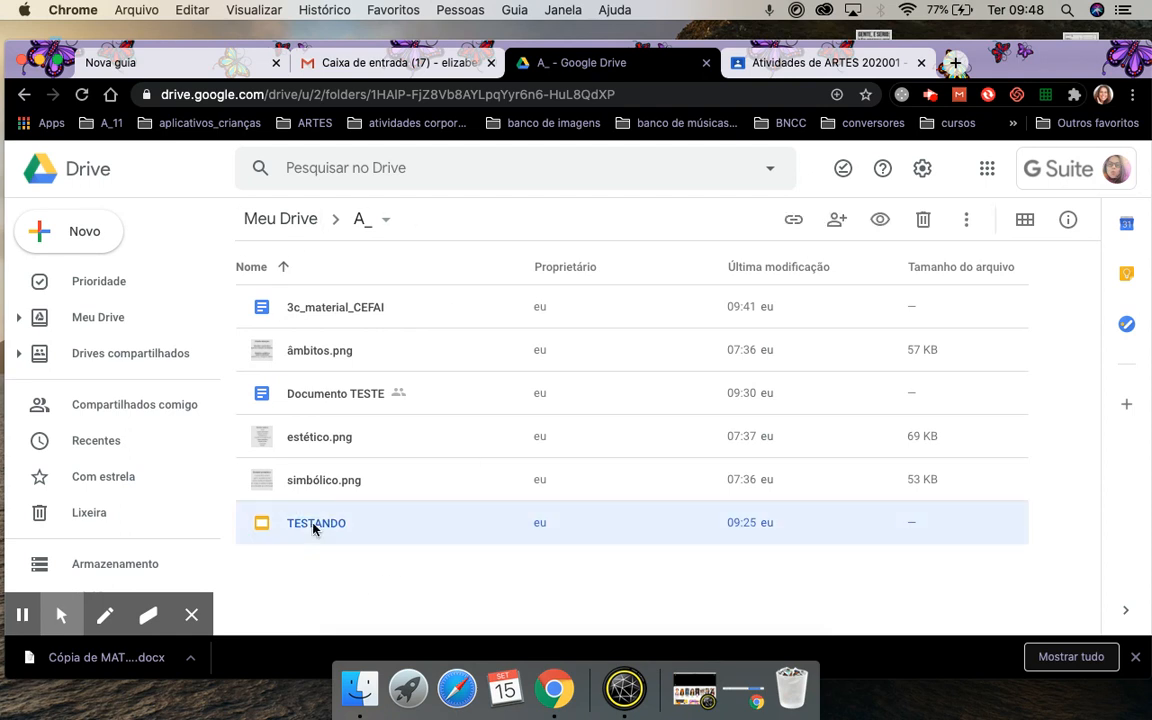
click(965, 220)
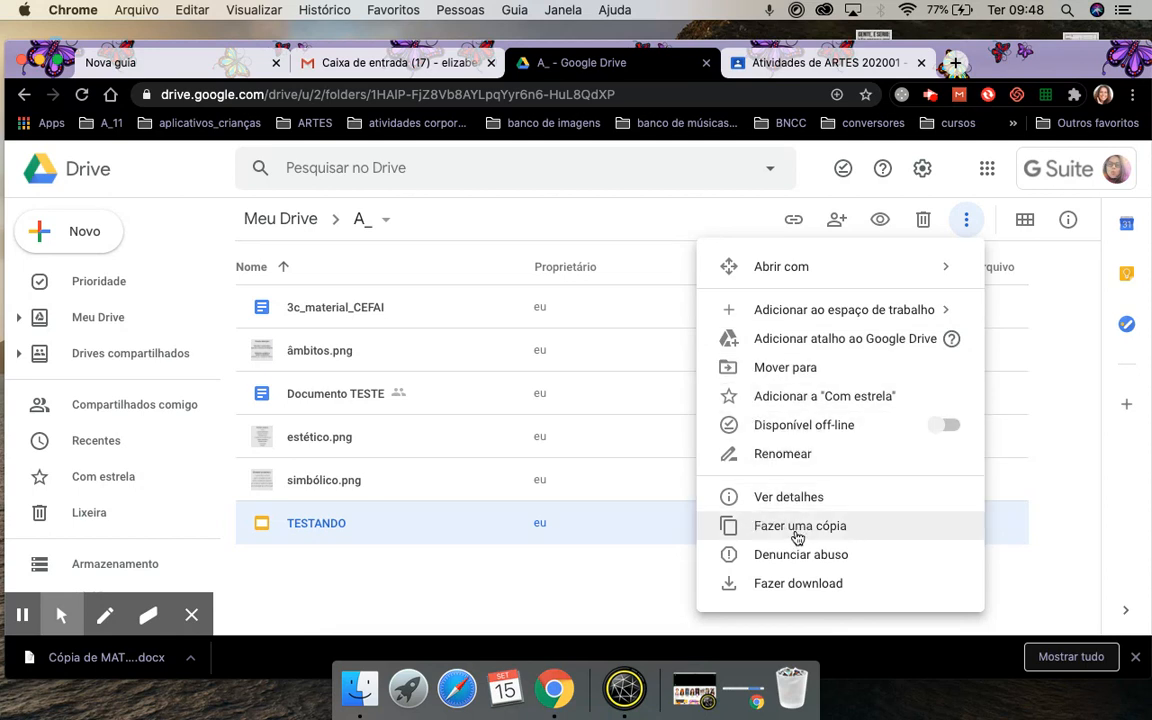
right_click(383, 514)
click(495, 540)
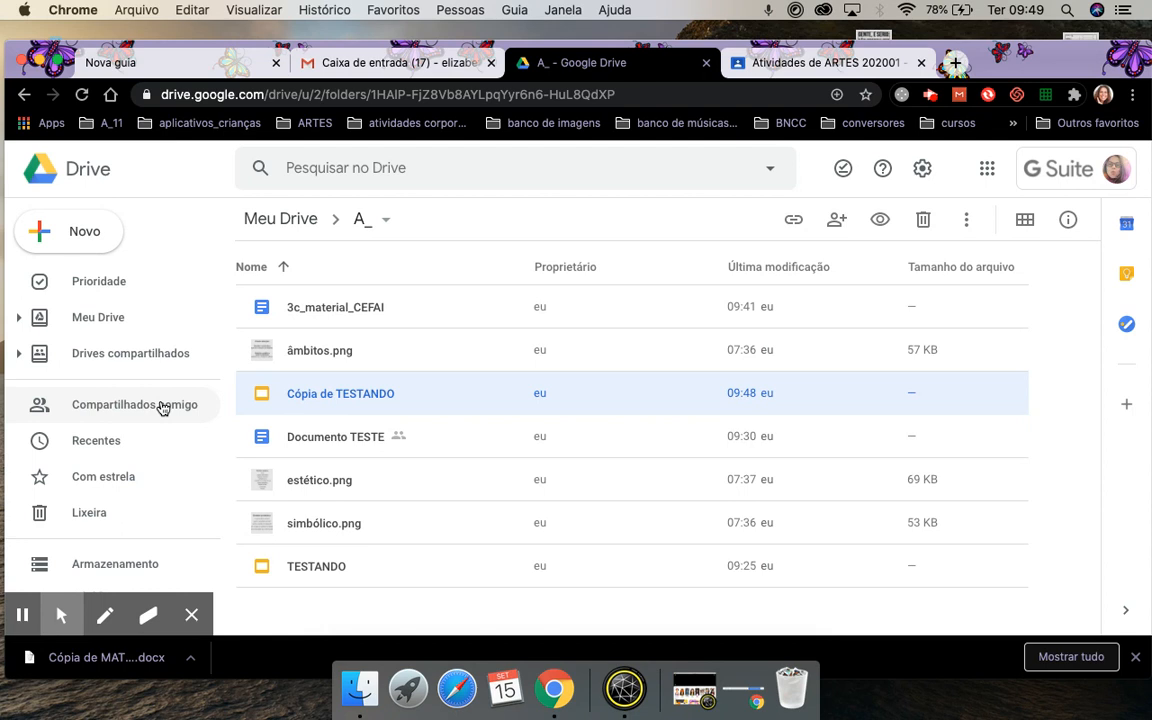
Create a blank 'Formulários Google' form from the Novo menu.
click(100, 238)
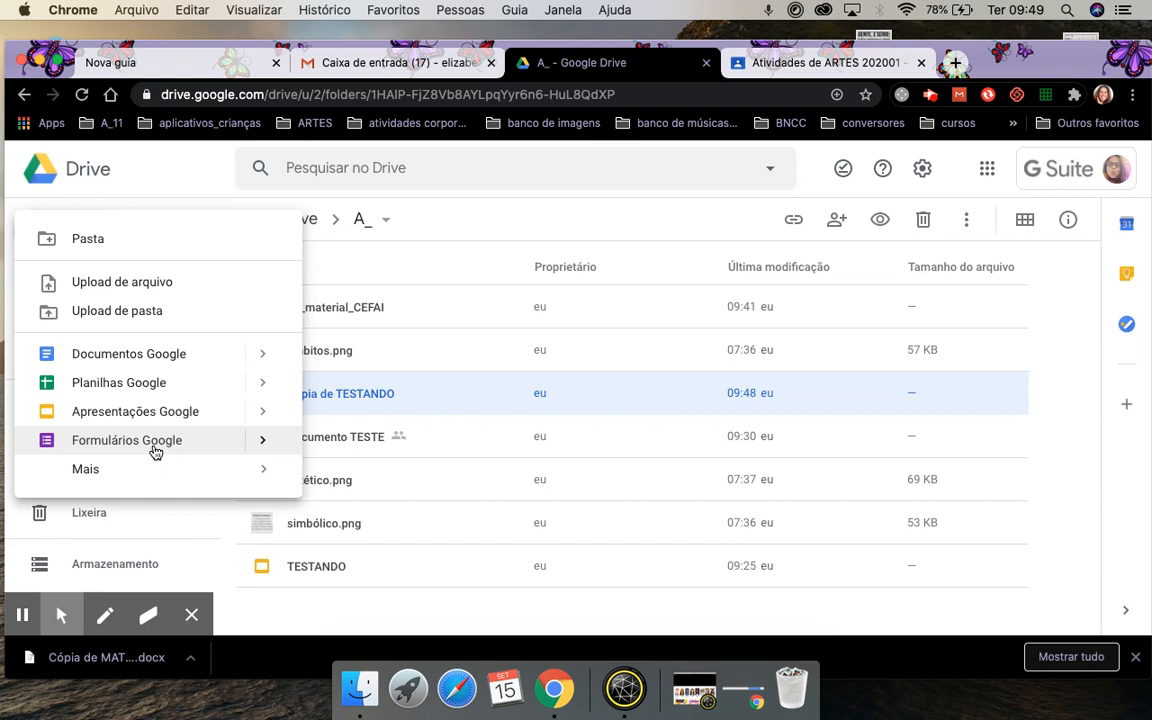
click(156, 168)
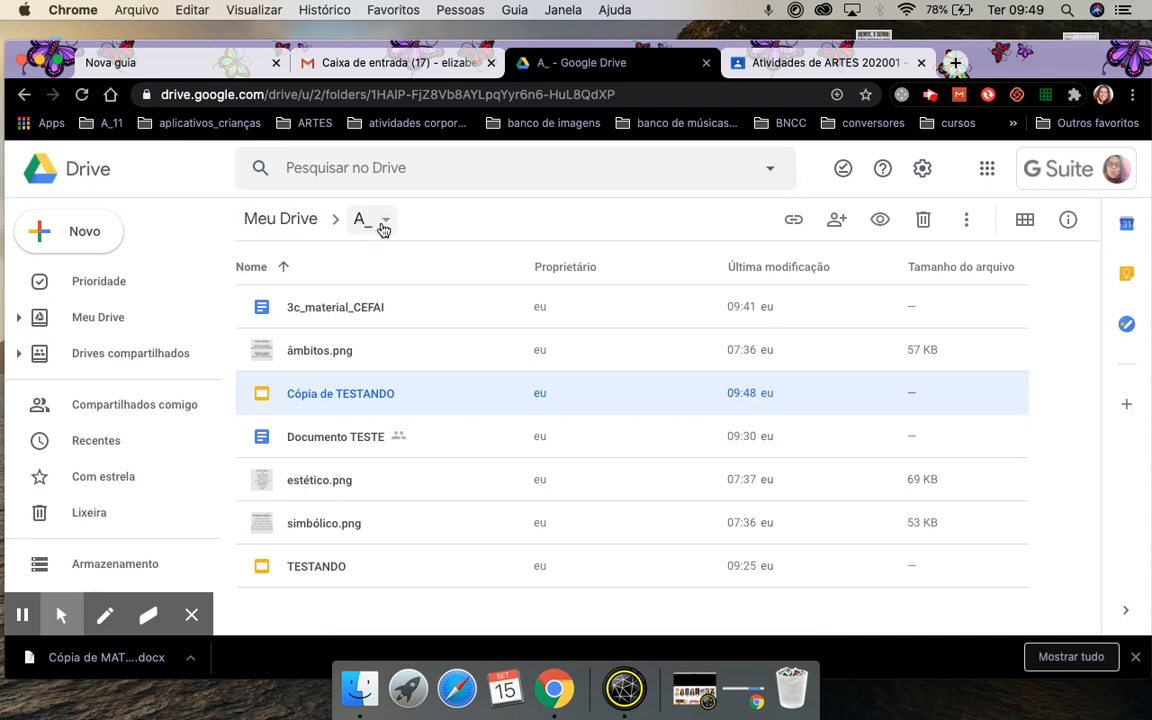
click(86, 233)
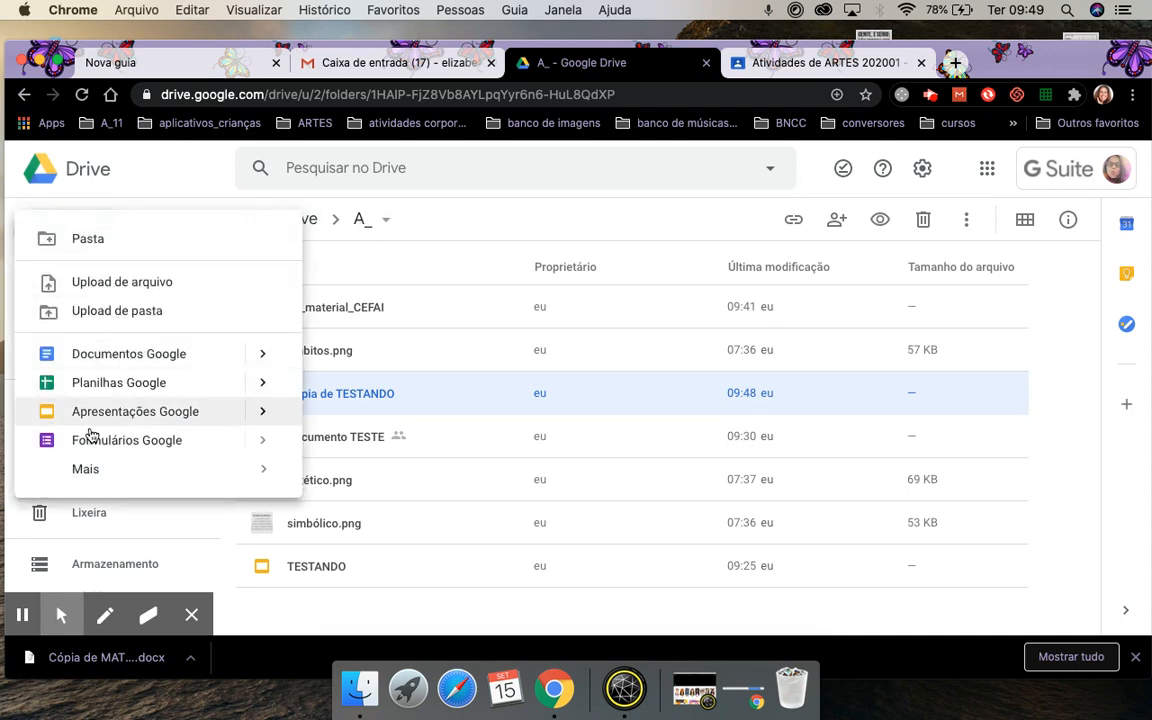
click(116, 442)
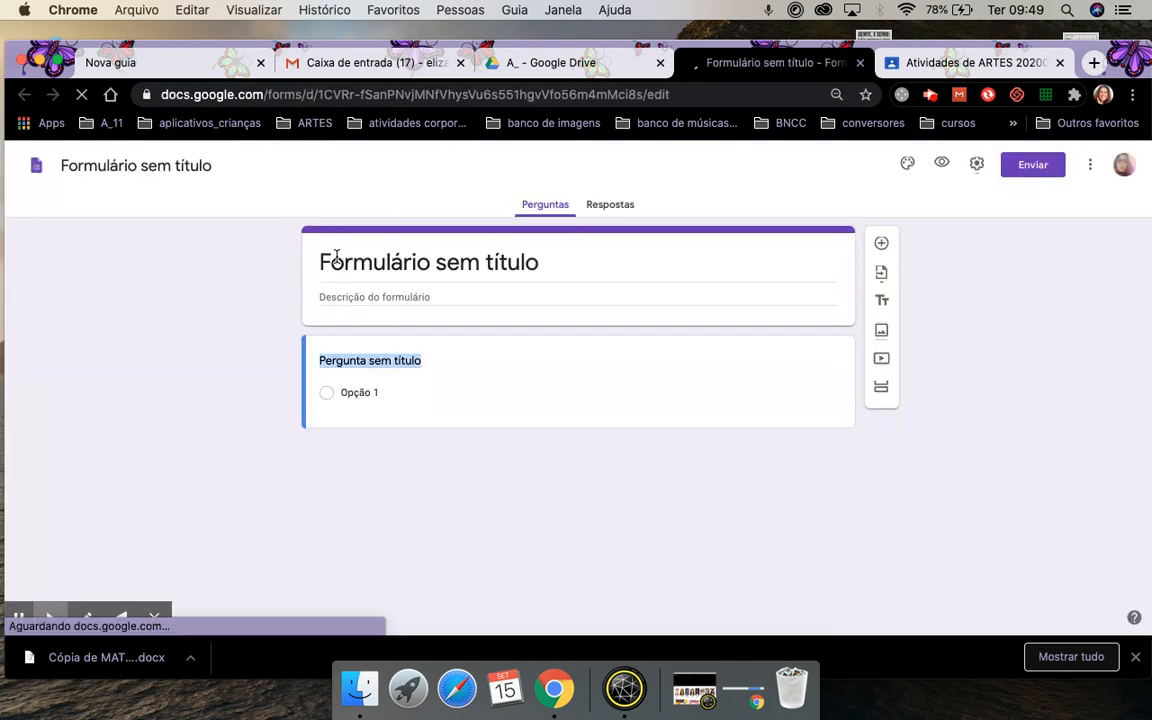
Name the form FORM ANIMAIS, then close its tab to get back to Drive.
text(FOR)
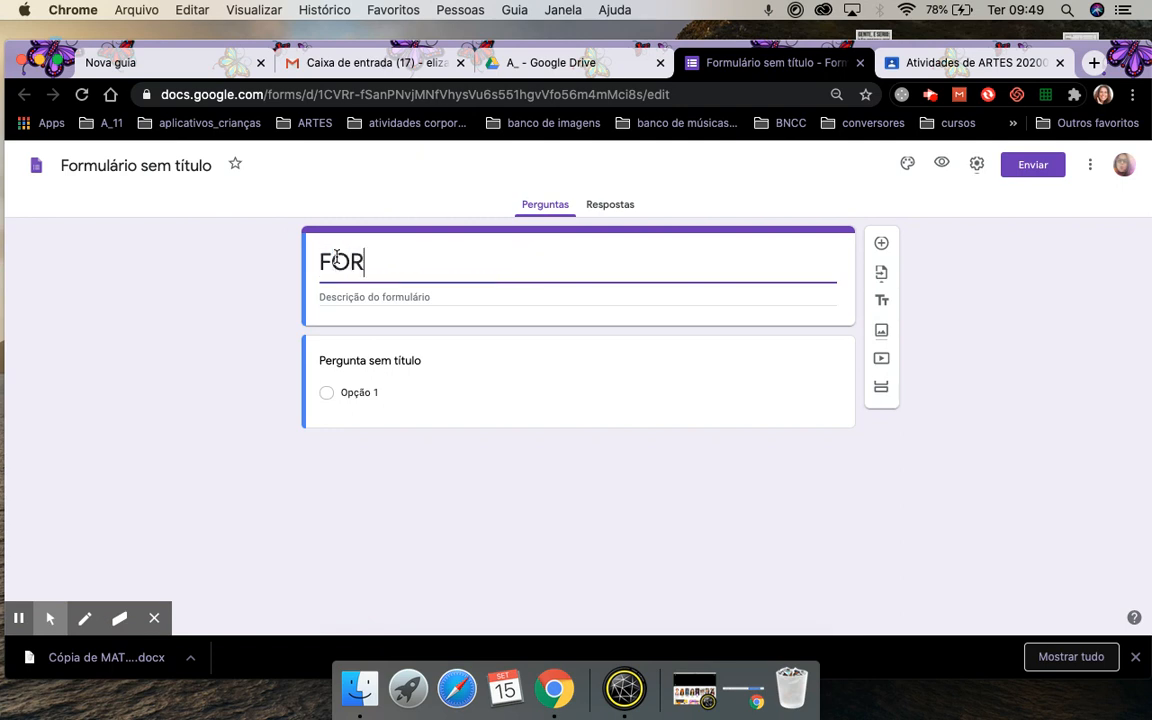
text(M ANIMAIS)
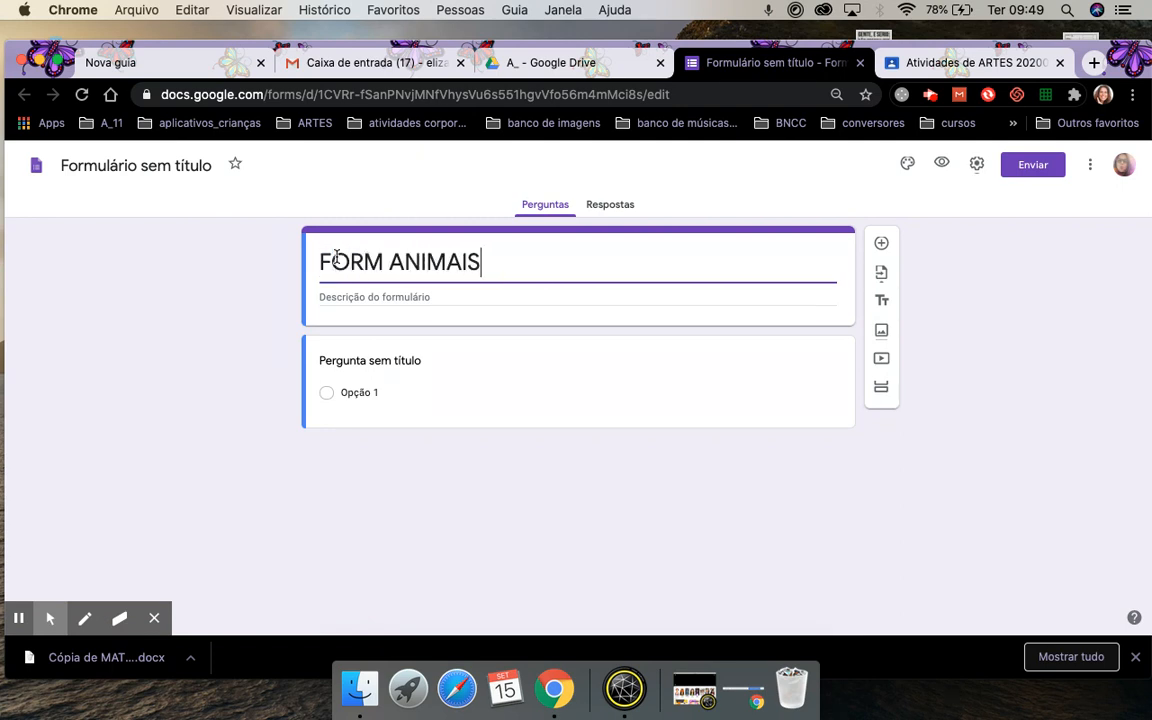
click(106, 175)
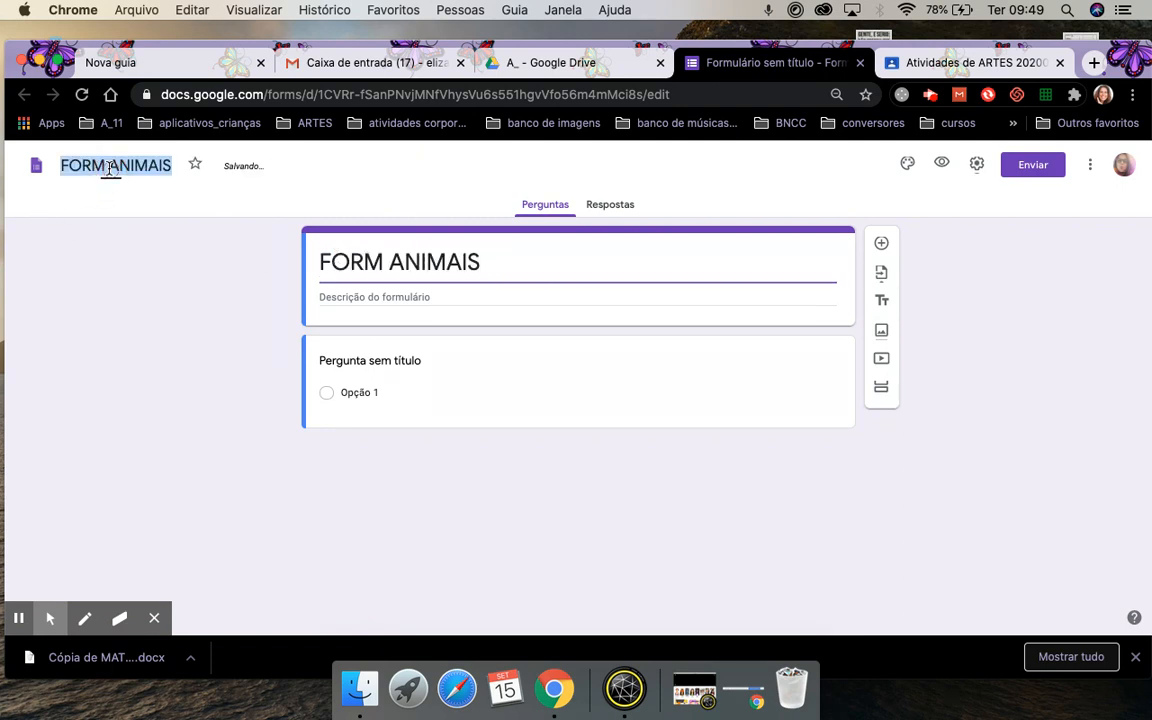
click(135, 242)
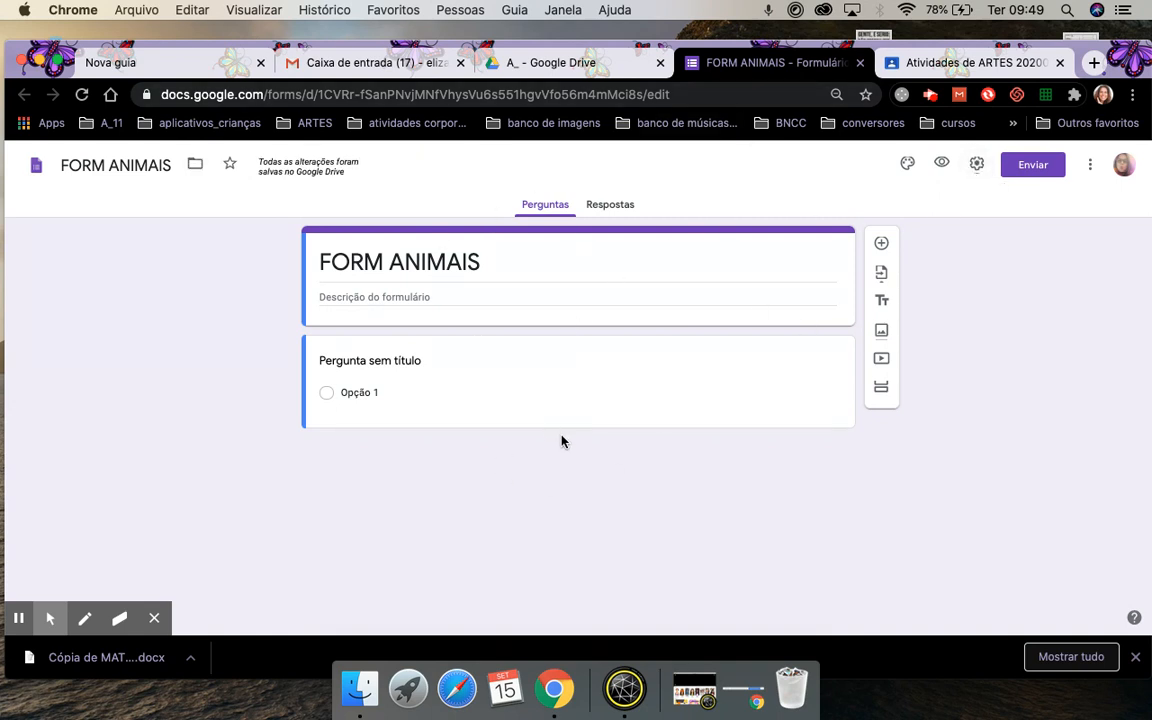
click(861, 65)
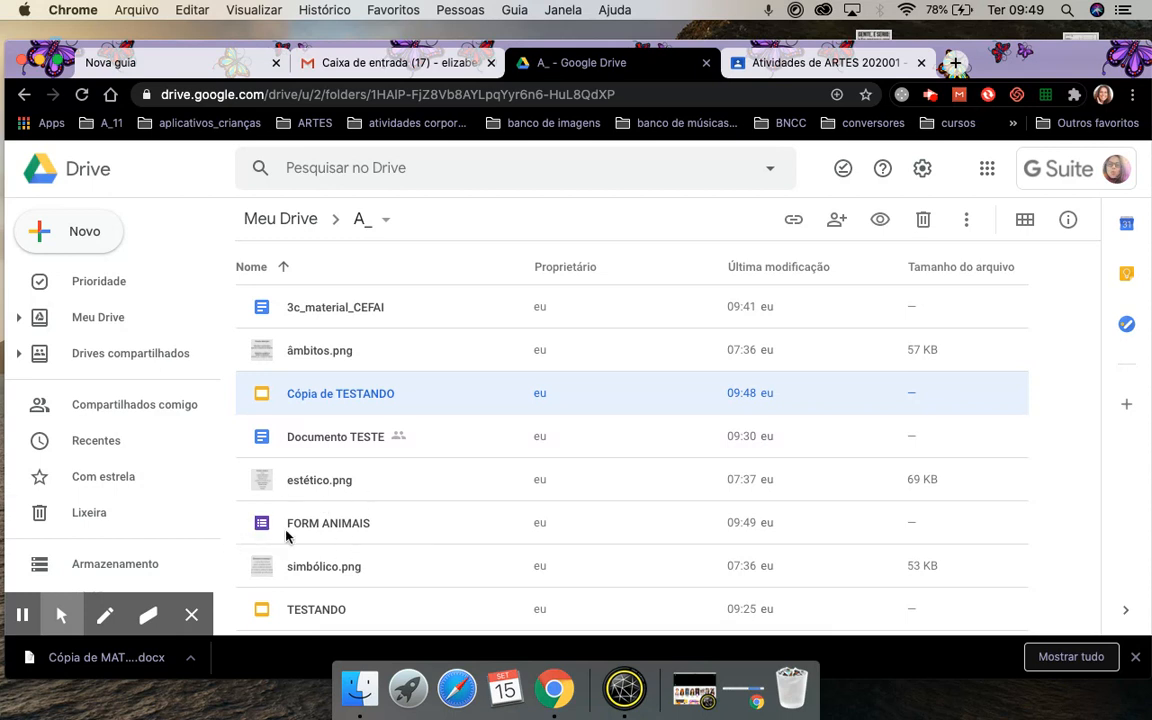
Make a copy of the FORM ANIMAIS form.
click(318, 528)
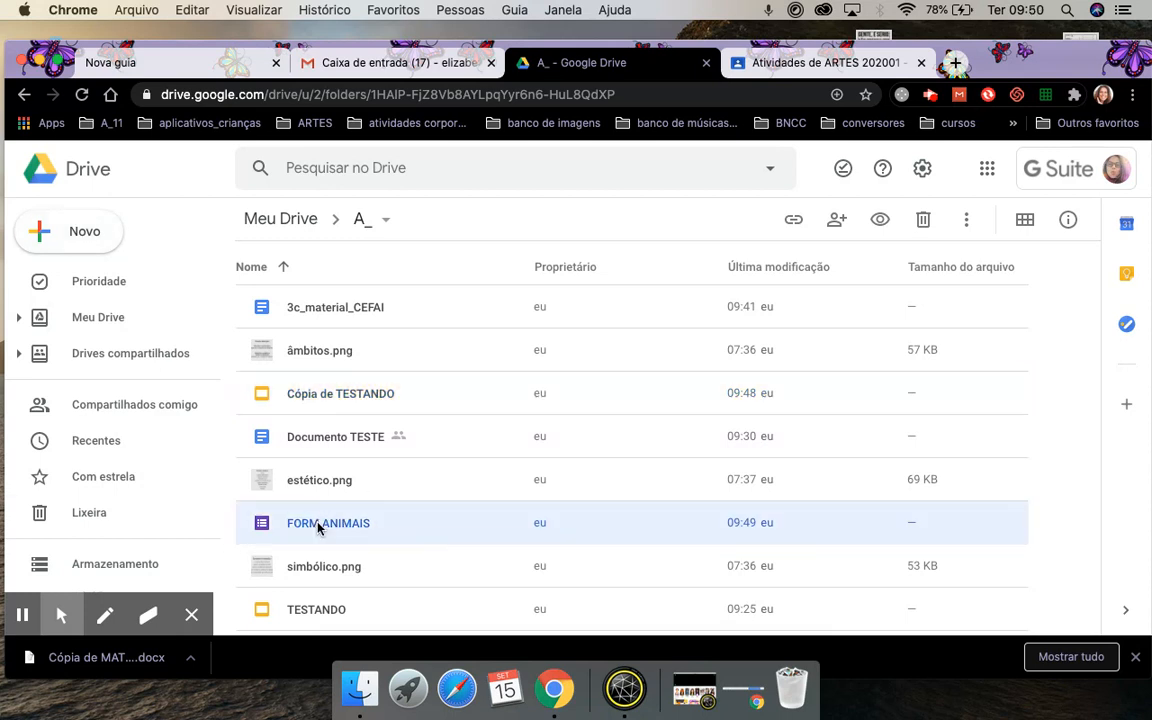
right_click(319, 525)
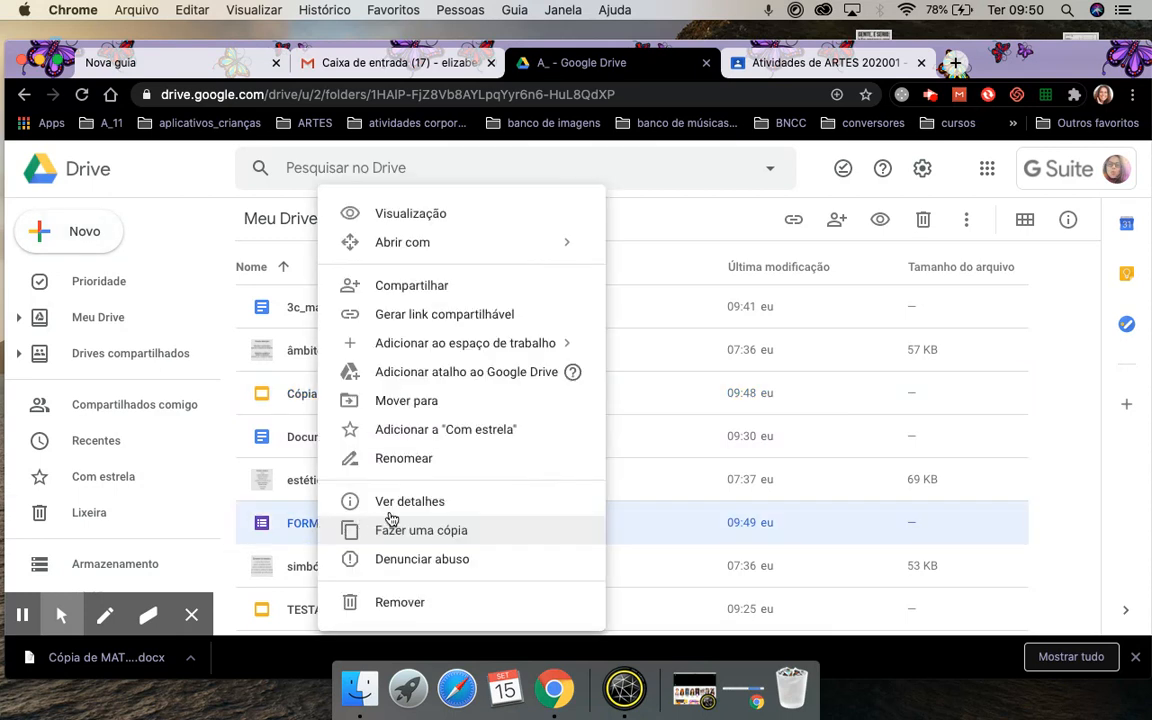
click(429, 534)
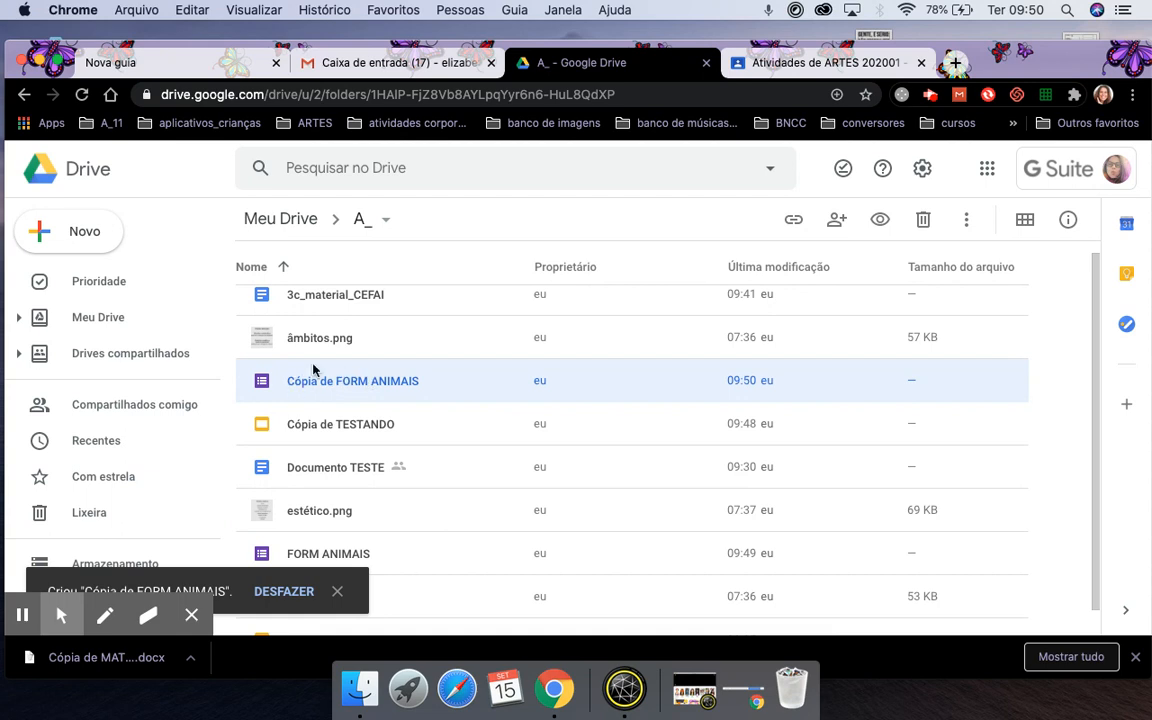
Rename the copy to '1A_FORM ANIMAIS' and refresh the folder listing.
right_click(343, 385)
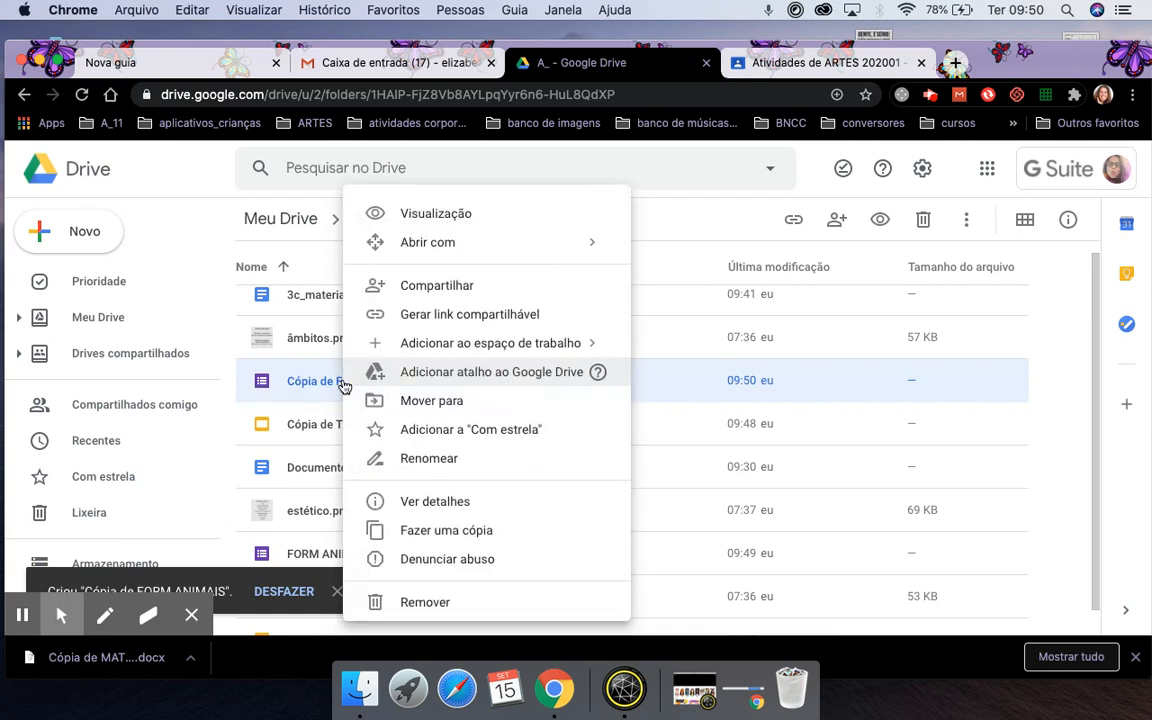
click(429, 456)
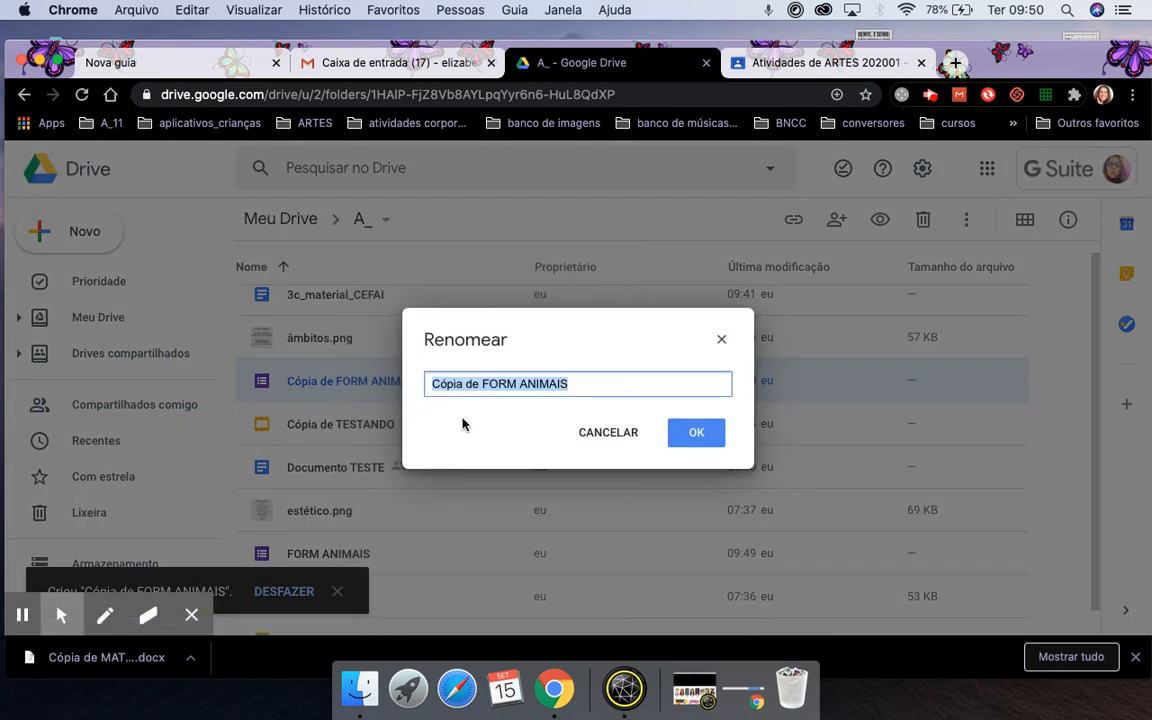
click(482, 387)
key(BackSpace)
key(BackSpace)
key(BackSpace)
key(BackSpace)
key(BackSpace)
key(BackSpace)
key(BackSpace)
key(BackSpace)
key(BackSpace)
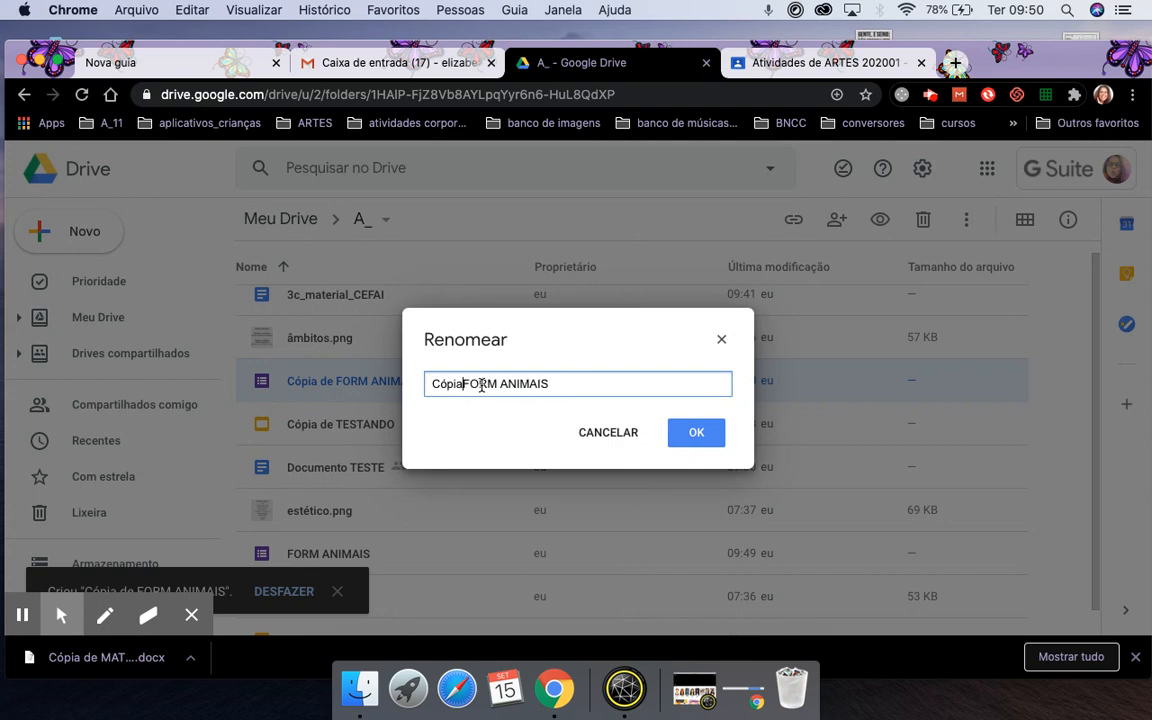
text(1A_)
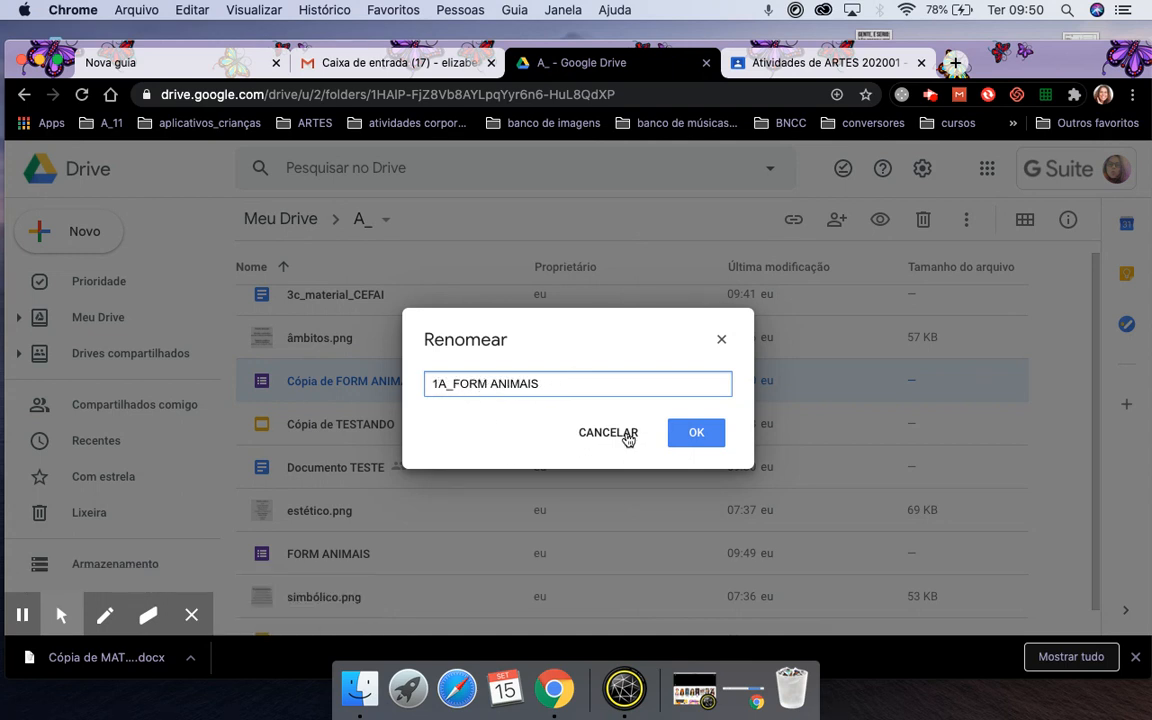
click(690, 436)
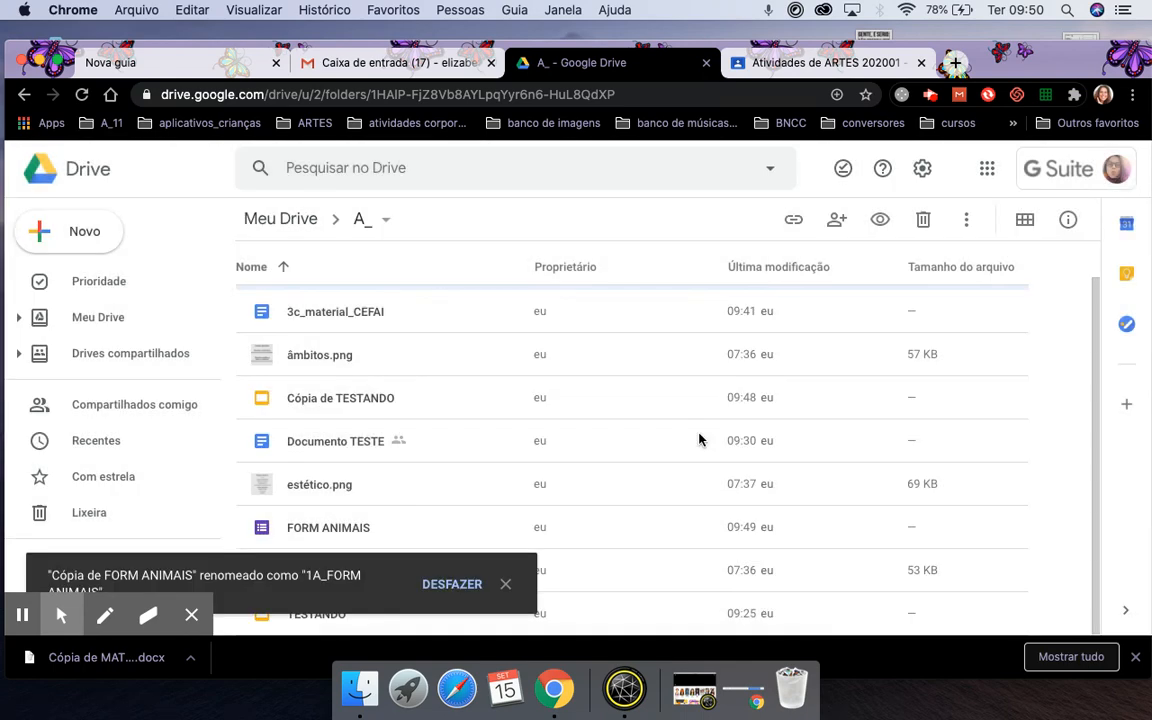
click(505, 585)
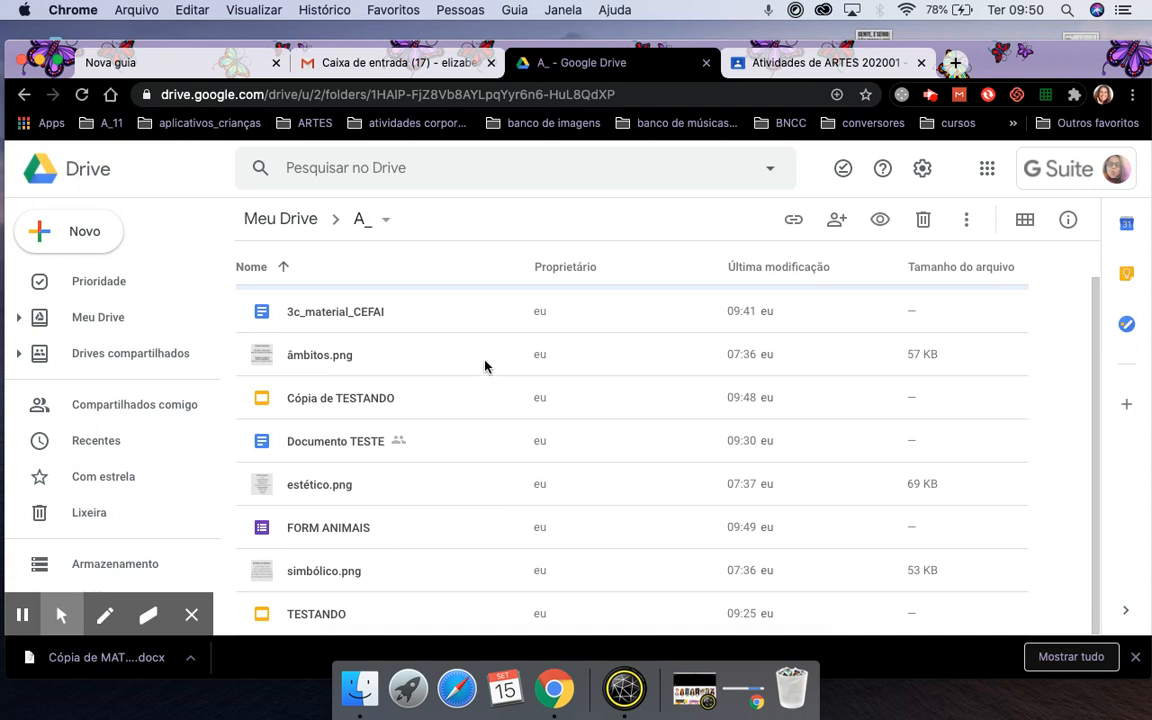
click(82, 94)
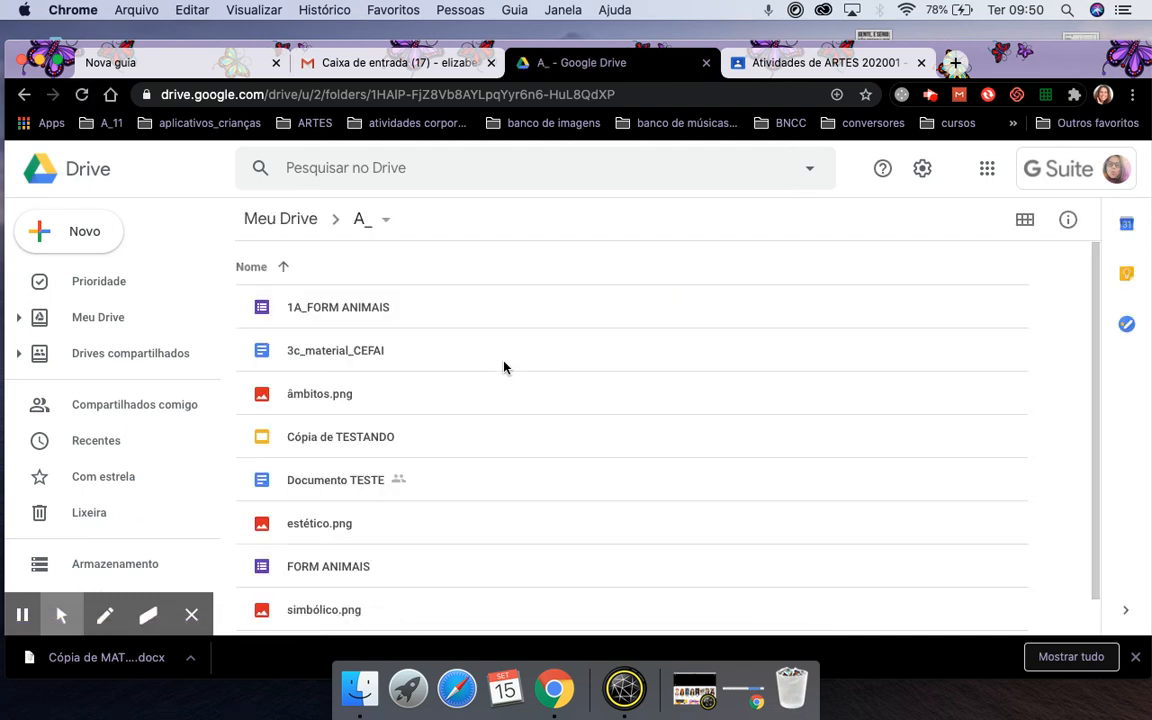
click(322, 311)
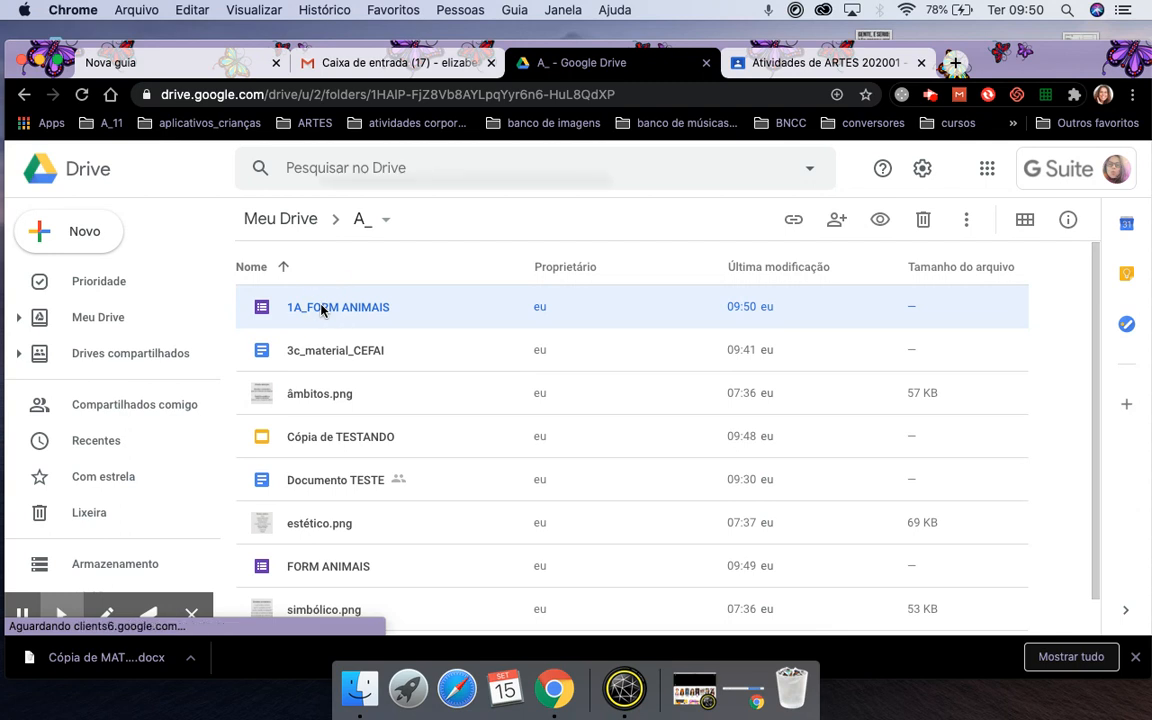
Duplicate the 1A_FORM ANIMAIS form in the A_ folder and begin renaming the copy.
right_click(322, 311)
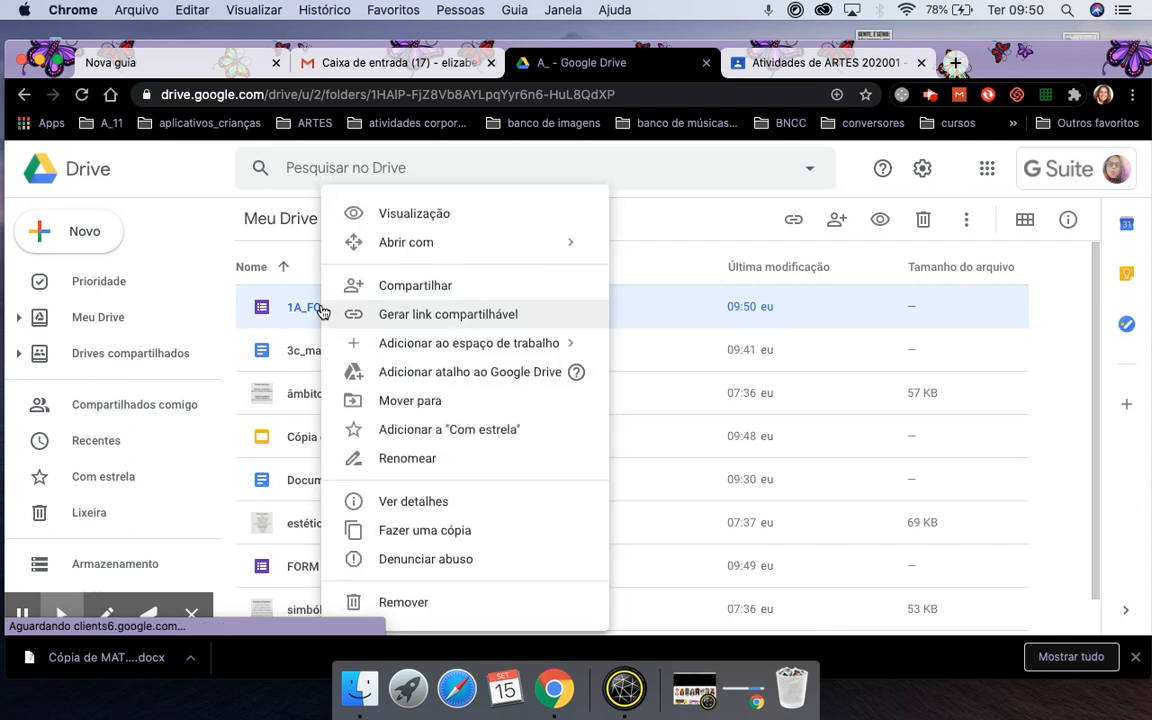
click(451, 531)
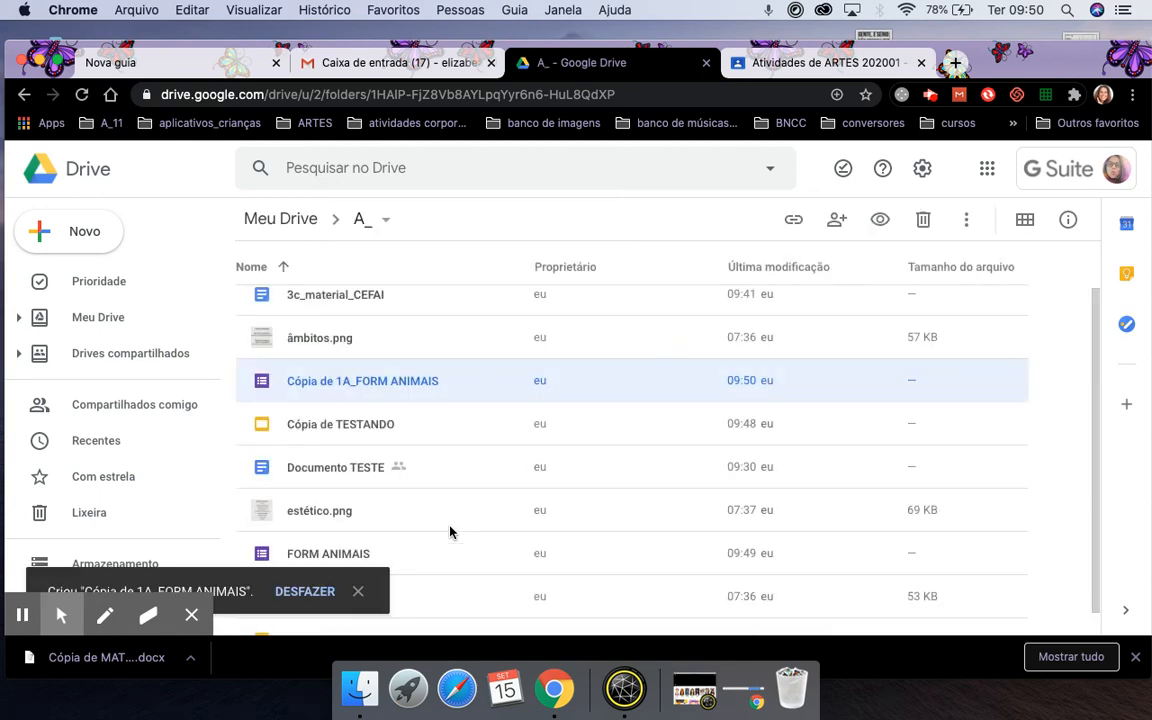
right_click(299, 383)
click(383, 456)
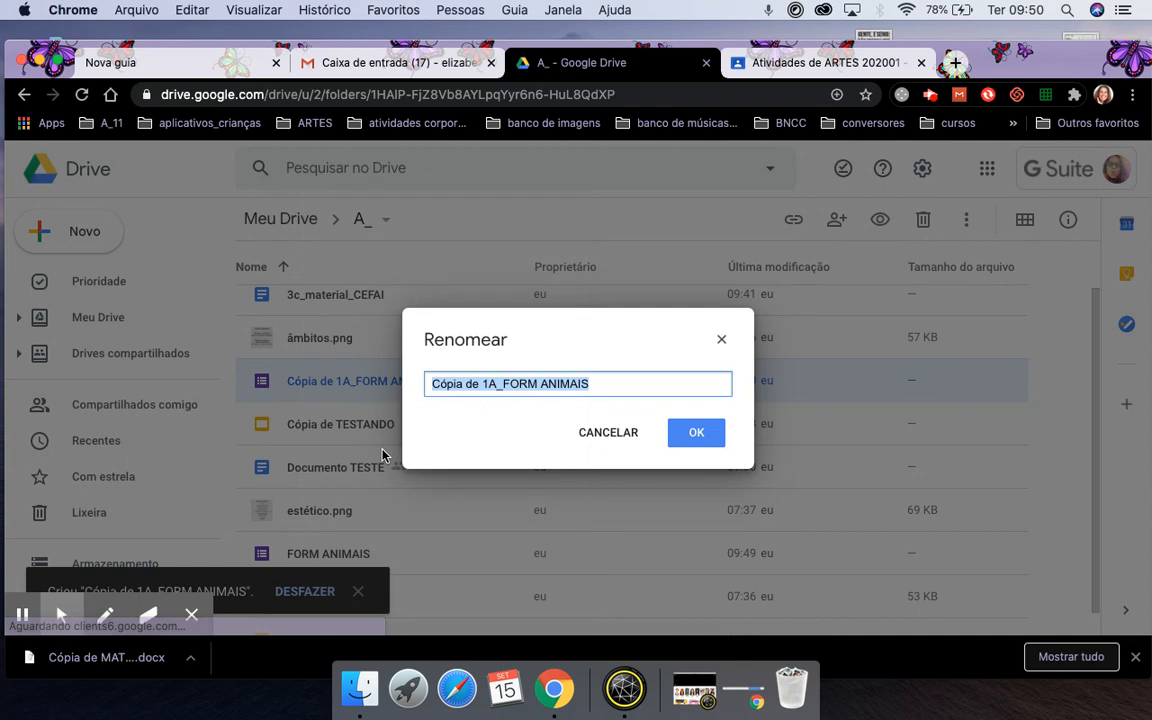
Rename the copy to 1B_FORM ANIMAIS, dropping the 'Cópia de' prefix.
click(492, 377)
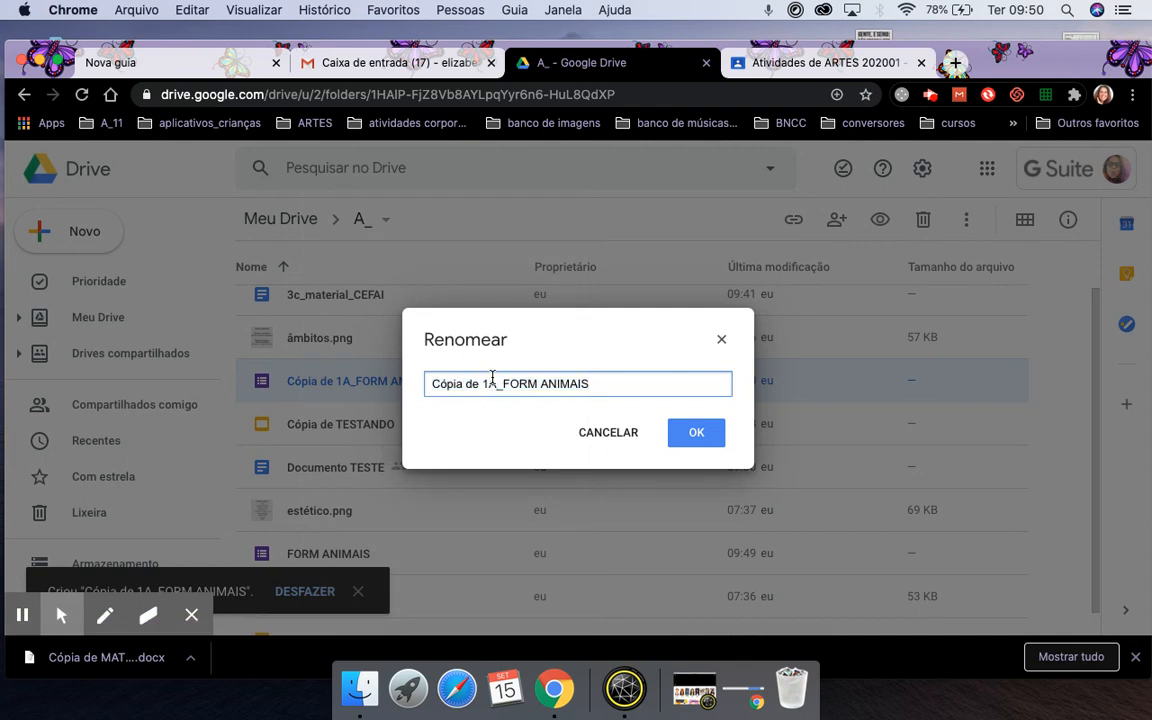
text(\B)
key(BackSpace)
key(BackSpace)
text(B)
click(483, 383)
key(BackSpace)
key(BackSpace)
key(BackSpace)
key(BackSpace)
key(BackSpace)
key(BackSpace)
key(BackSpace)
key(BackSpace)
key(BackSpace)
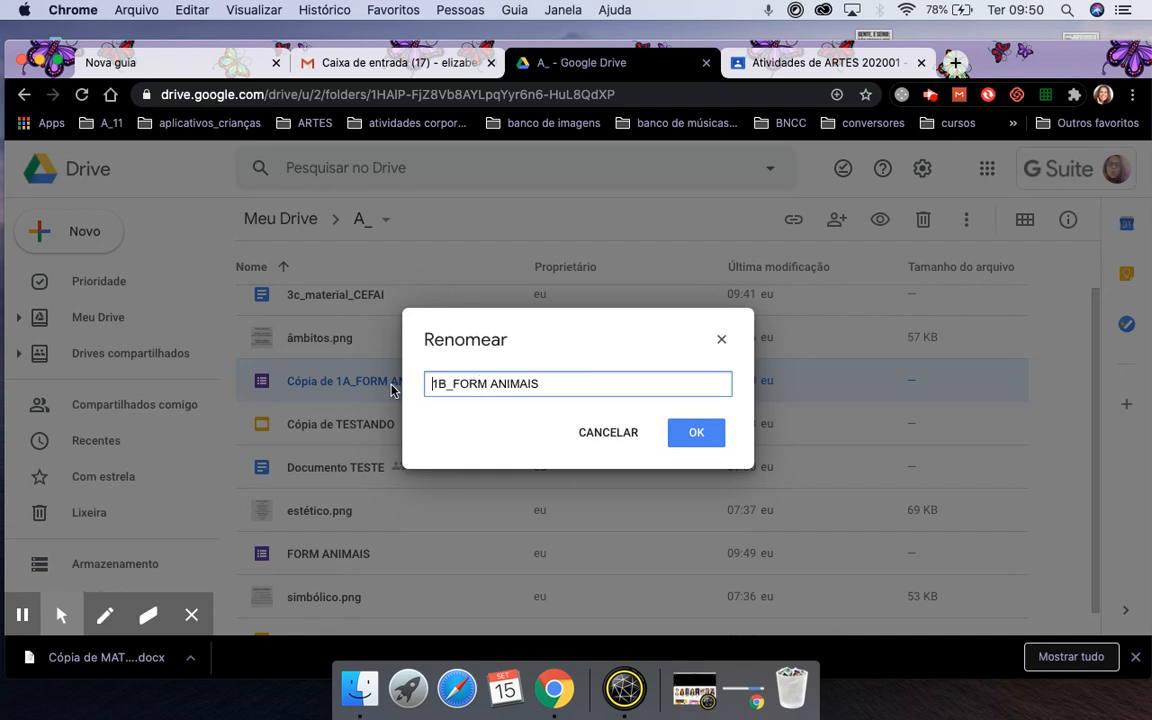
click(700, 436)
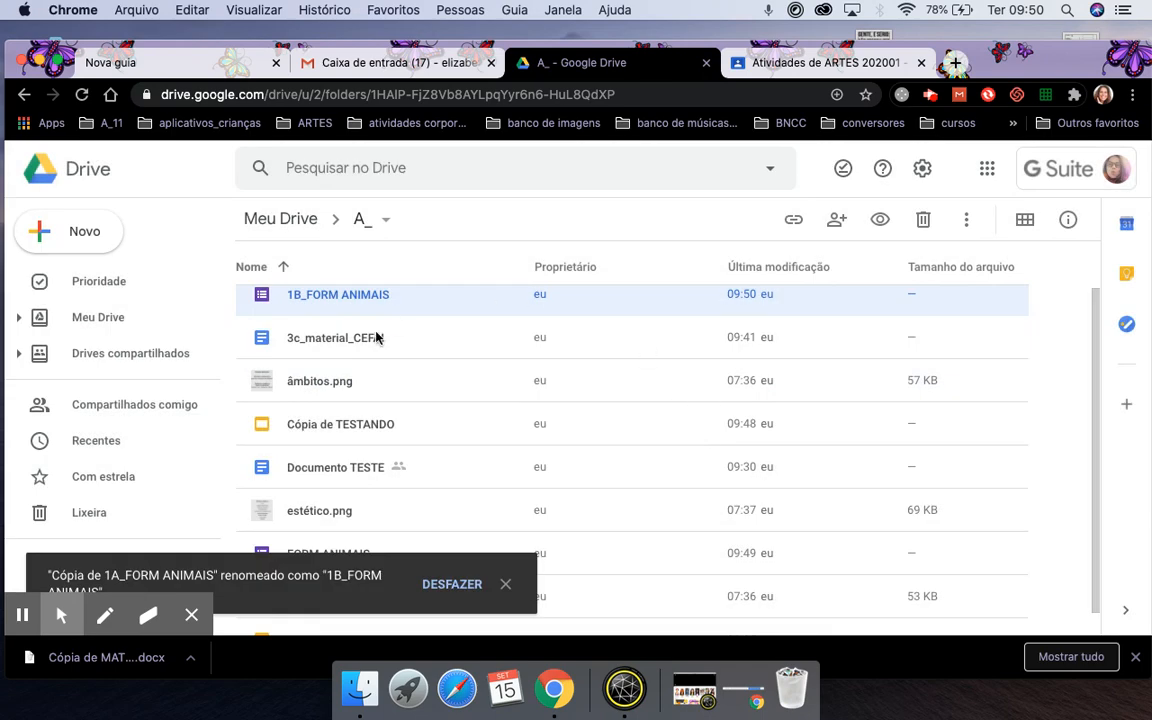
scroll(341, 300, up, 2)
scroll(326, 386, down, 2)
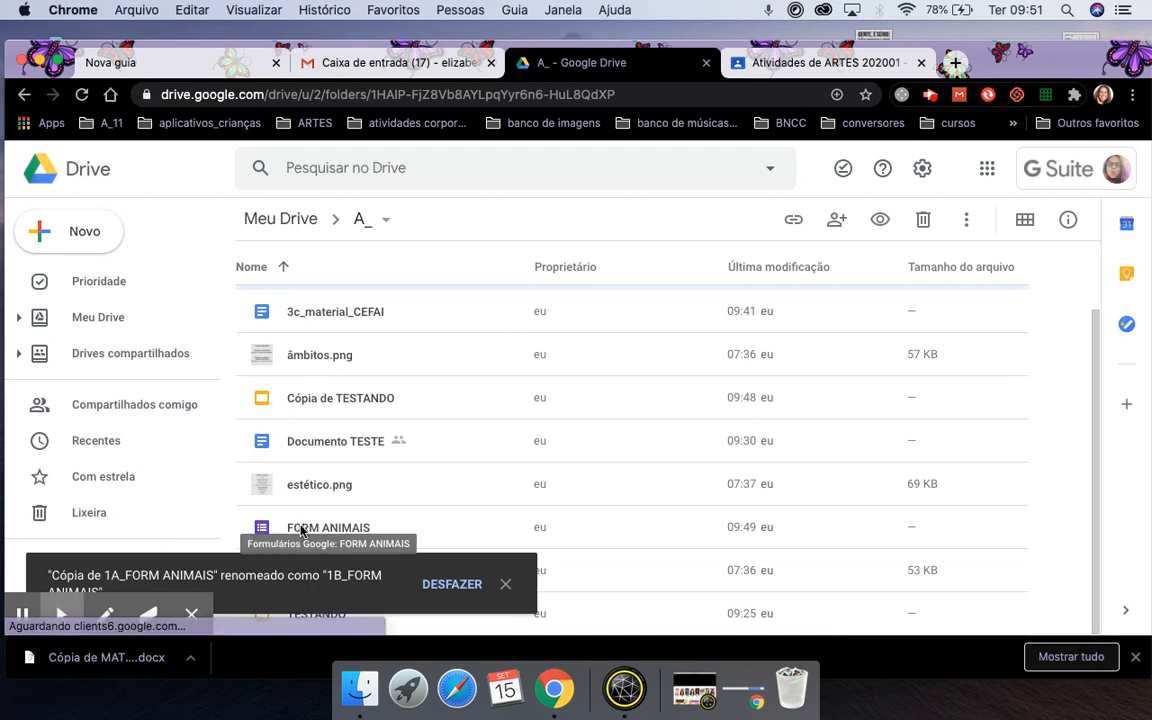
scroll(394, 393, up, 2)
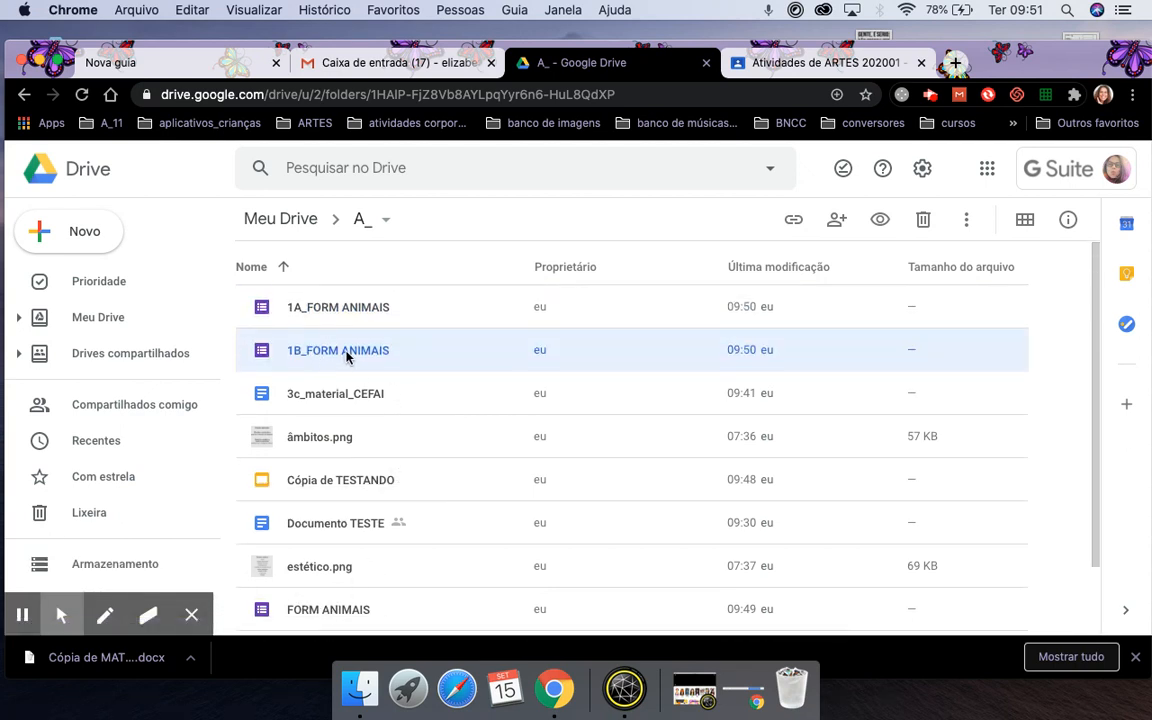
Move 1A_FORM ANIMAIS from A_ into Meu Drive › Classroom › ARTES 202001 - 1A, accepting the access change.
right_click(314, 309)
click(405, 415)
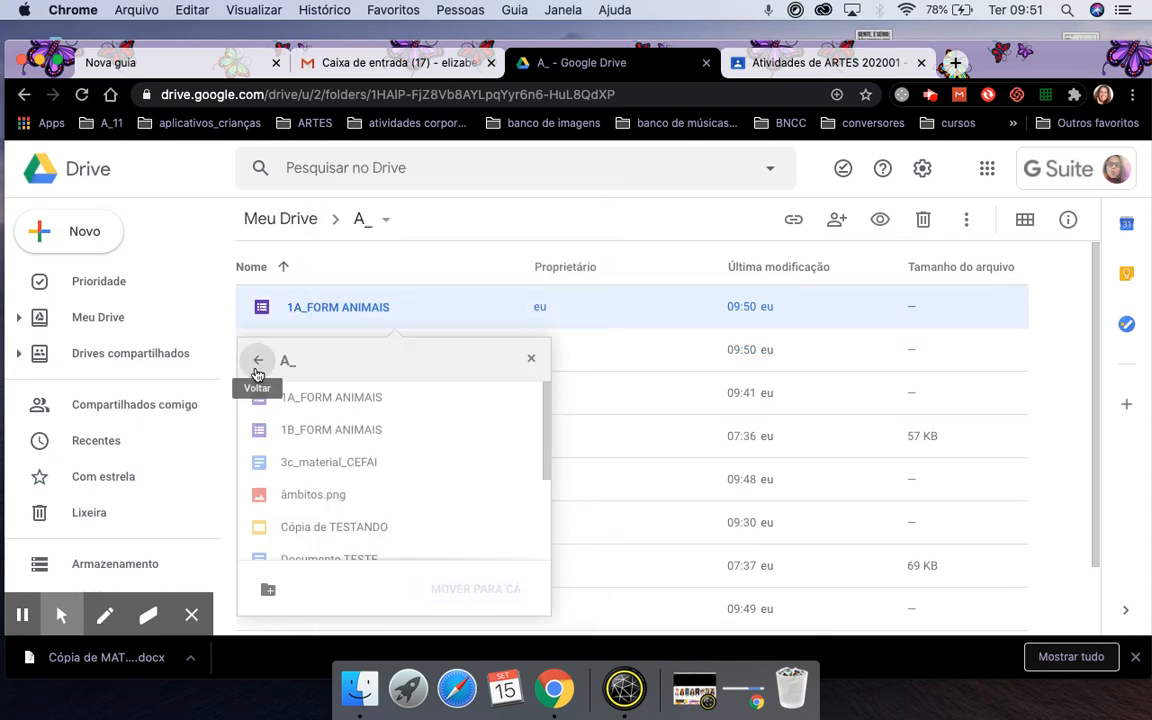
click(255, 369)
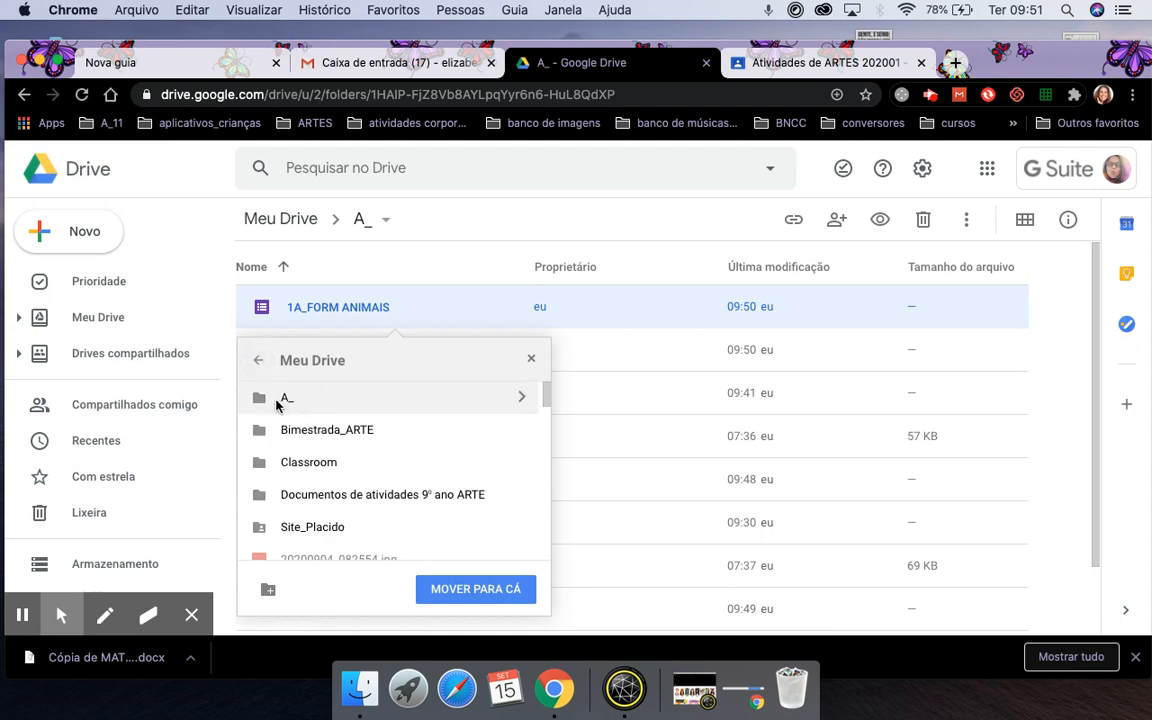
click(303, 462)
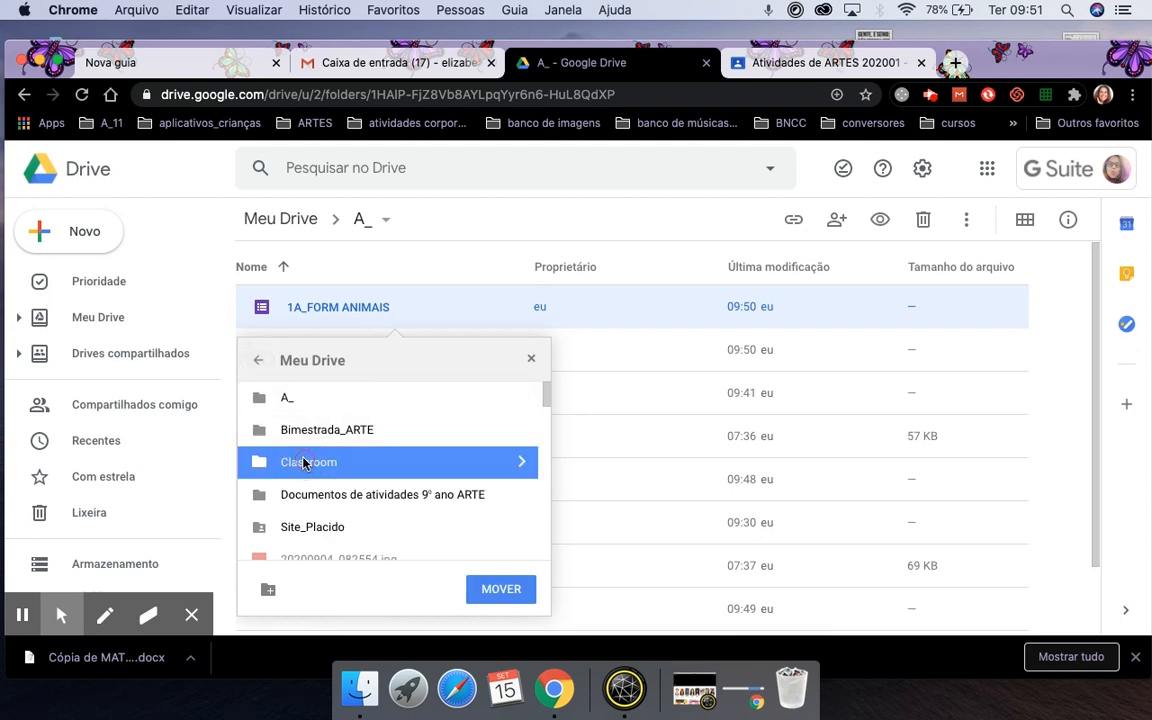
click(516, 462)
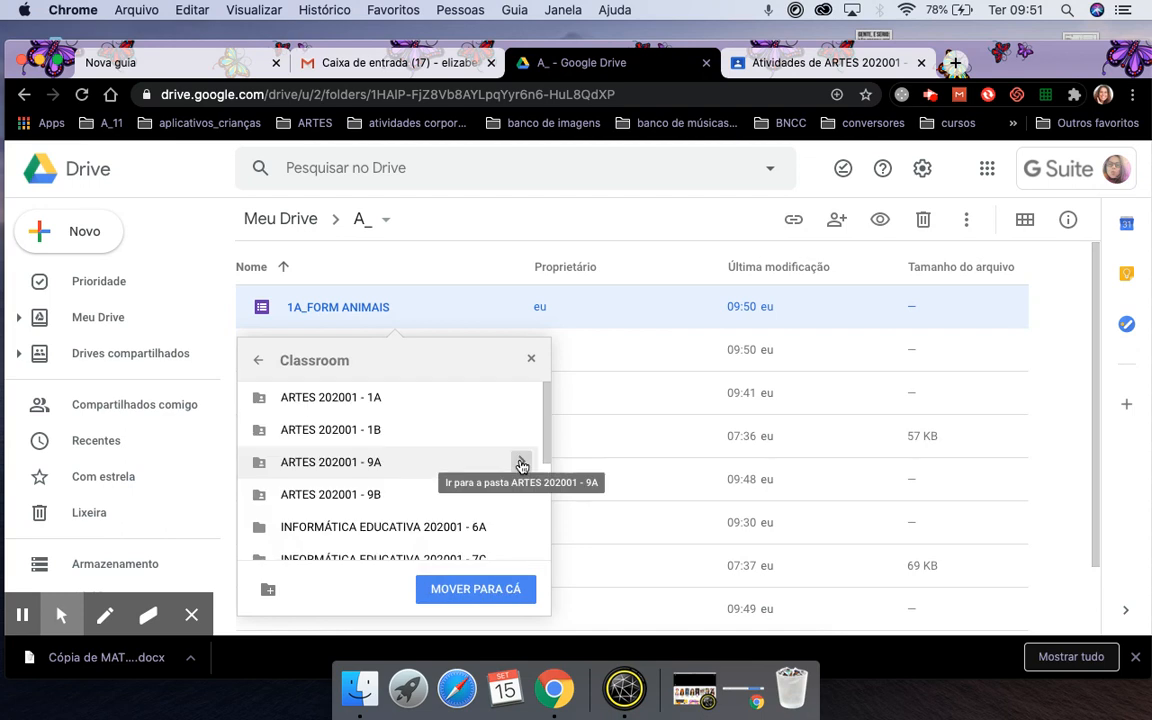
click(373, 400)
click(501, 590)
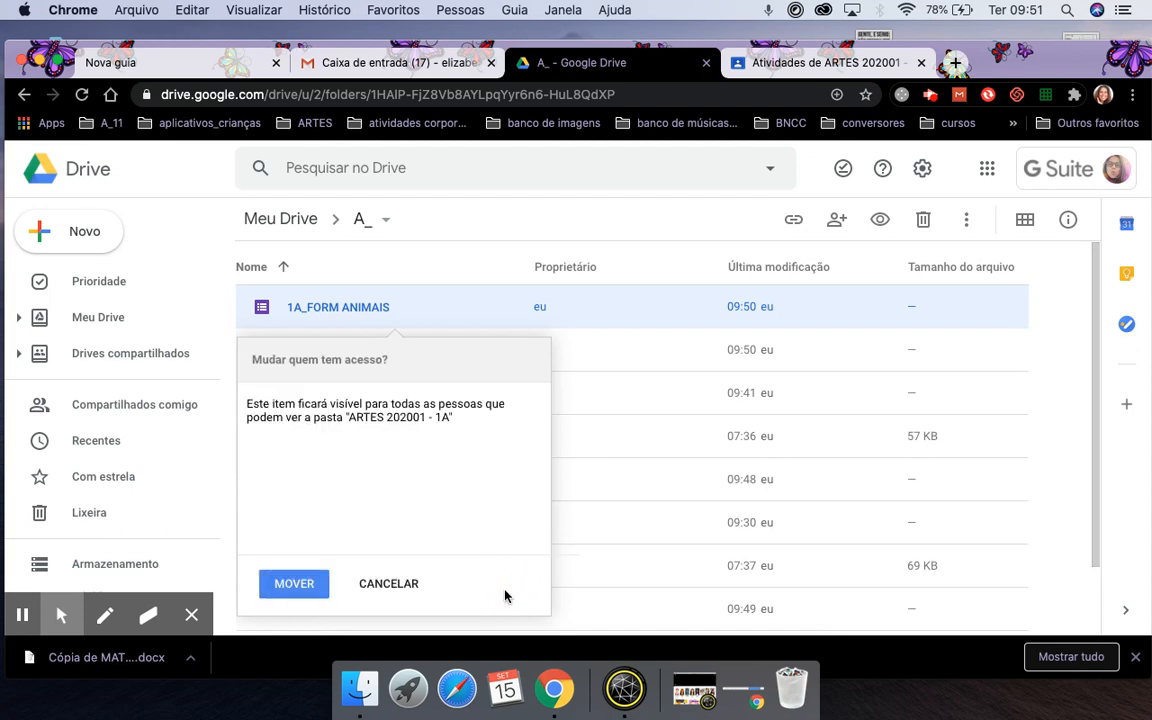
click(295, 590)
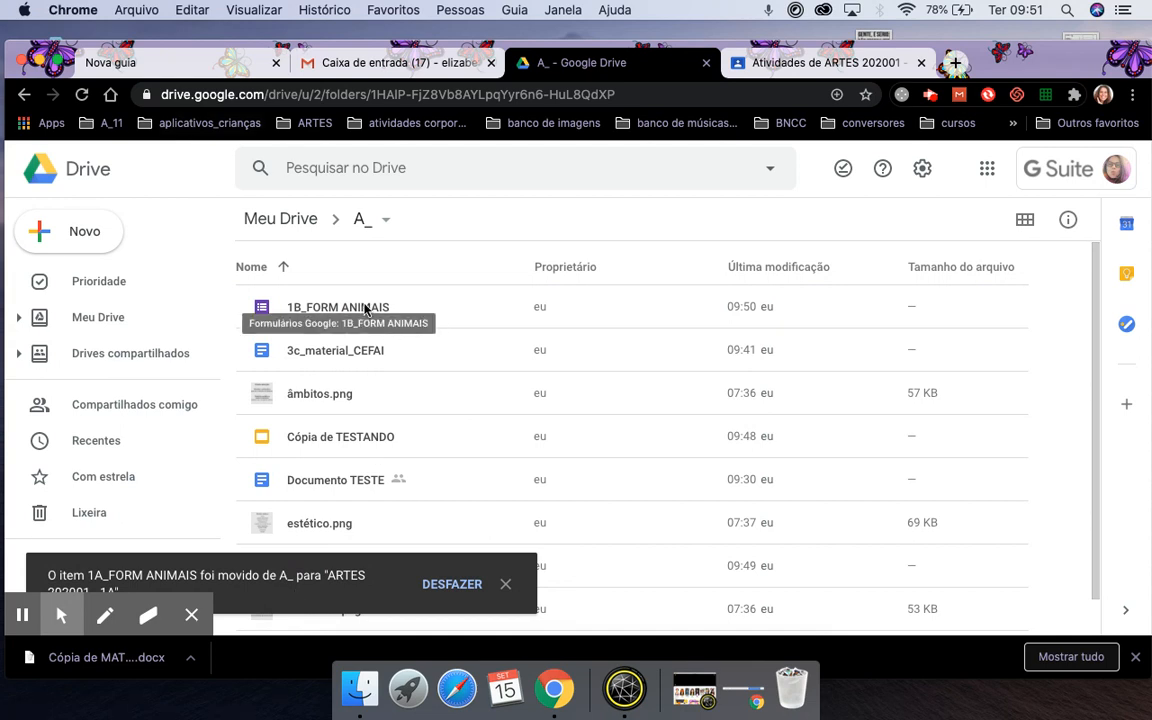
click(365, 309)
Move 1B_FORM ANIMAIS from A_ into Meu Drive › Classroom › ARTES 202001 - 1B, accepting the access change.
right_click(365, 309)
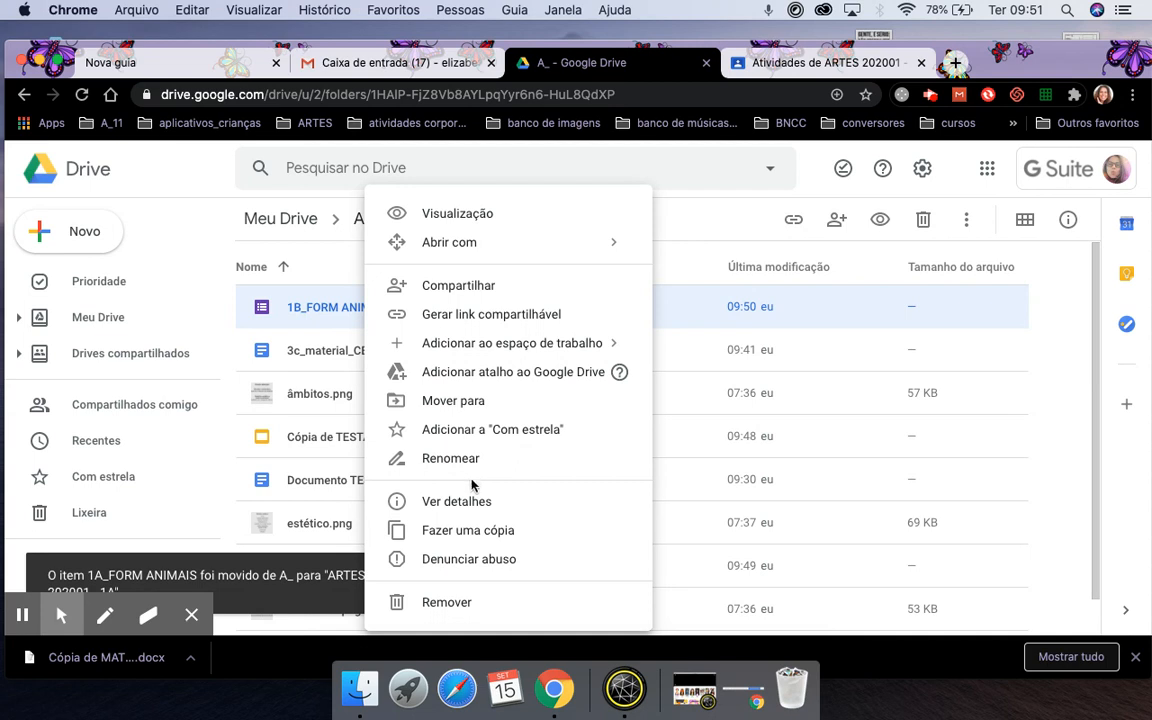
click(477, 401)
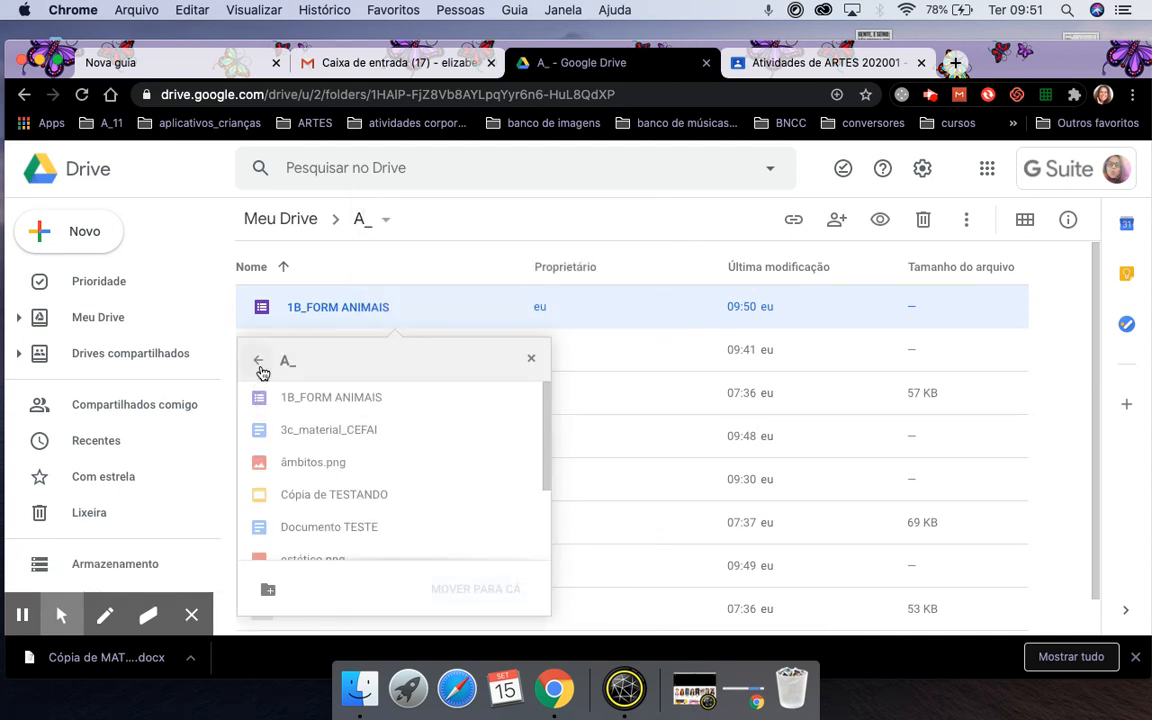
click(259, 362)
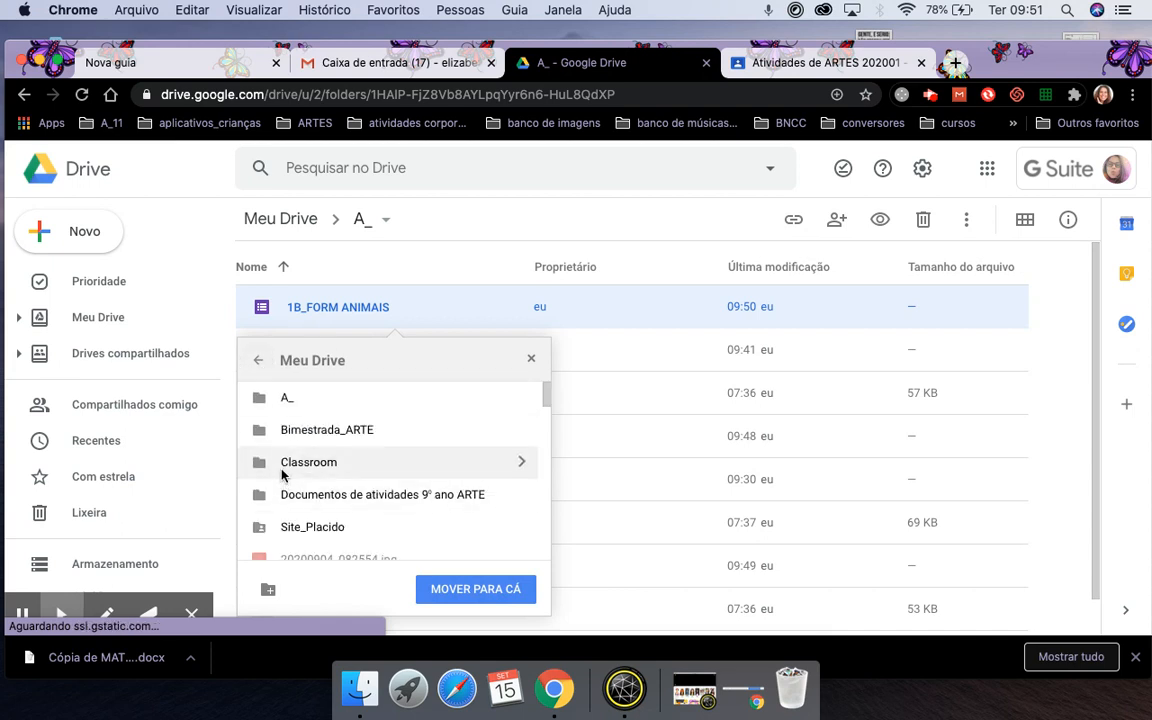
click(298, 470)
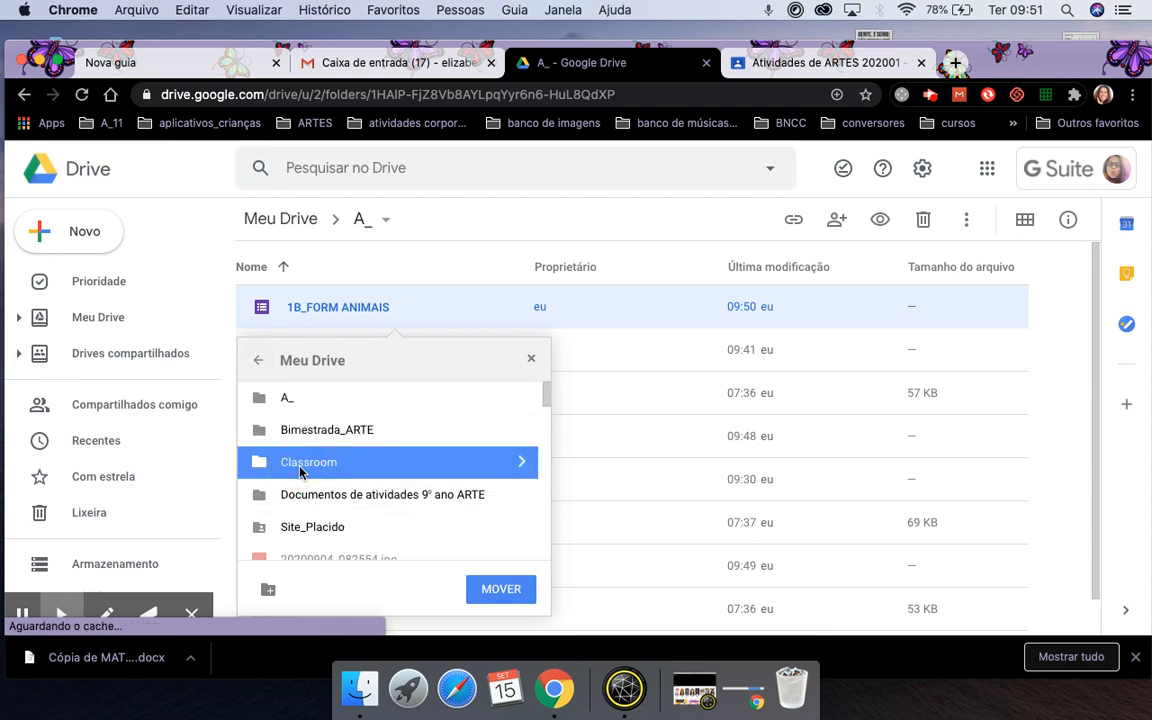
click(522, 466)
click(363, 433)
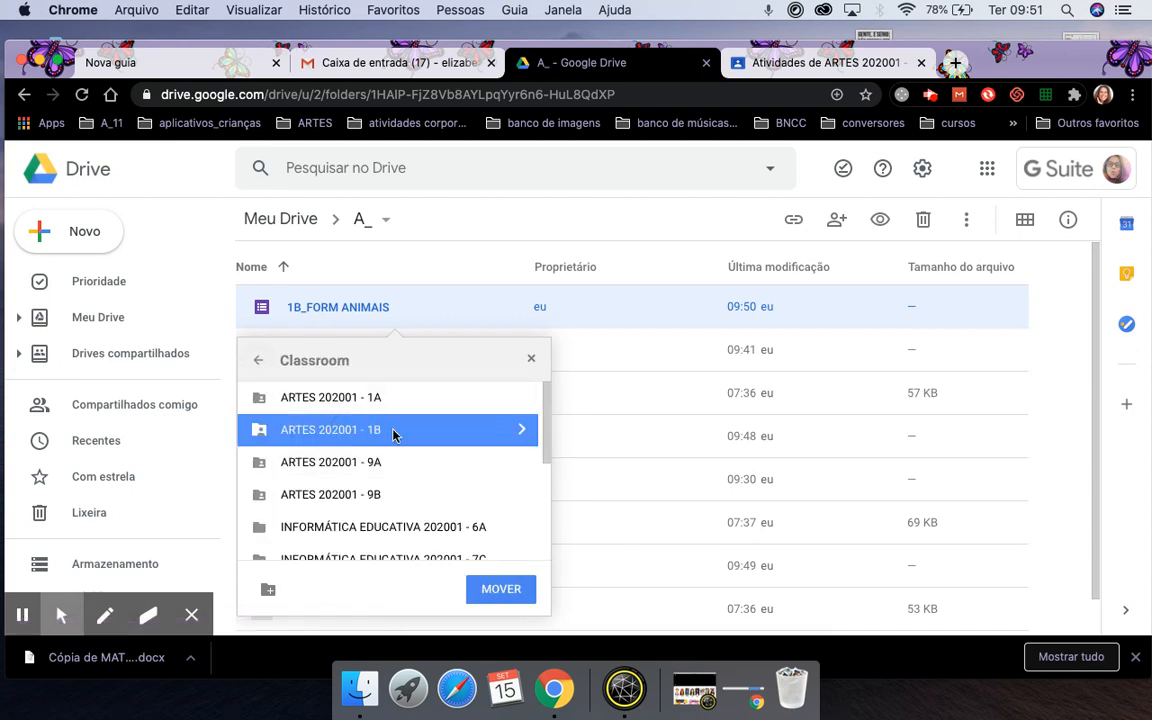
click(496, 590)
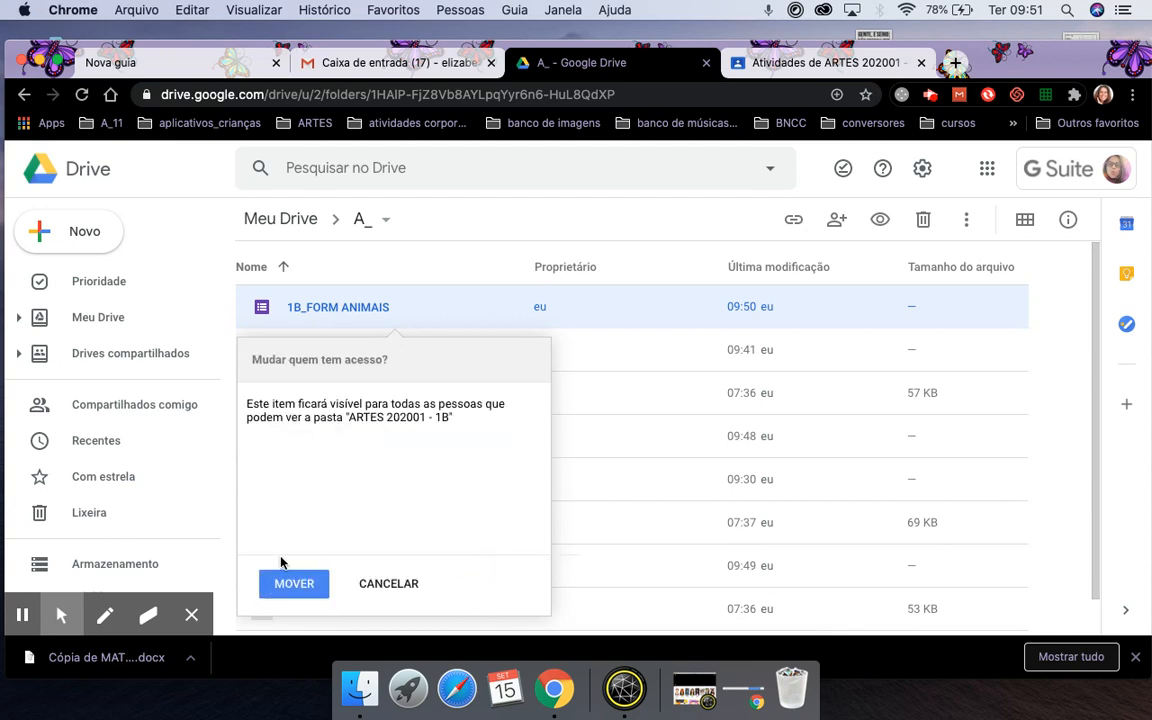
click(296, 584)
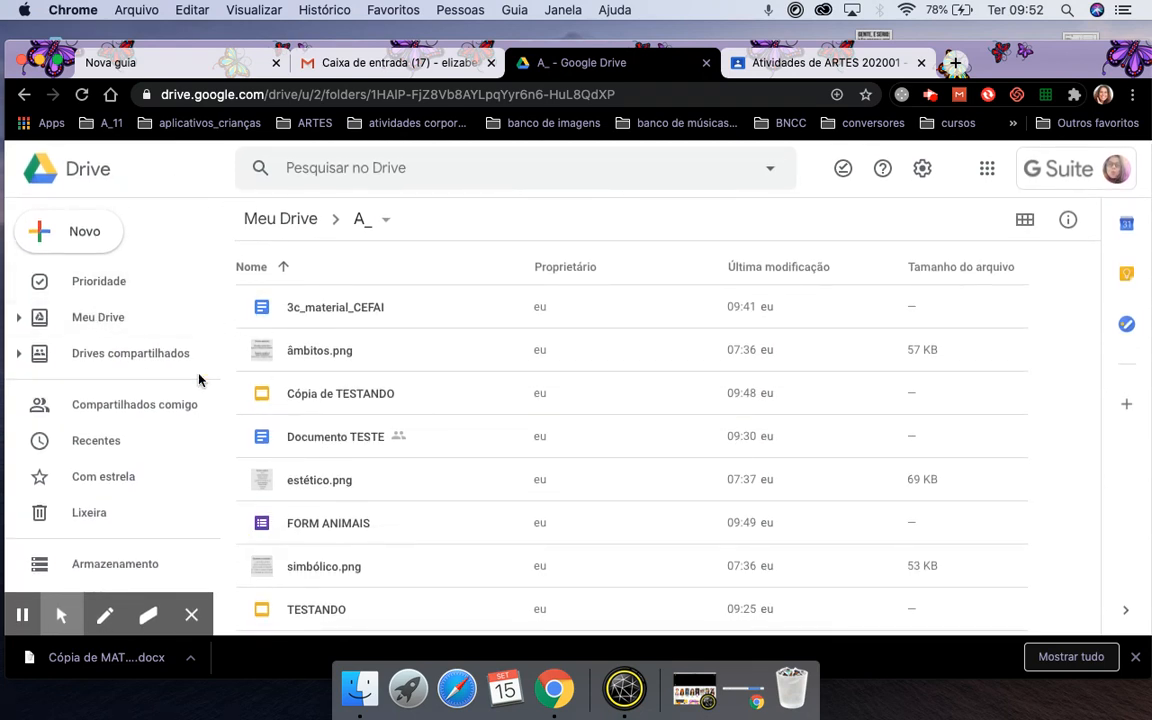
Browse from Meu Drive through Classroom into ARTES 202001 - 1A to see 1A_FORM ANIMAIS there.
click(125, 325)
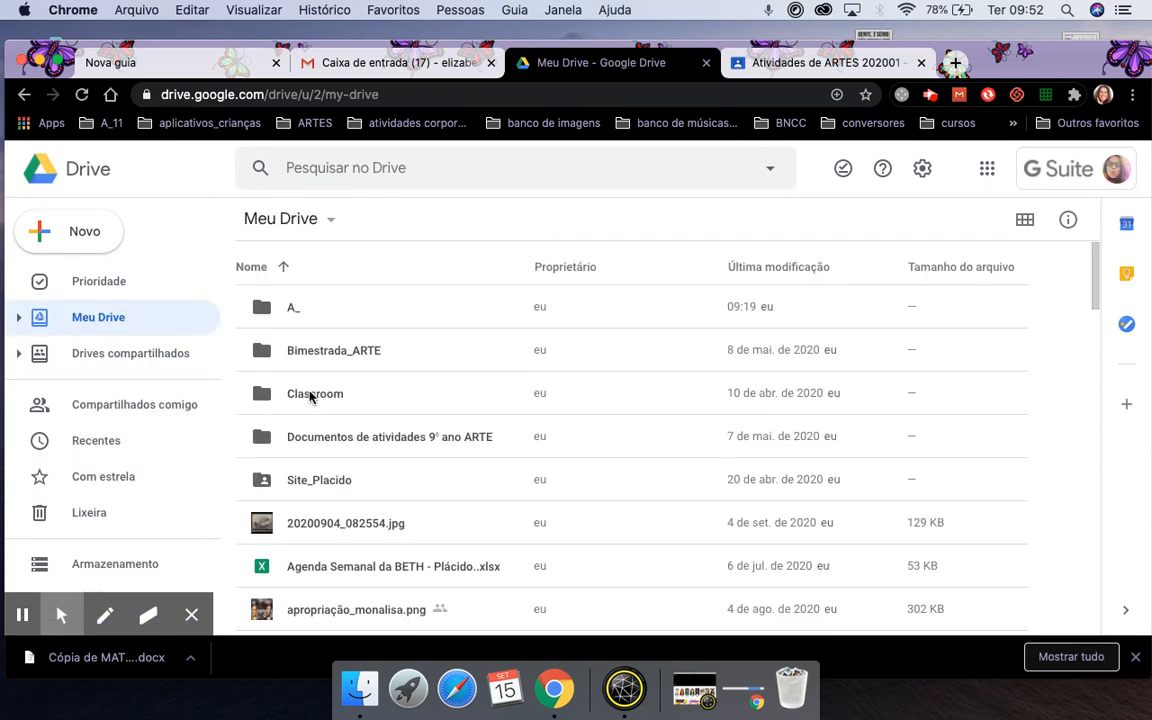
click(310, 394)
double_click(310, 394)
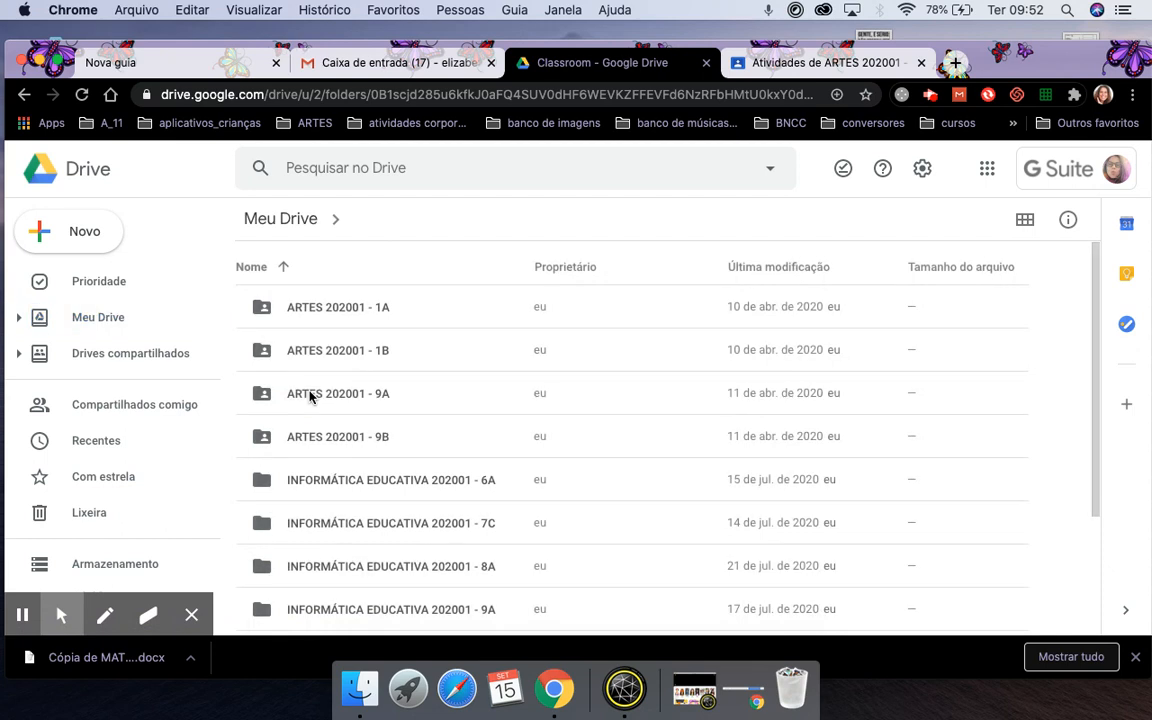
click(338, 315)
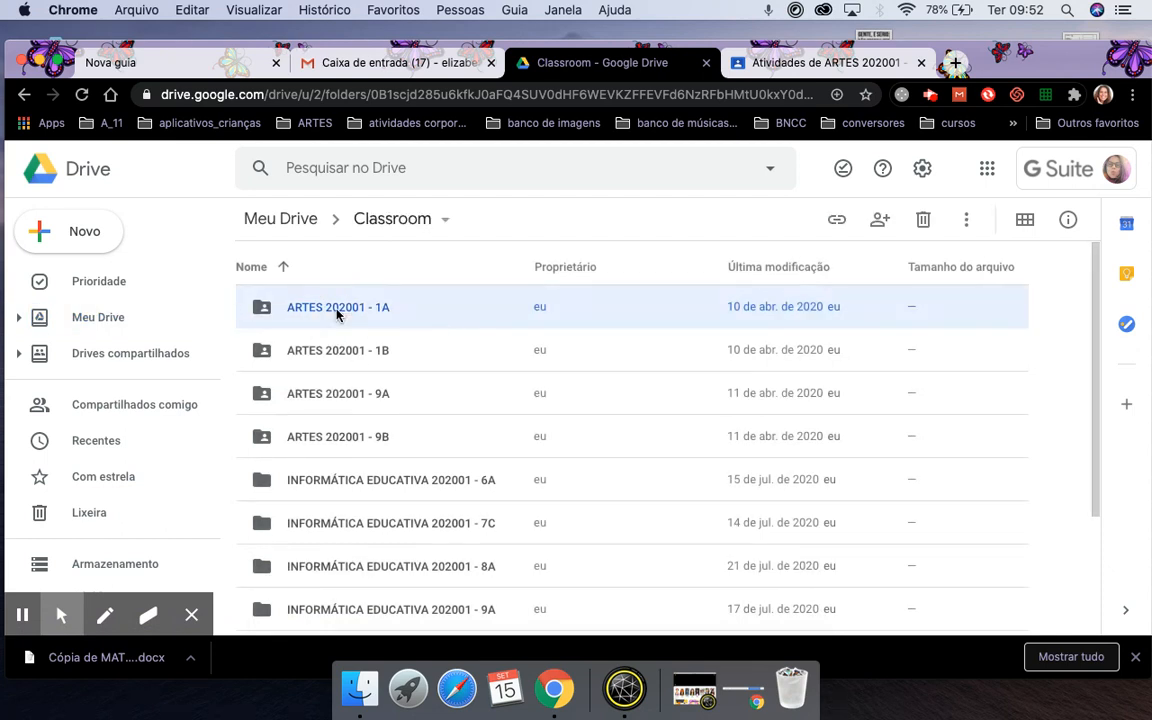
double_click(338, 315)
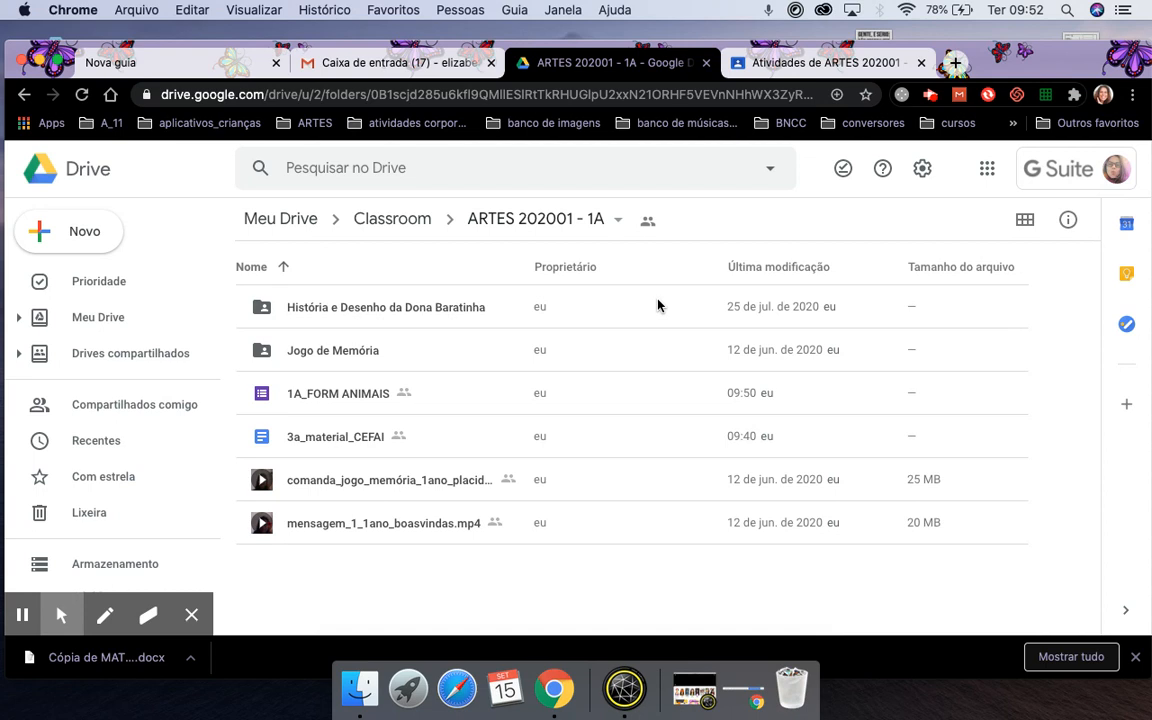
click(930, 95)
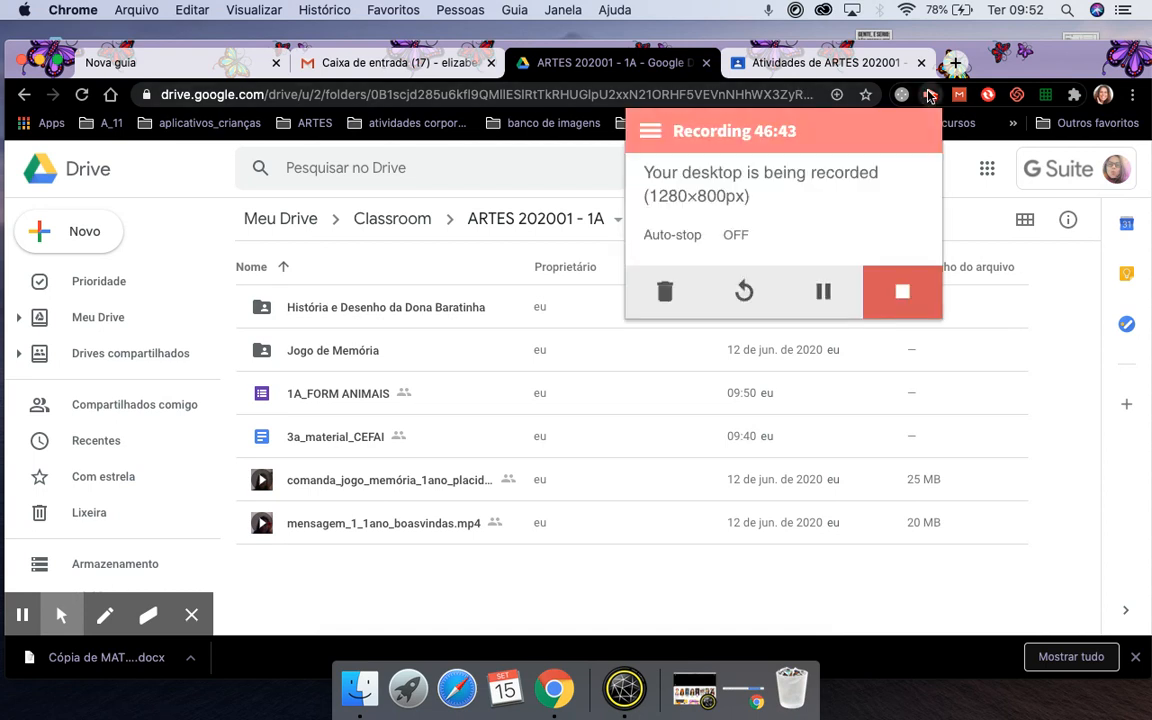